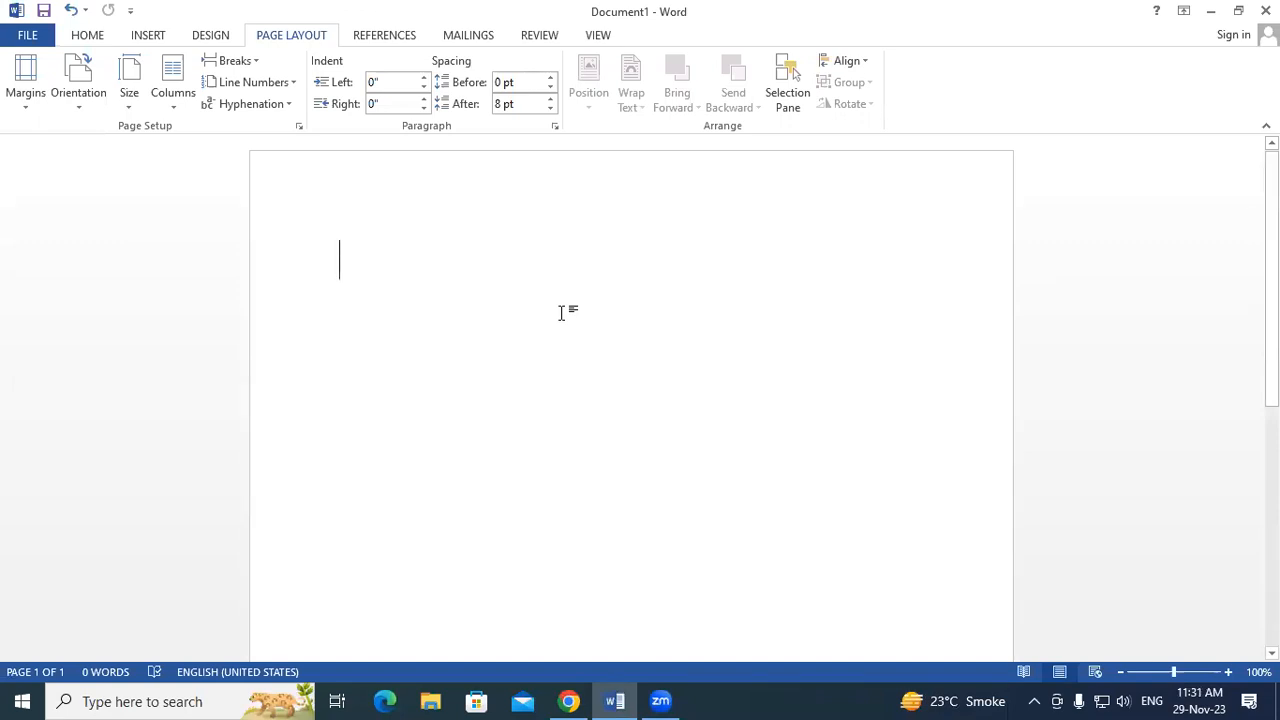
Generate 120 paragraphs of sample text in the blank document with =rand(120).
type("=ran")
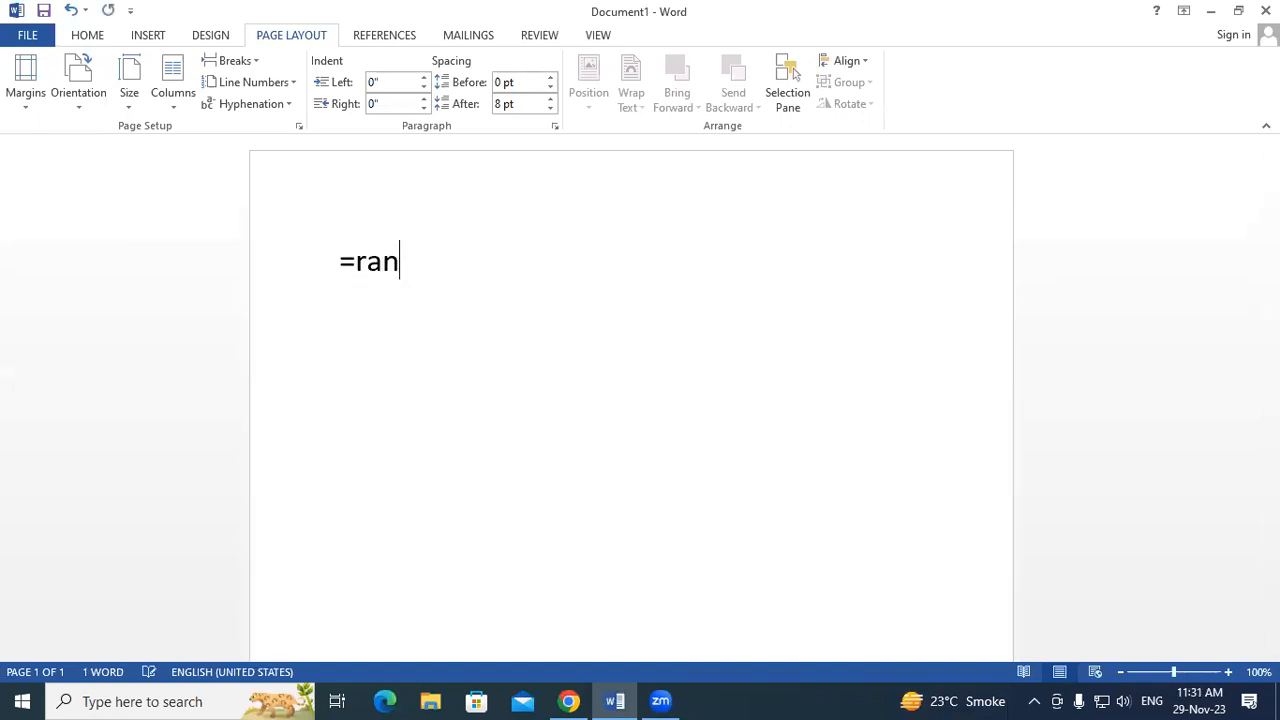
type("d(120)")
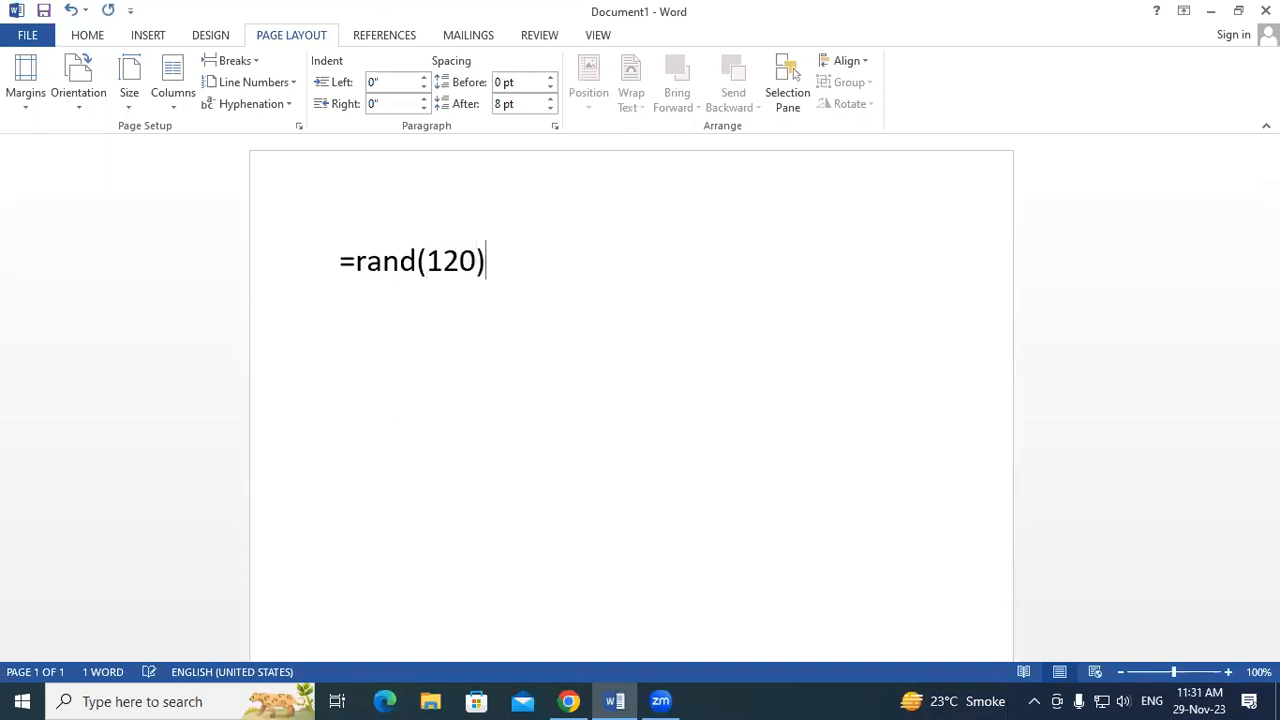
key("Return")
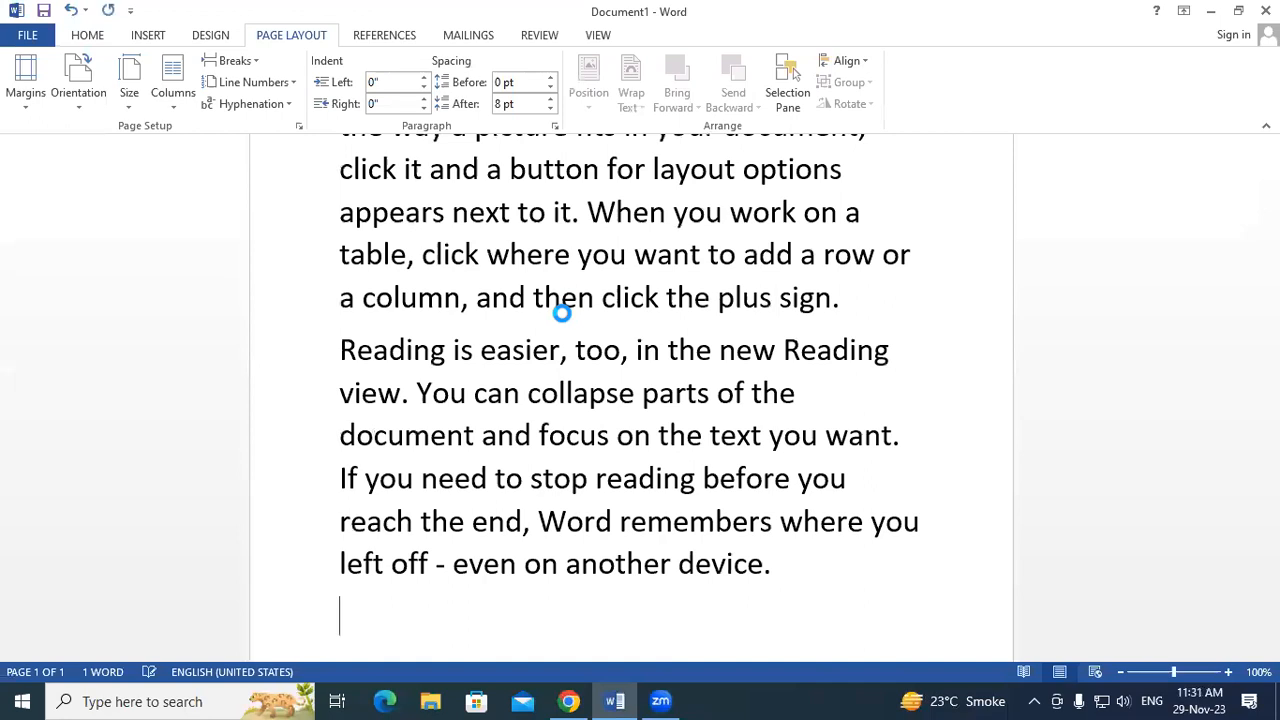
Delete the entire generated text, undo the deletion, and return to the beginning of the document.
key("ctrl+a")
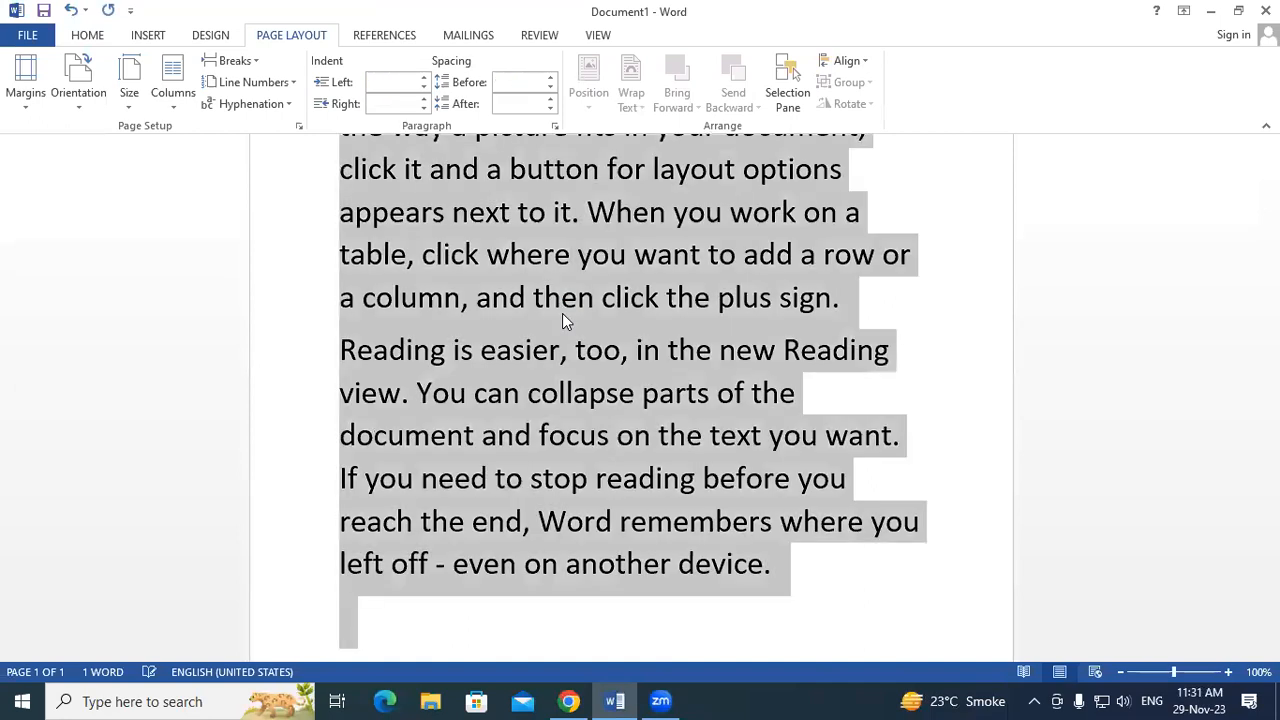
key("Delete")
key("ctrl+z")
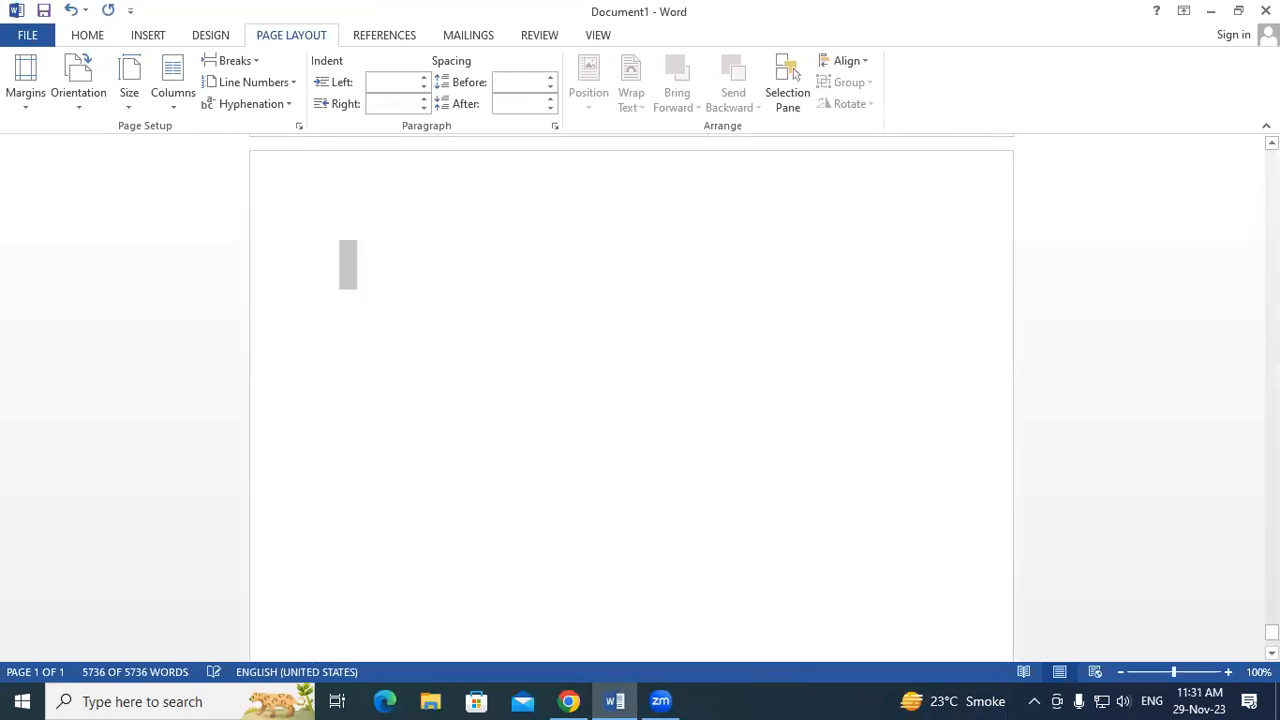
scroll(1070, 341, "up", 4)
scroll(1070, 341, "up", 1)
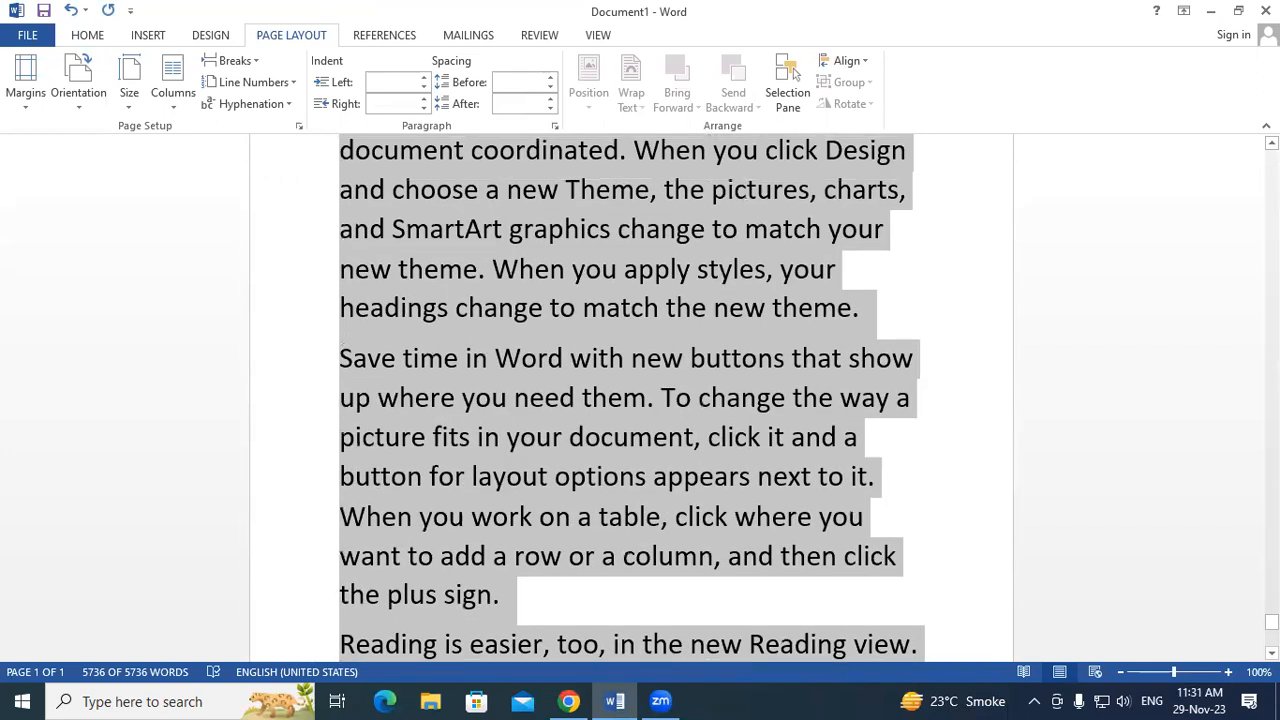
left_click_drag(1272, 622, 1209, 166)
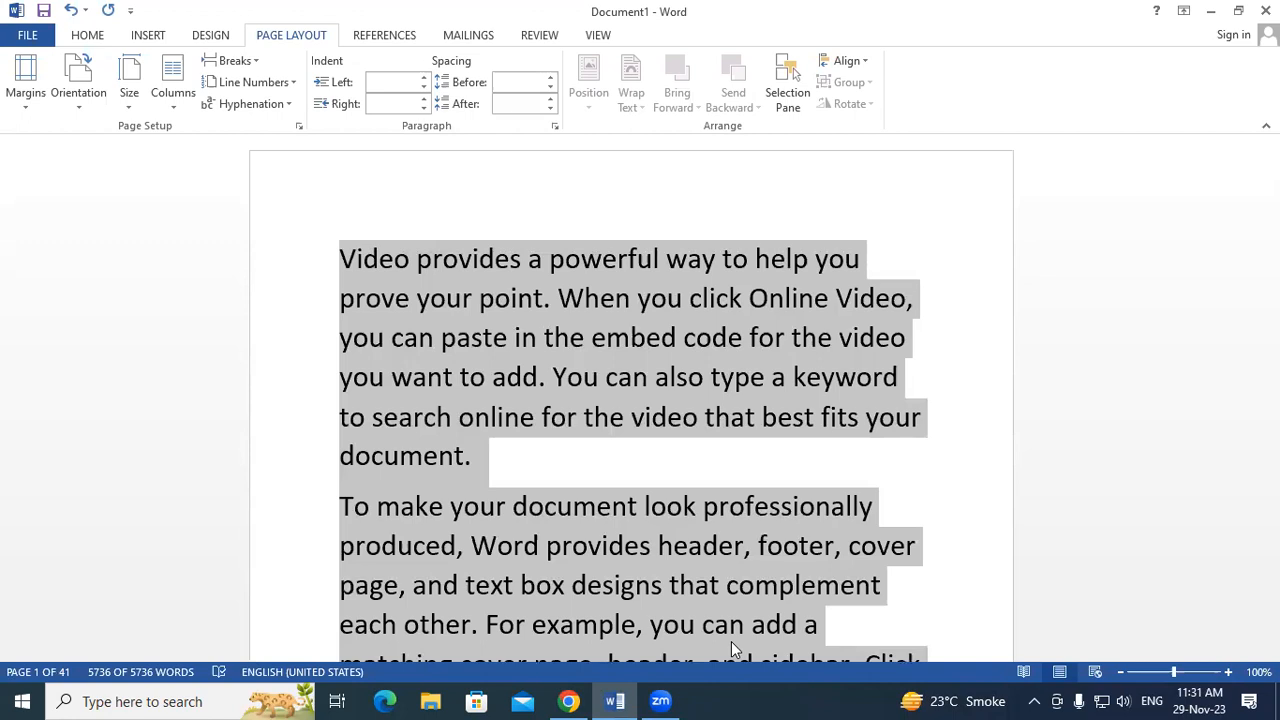
Indent all the selected paragraphs by seven levels and reset their paragraph formatting.
key("ctrl+m")
key("ctrl+m")
key("ctrl+m")
key("ctrl+m")
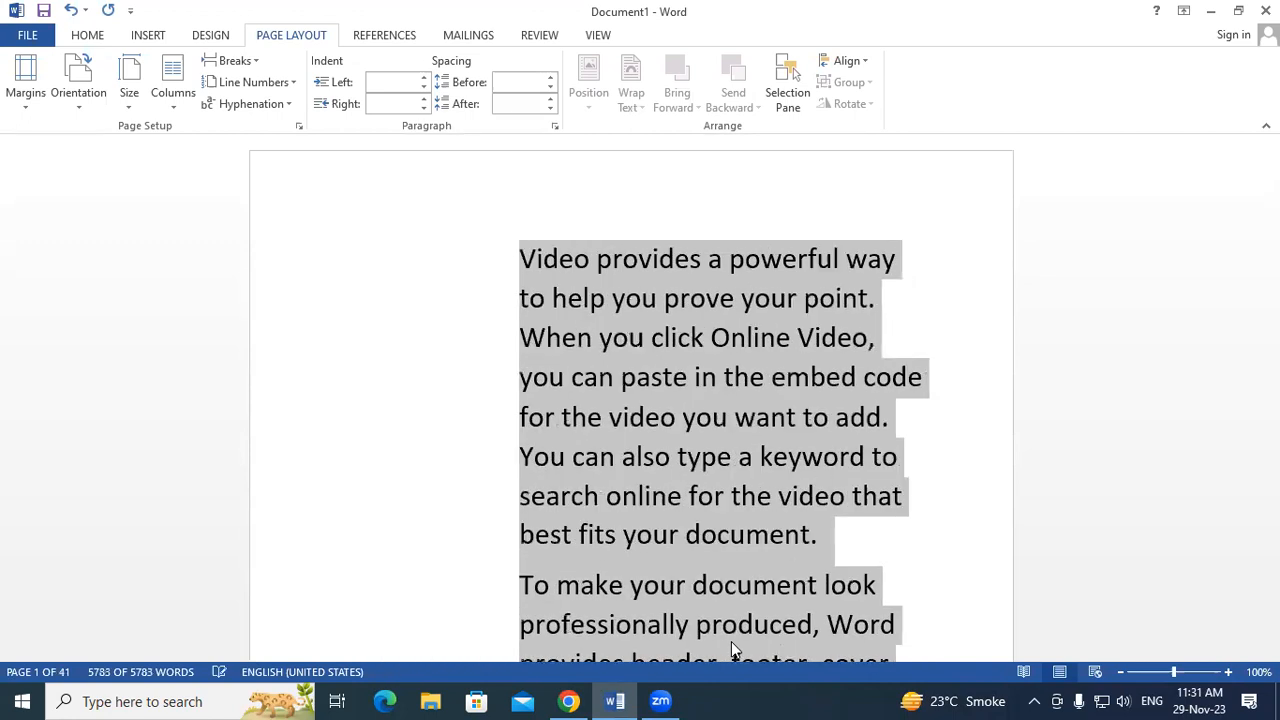
key("ctrl+m")
key("ctrl+m")
key("ctrl+m")
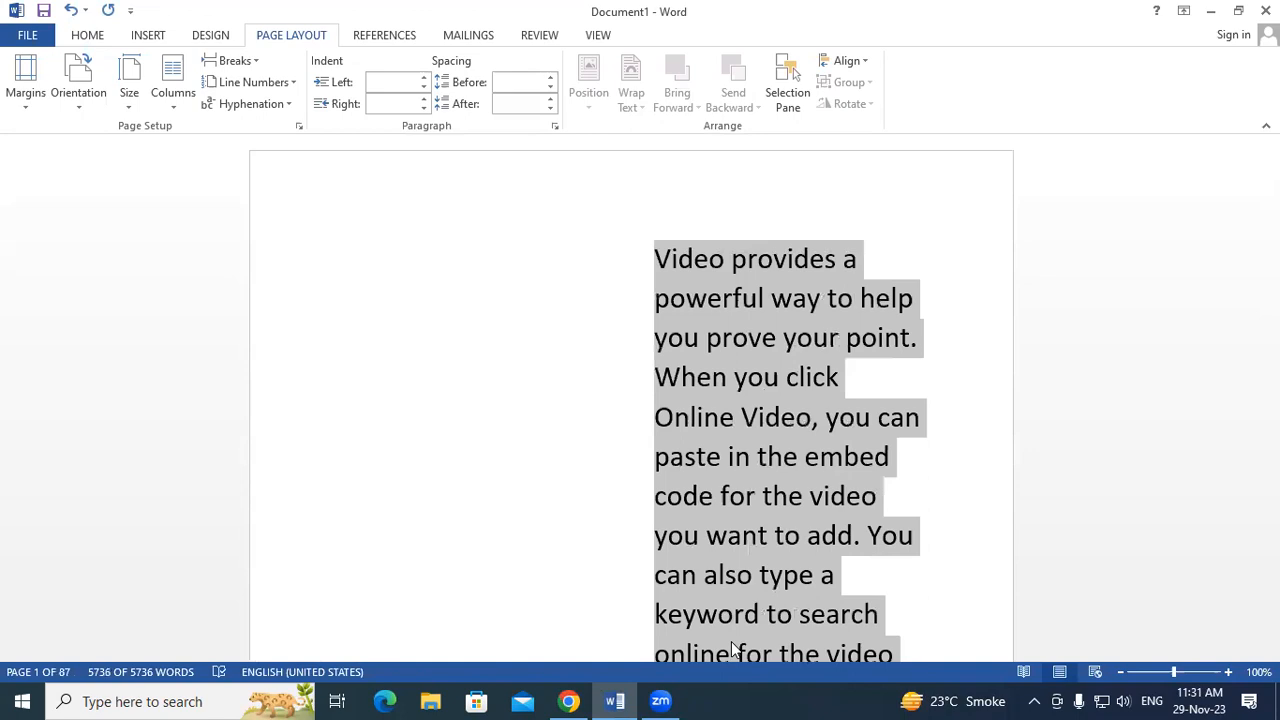
key("ctrl+q")
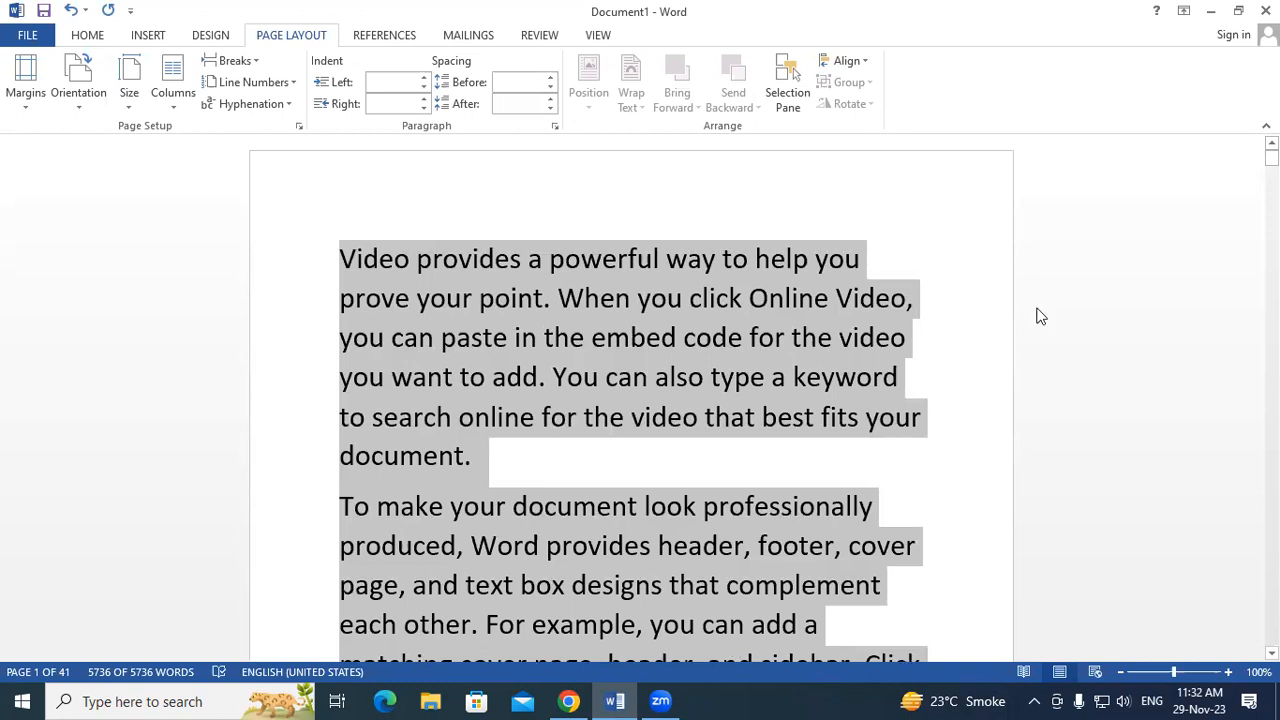
Try the Moderate margin preset on the document, followed by the Mirrored preset.
left_click(25, 97)
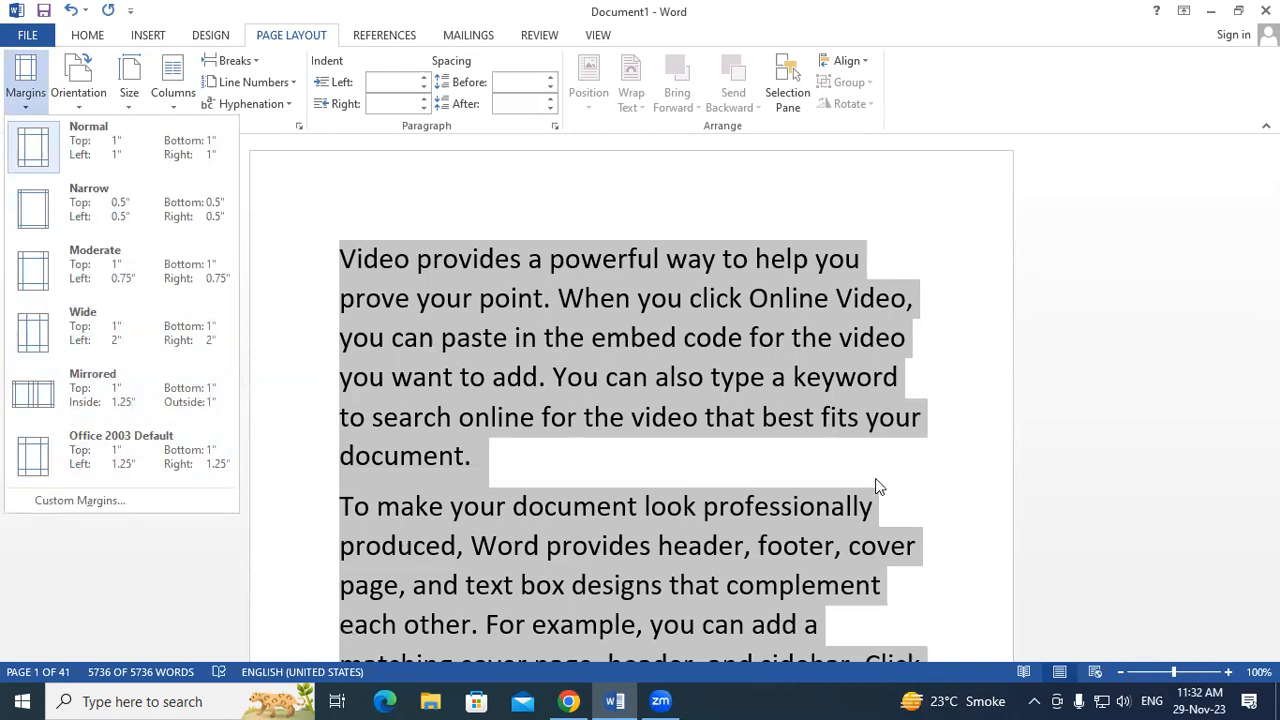
left_click(73, 250)
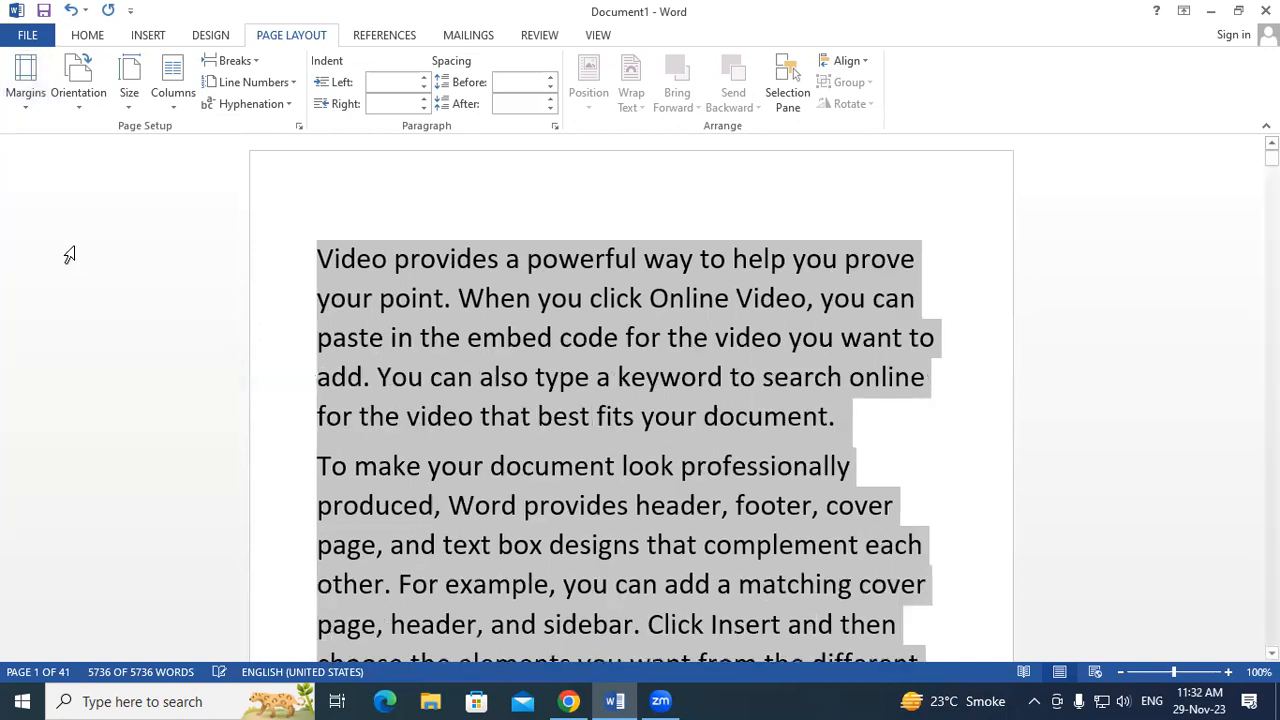
left_click(26, 85)
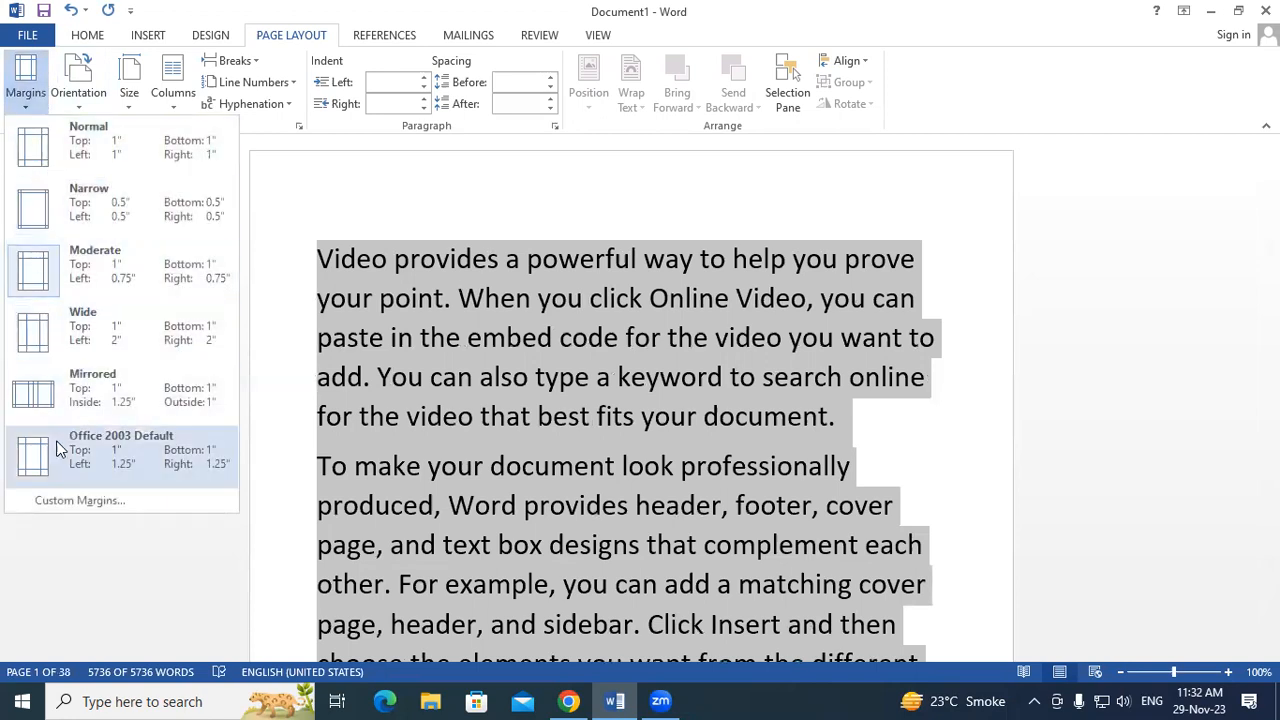
left_click(77, 403)
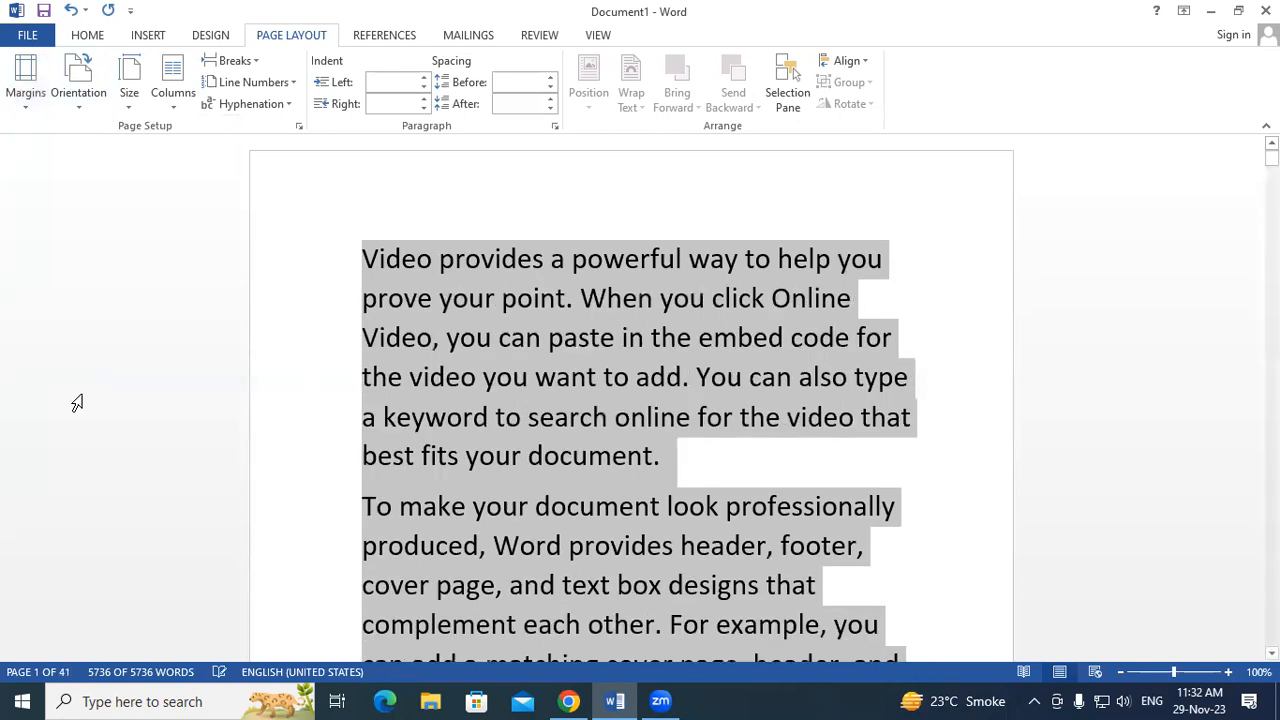
Apply the Moderate margin preset again and replace it with Narrow margins.
left_click(38, 100)
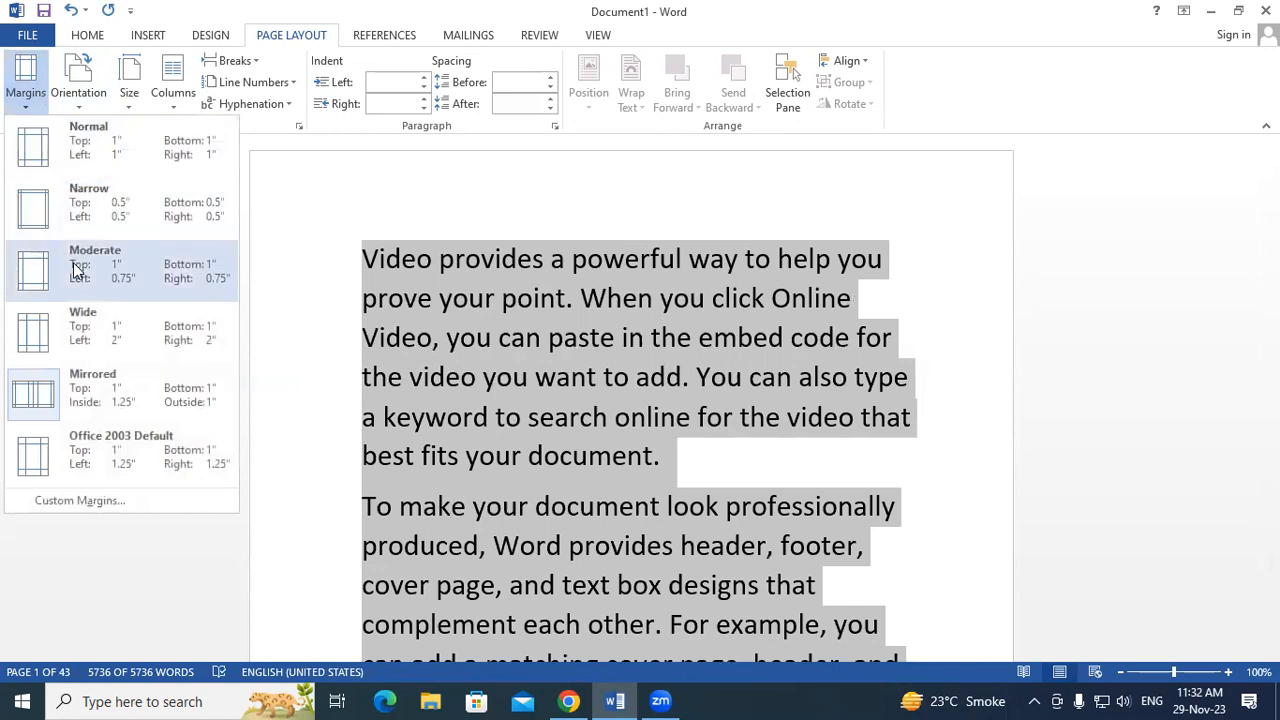
left_click(63, 266)
left_click(33, 104)
left_click(42, 200)
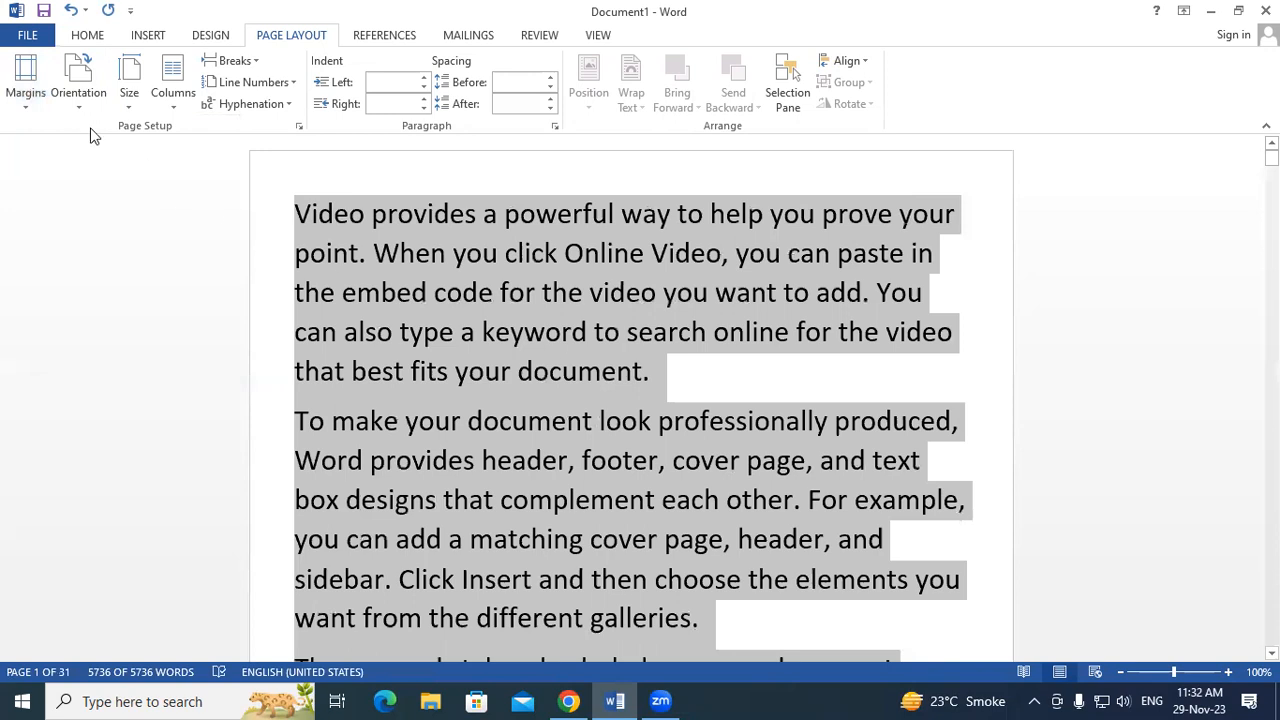
Try the Office 2003 Default margins and switch the document back to the Narrow preset.
left_click(26, 92)
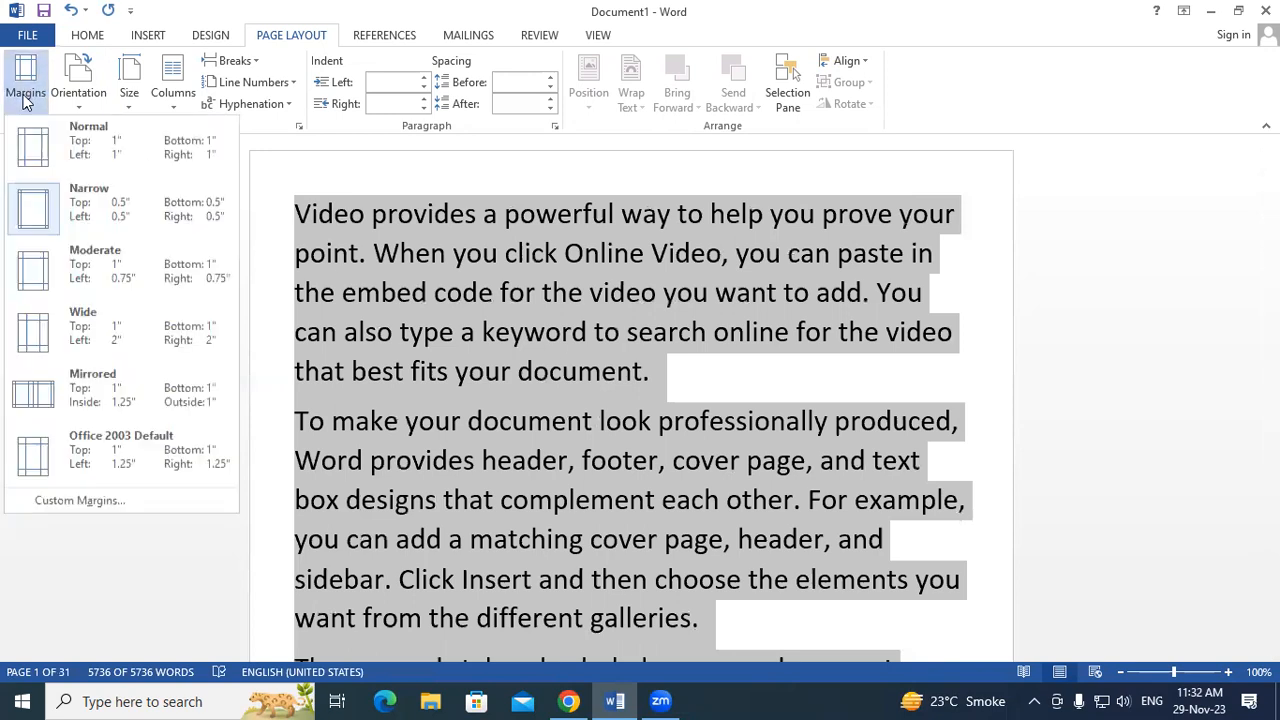
left_click(113, 459)
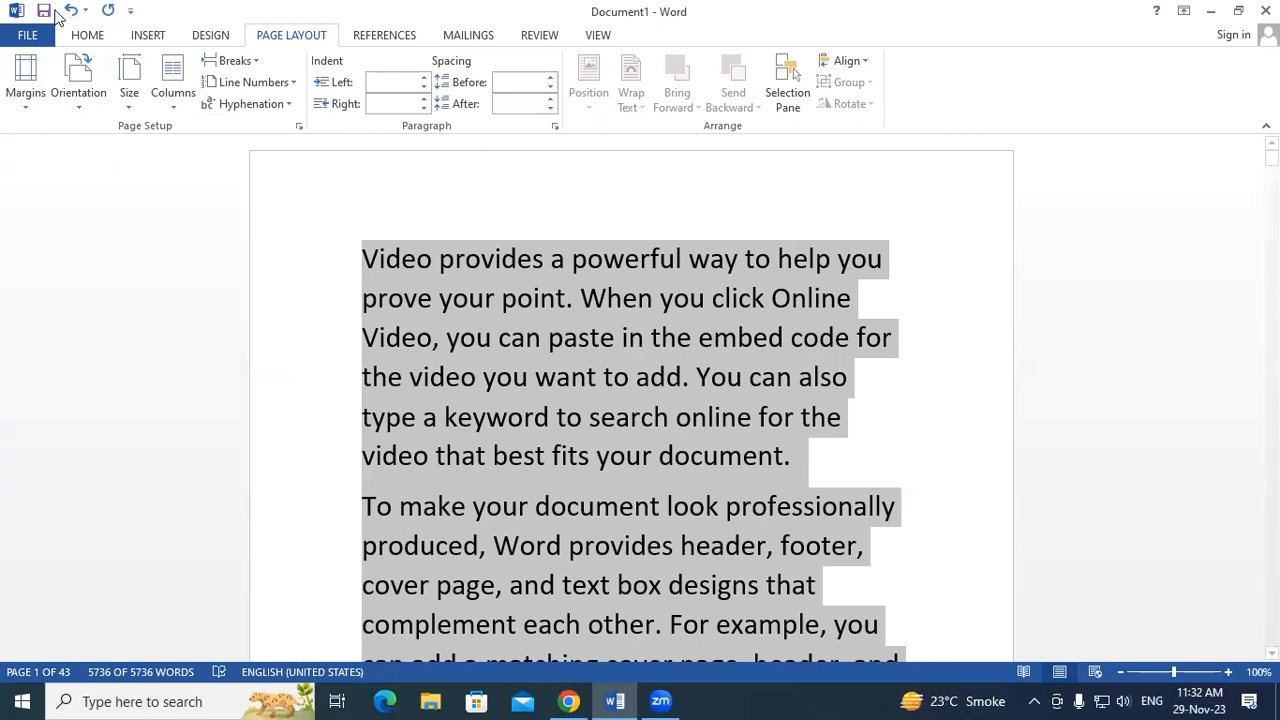
left_click(20, 102)
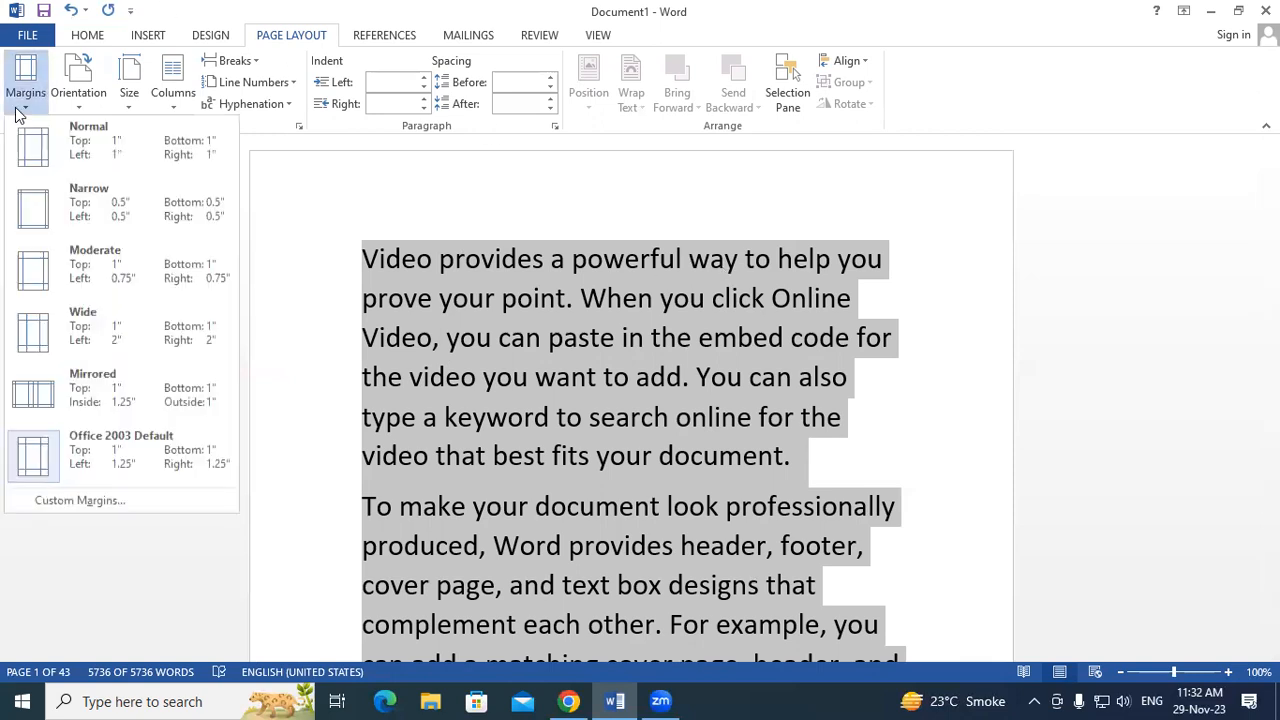
left_click(68, 222)
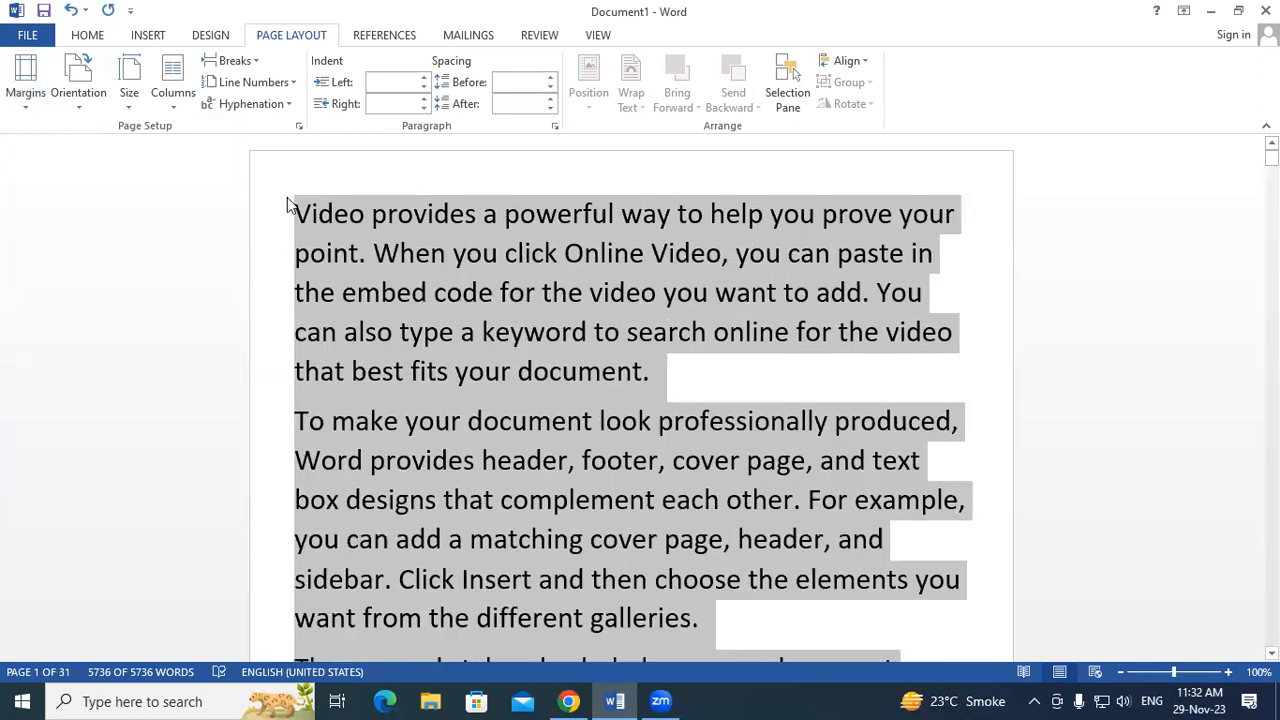
Reselect the whole document and apply the Normal margin preset of 1" on all sides.
left_click(291, 208)
scroll(380, 292, "down", 2)
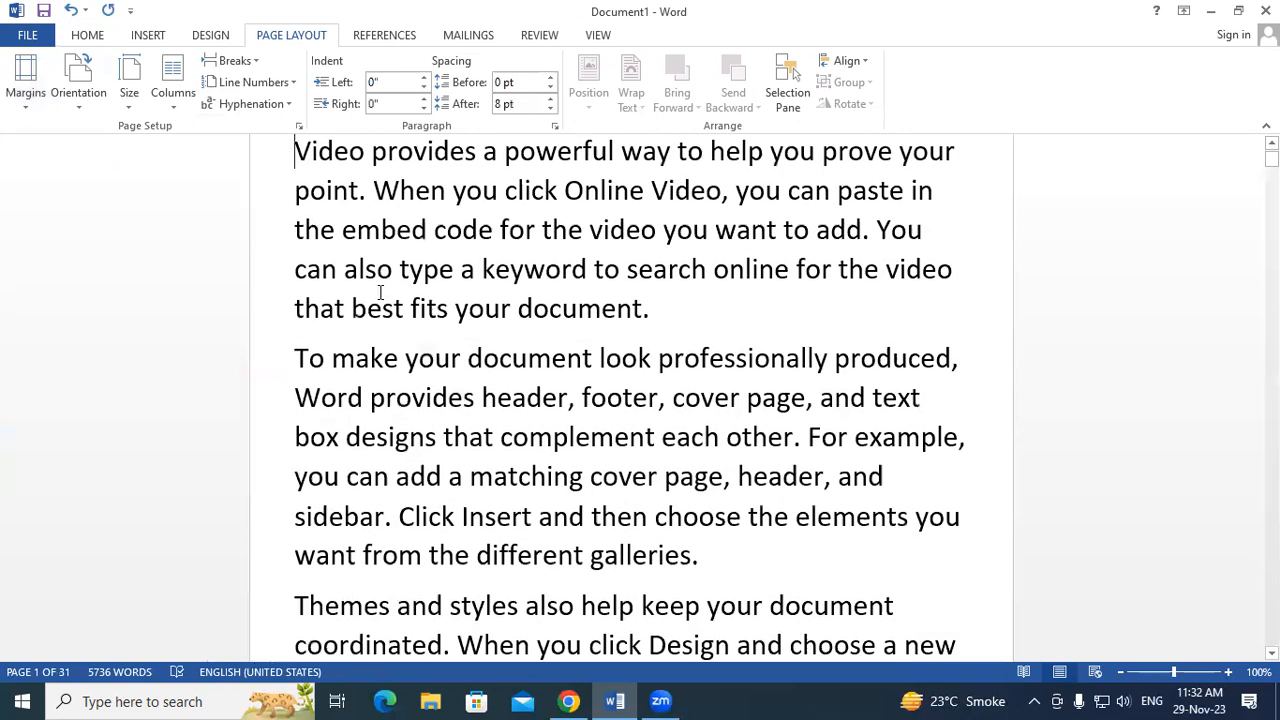
key("ctrl+a")
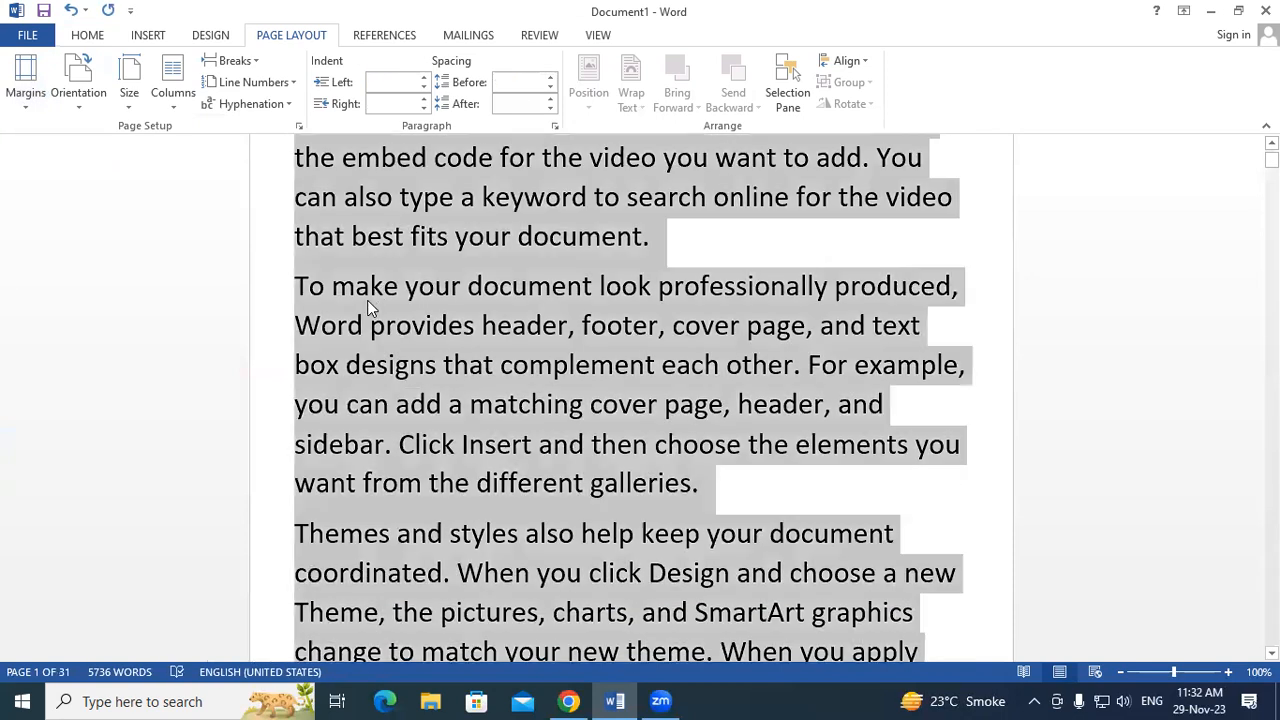
left_click(30, 92)
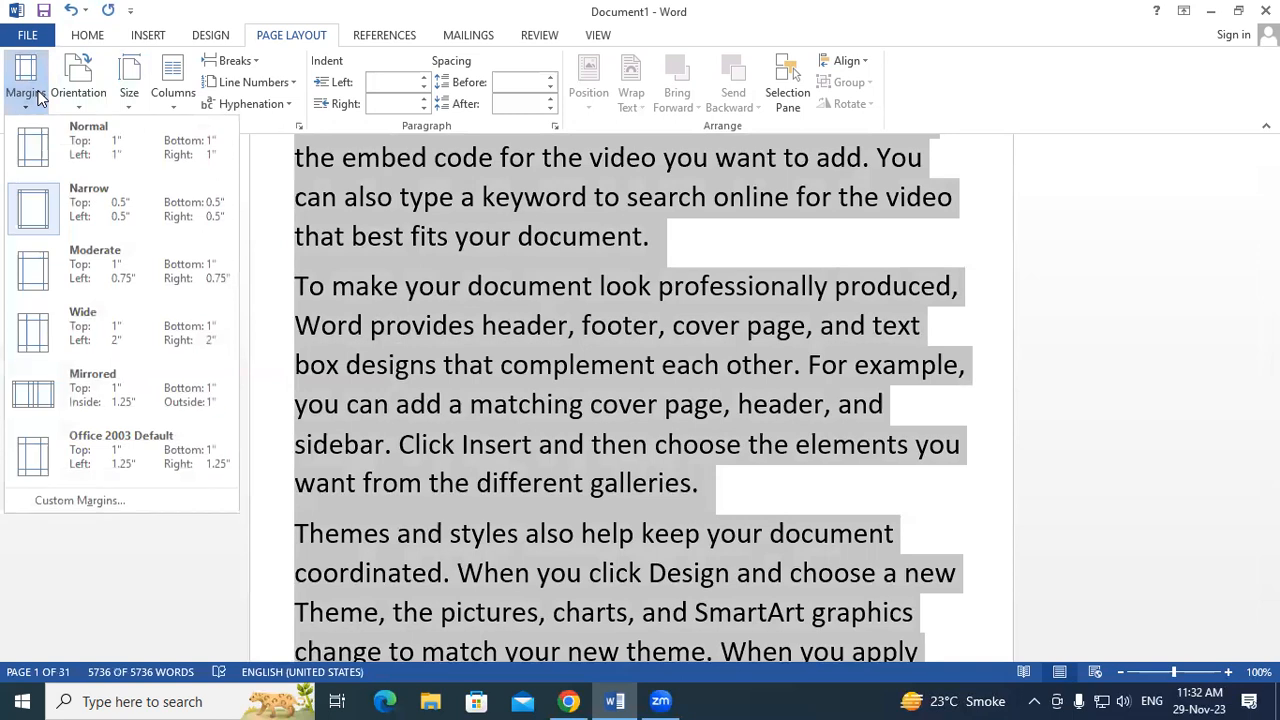
left_click(65, 138)
scroll(343, 304, "up", 1)
scroll(343, 304, "up", 1)
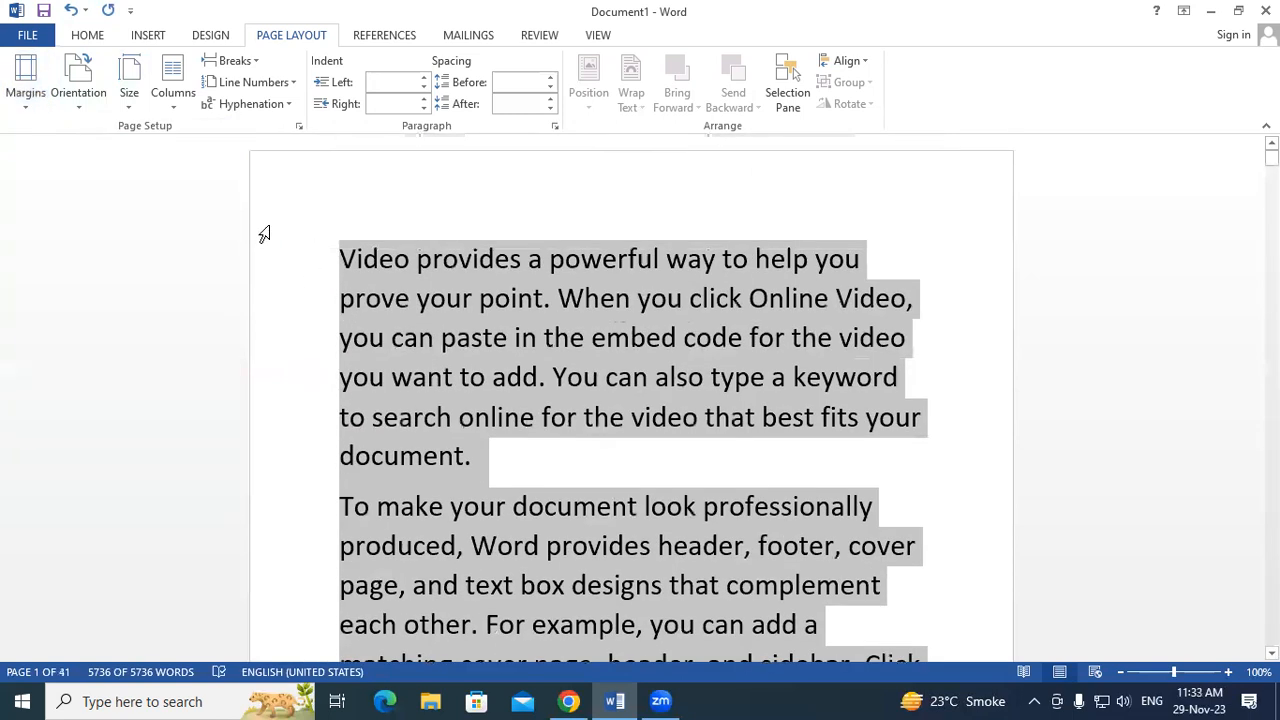
Set the document's margins to the Narrow preset of 0.5" on all sides.
left_click(24, 88)
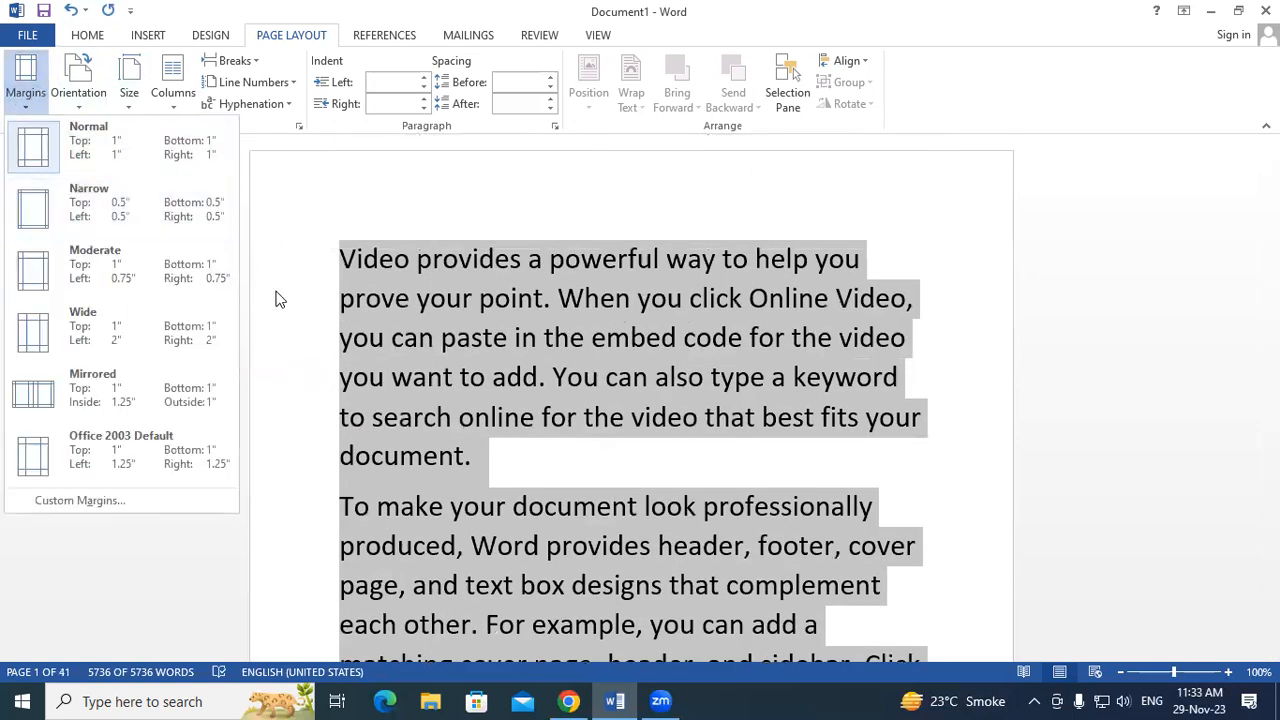
left_click(44, 224)
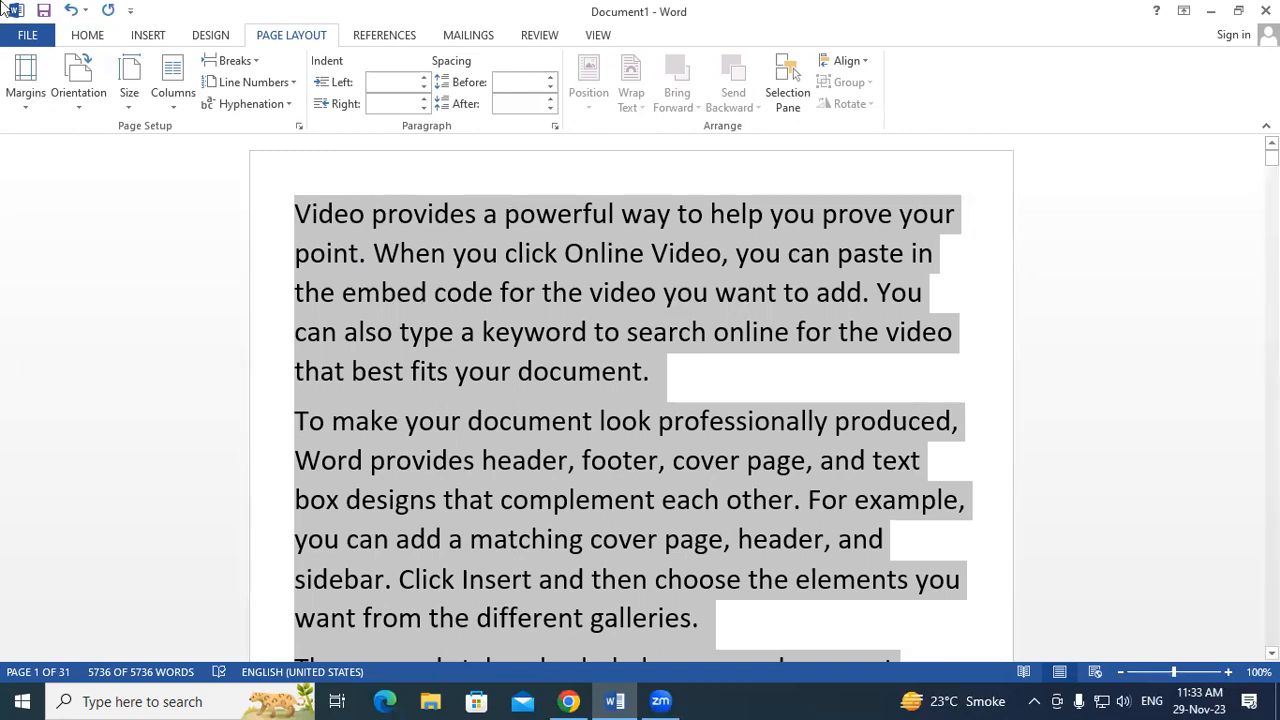
Change the page orientation to Landscape and check the layout in the print preview.
left_click(93, 107)
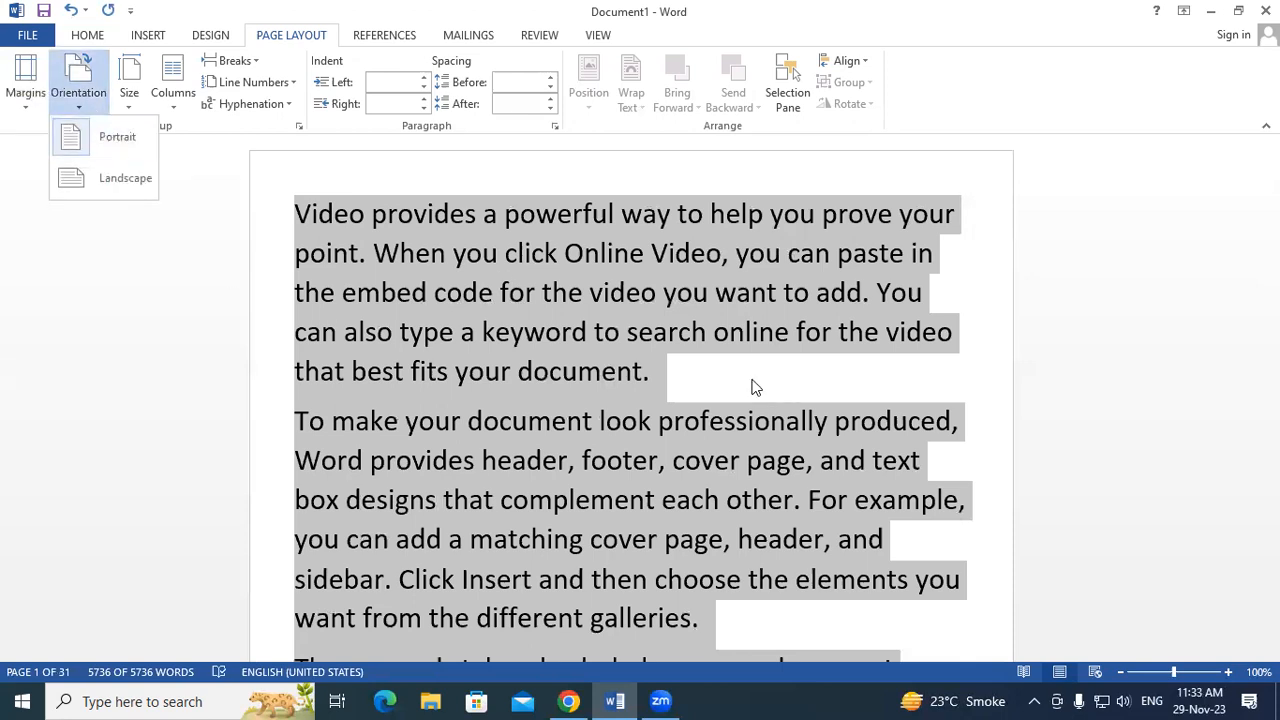
left_click(117, 180)
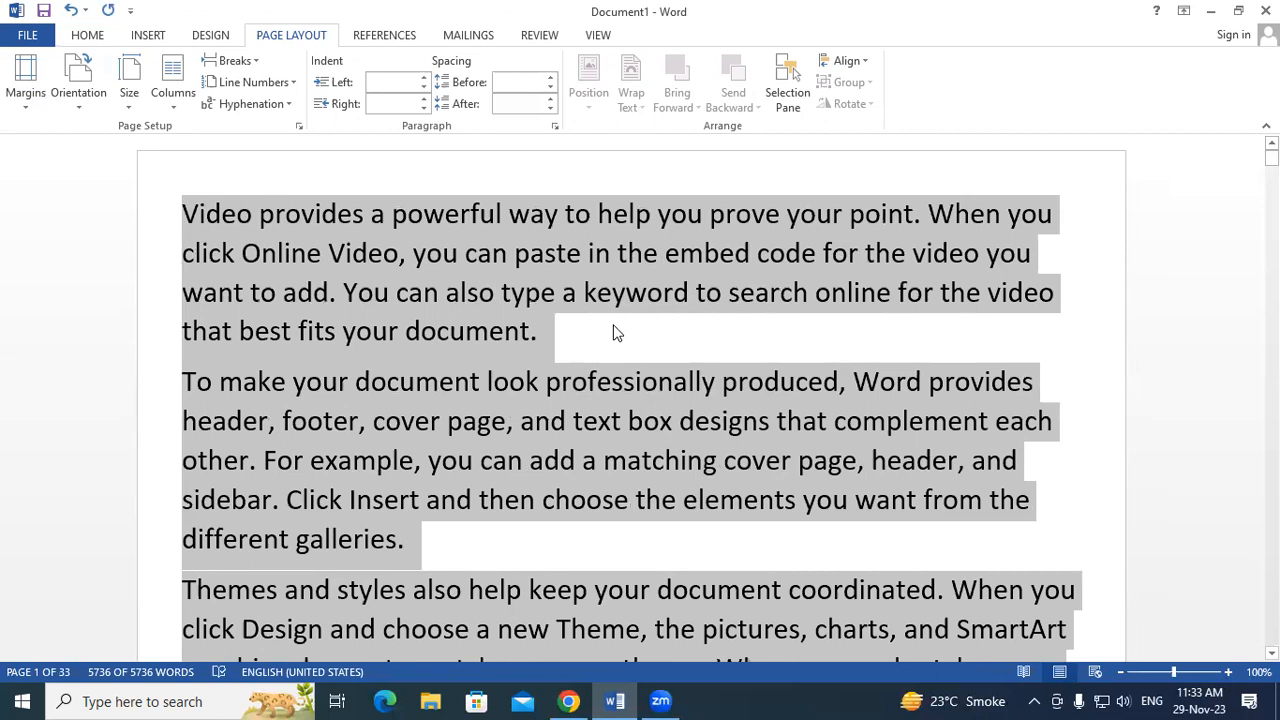
key("ctrl+p")
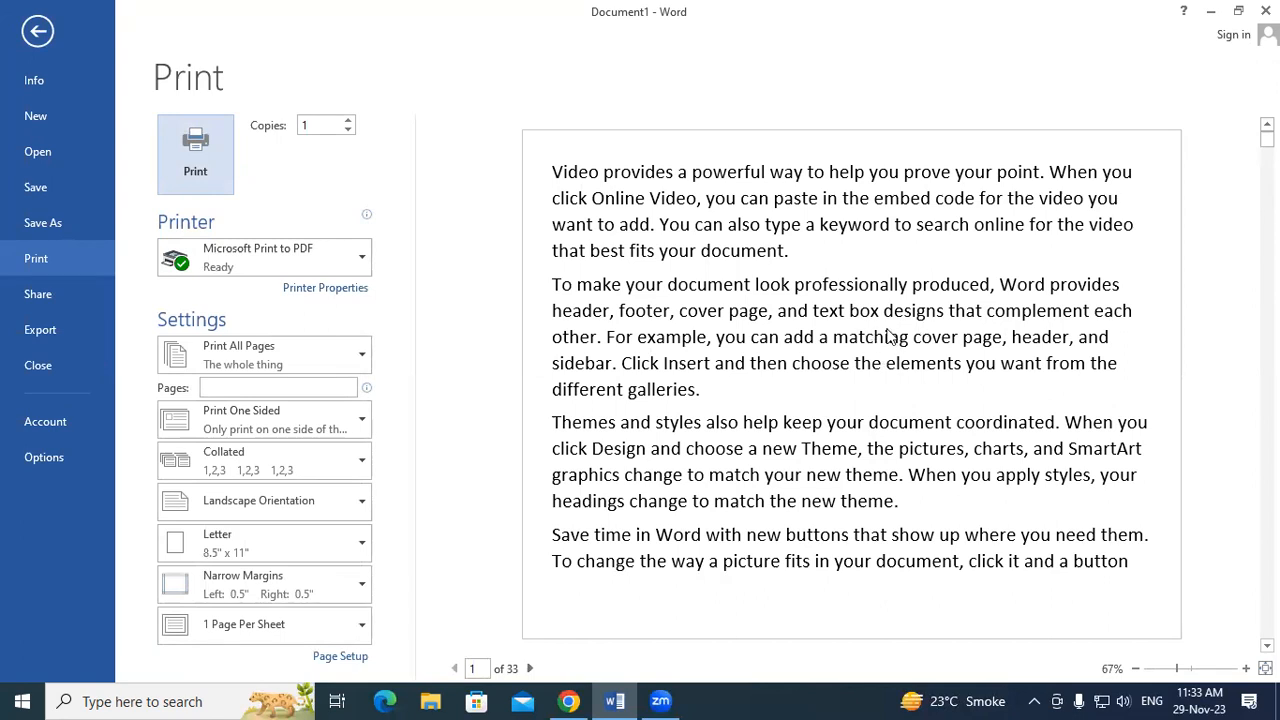
left_click(38, 32)
Set the orientation of the whole document back to Portrait and check it in the print preview.
key("ctrl+a")
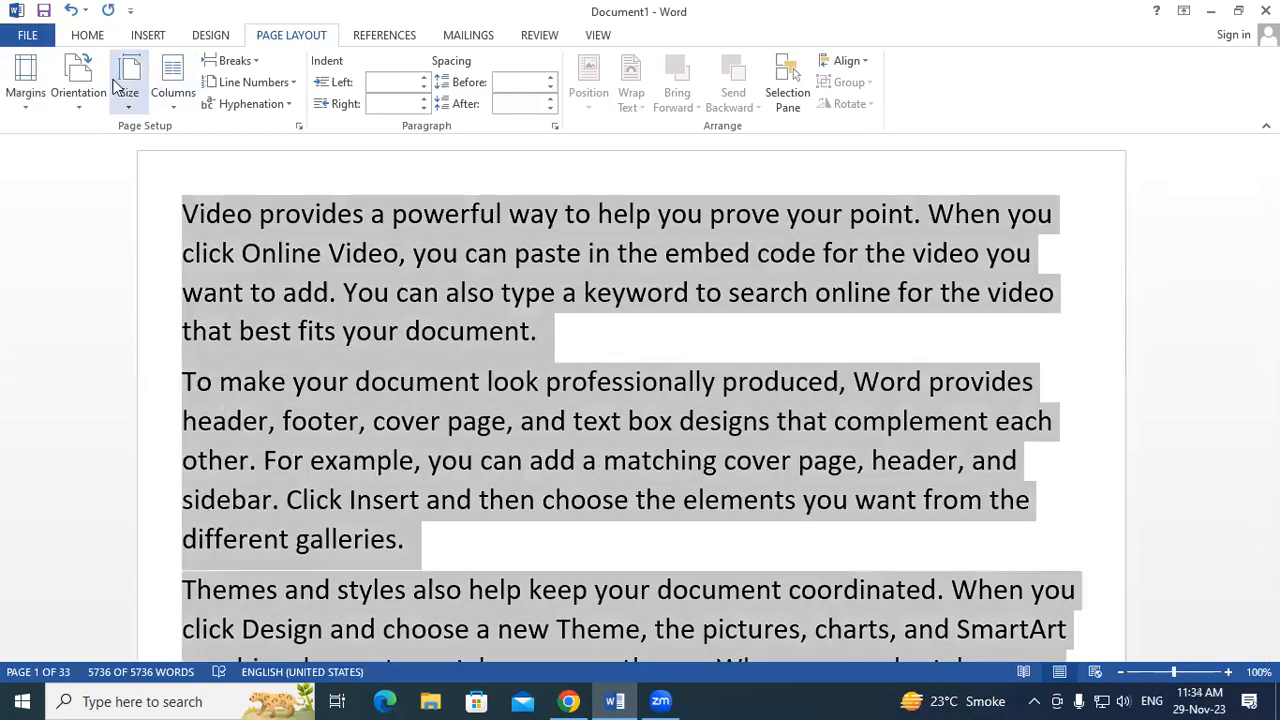
left_click(80, 97)
left_click(60, 140)
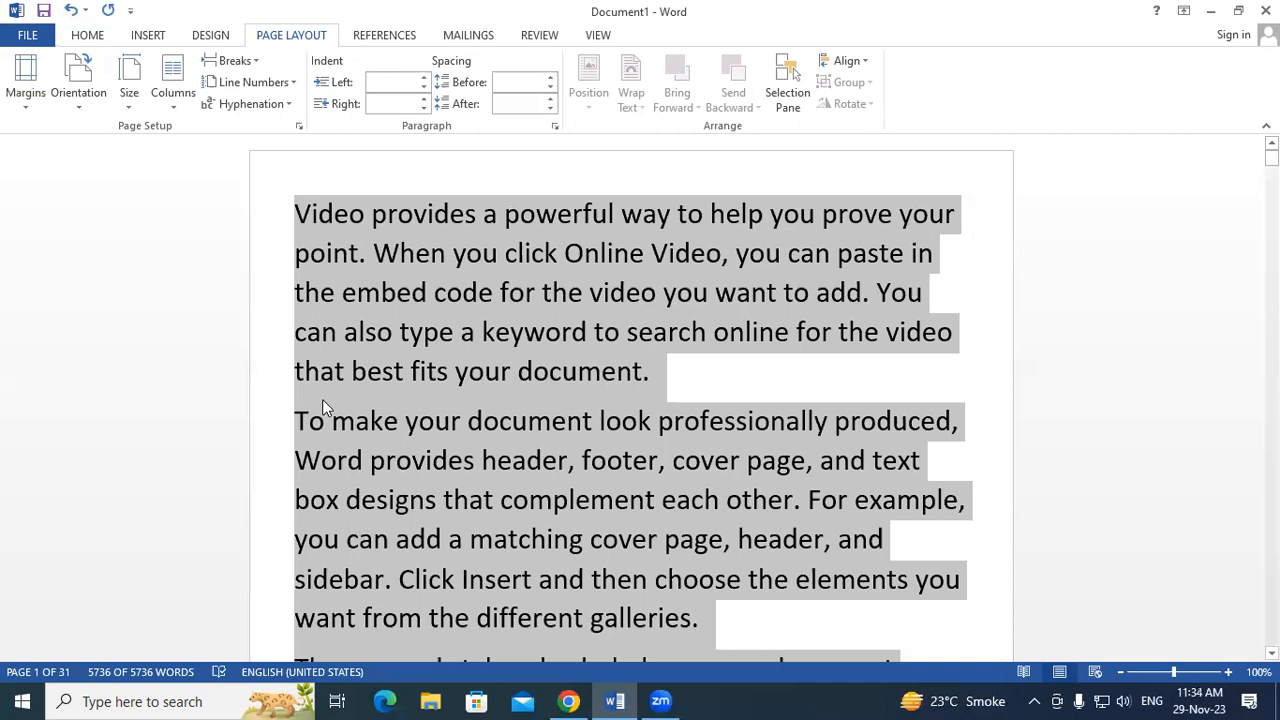
key("ctrl+p")
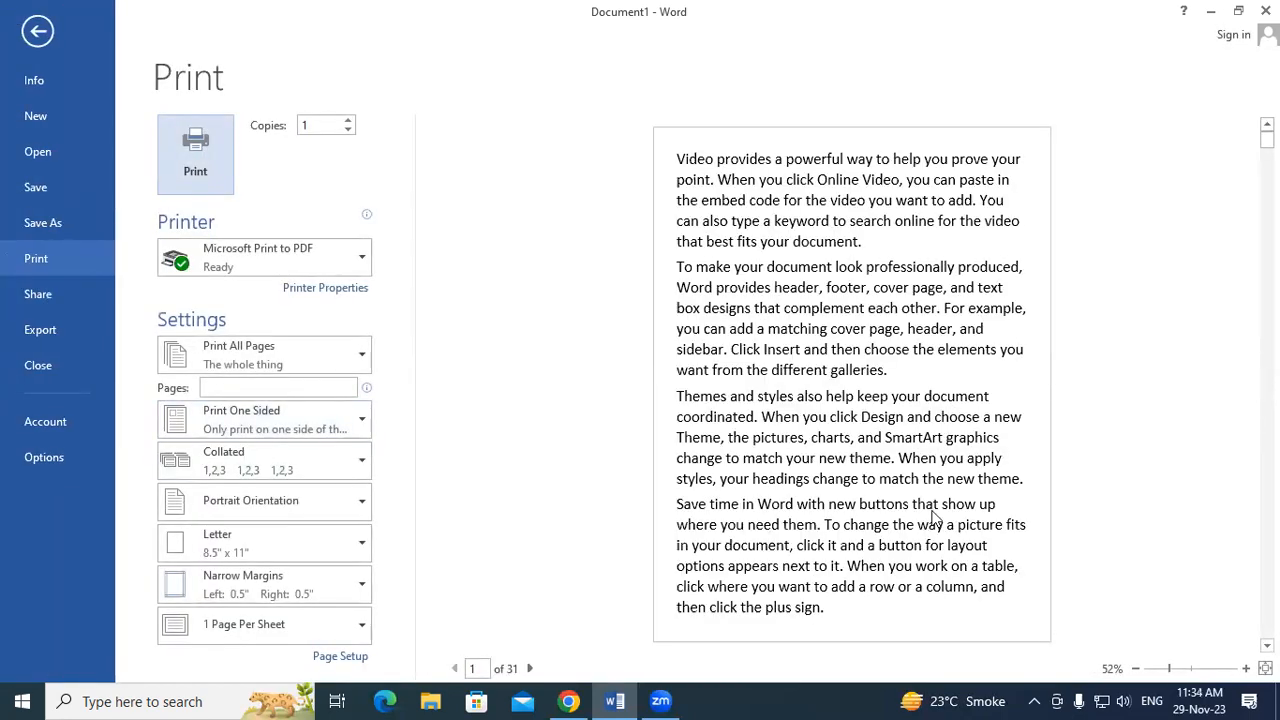
key("Escape")
Select the entire document and examine the preset paper sizes available for it.
key("ctrl+a")
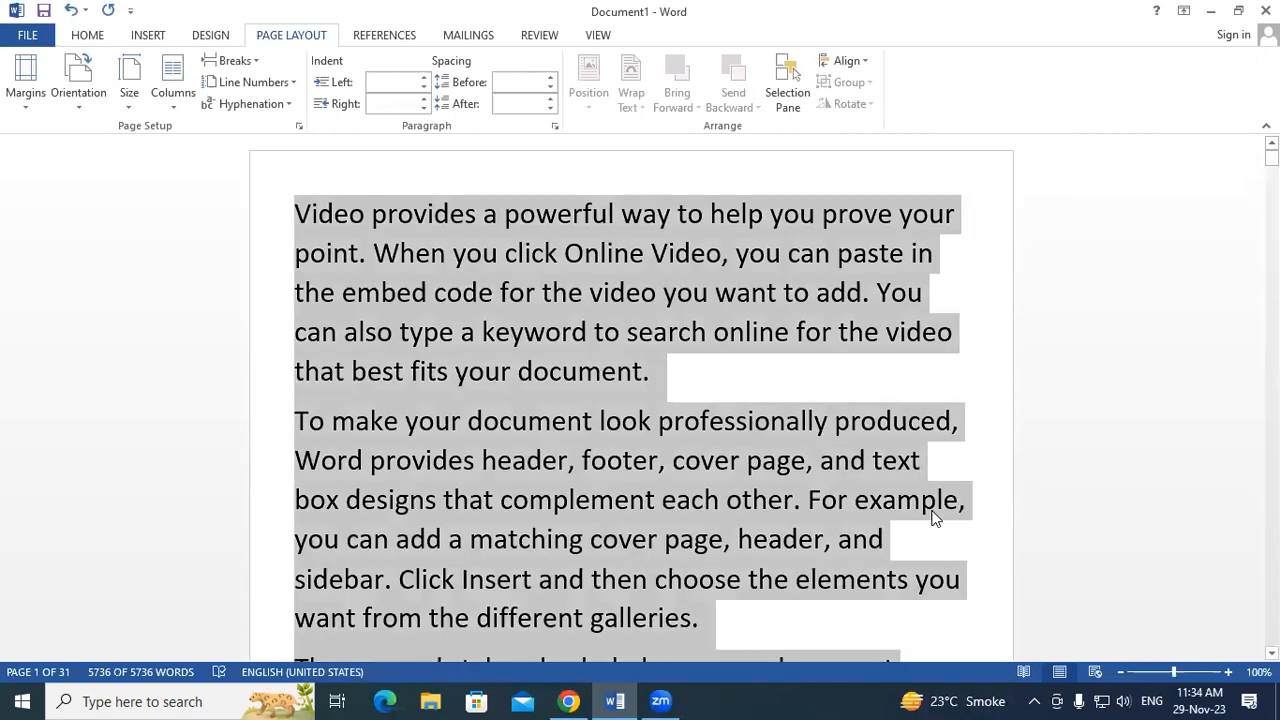
left_click(139, 95)
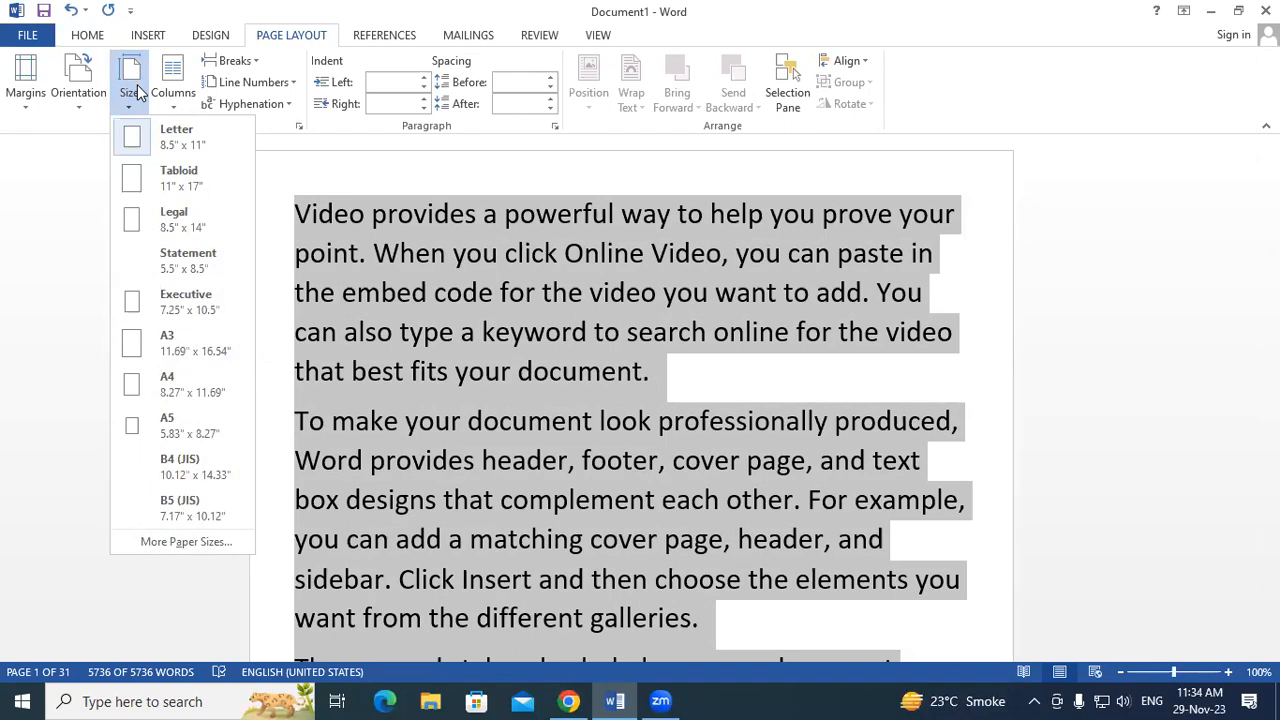
left_click(798, 699)
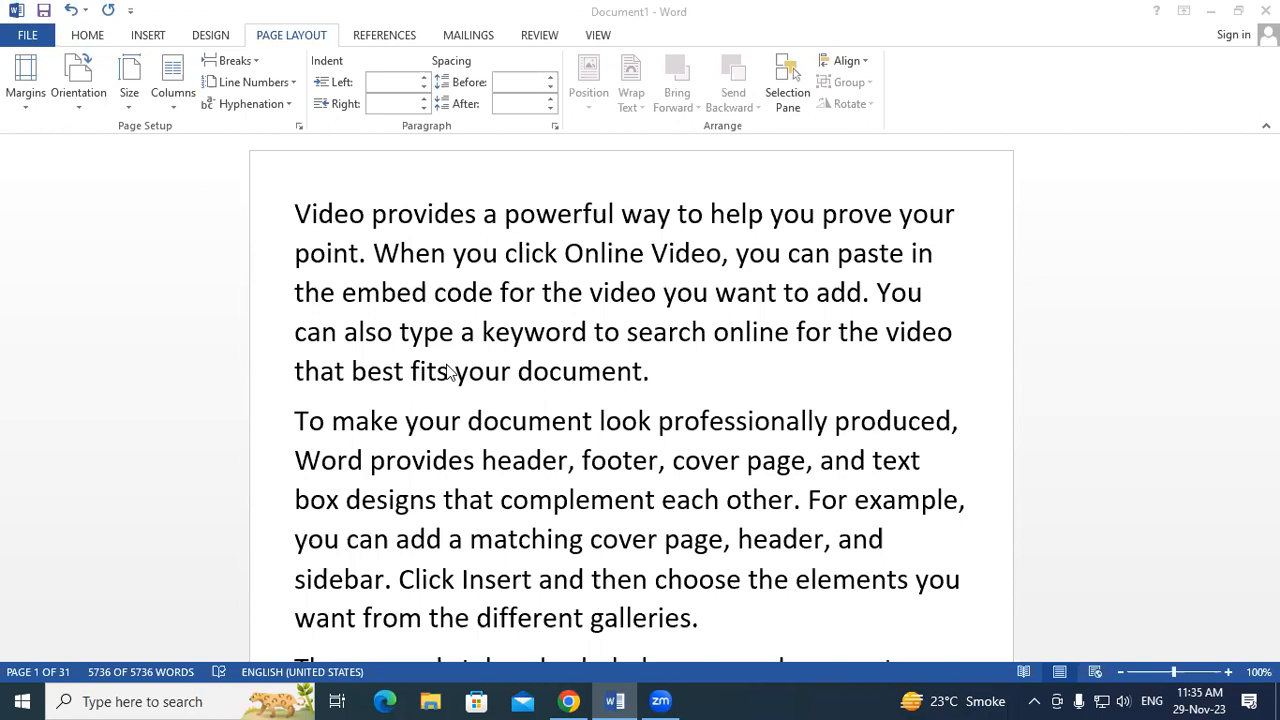
Select the entire document, set its paper size to A4 and check the layout in the print preview.
key("ctrl+a")
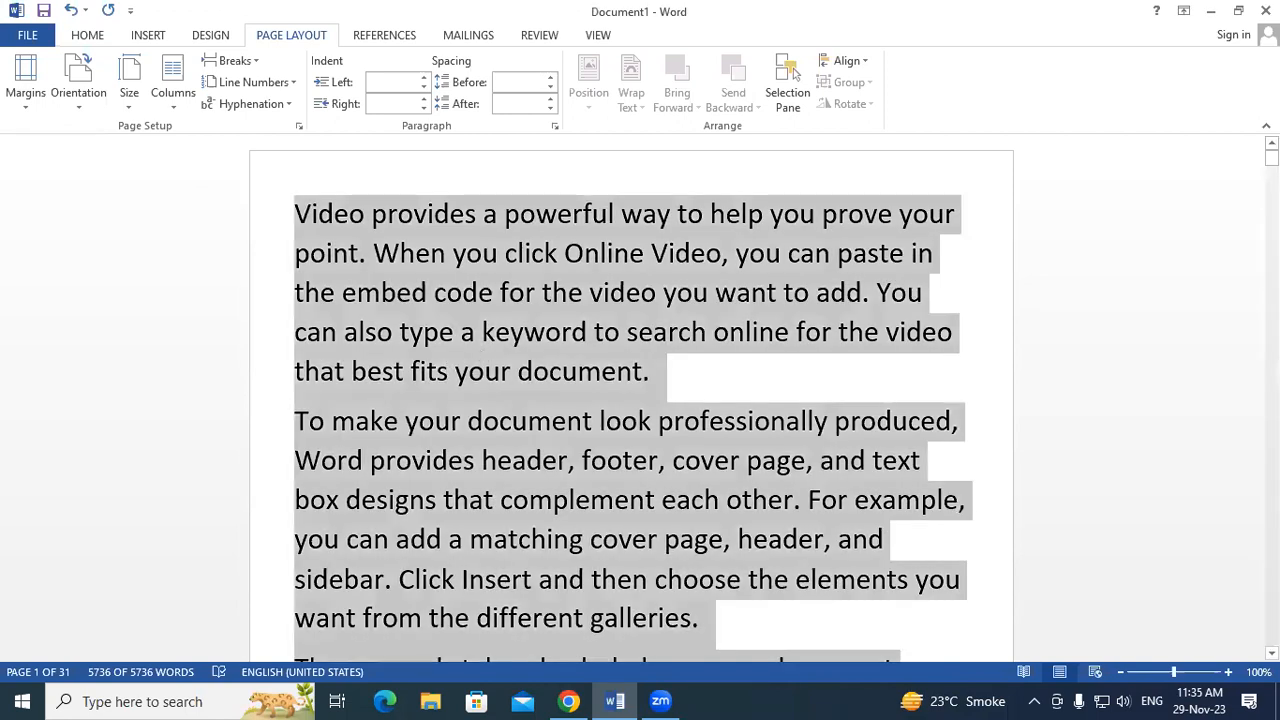
left_click(128, 100)
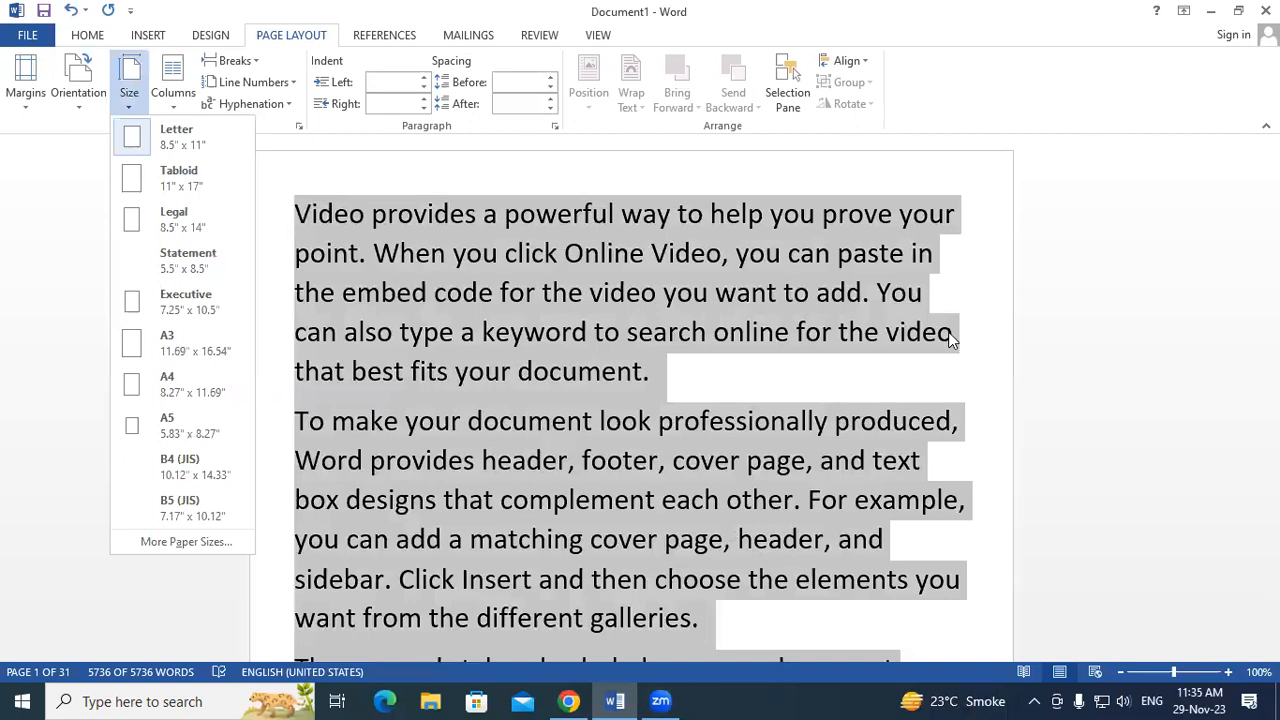
left_click(170, 390)
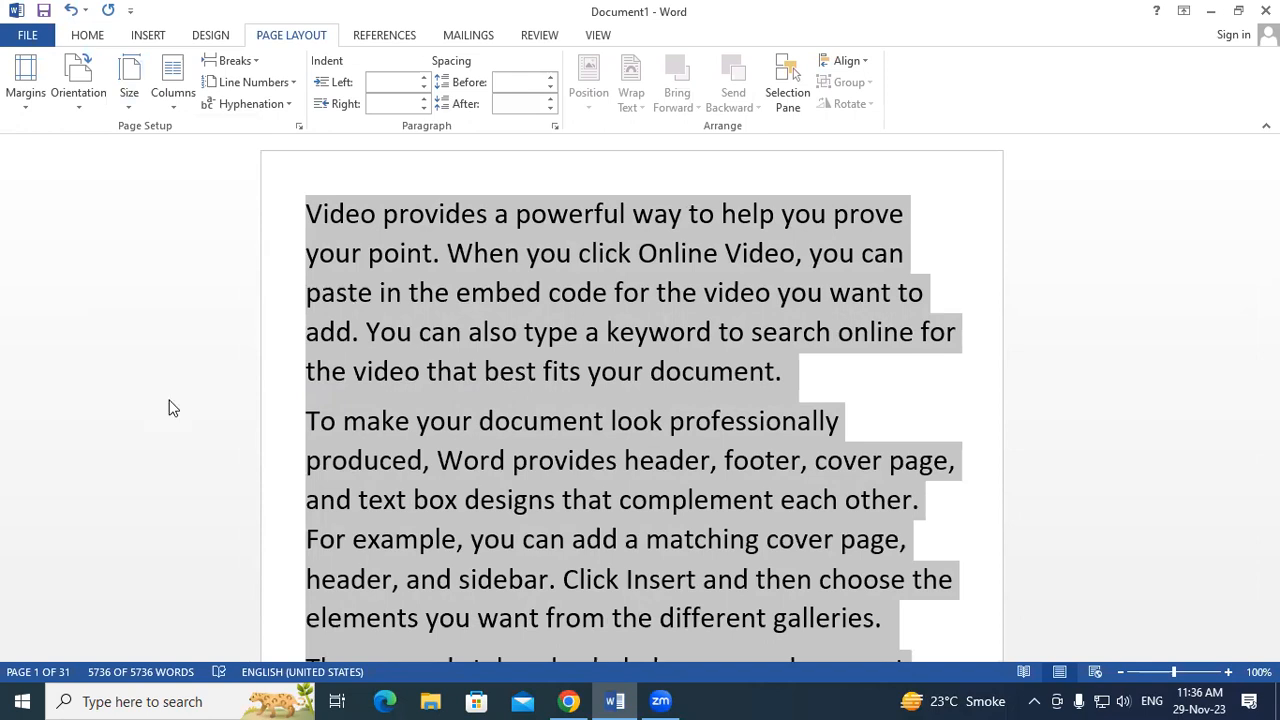
key("ctrl+p")
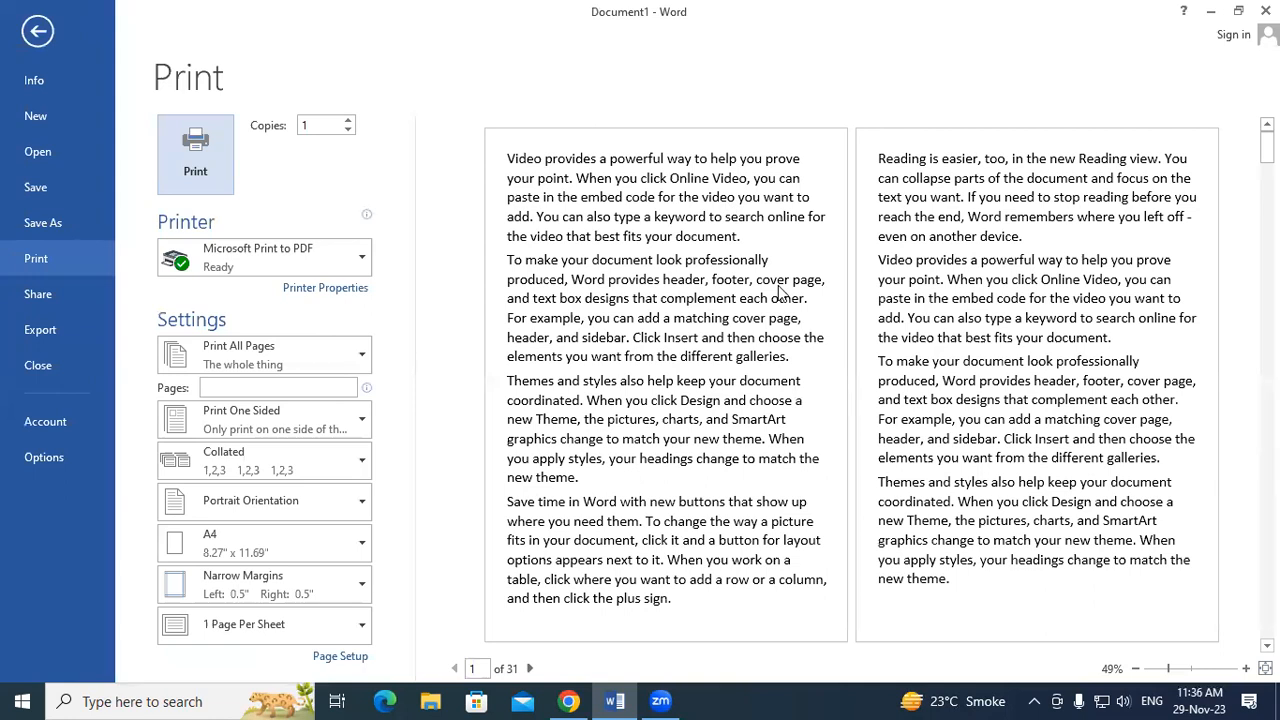
left_click(37, 31)
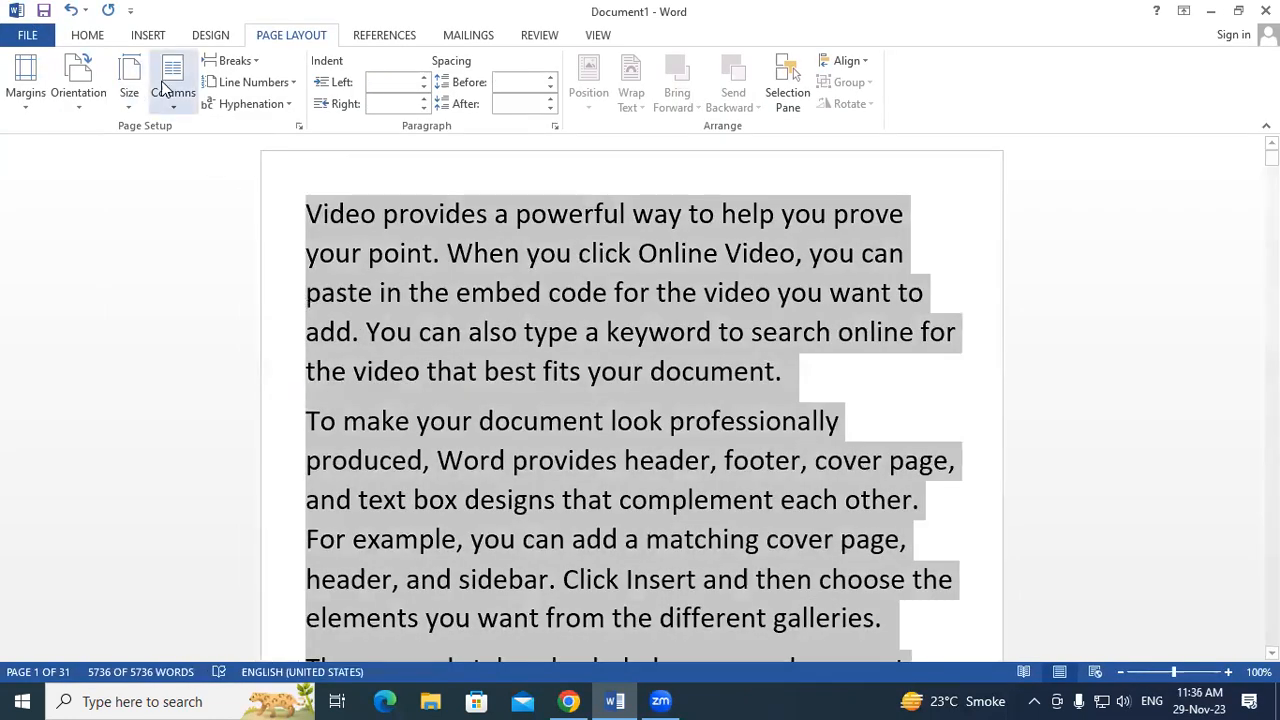
Try the A5 paper size on the whole document and return it to A4.
left_click(133, 90)
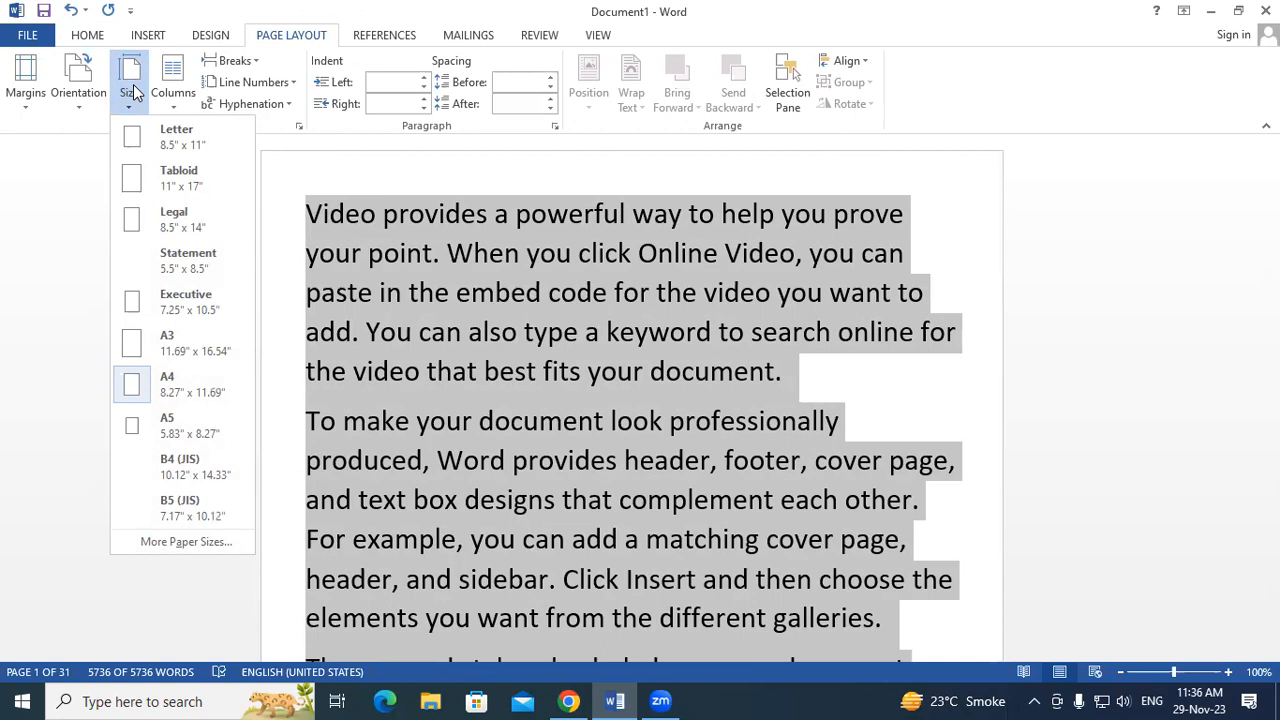
left_click(157, 425)
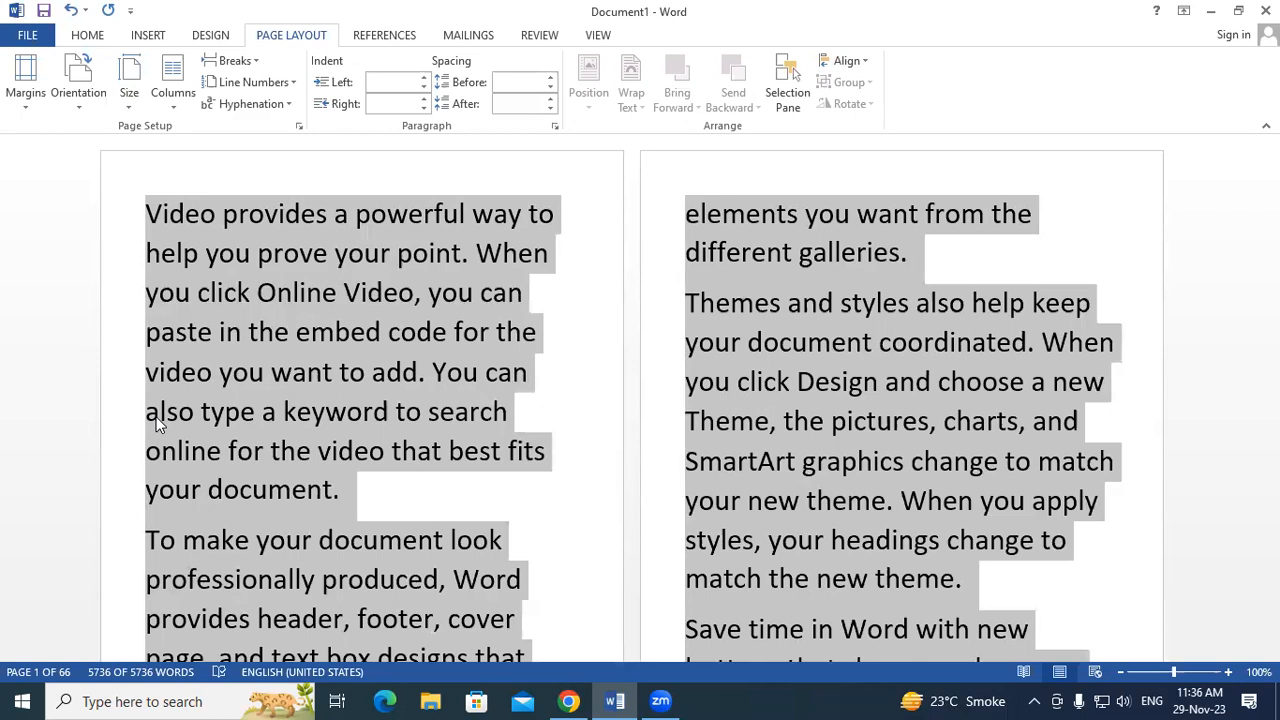
left_click(135, 105)
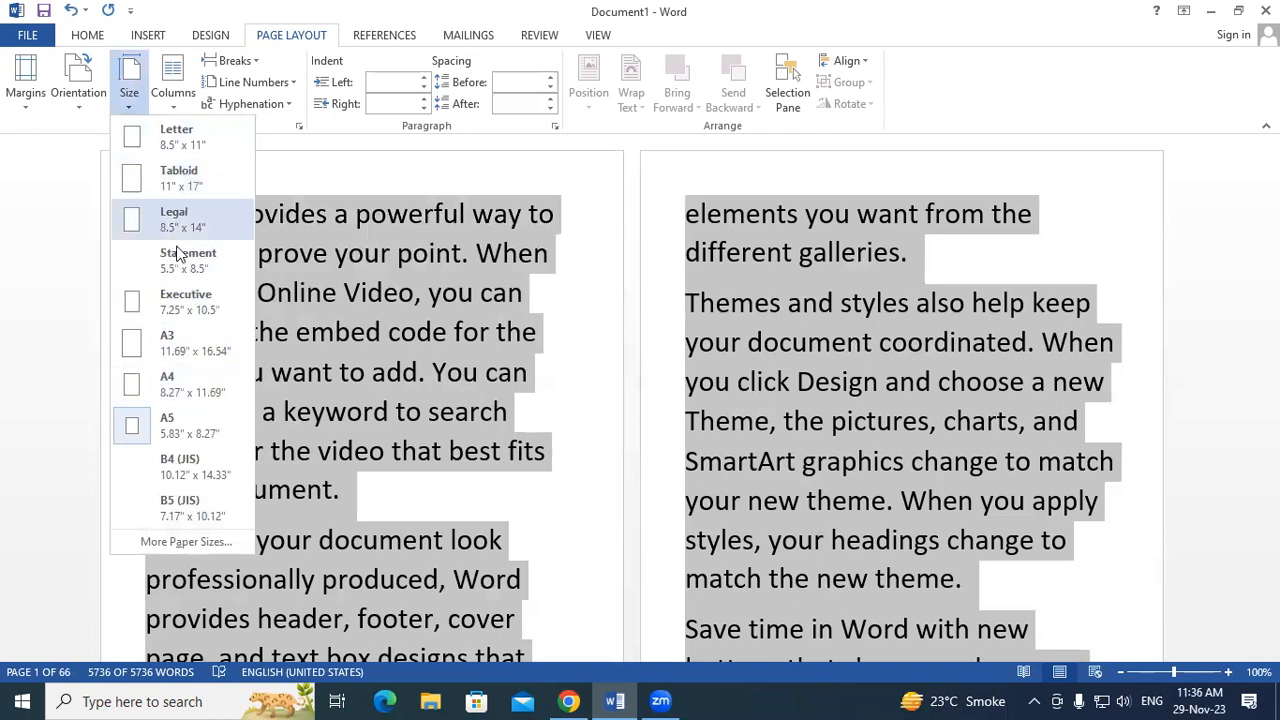
left_click(168, 384)
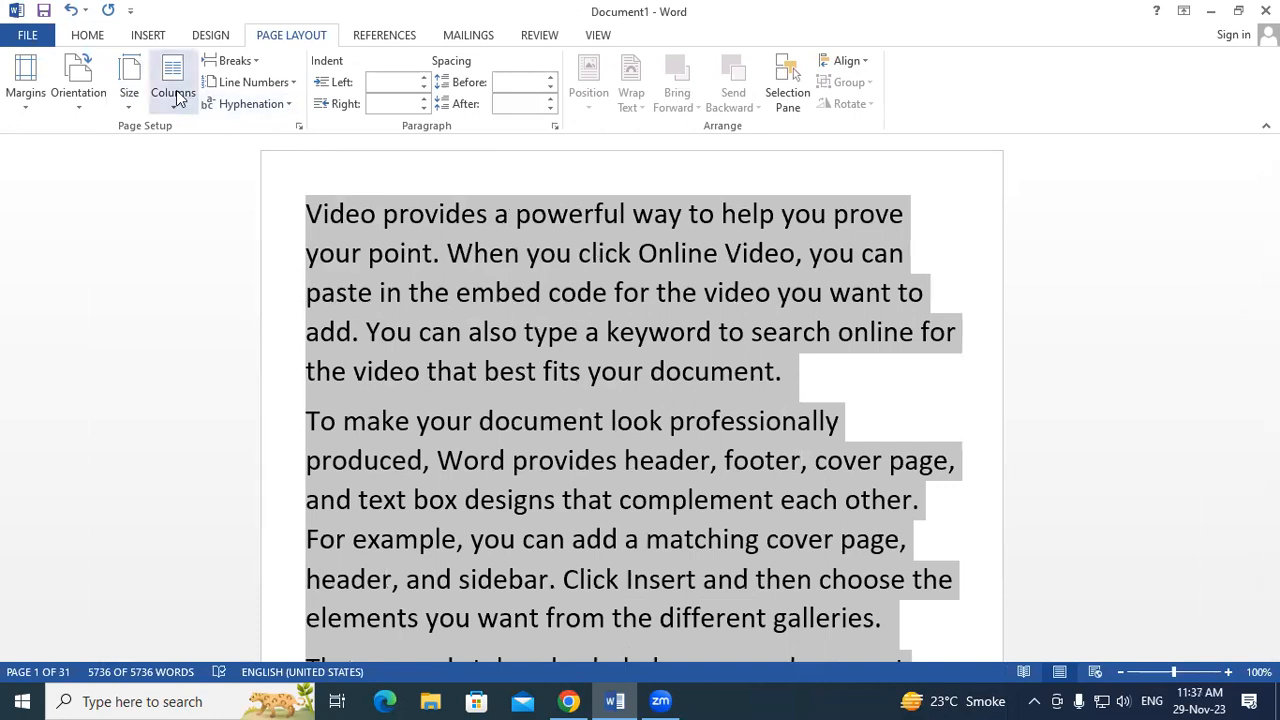
left_click(549, 330)
scroll(549, 323, "down", 2)
scroll(549, 323, "up", 2)
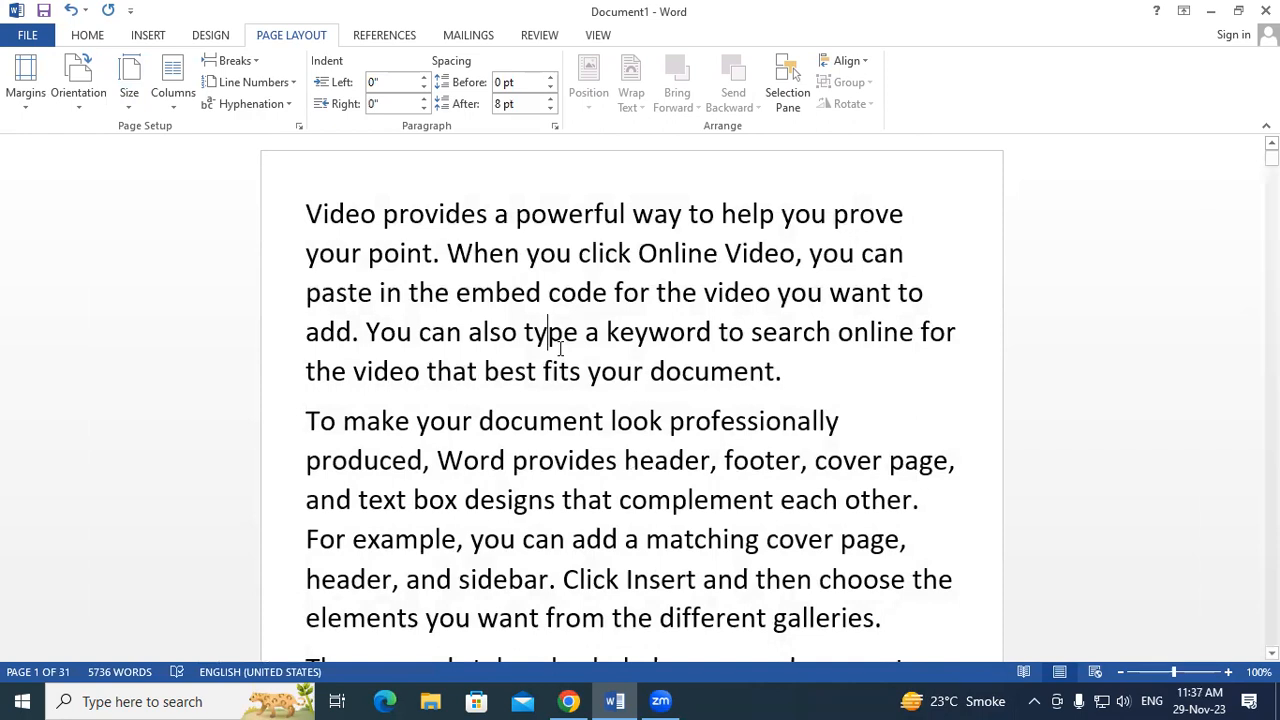
Select the entire document, lay its text out in two columns and look through the pages.
key("ctrl+a")
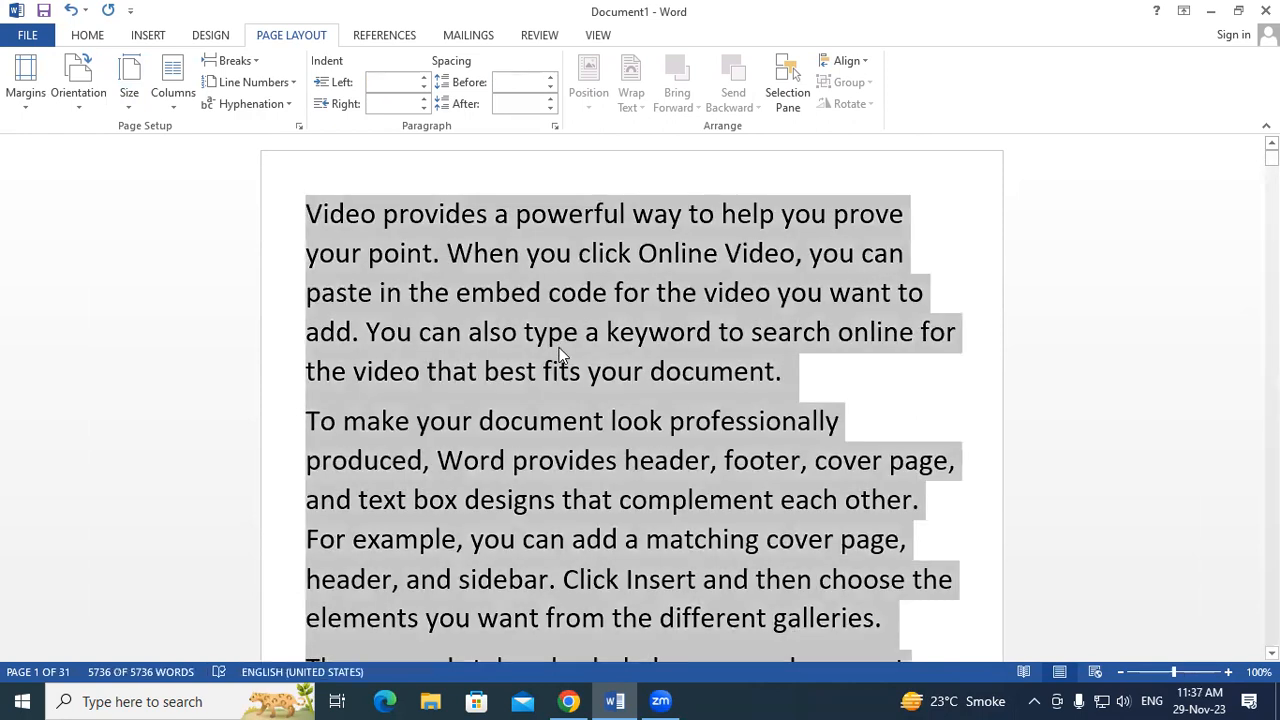
left_click(173, 85)
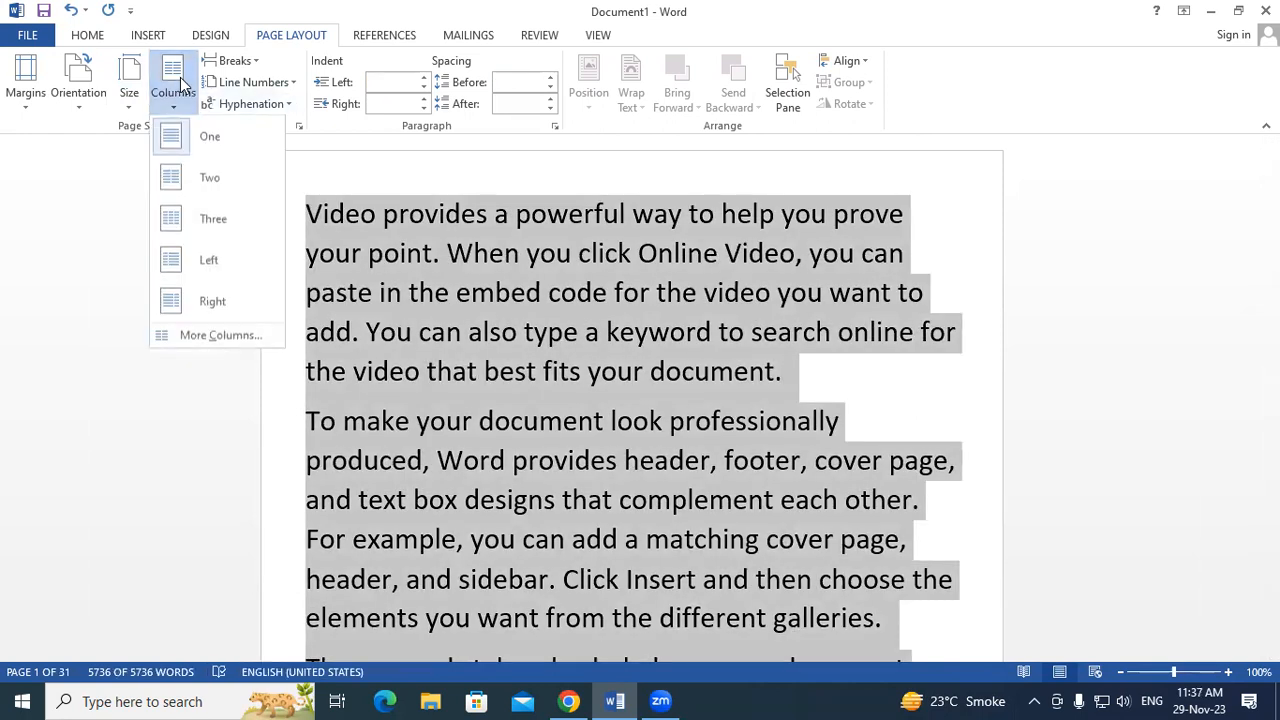
left_click(194, 177)
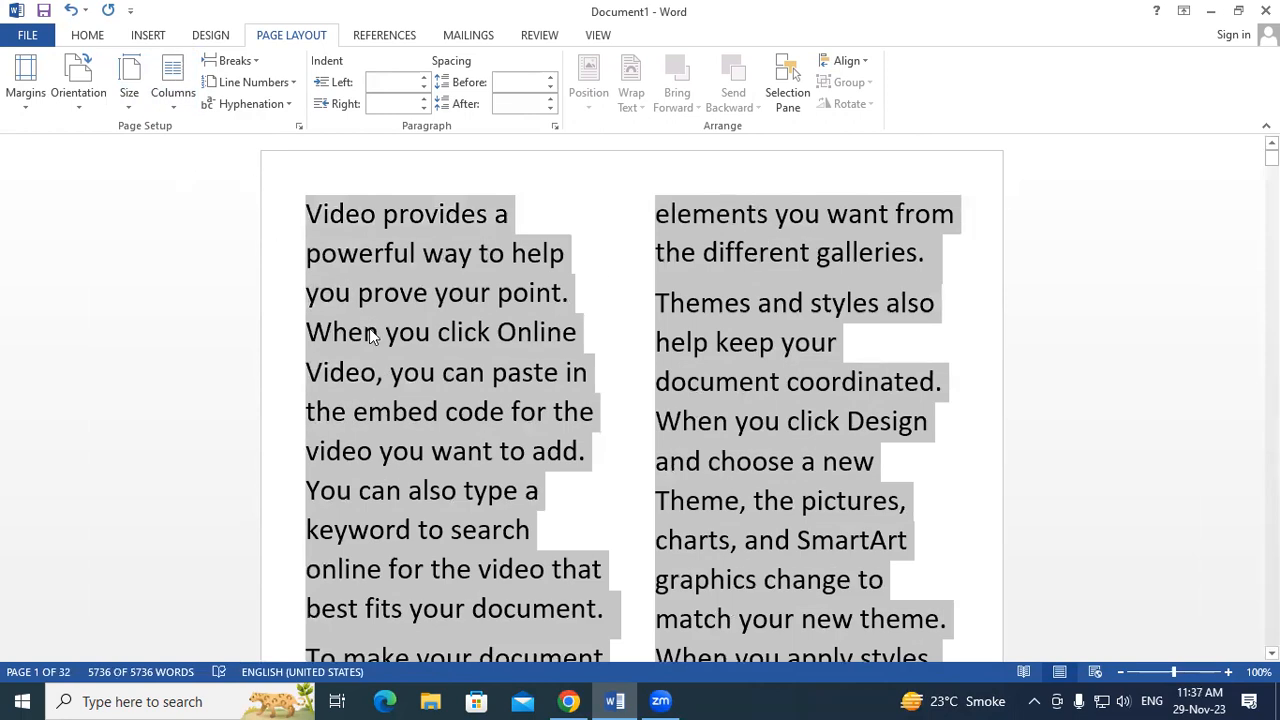
left_click(605, 356)
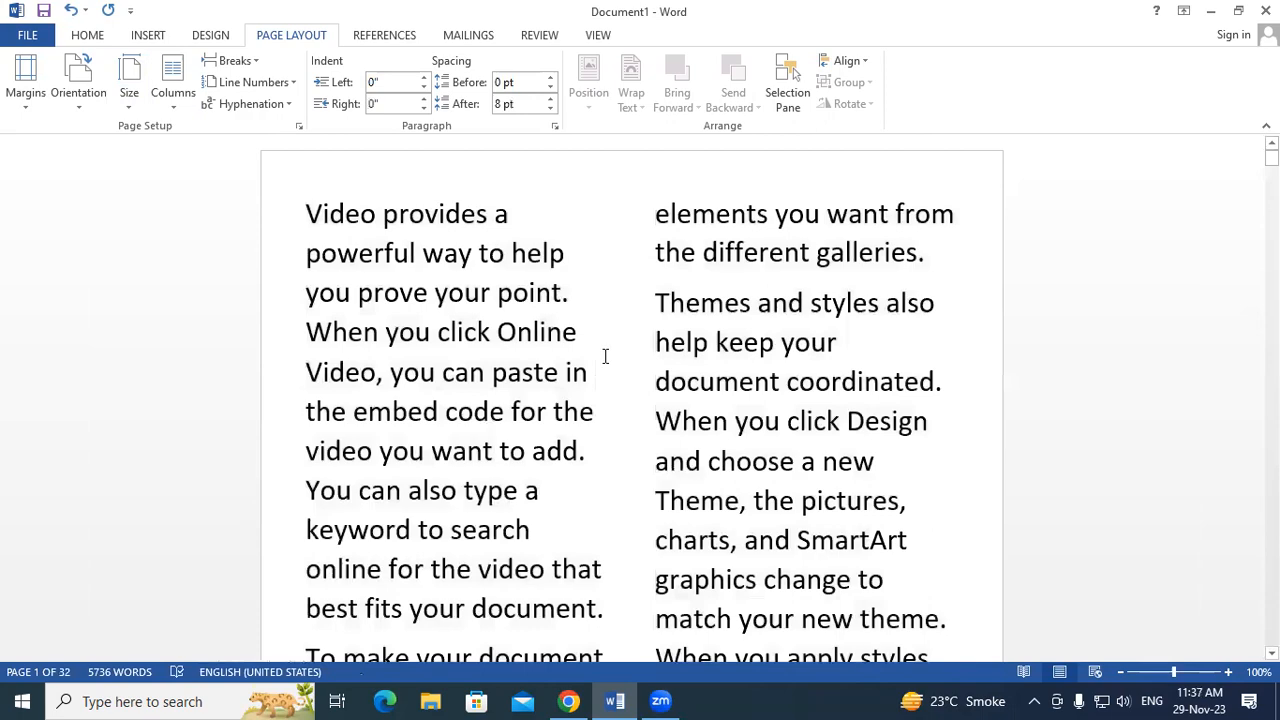
scroll(605, 356, "down", 4)
scroll(605, 356, "down", 10)
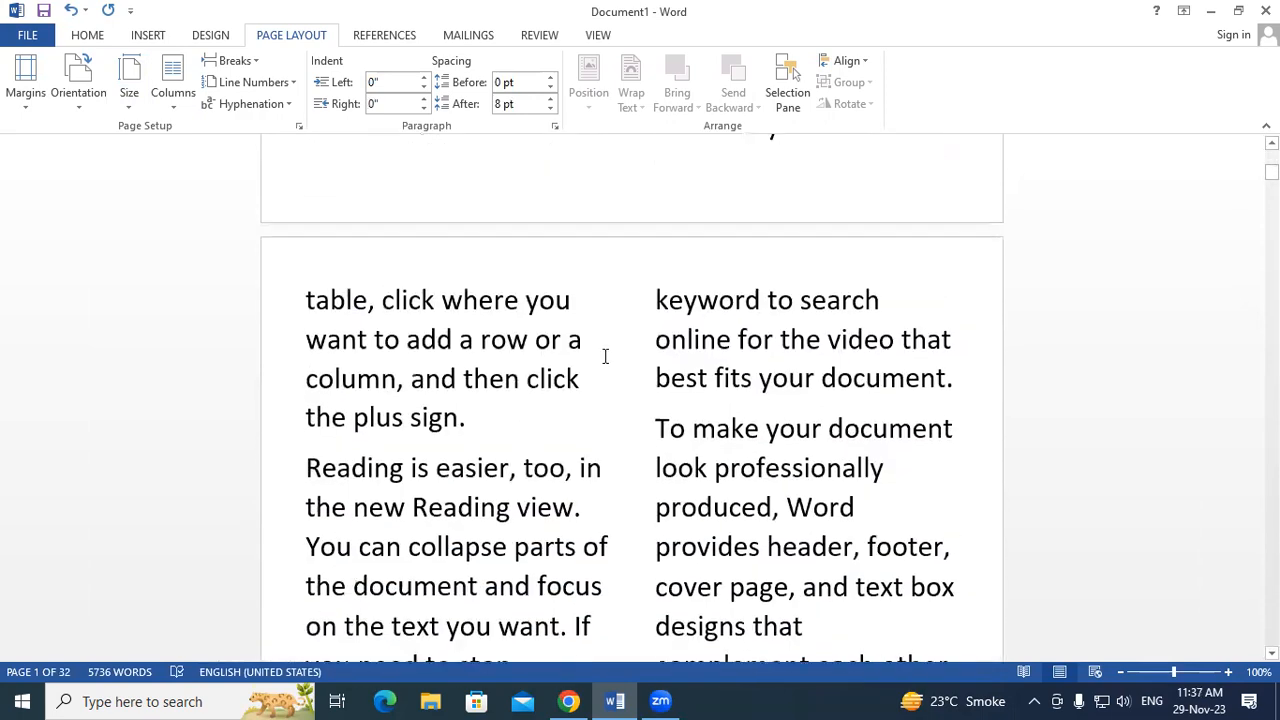
scroll(605, 356, "down", 1)
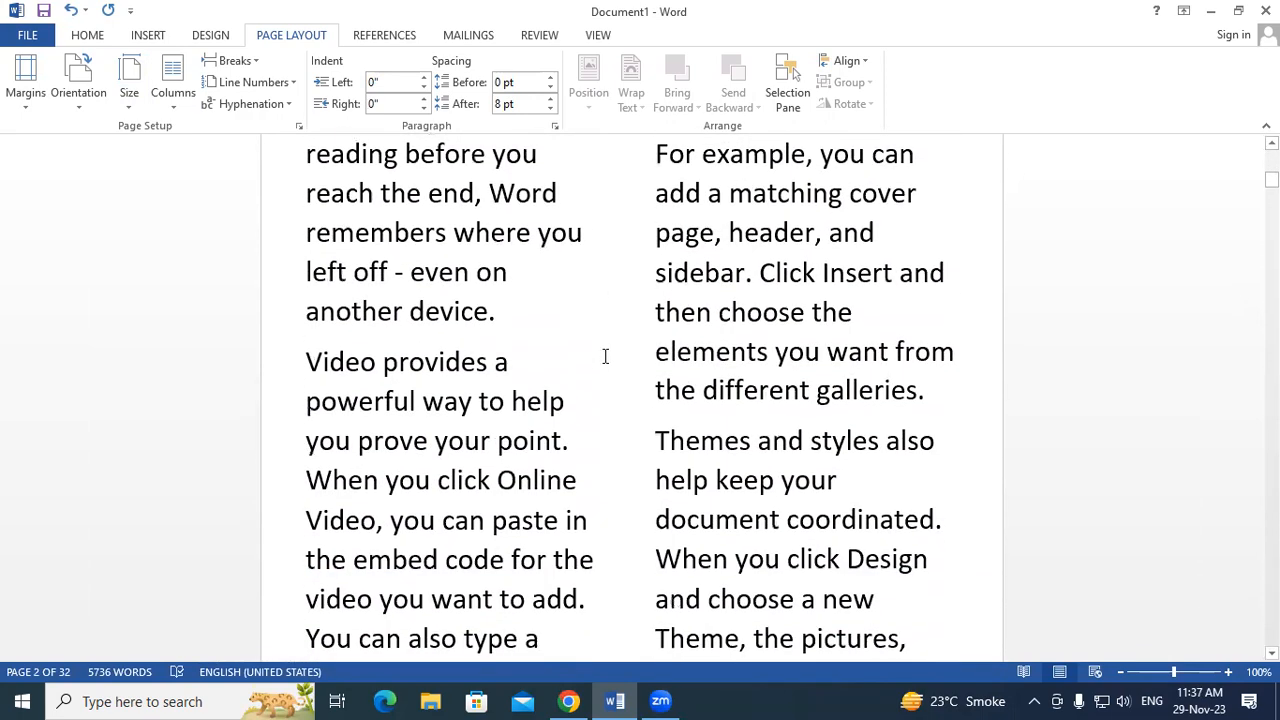
Change the page orientation to Landscape and review how the columns flow across the first pages.
left_click(72, 98)
left_click(100, 176)
scroll(630, 460, "up", 1)
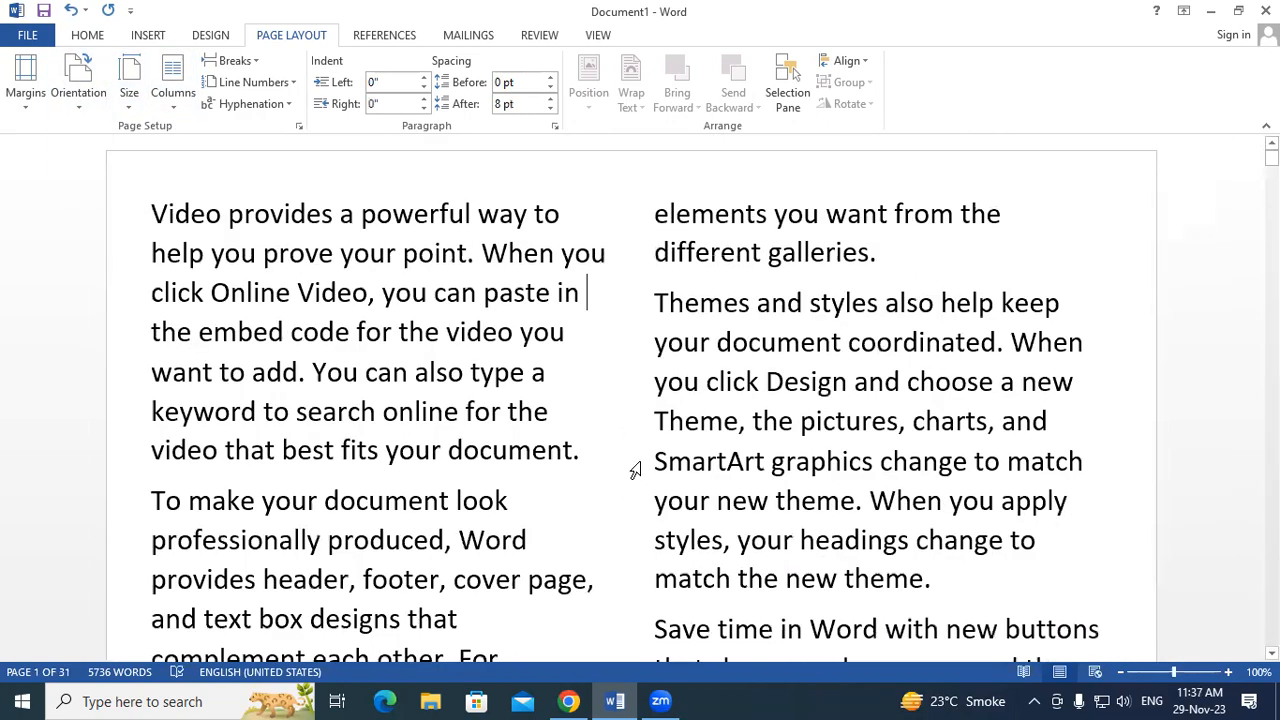
scroll(628, 437, "down", 4)
scroll(630, 440, "down", 3)
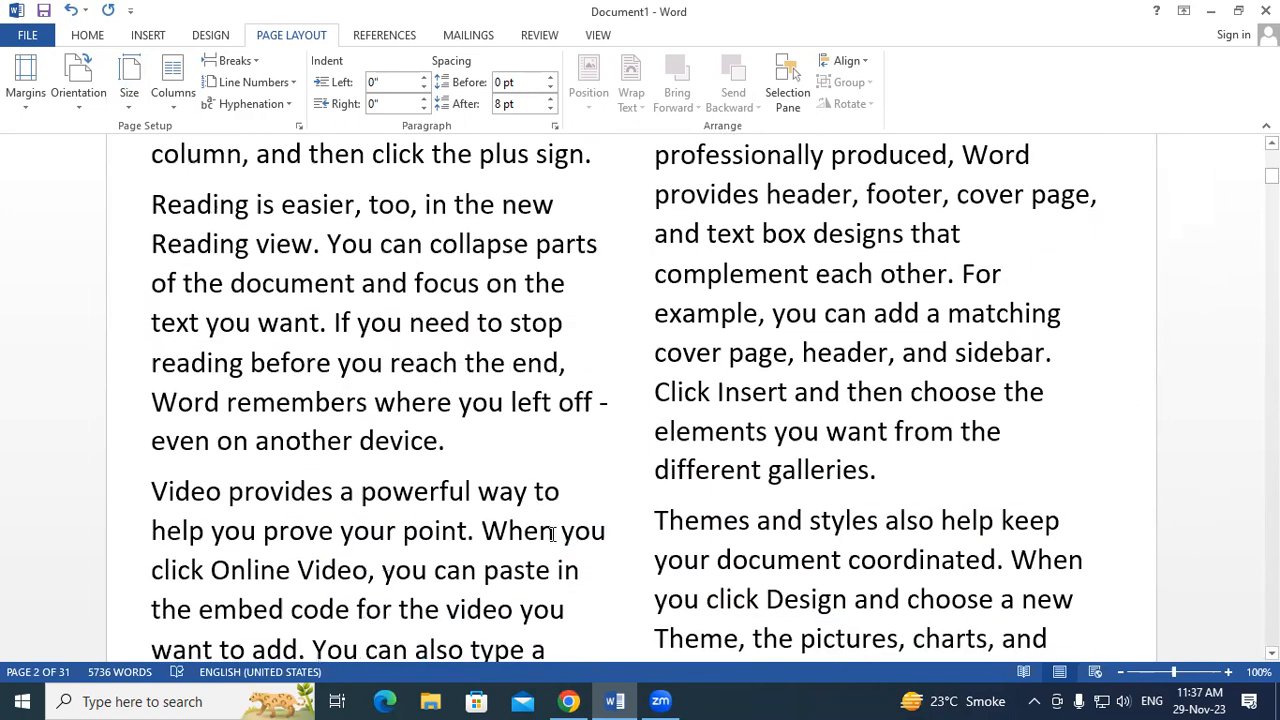
left_click(476, 455)
scroll(699, 465, "up", 1)
scroll(699, 465, "up", 4)
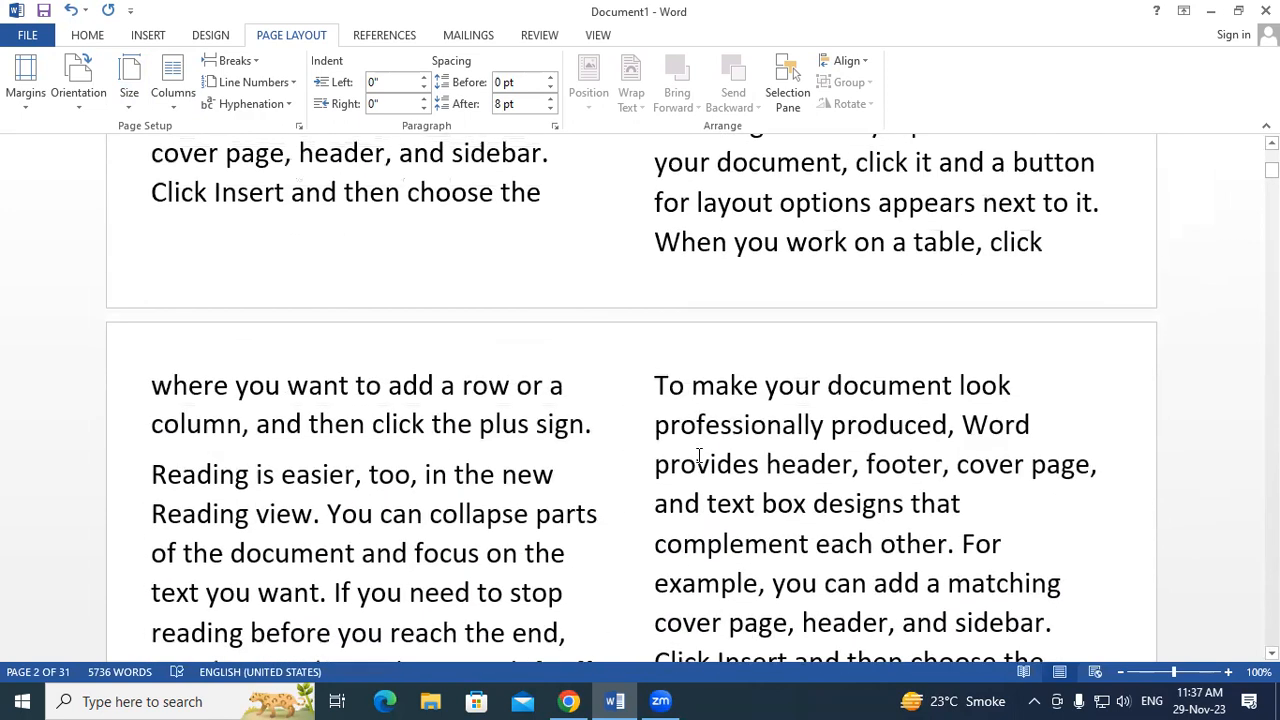
scroll(782, 477, "up", 3)
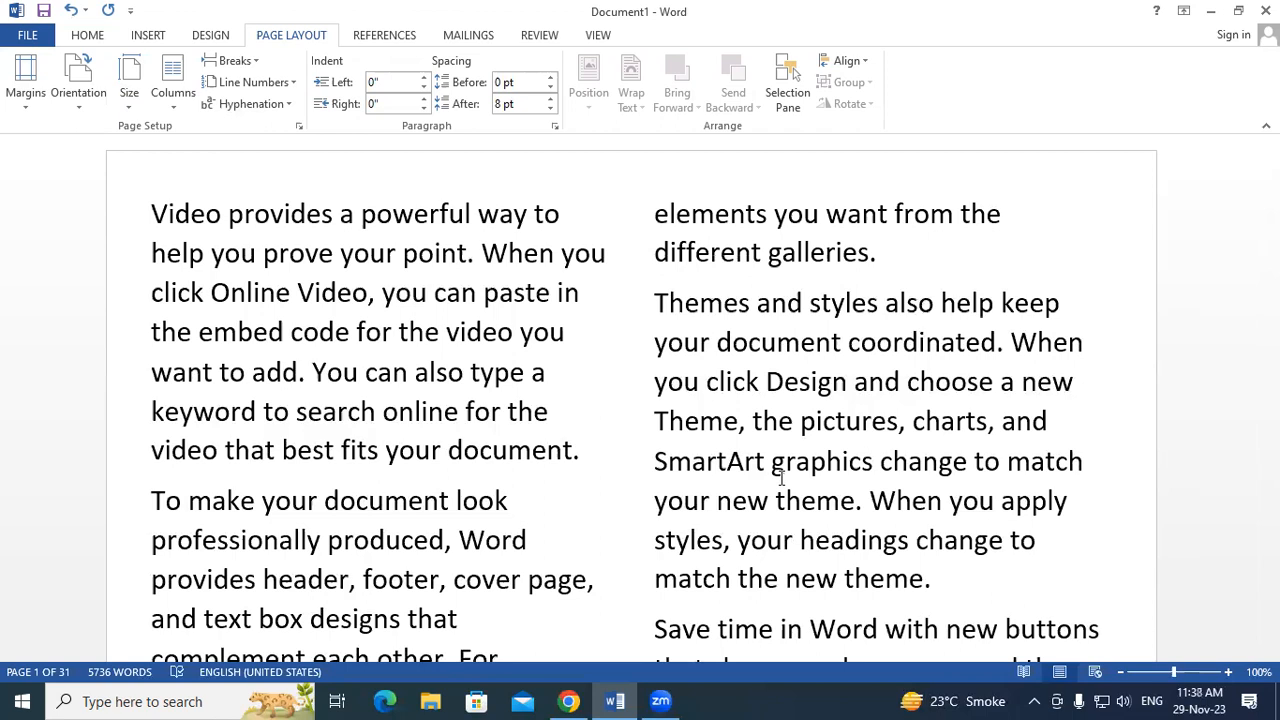
Return the text to one column and split it into three columns.
left_click(173, 93)
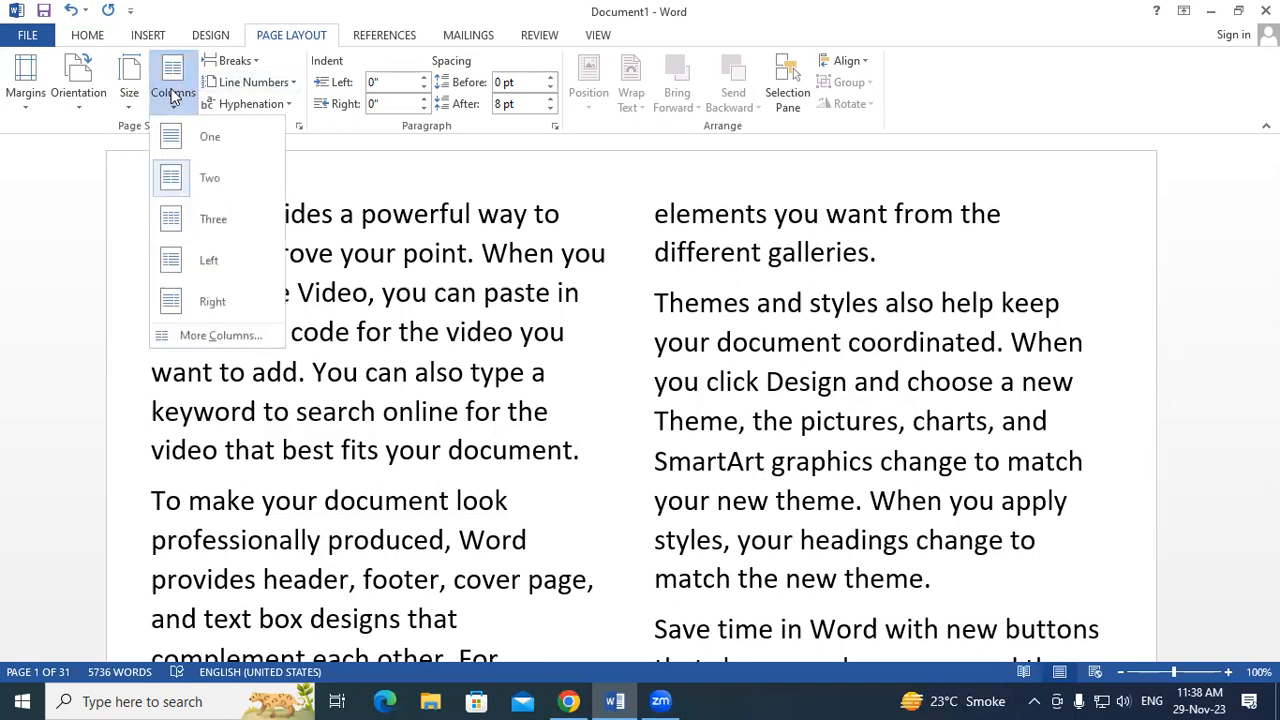
left_click(193, 137)
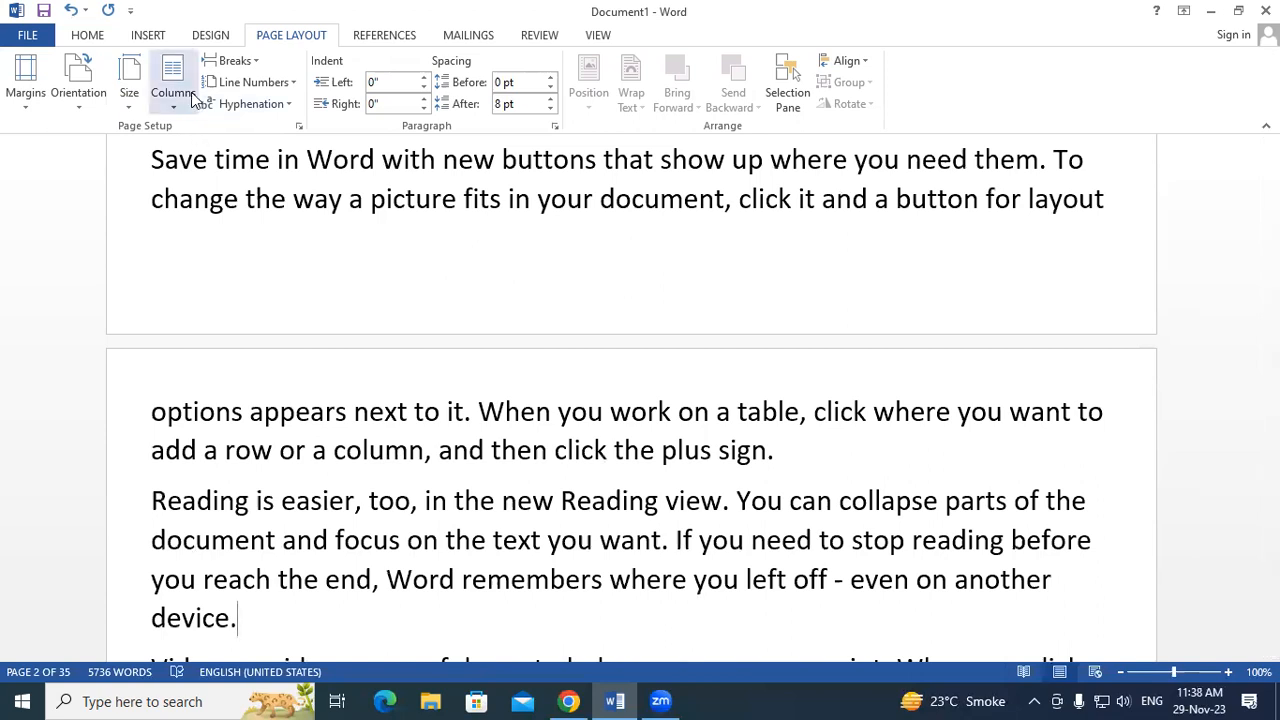
left_click(173, 90)
left_click(200, 216)
scroll(514, 437, "up", 5)
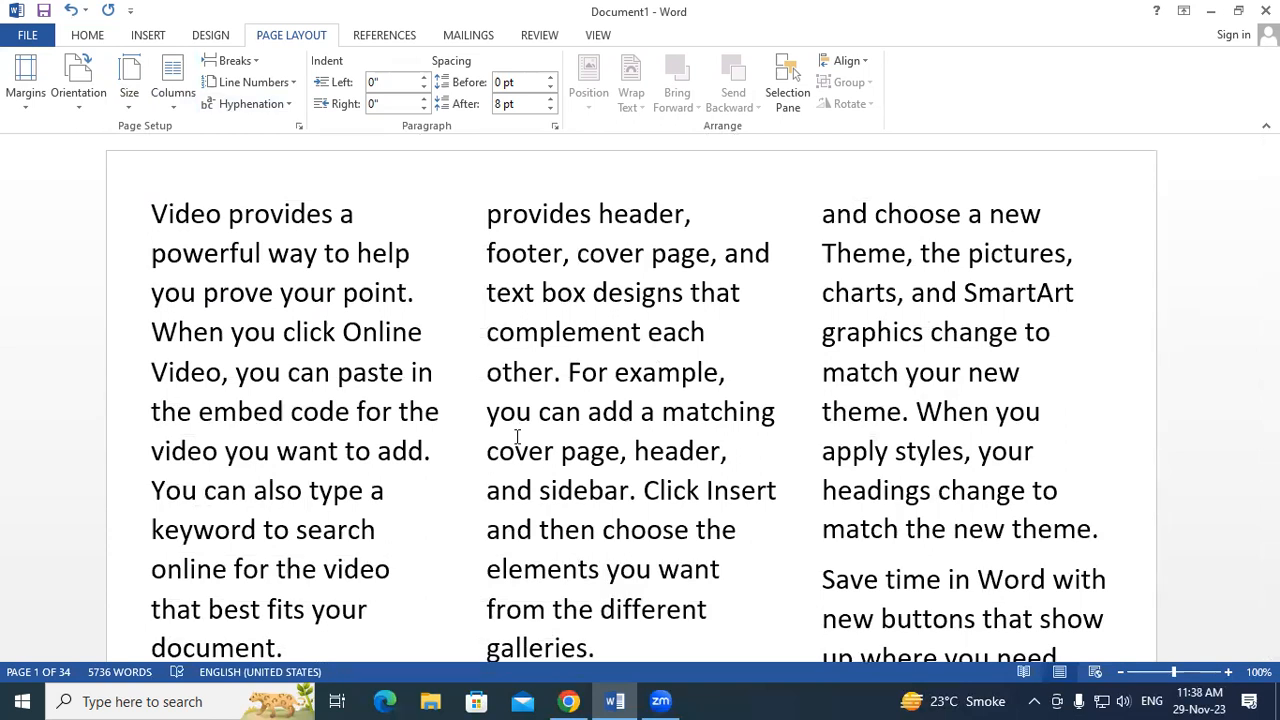
Apply the Left column preset to the document and review the uneven columns on the first pages.
left_click(175, 88)
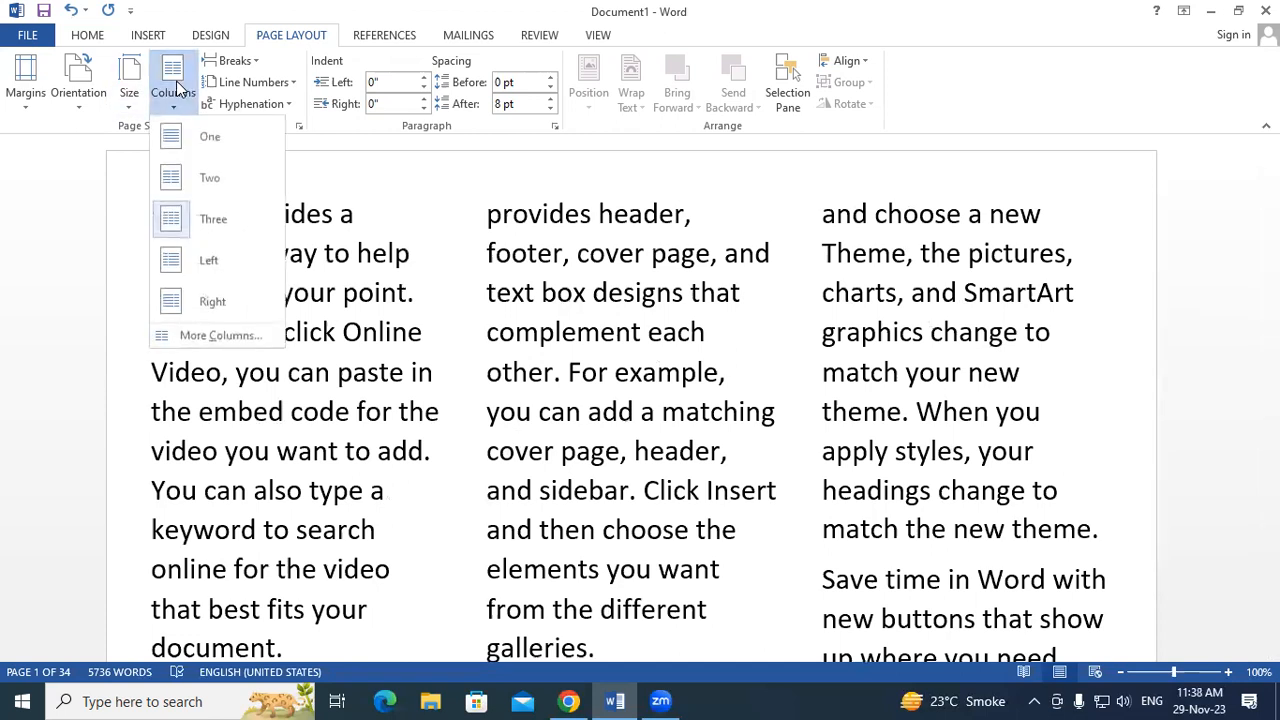
left_click(210, 250)
scroll(212, 248, "down", 8)
scroll(551, 303, "up", 7)
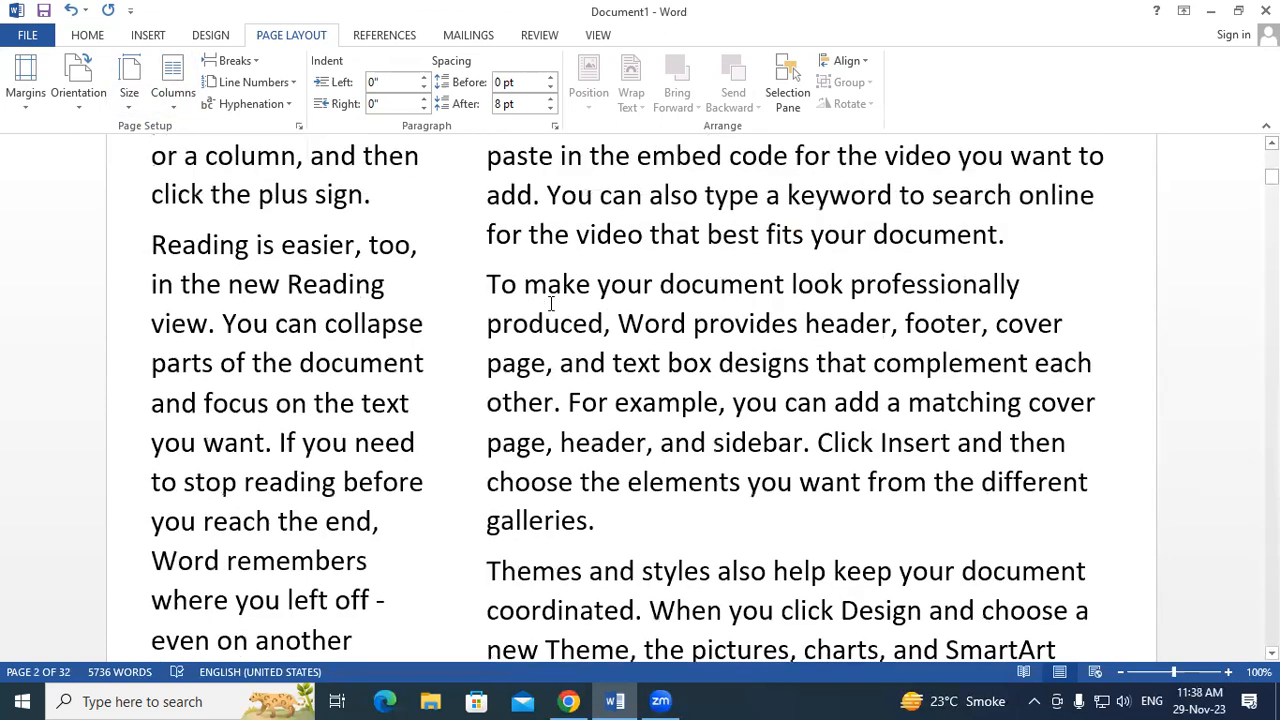
scroll(551, 303, "up", 6)
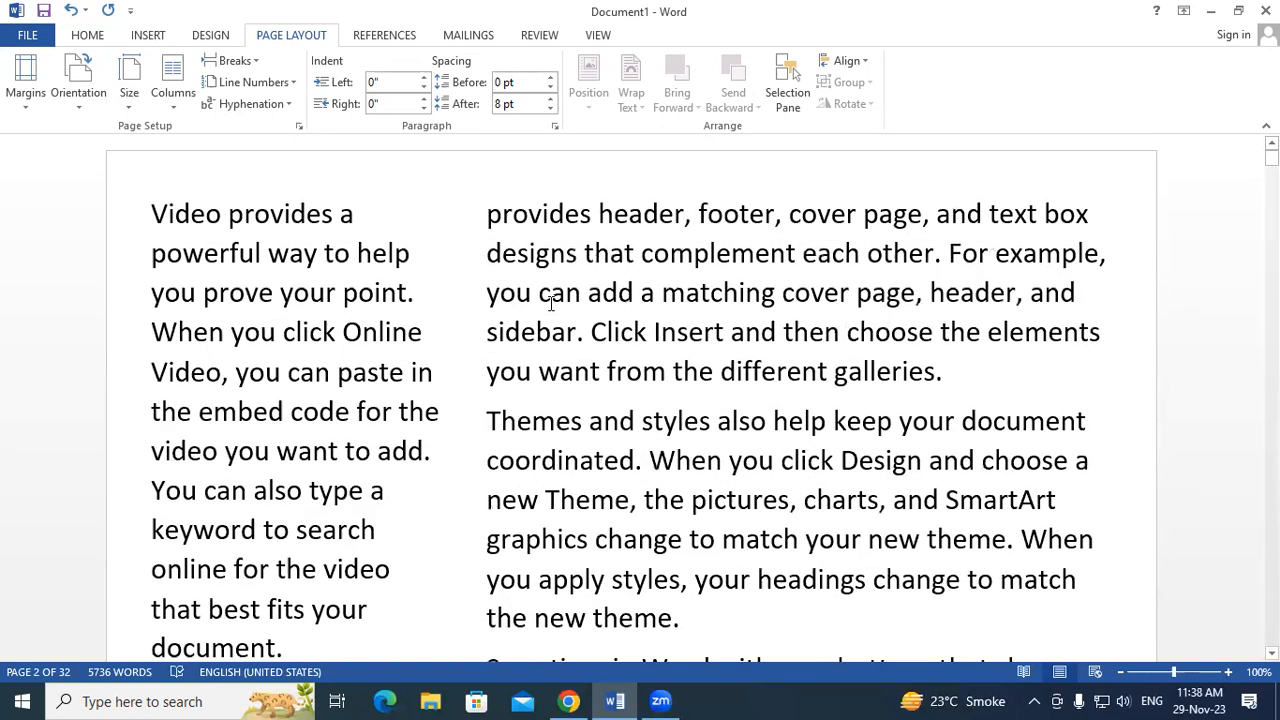
Set a custom number of 21 columns for the whole document through the Columns settings.
left_click(171, 82)
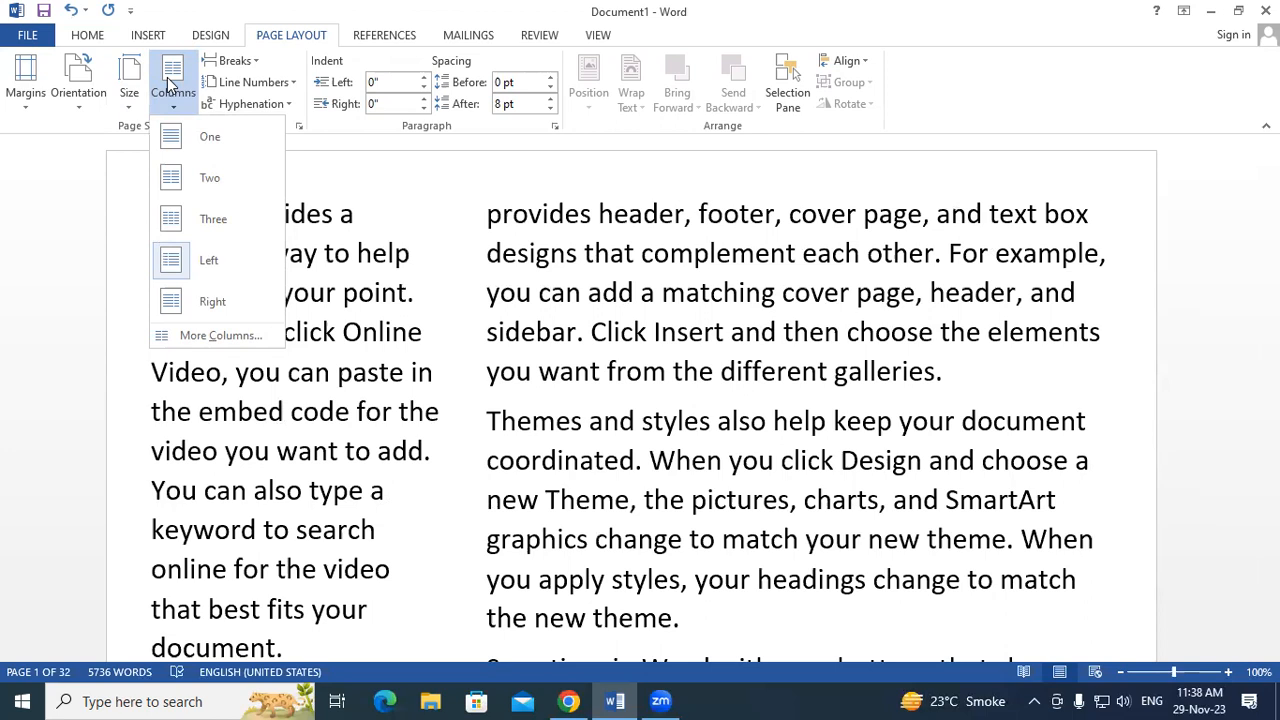
left_click(217, 337)
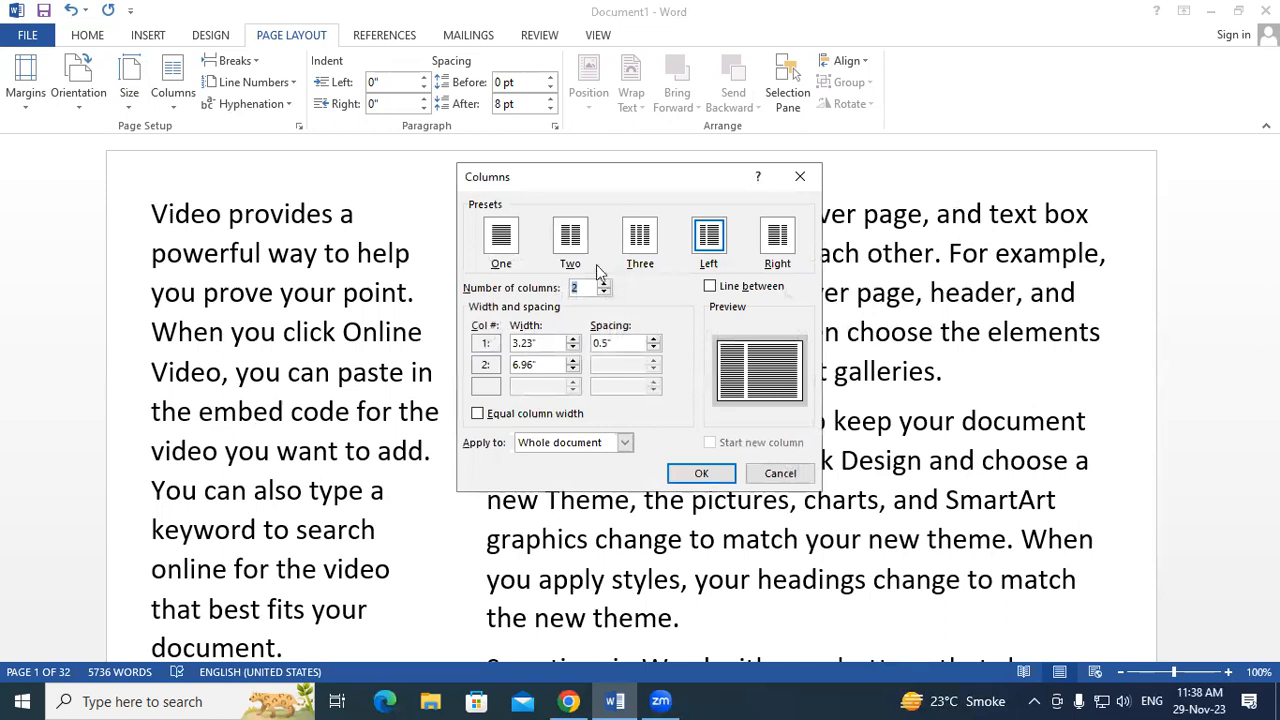
left_click_drag(540, 176, 448, 166)
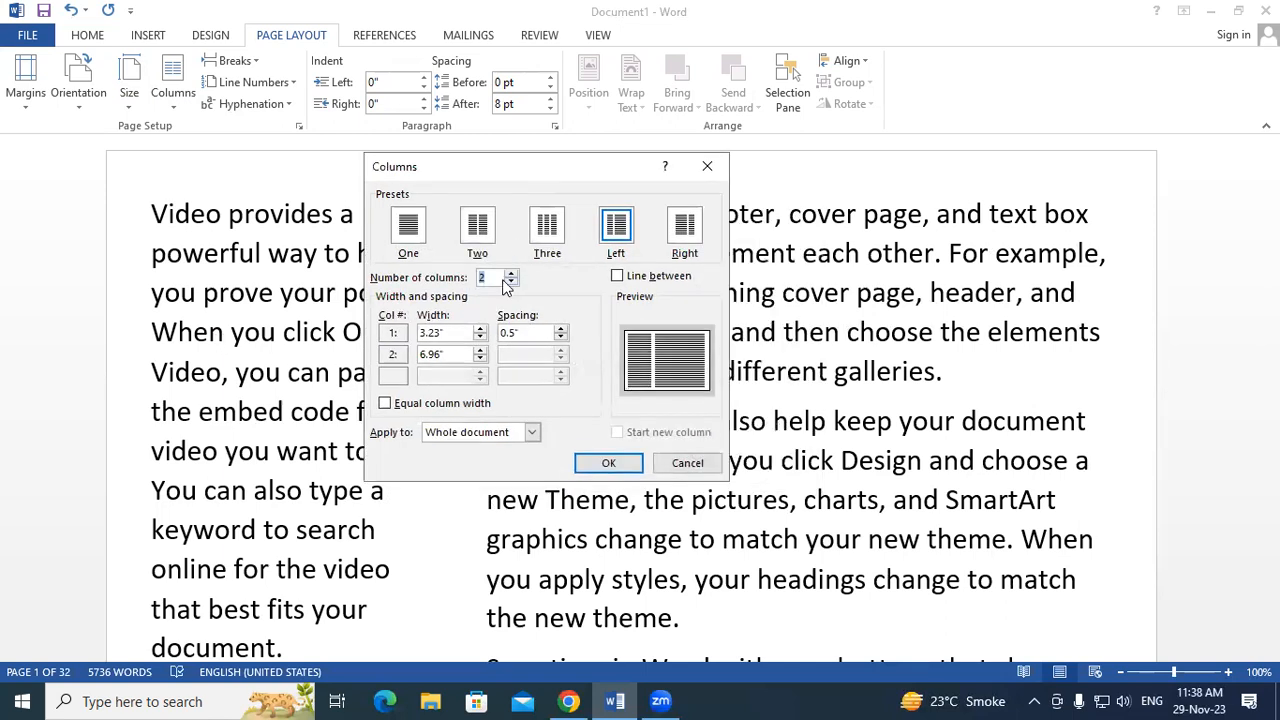
type("21")
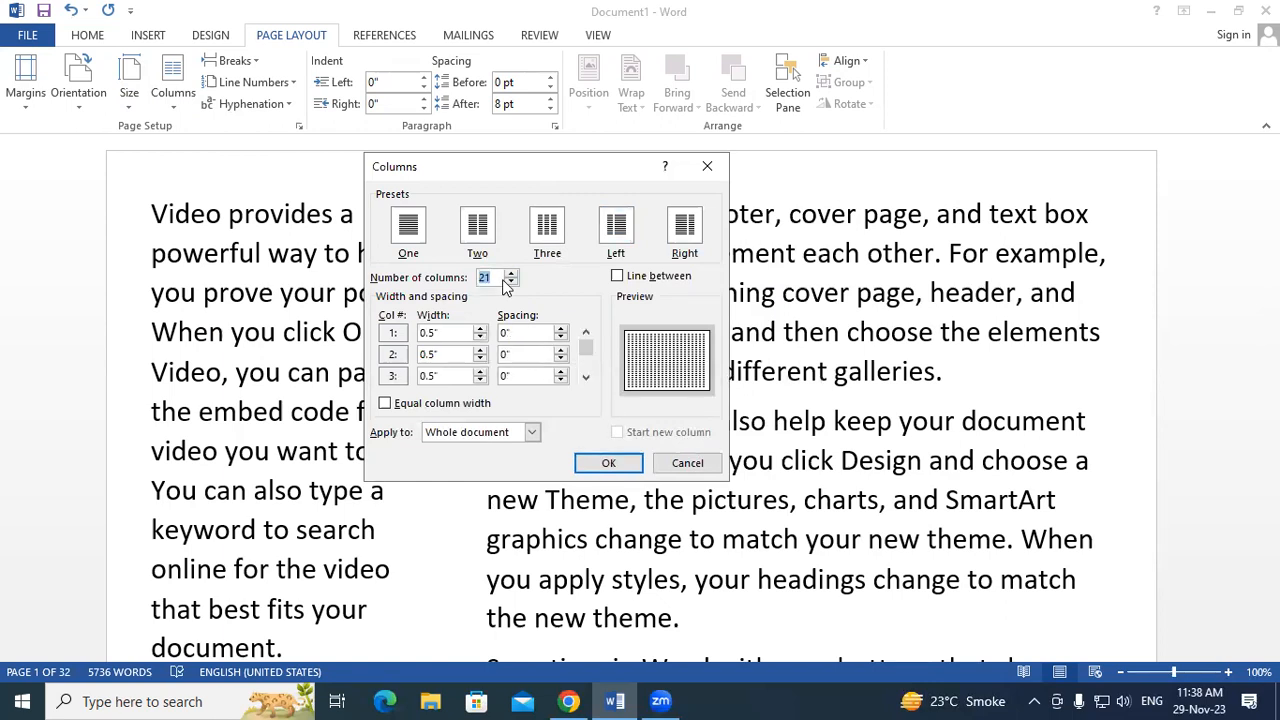
left_click(494, 277)
left_click(609, 465)
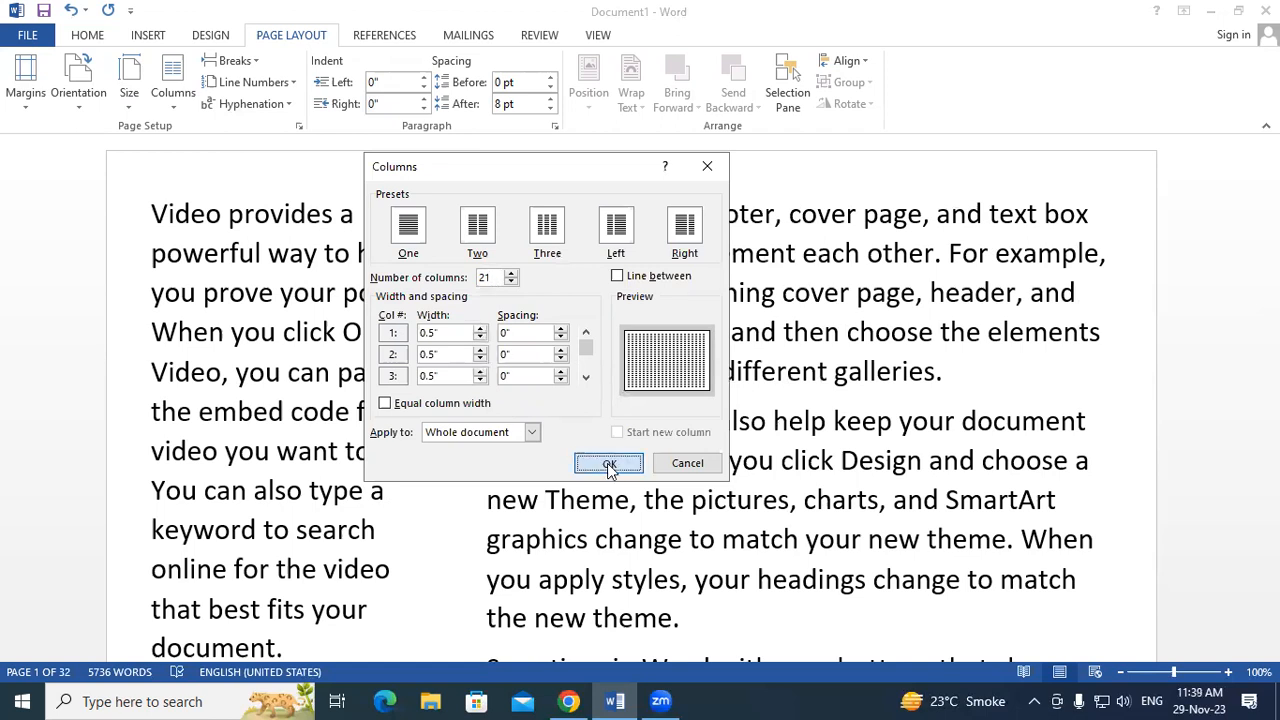
scroll(608, 462, "down", 2)
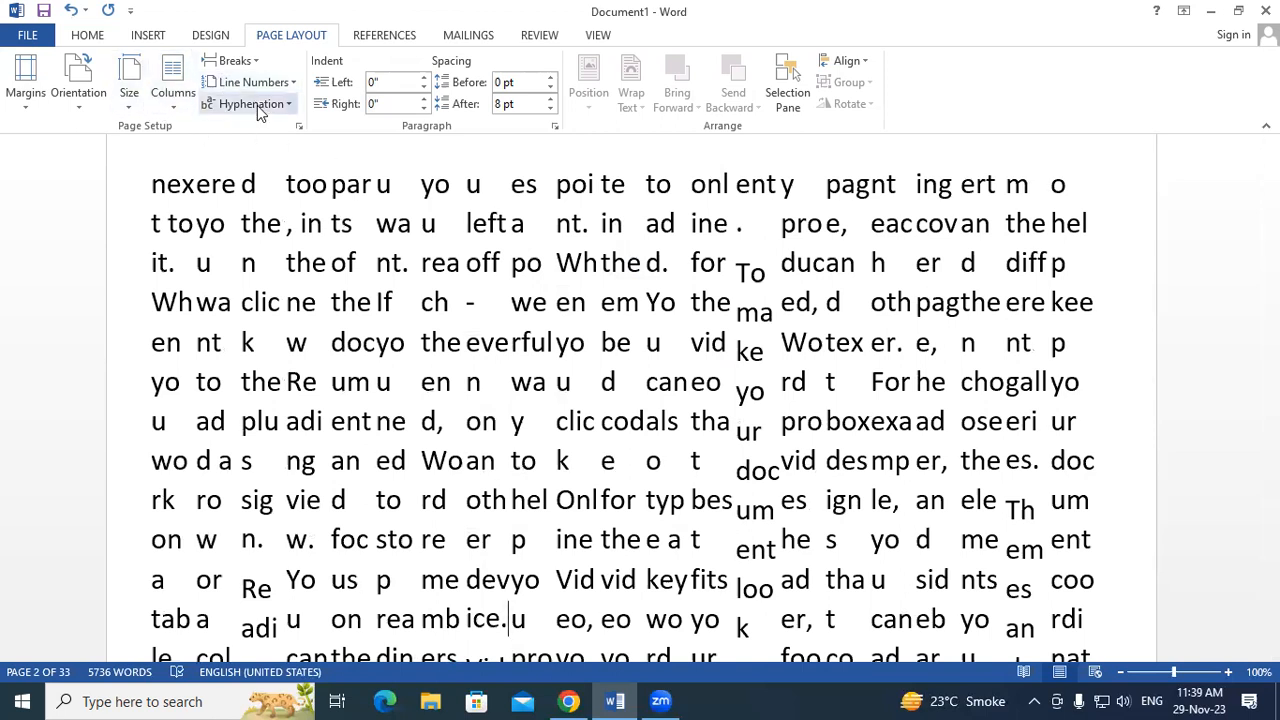
Switch the page orientation to Portrait and back to Landscape, comparing how the 21 columns fit the page.
left_click(78, 85)
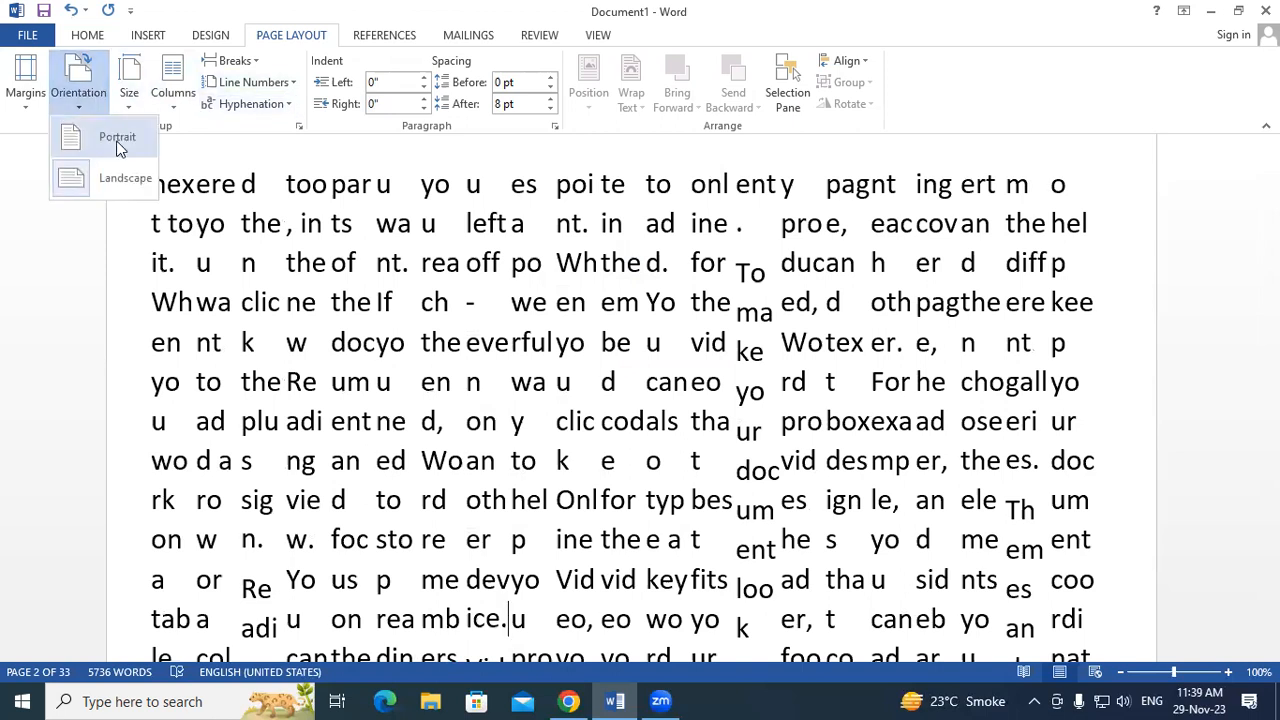
left_click(117, 140)
scroll(511, 362, "up", 3)
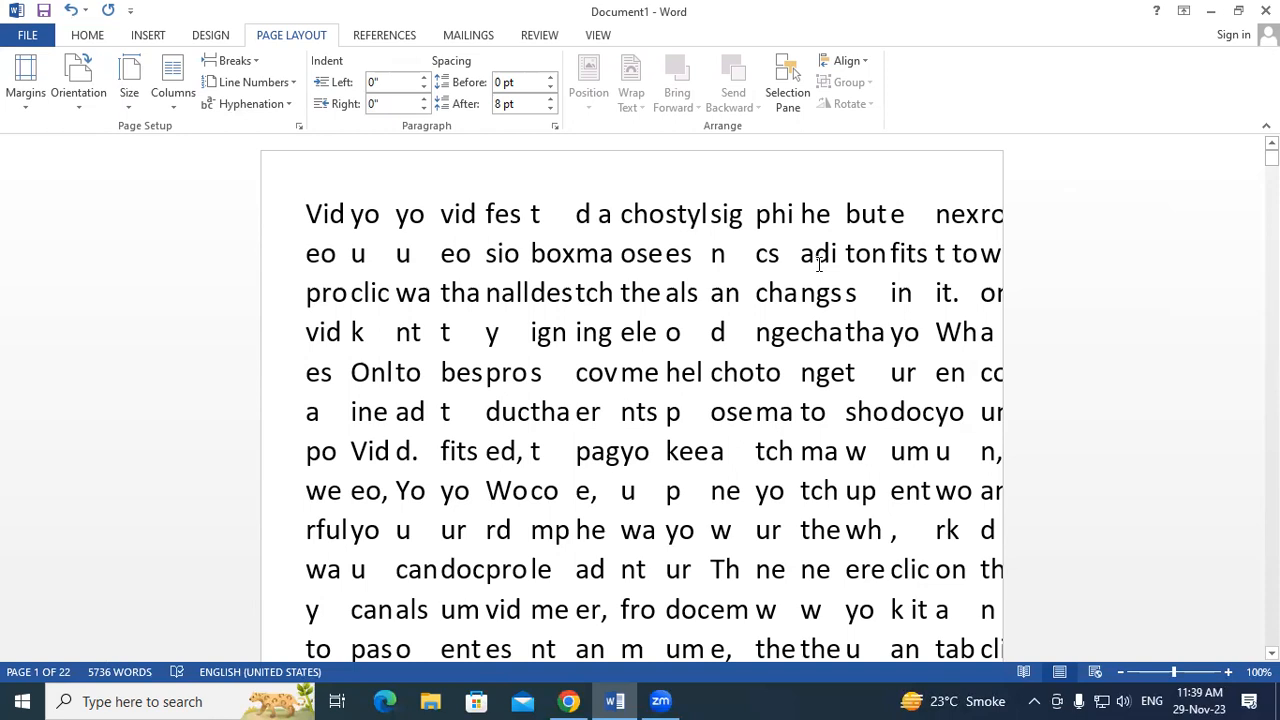
left_click(80, 95)
left_click(75, 177)
scroll(1070, 405, "up", 8)
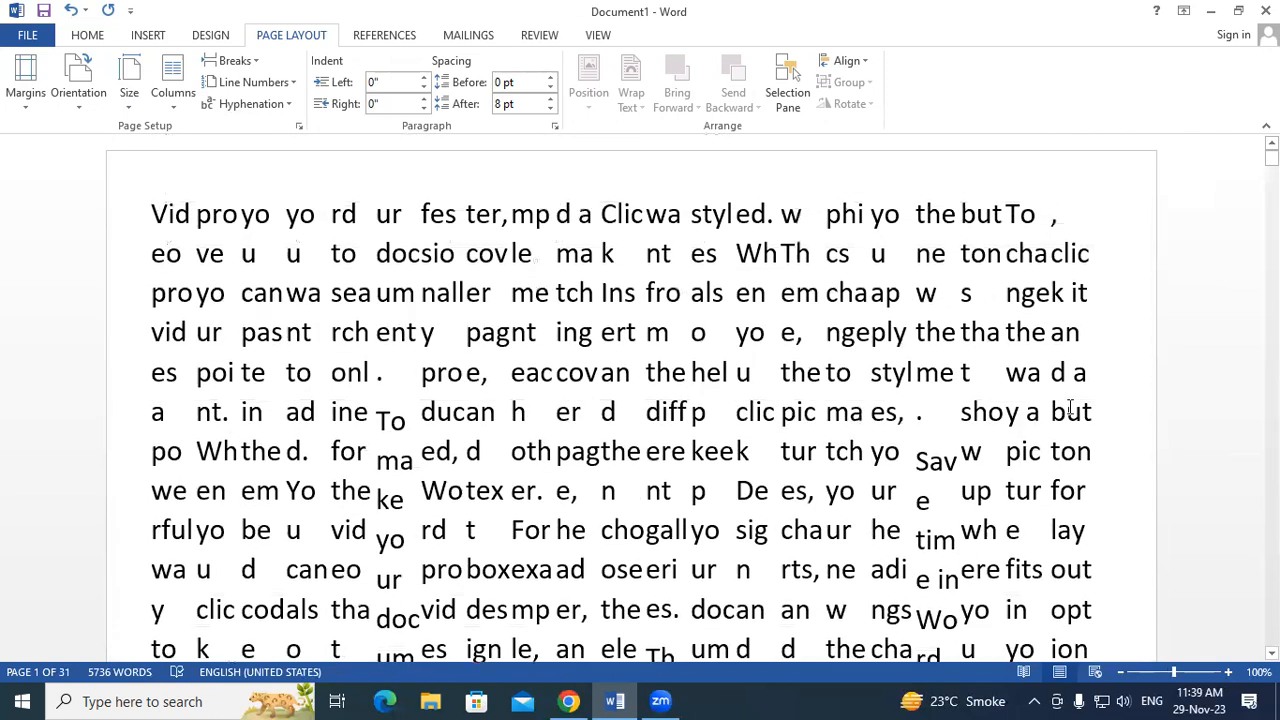
Undo the column and orientation changes until the document has a single column, and view the available break types.
left_click(162, 98)
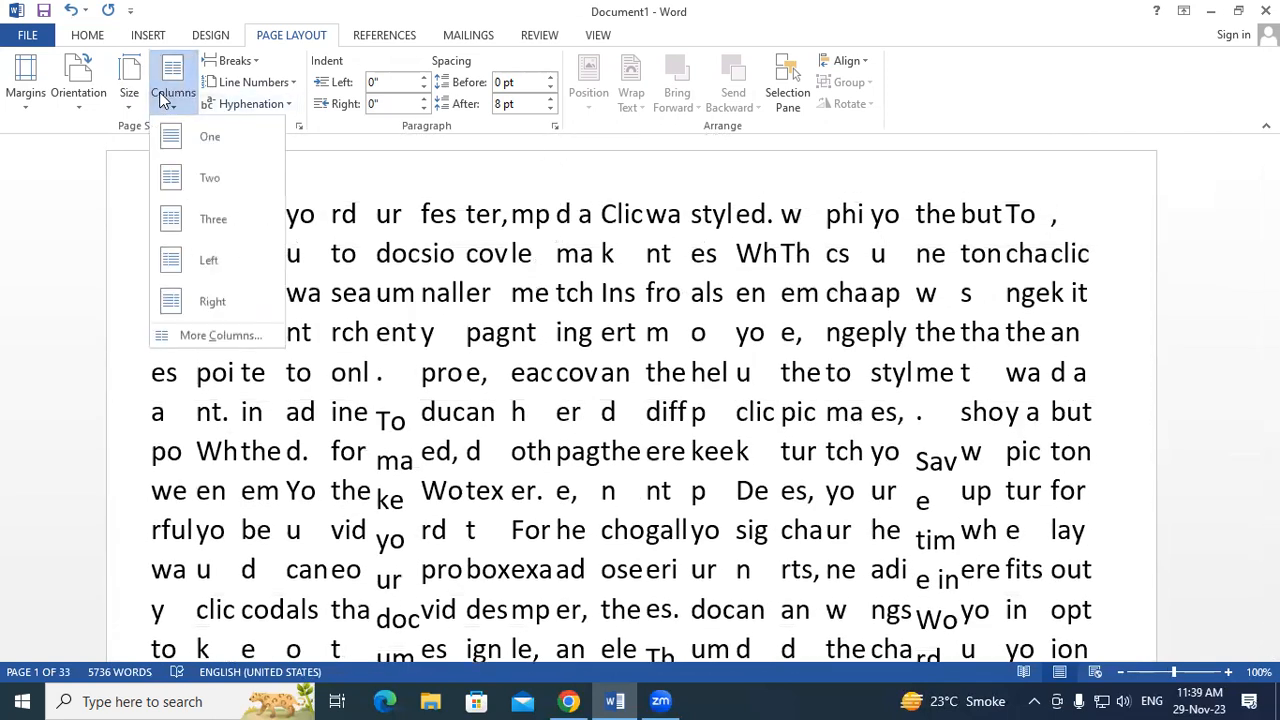
left_click(592, 337)
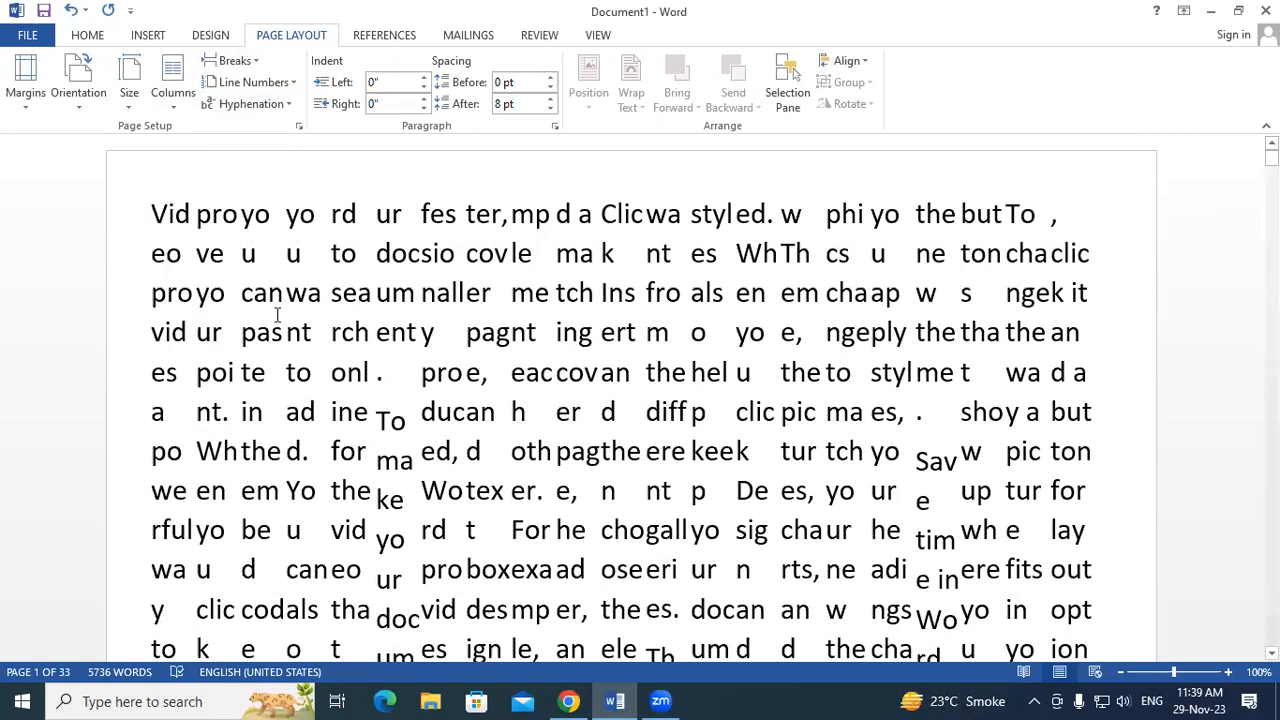
left_click(240, 61)
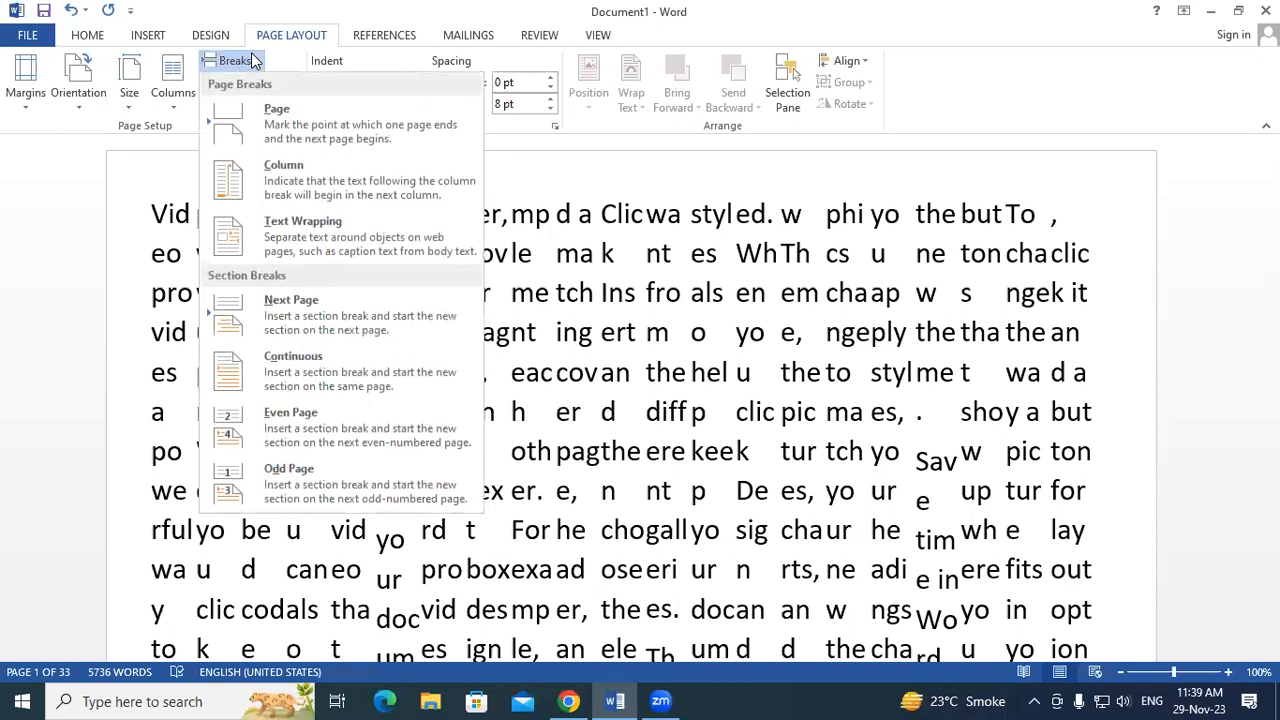
left_click(630, 296)
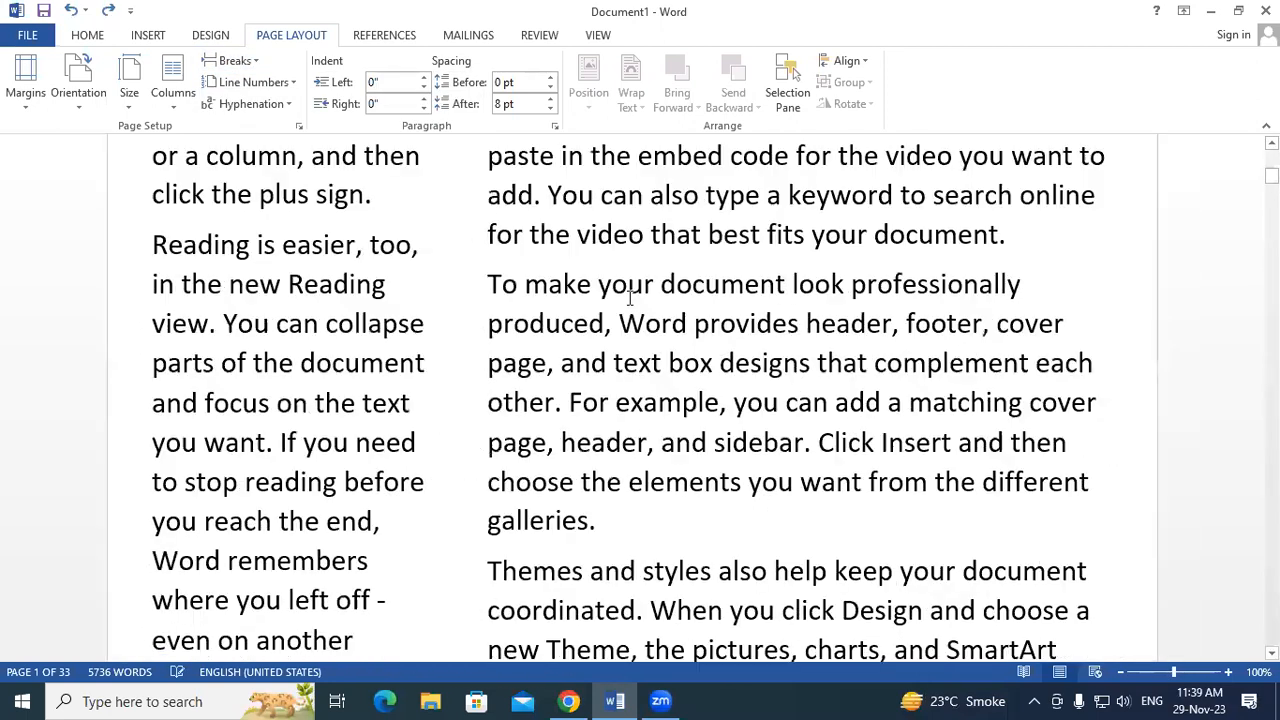
key("ctrl+a")
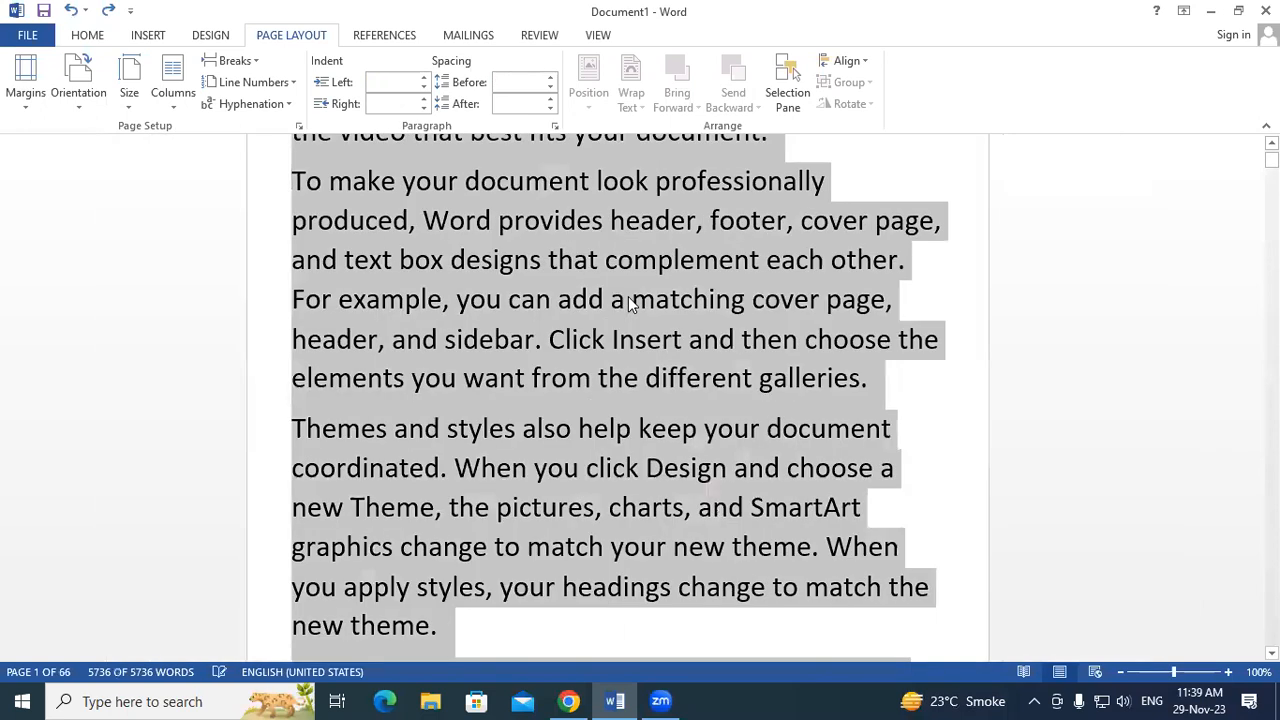
left_click(238, 62)
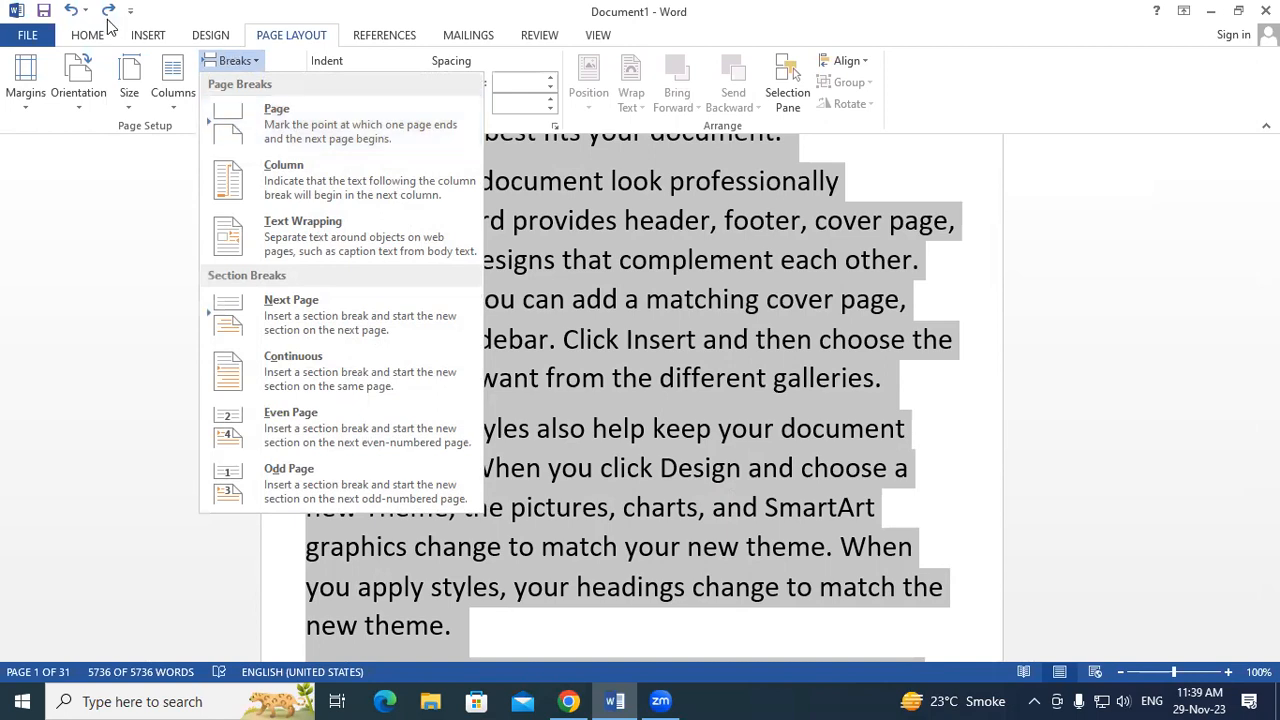
left_click(143, 42)
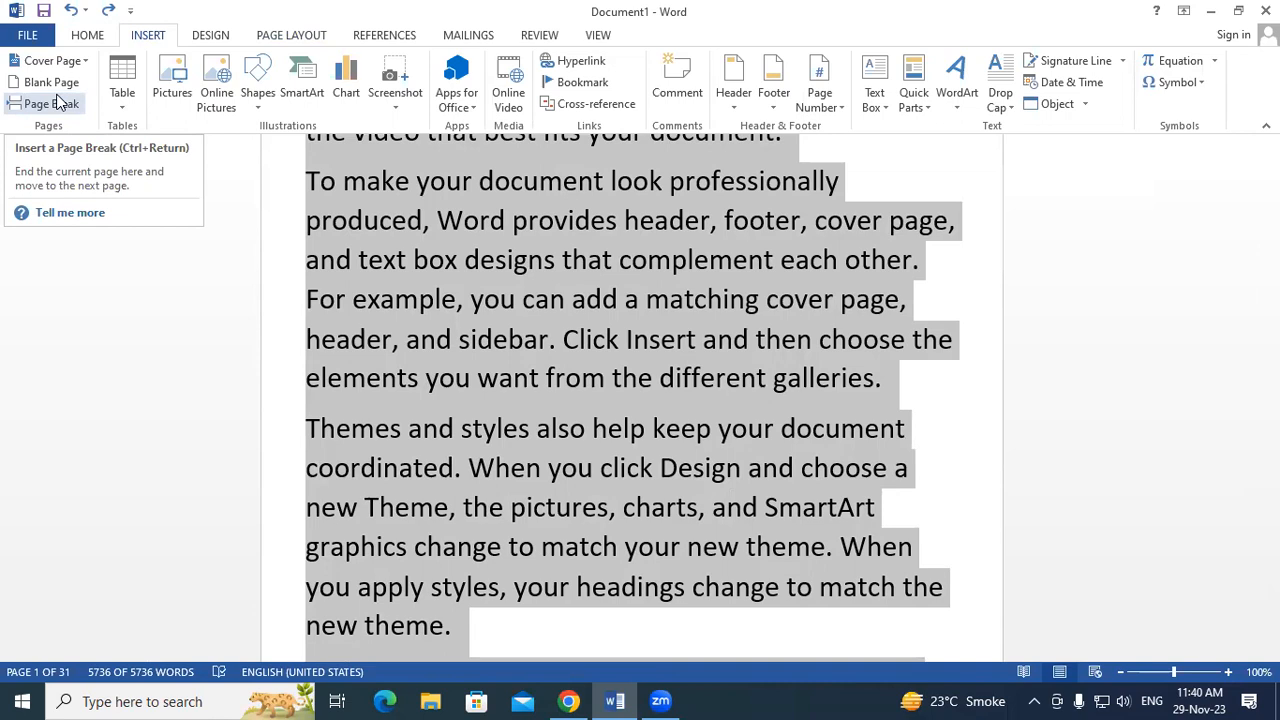
Make the first paragraph of the document bold and red.
scroll(538, 467, "up", 3)
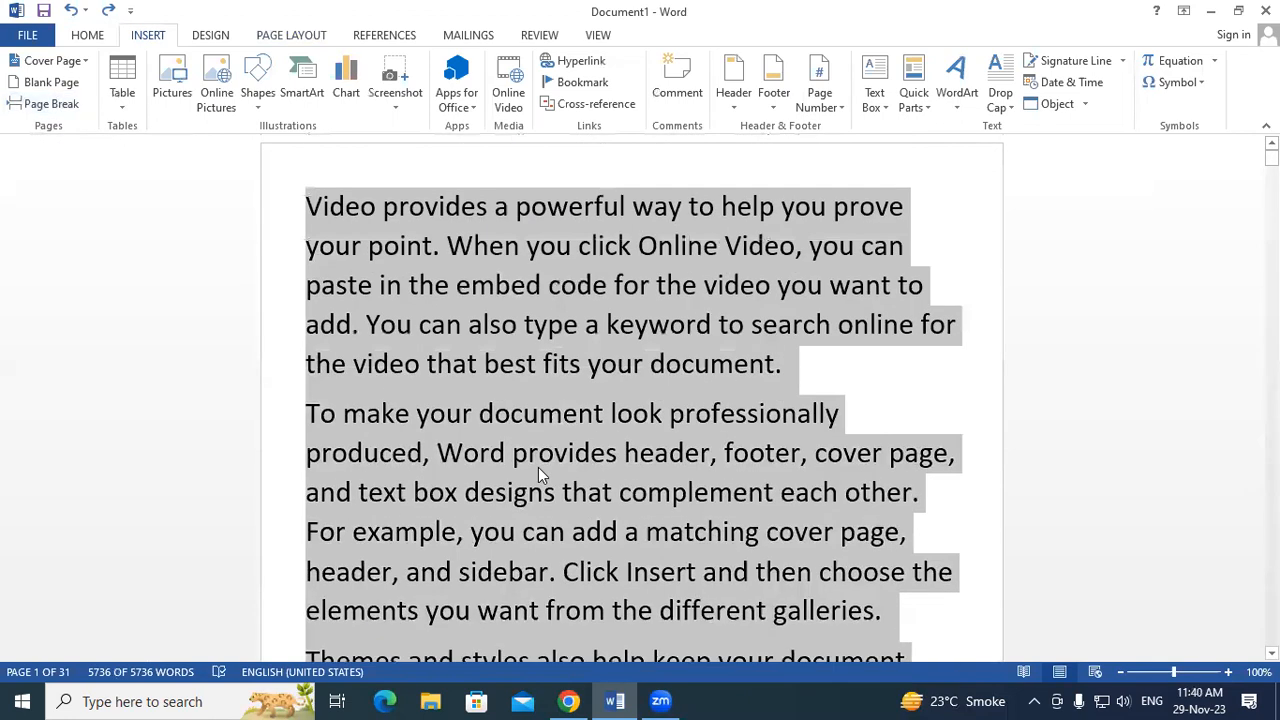
left_click(358, 372)
left_click(308, 212)
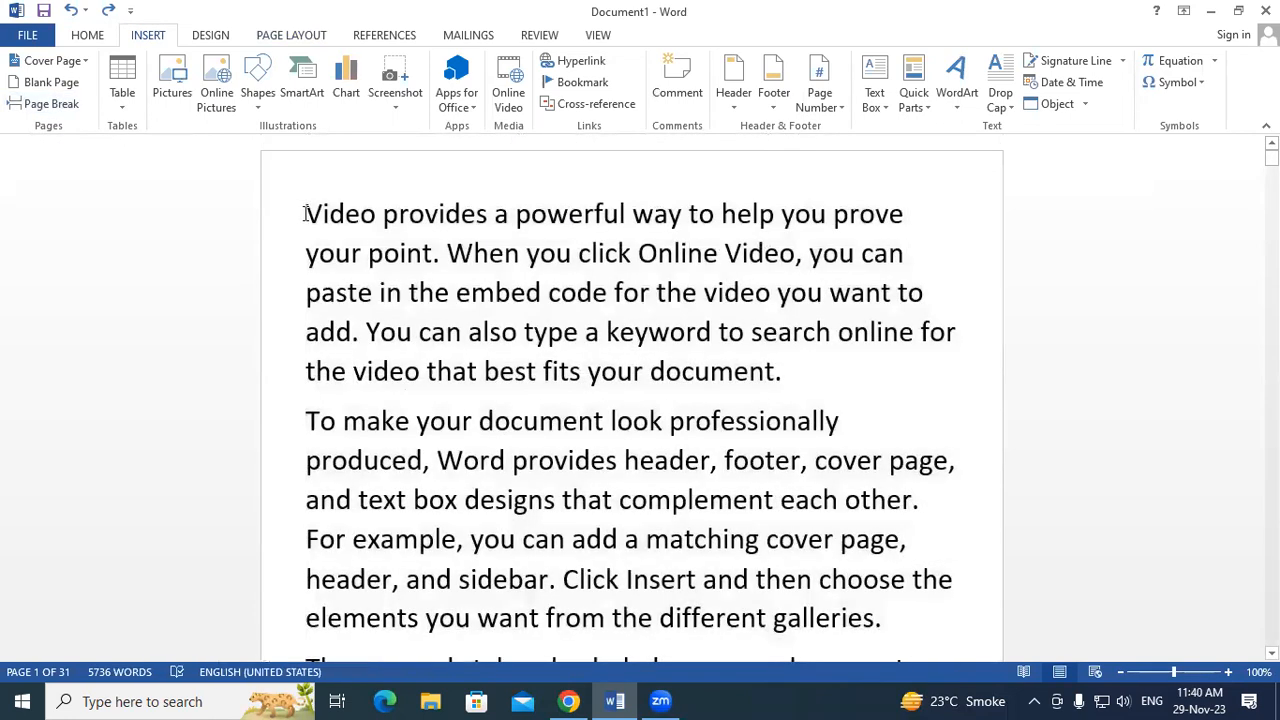
left_click_drag(308, 212, 818, 408)
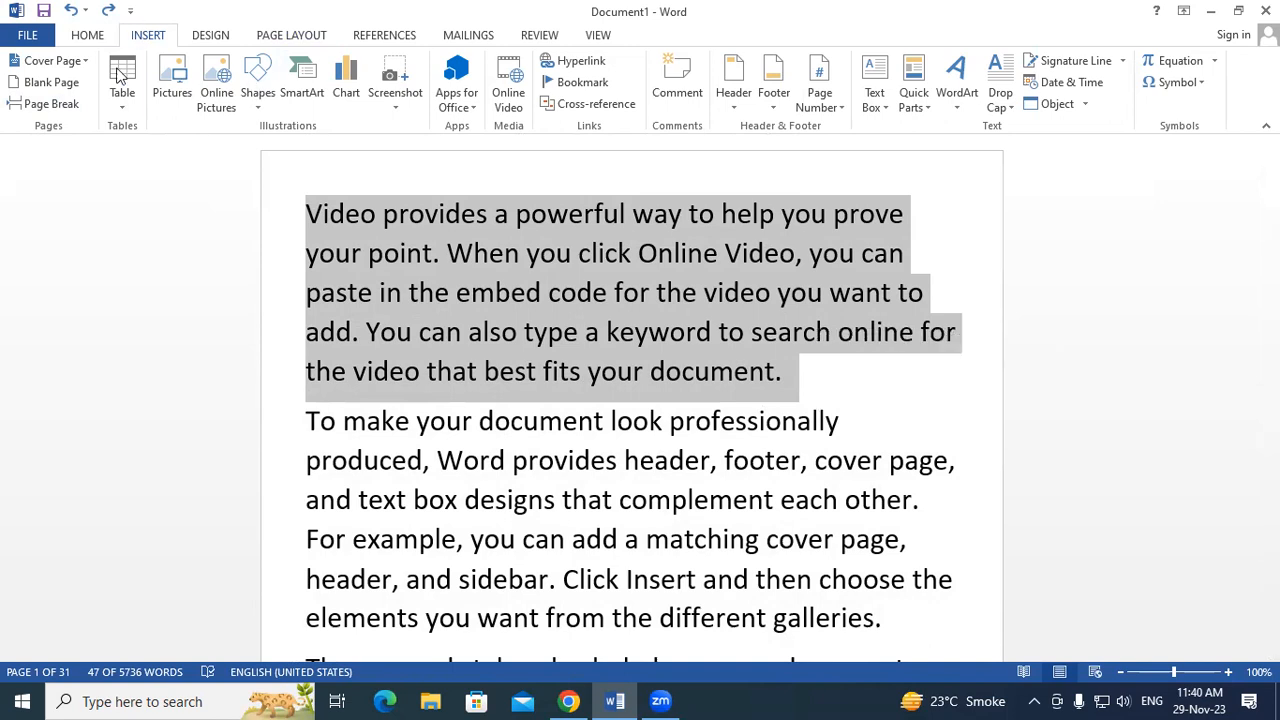
left_click(100, 42)
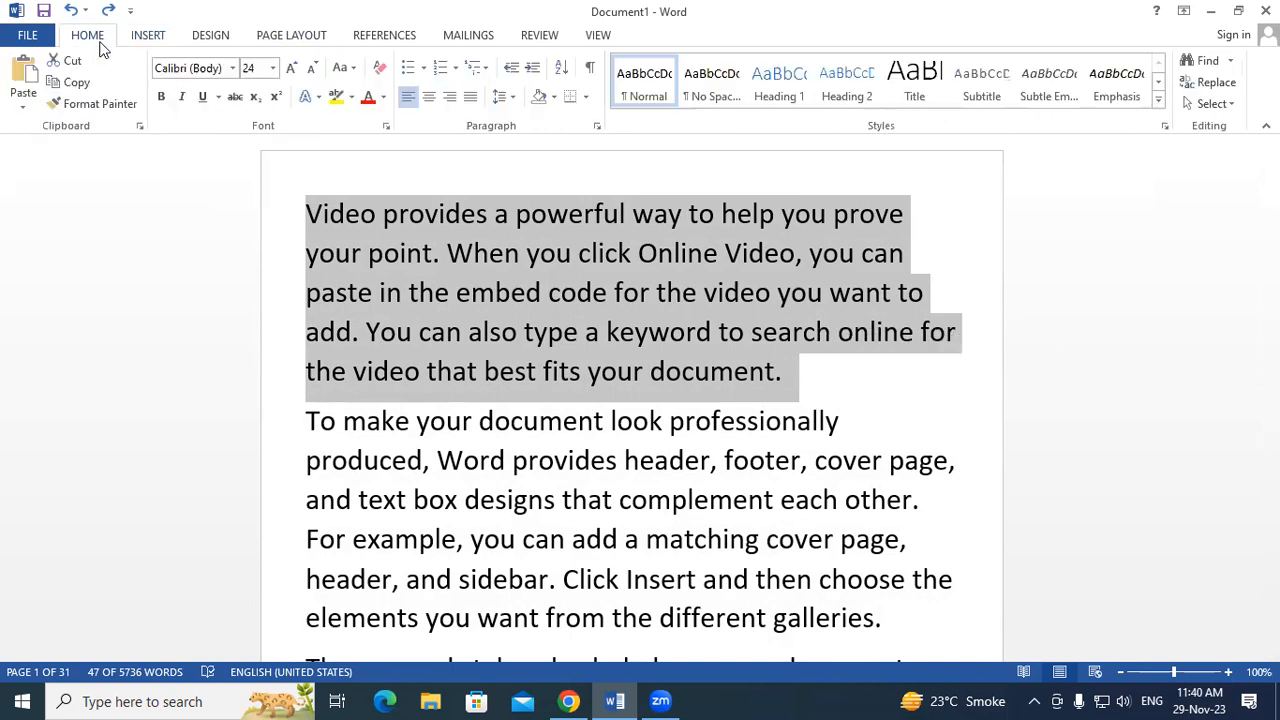
left_click(161, 96)
left_click(367, 96)
left_click(567, 462)
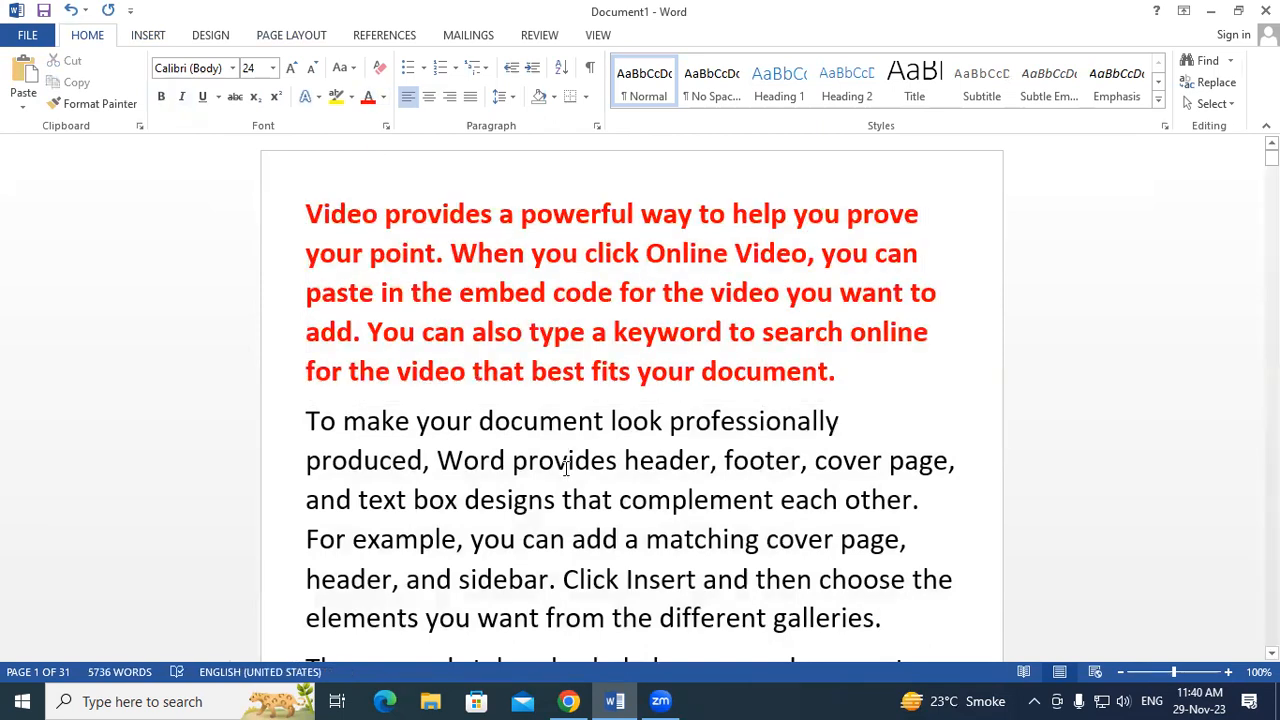
Insert a page break at the end of the red first paragraph and check where the following text starts.
left_click(843, 371)
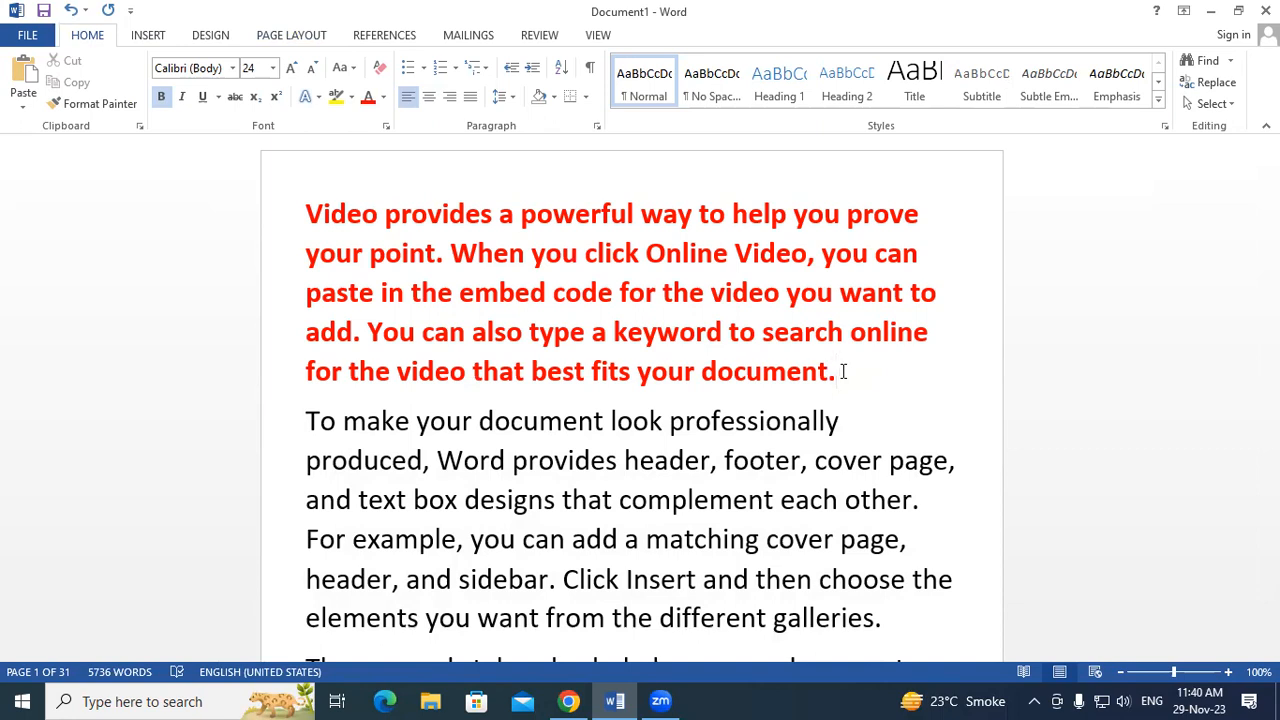
left_click(318, 44)
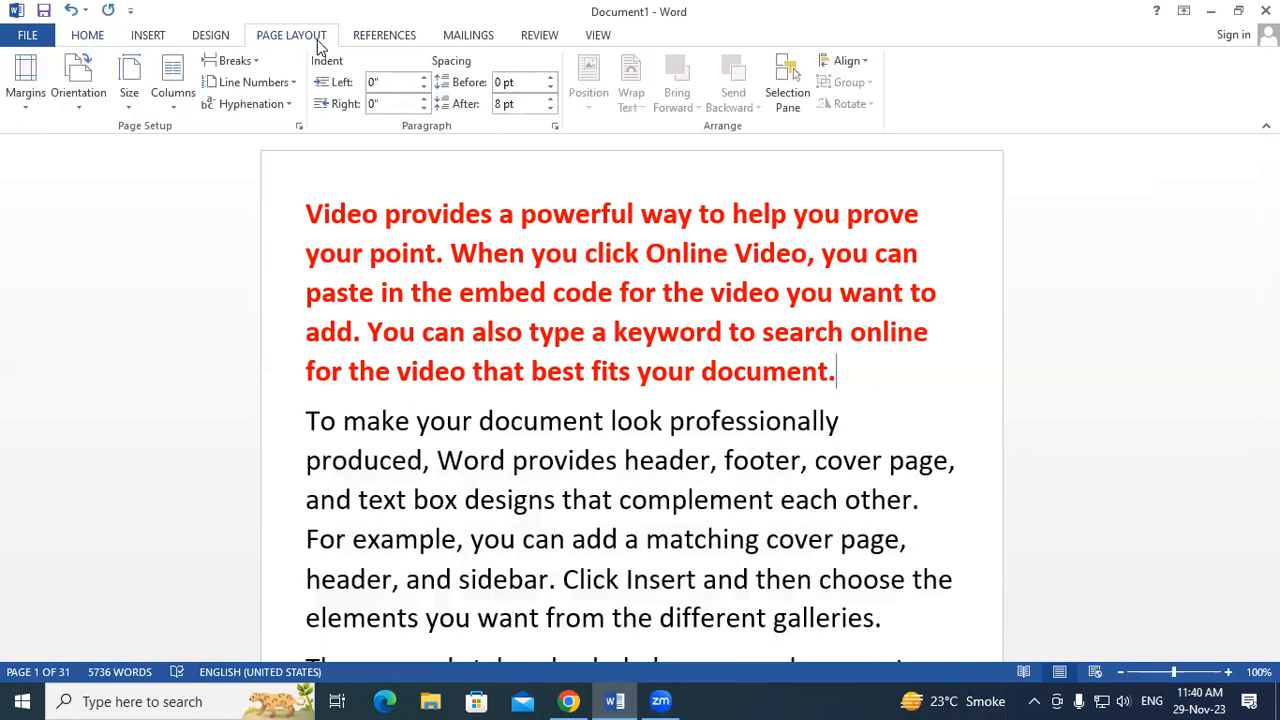
left_click(239, 64)
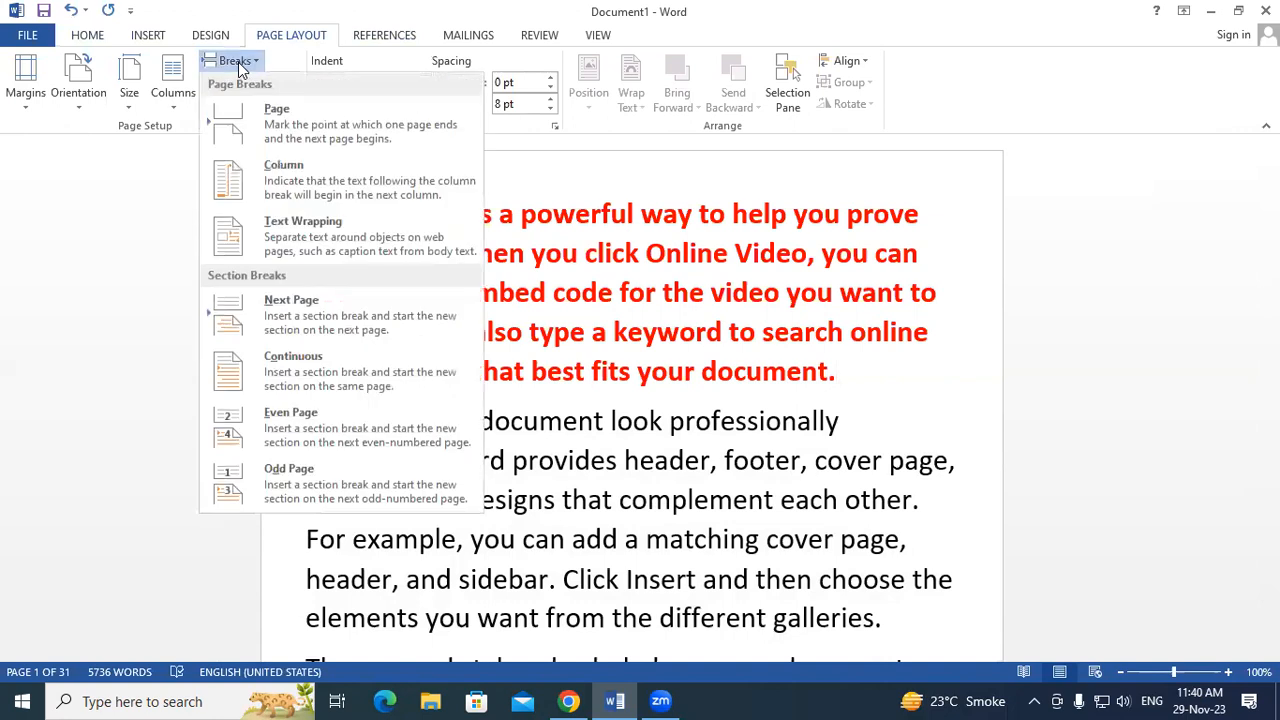
left_click(268, 121)
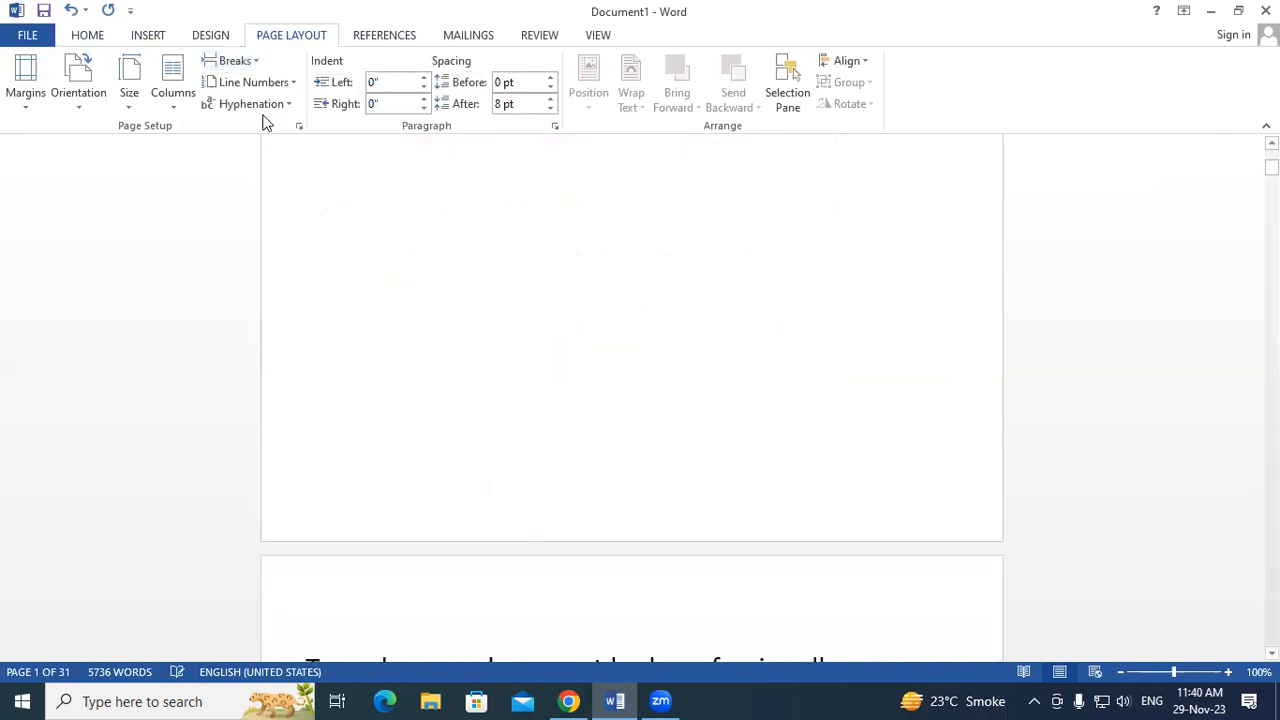
scroll(540, 427, "up", 5)
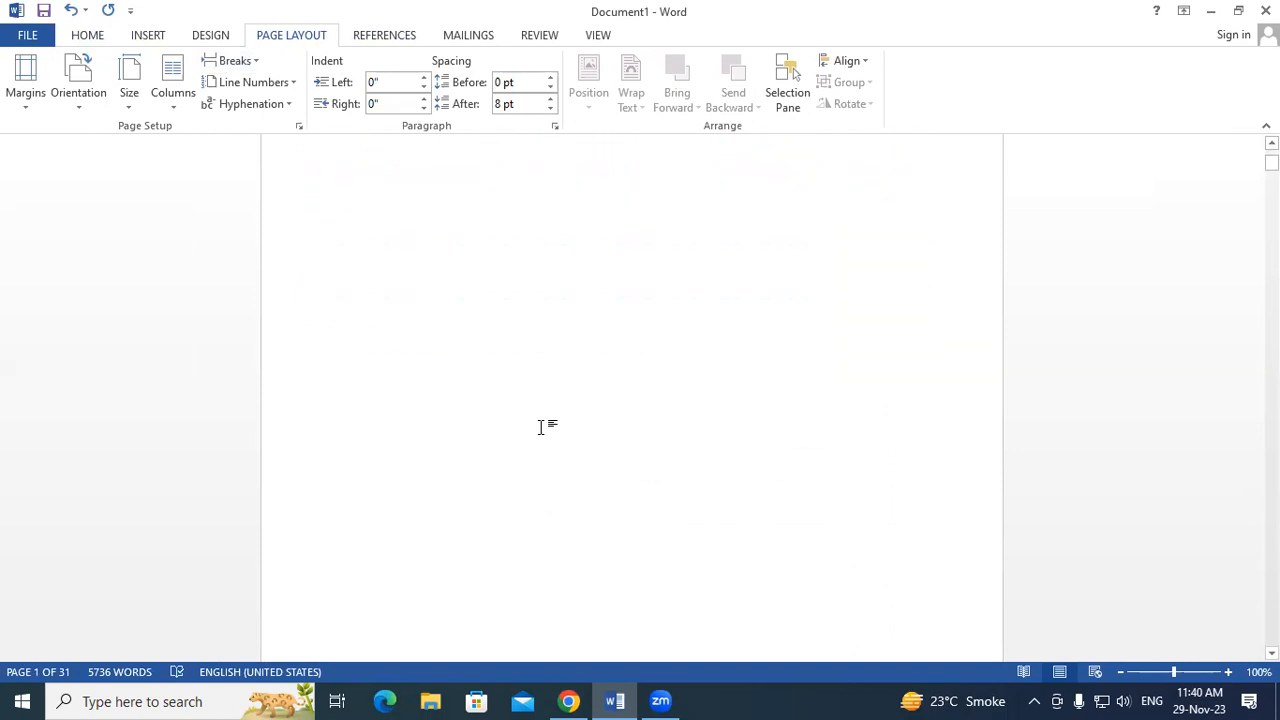
scroll(540, 427, "down", 3)
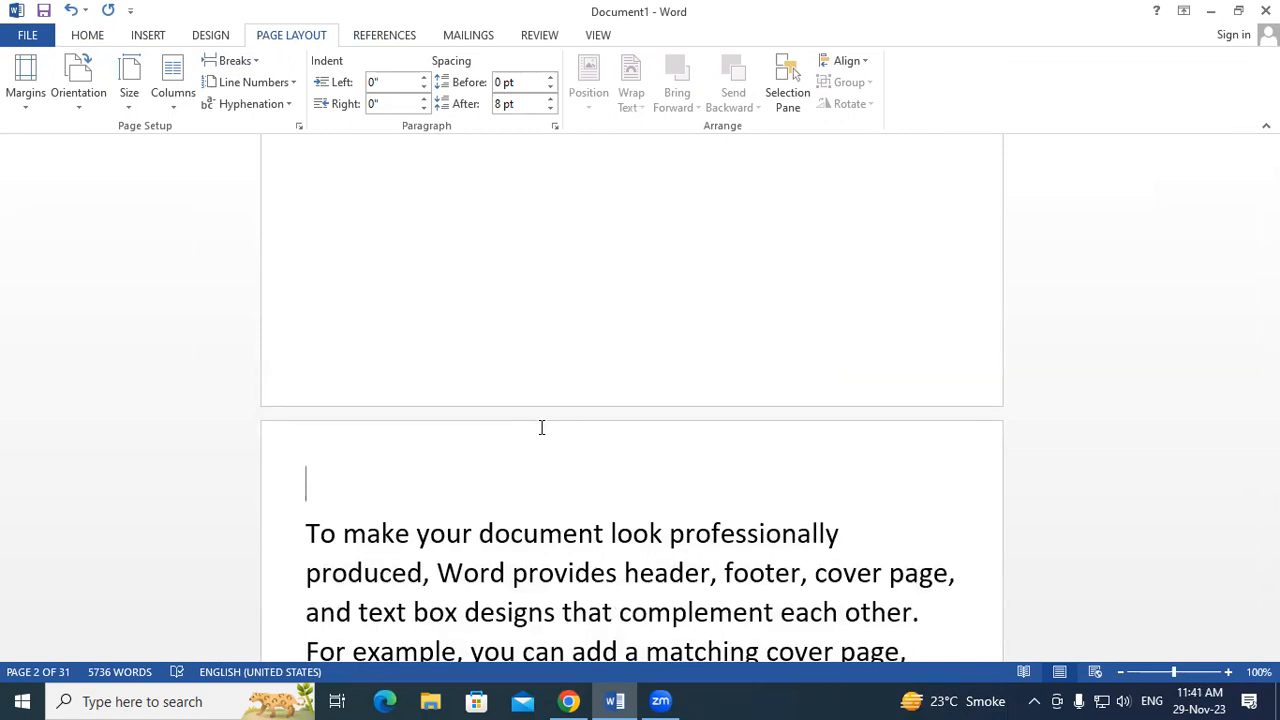
Remove the page break after the red paragraph and look over the other break types.
key("BackSpace")
scroll(548, 410, "up", 3)
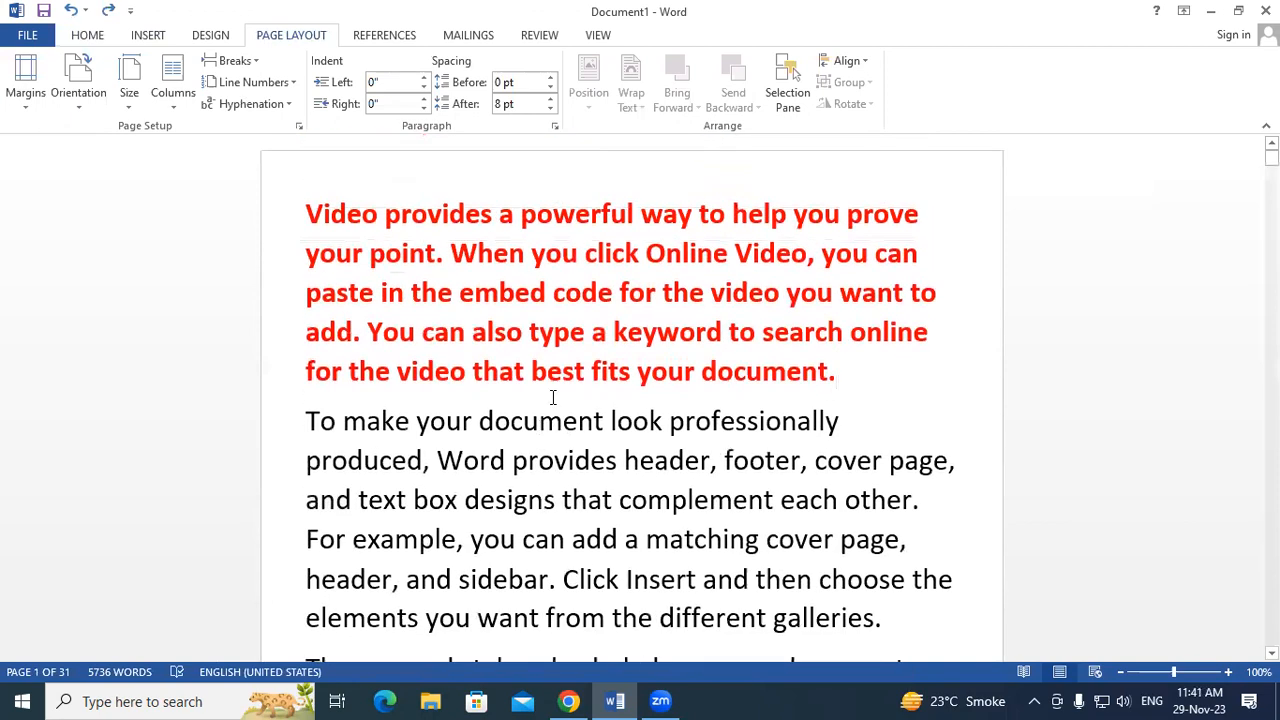
left_click(232, 61)
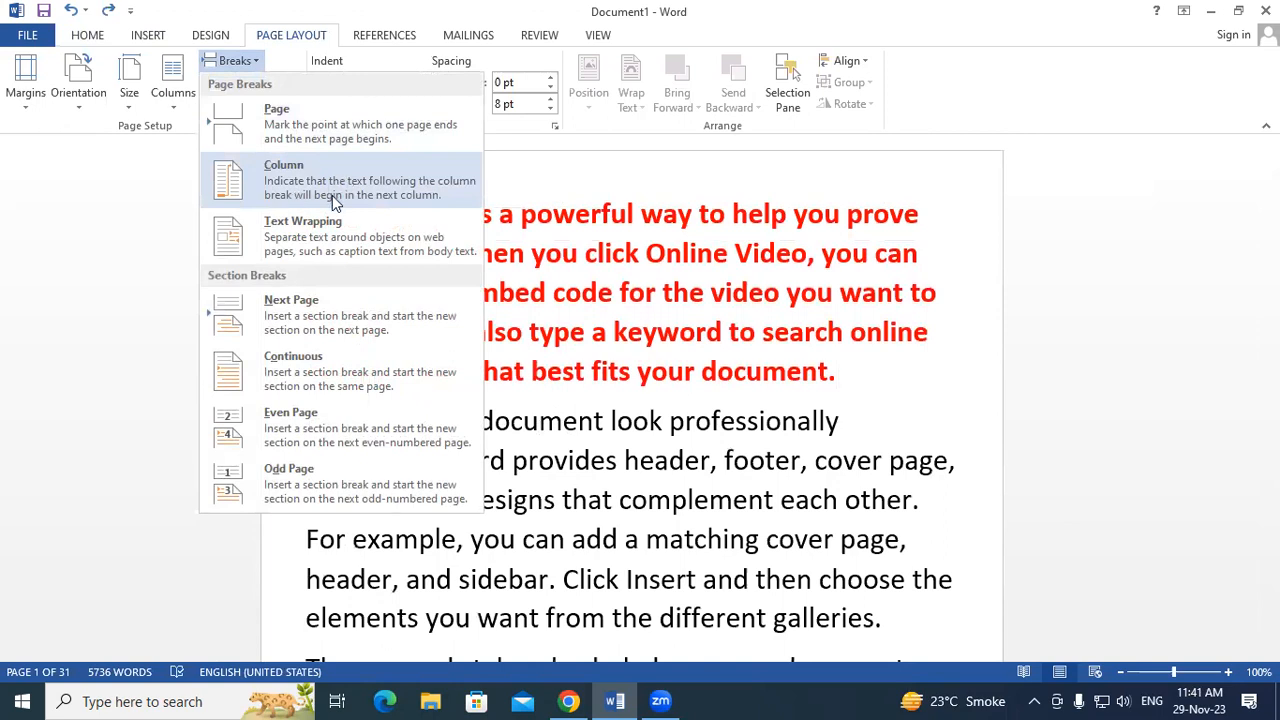
left_click(489, 234)
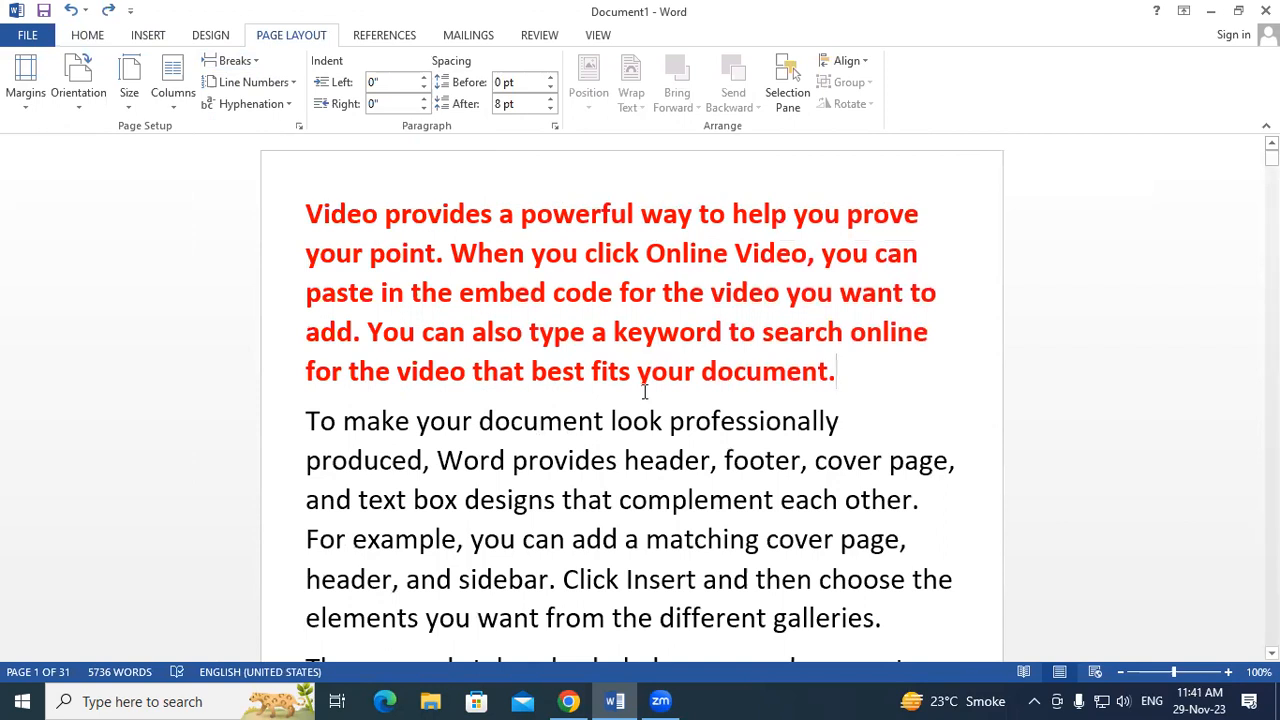
Set the whole document in two columns and select the red paragraph to examine its place in the first column.
key("ctrl+a")
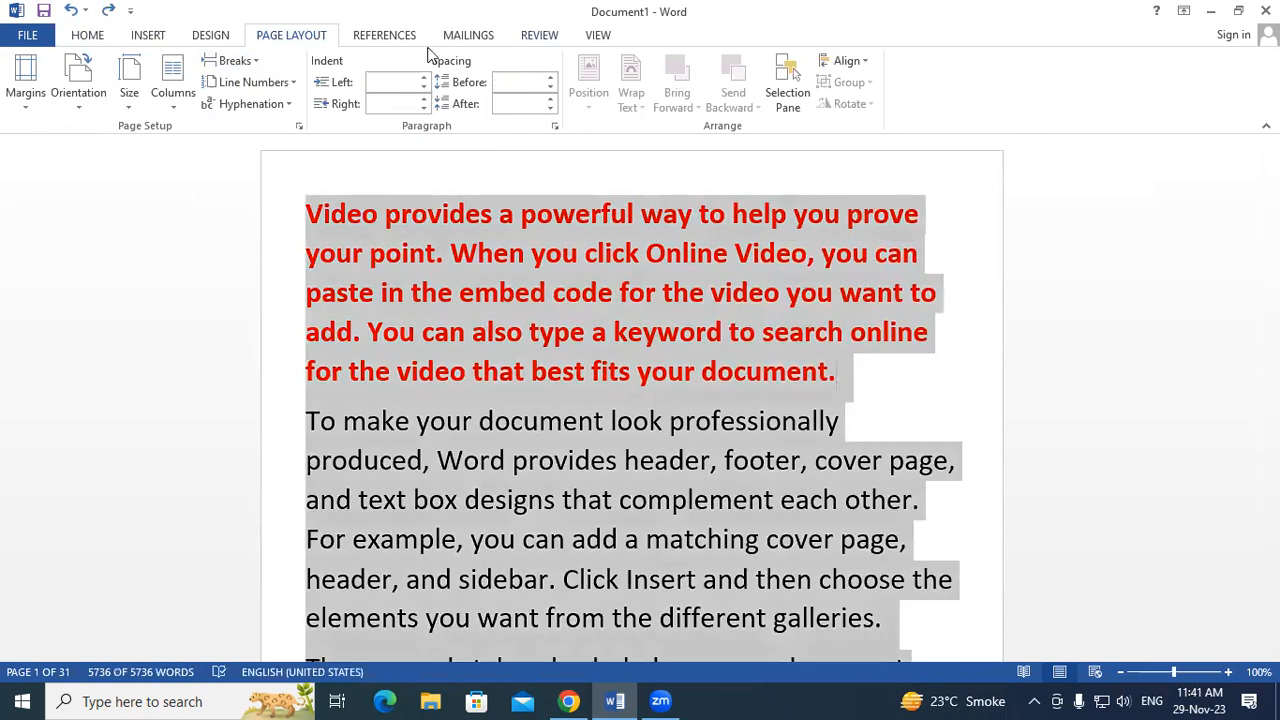
left_click(183, 103)
left_click(207, 177)
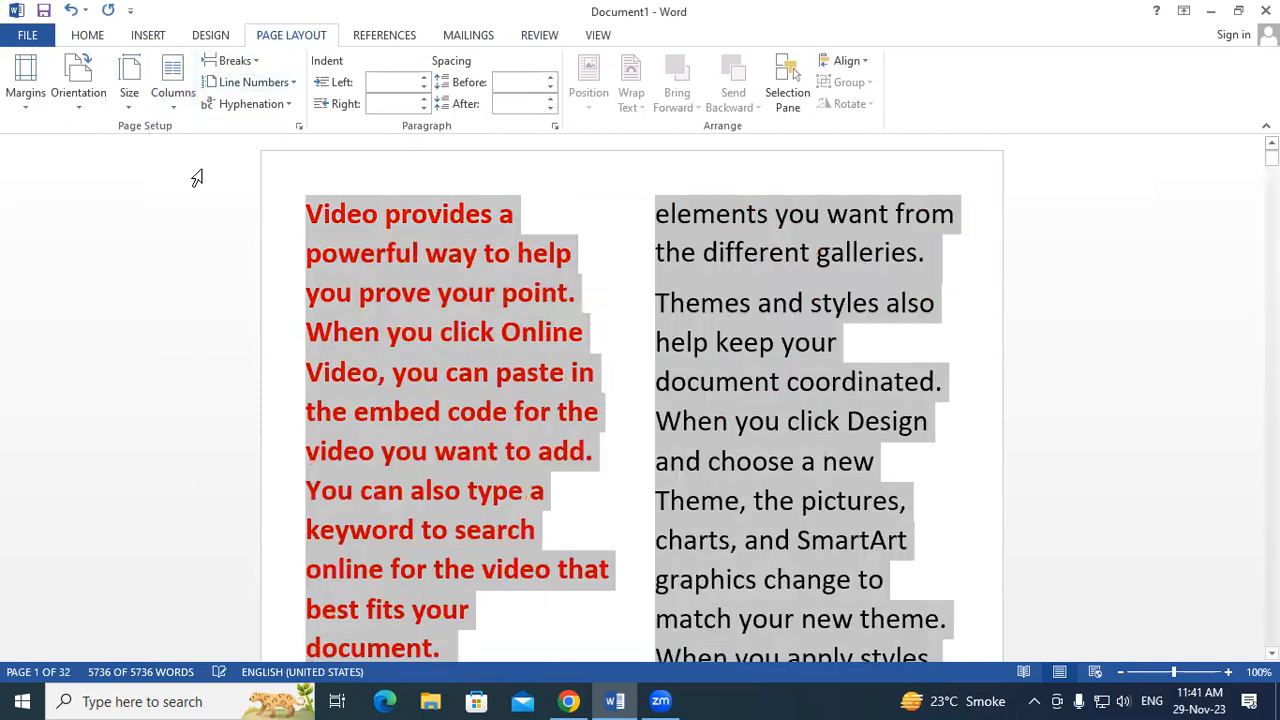
scroll(420, 420, "down", 3)
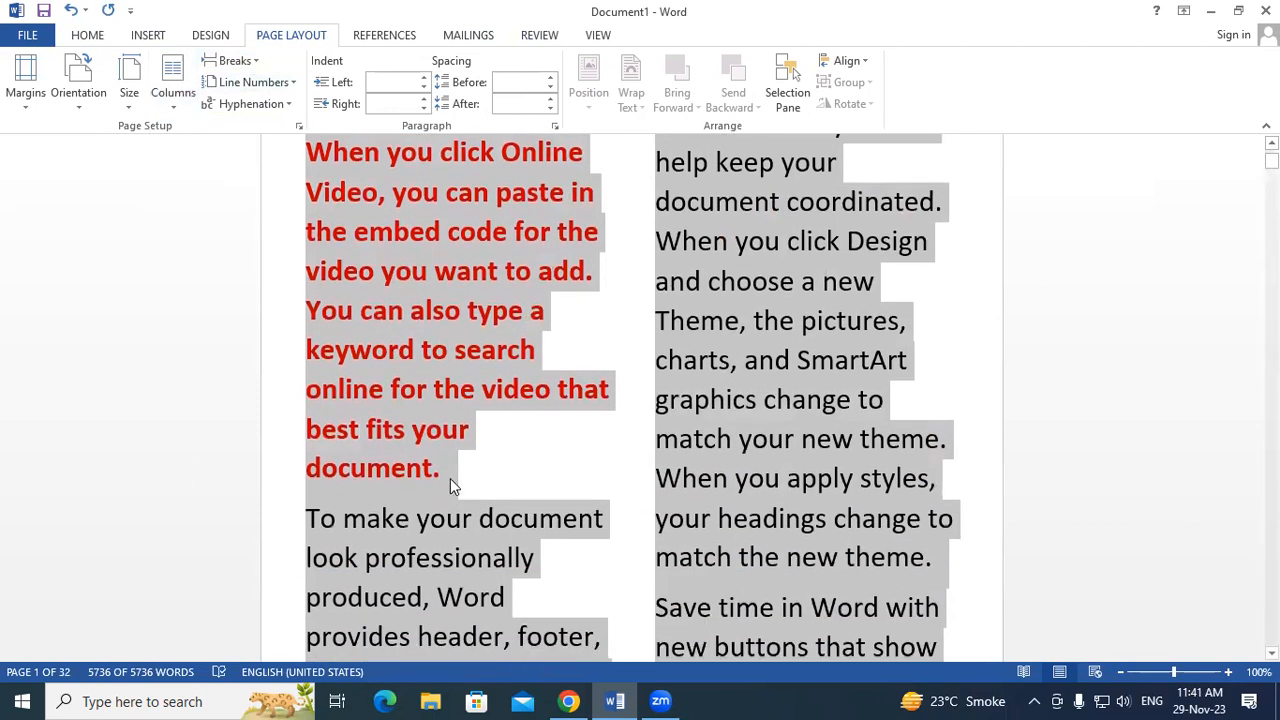
left_click(450, 478)
scroll(450, 478, "up", 4)
left_click(300, 210)
left_click_drag(368, 311, 490, 507)
scroll(490, 507, "down", 3)
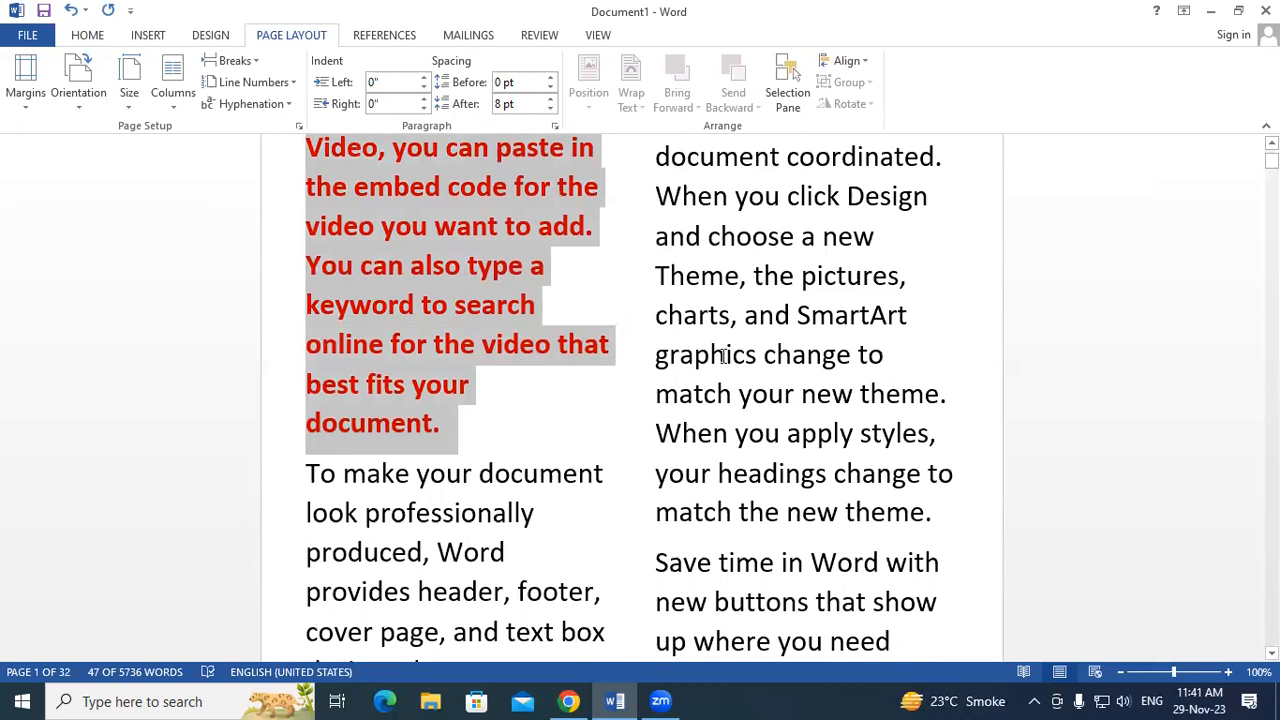
scroll(476, 458, "up", 1)
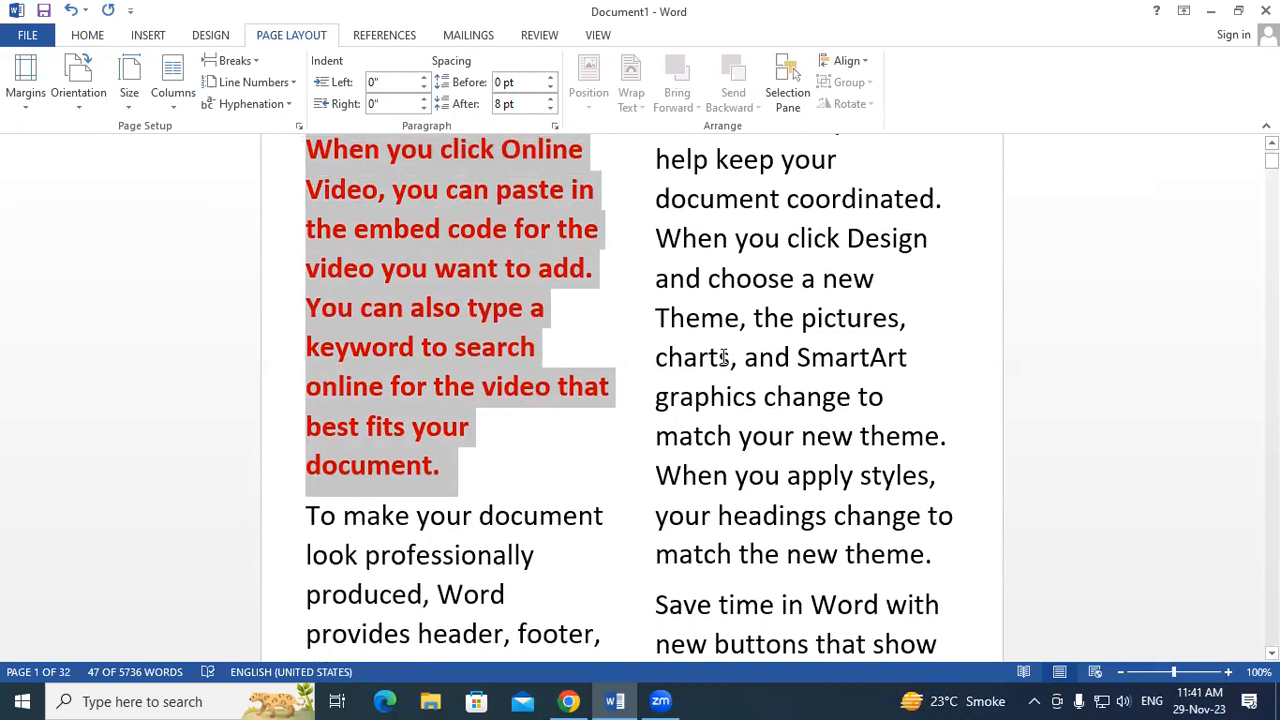
Insert a column break at the end of the red paragraph and review how the text splits between the two columns.
left_click(448, 472)
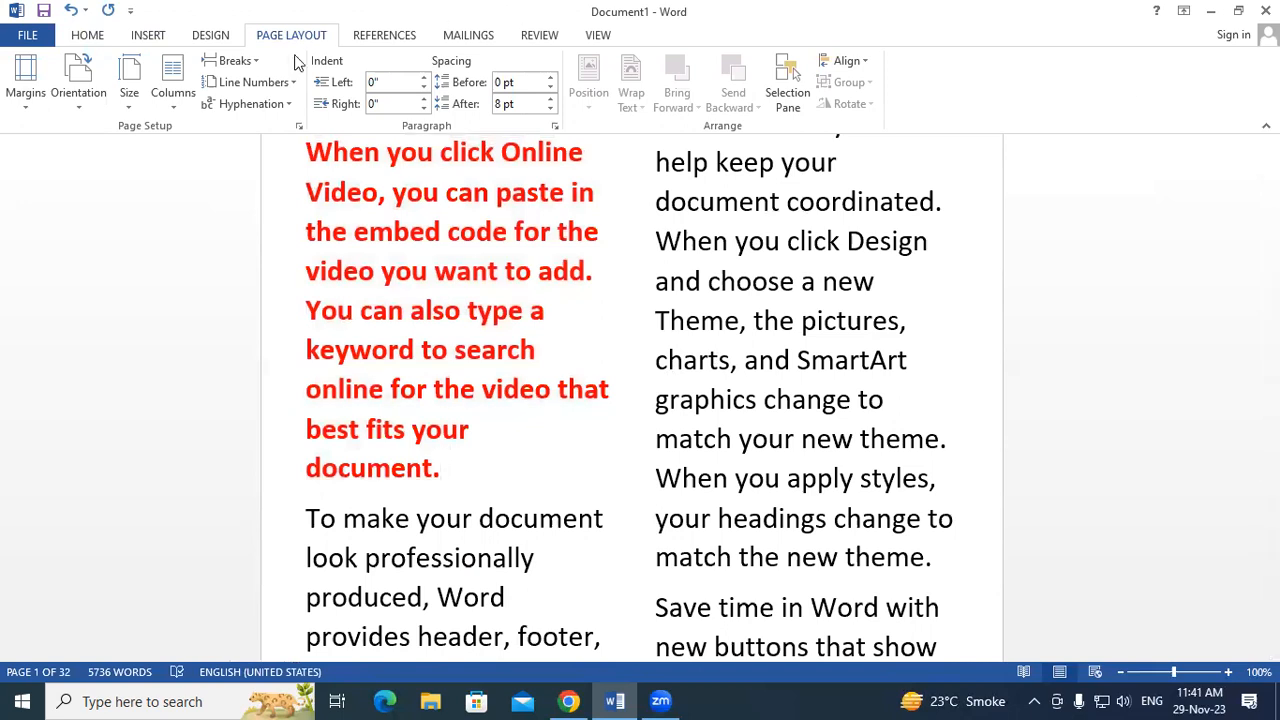
left_click(230, 66)
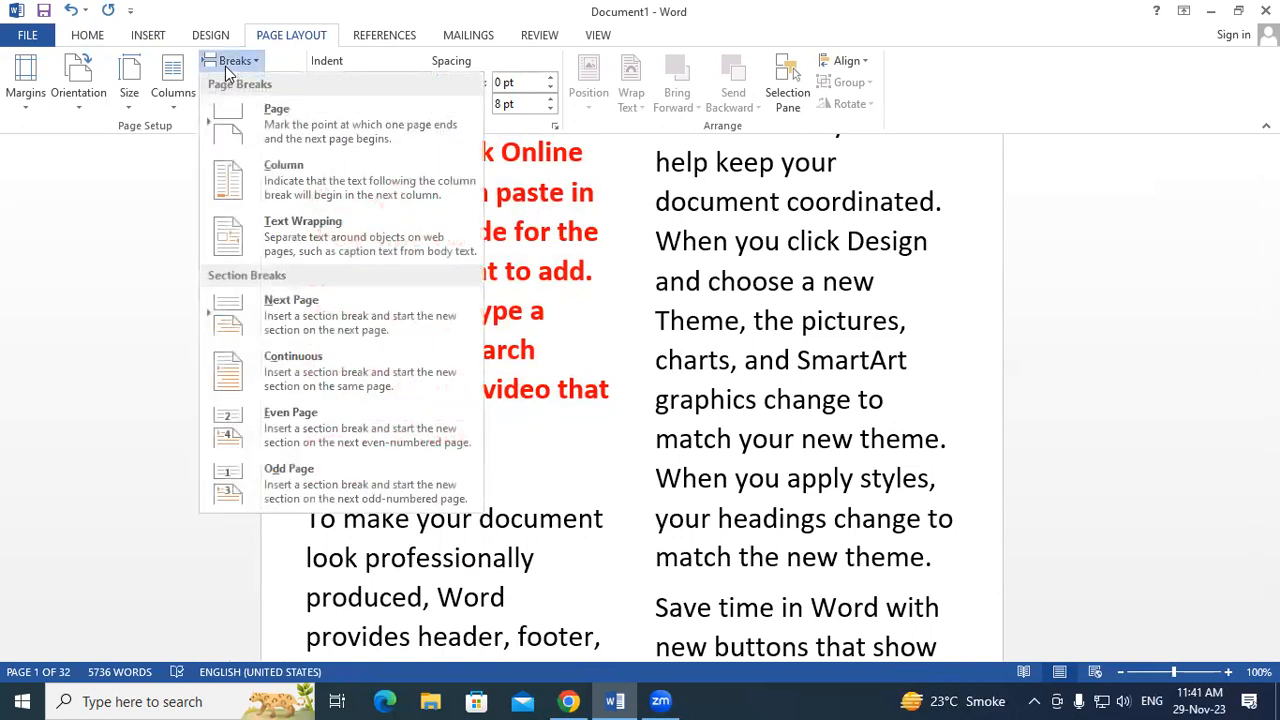
left_click(250, 180)
scroll(482, 314, "down", 4)
scroll(482, 314, "up", 3)
scroll(482, 314, "down", 5)
scroll(482, 314, "down", 3)
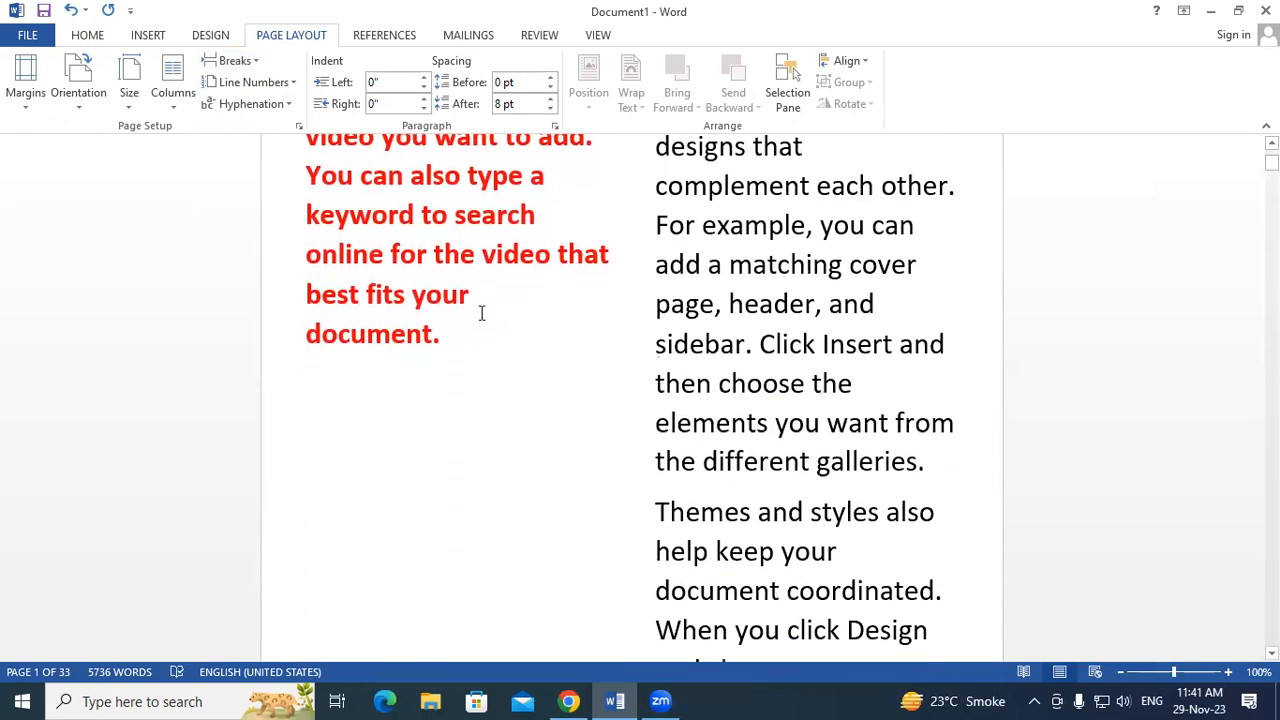
scroll(482, 314, "up", 3)
scroll(481, 314, "up", 5)
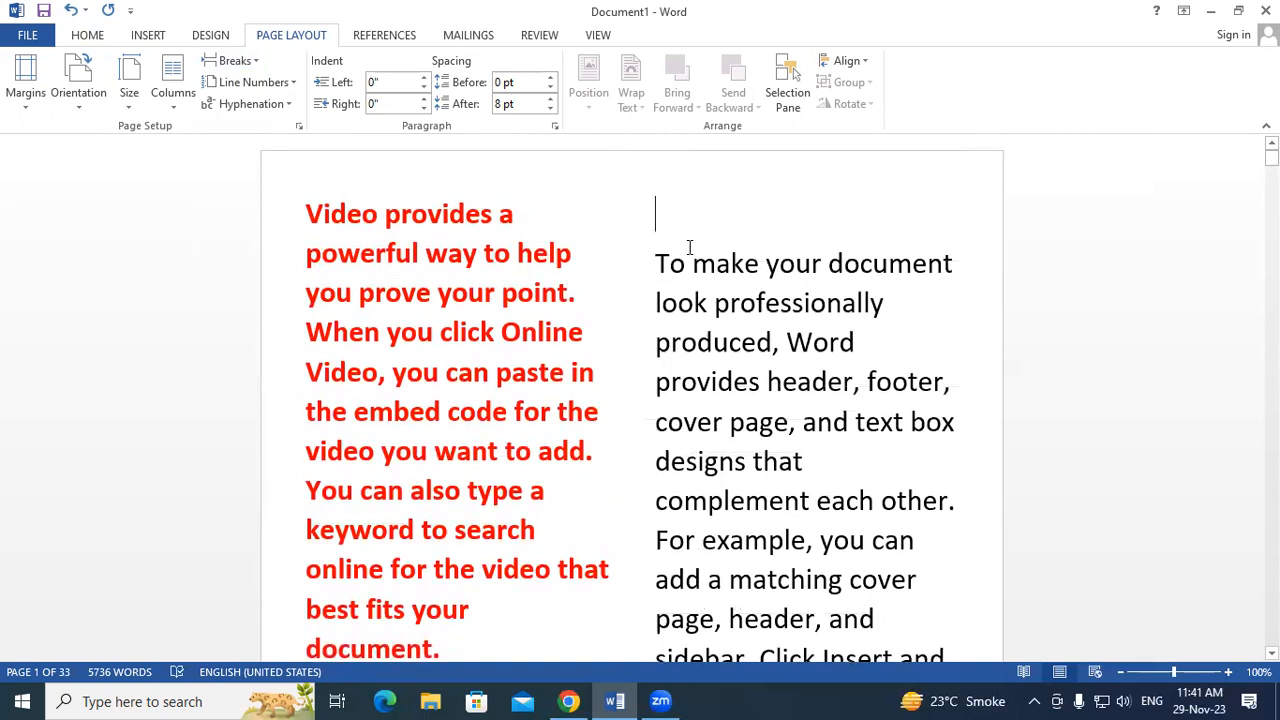
Remove the column break and highlight the line "To make your document" that follows the red paragraph.
key("BackSpace")
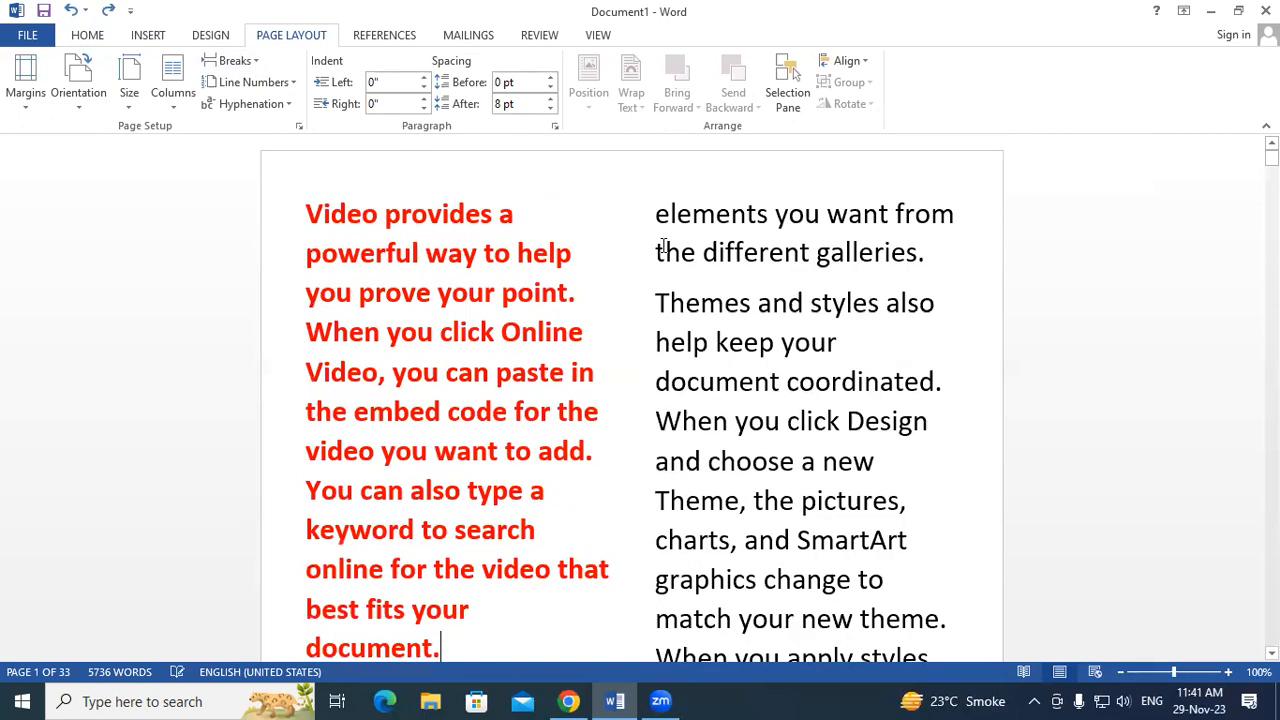
scroll(663, 249, "down", 3)
left_click(305, 518)
left_click(570, 530, "shift")
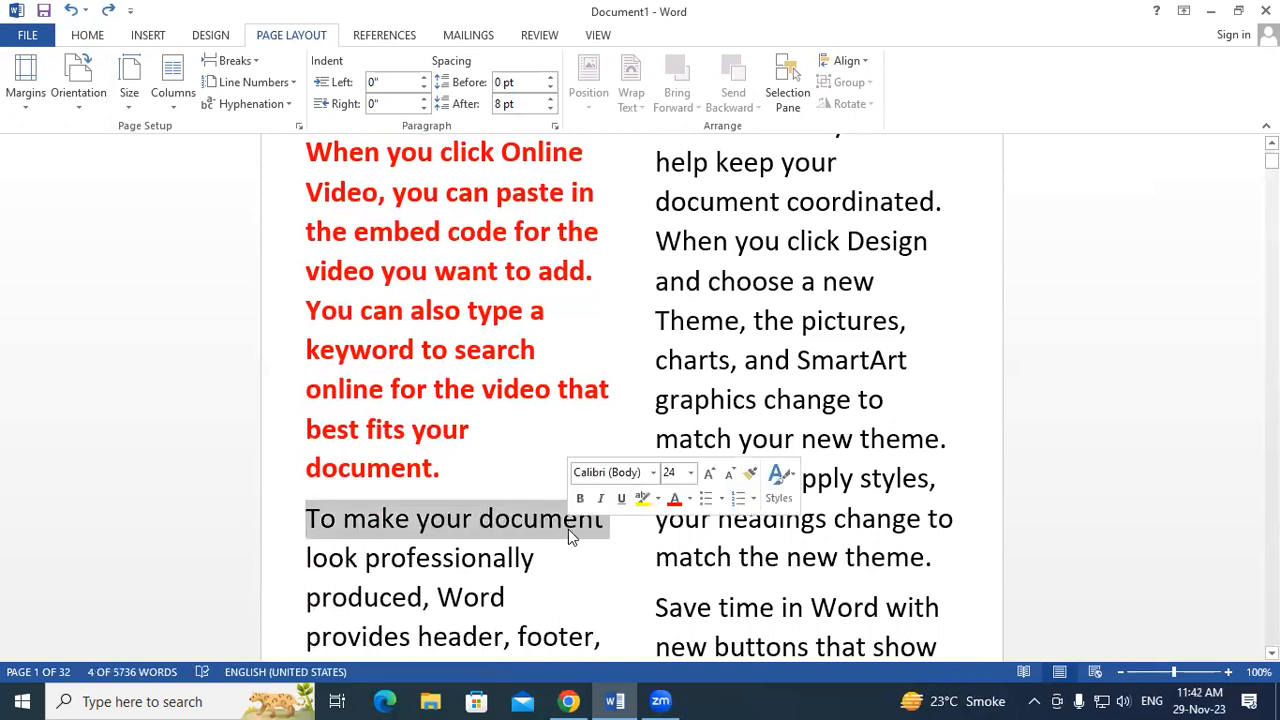
left_click(493, 538)
Reinsert the column break after the red paragraph and select the opening lines of the text in the second column.
left_click(481, 470)
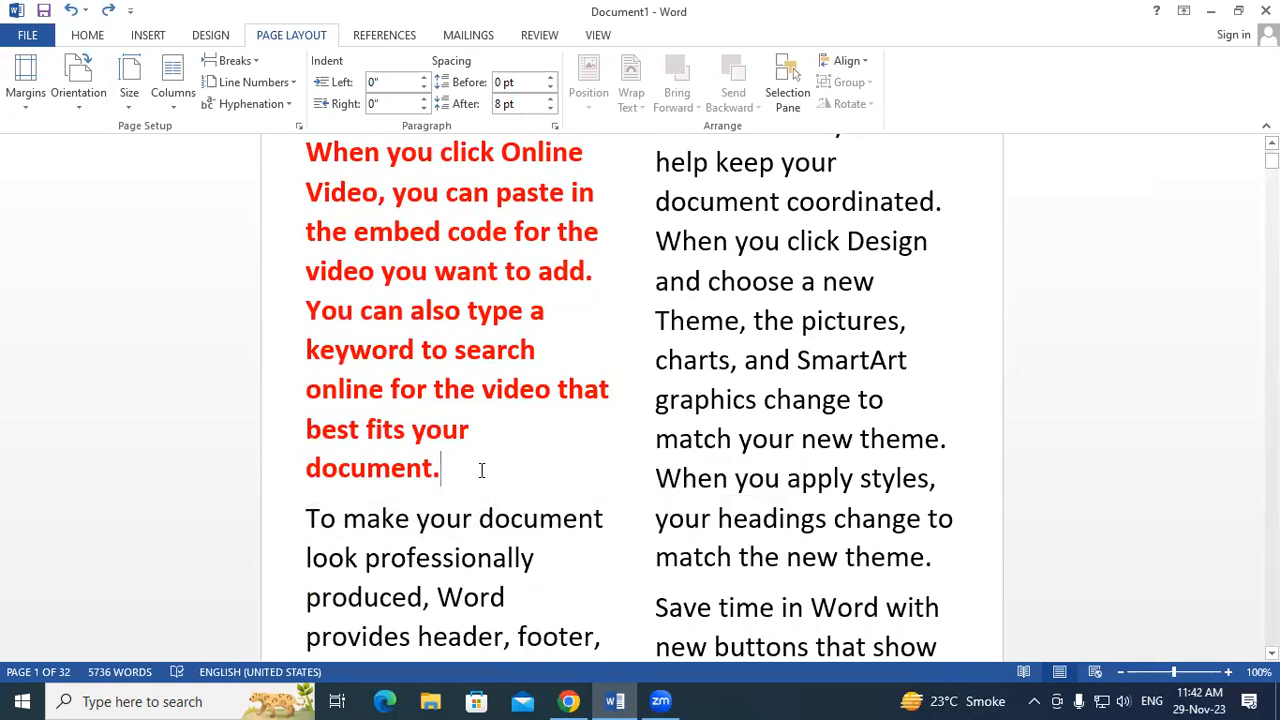
left_click(236, 62)
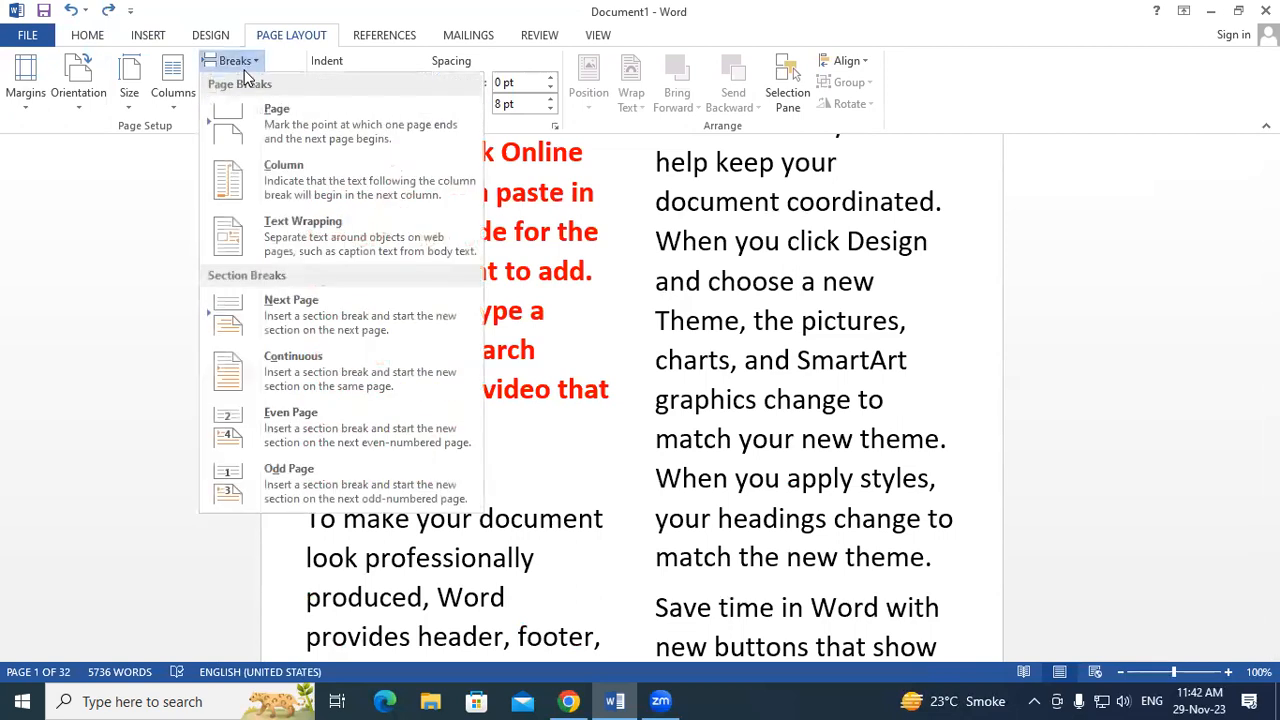
left_click(310, 180)
scroll(310, 180, "up", 1)
left_click_drag(654, 262, 906, 395)
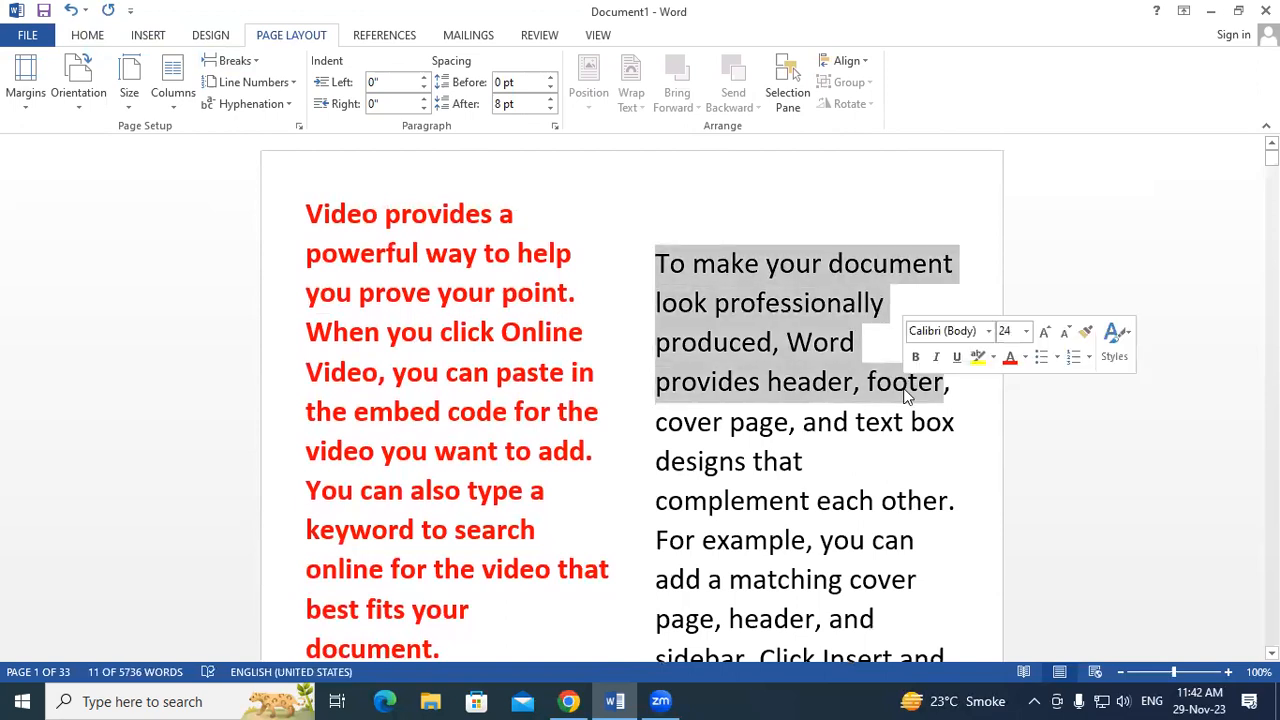
Undo the column break and the two-column layout so the text is back in a single column.
left_click(663, 383)
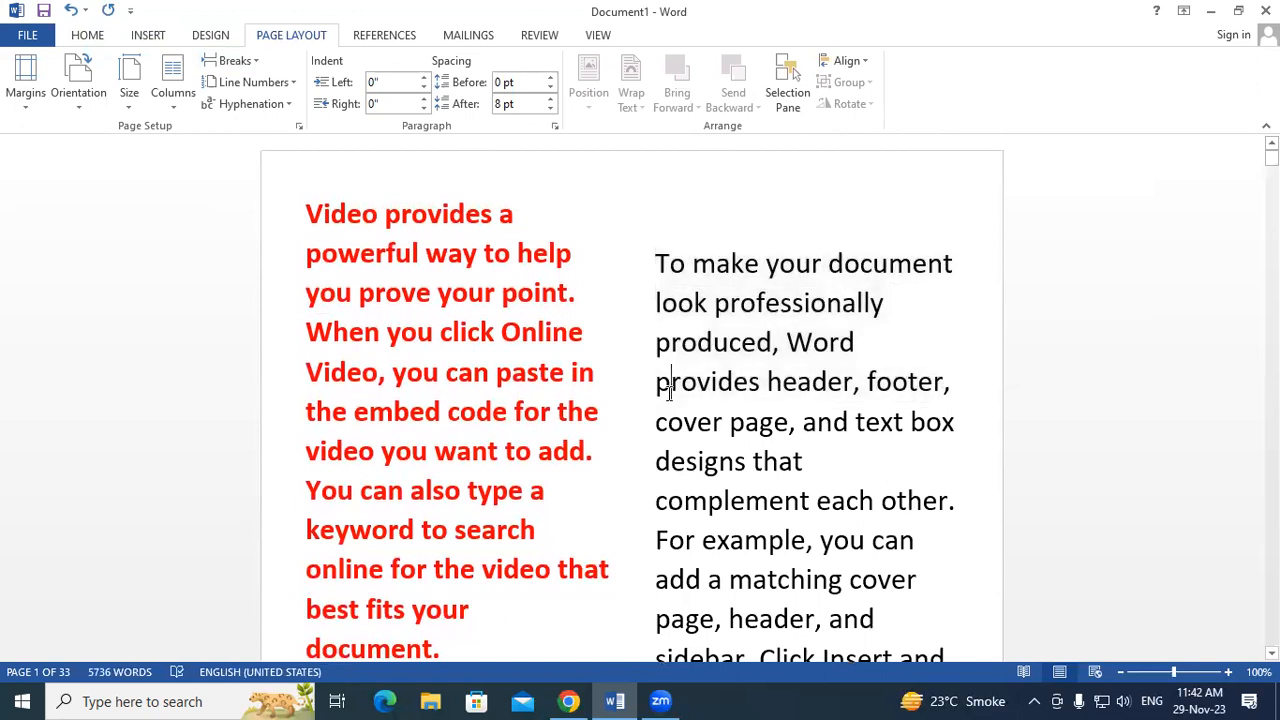
scroll(668, 393, "down", 2)
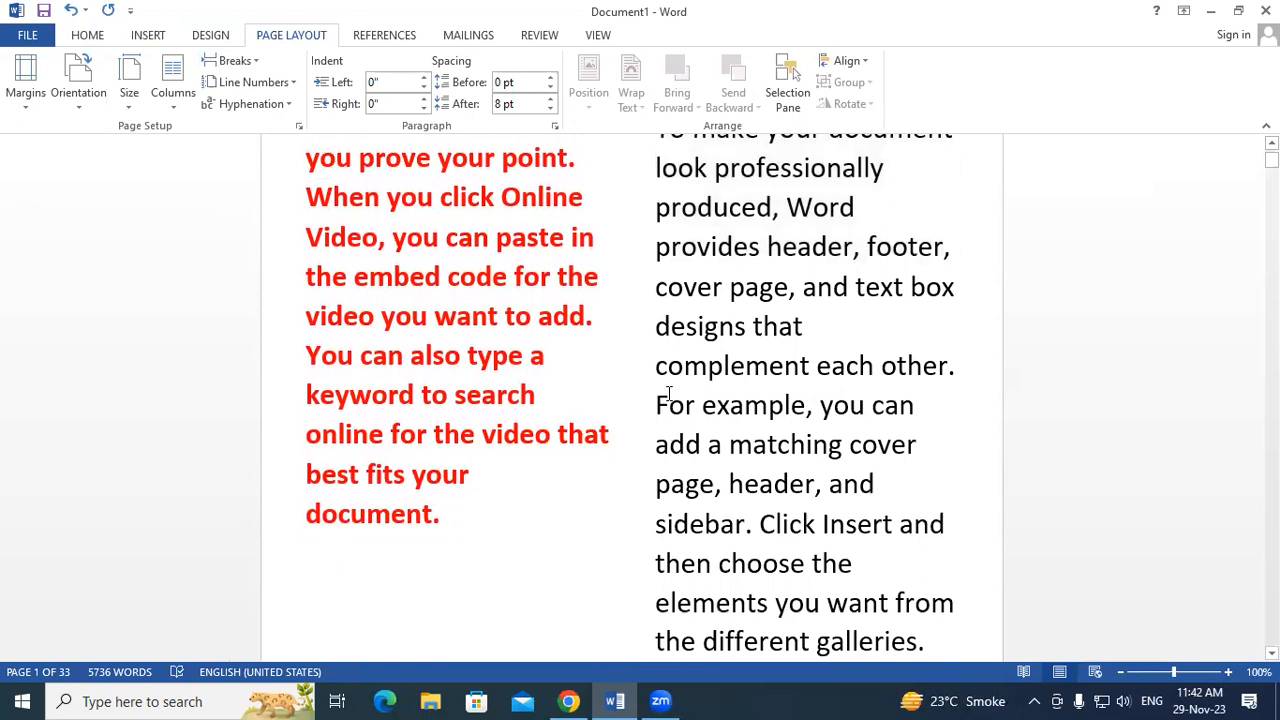
left_click(244, 60)
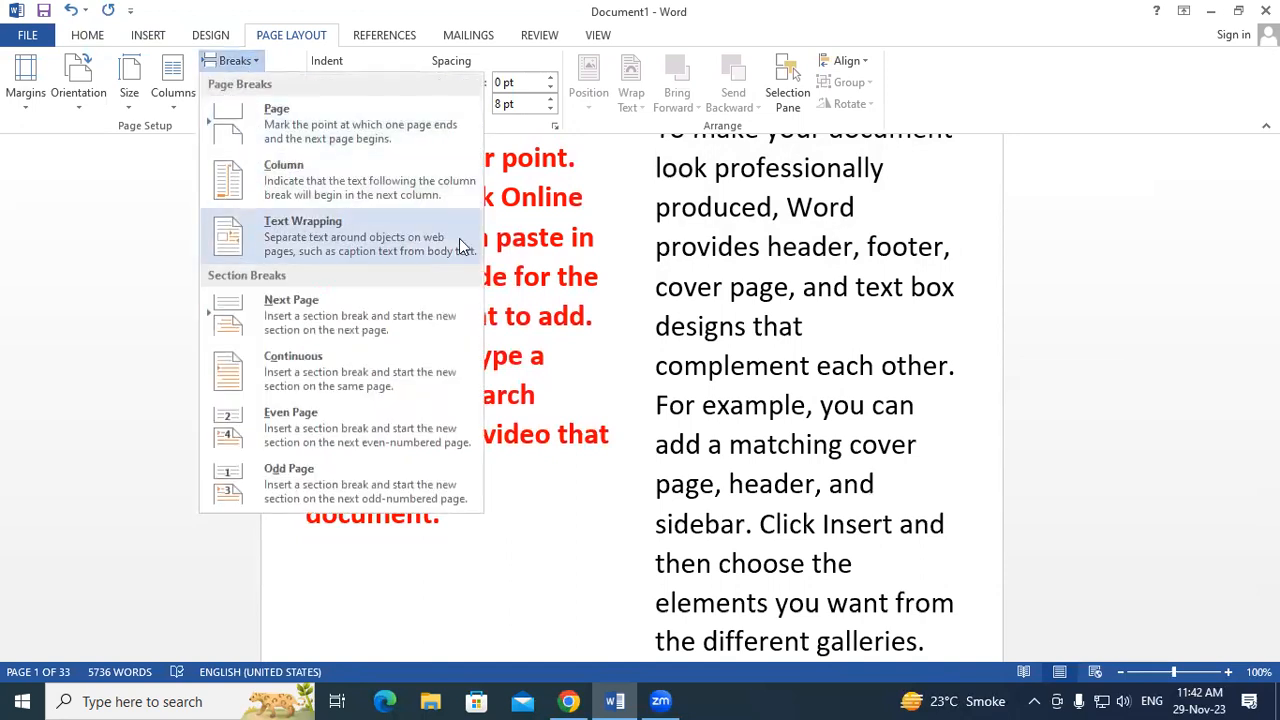
left_click(585, 253)
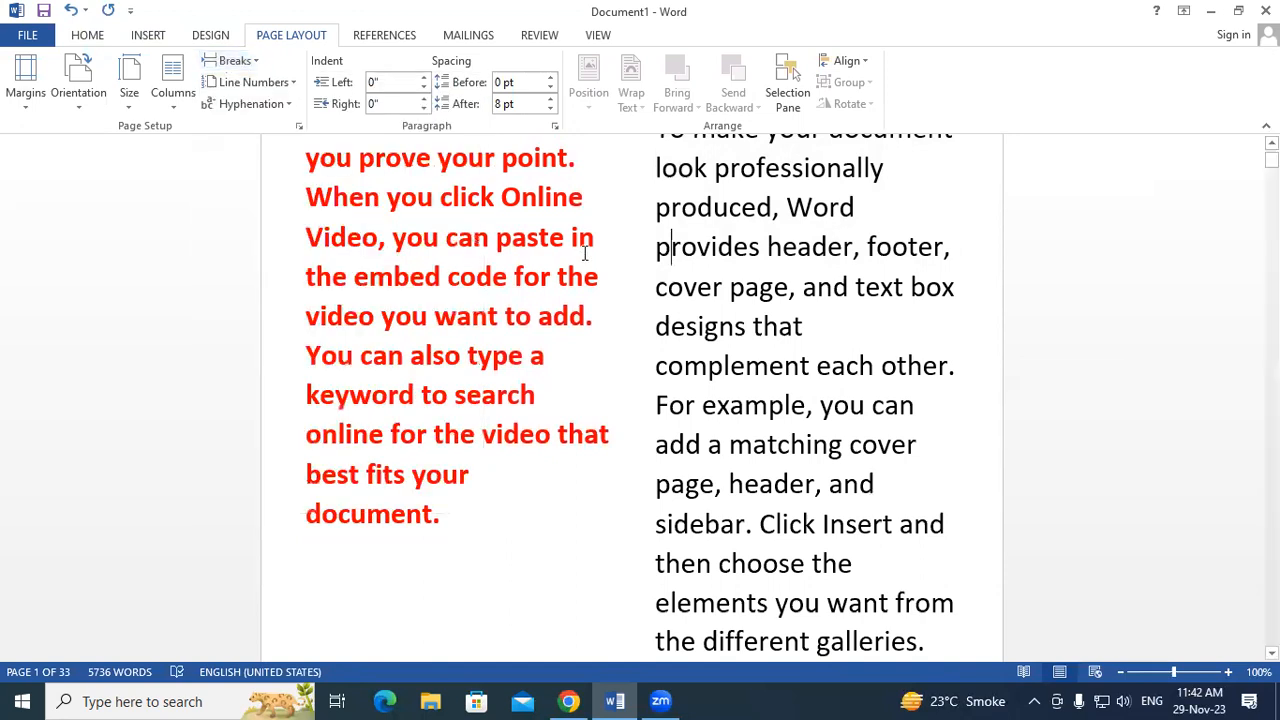
key("ctrl+z")
key("ctrl+z")
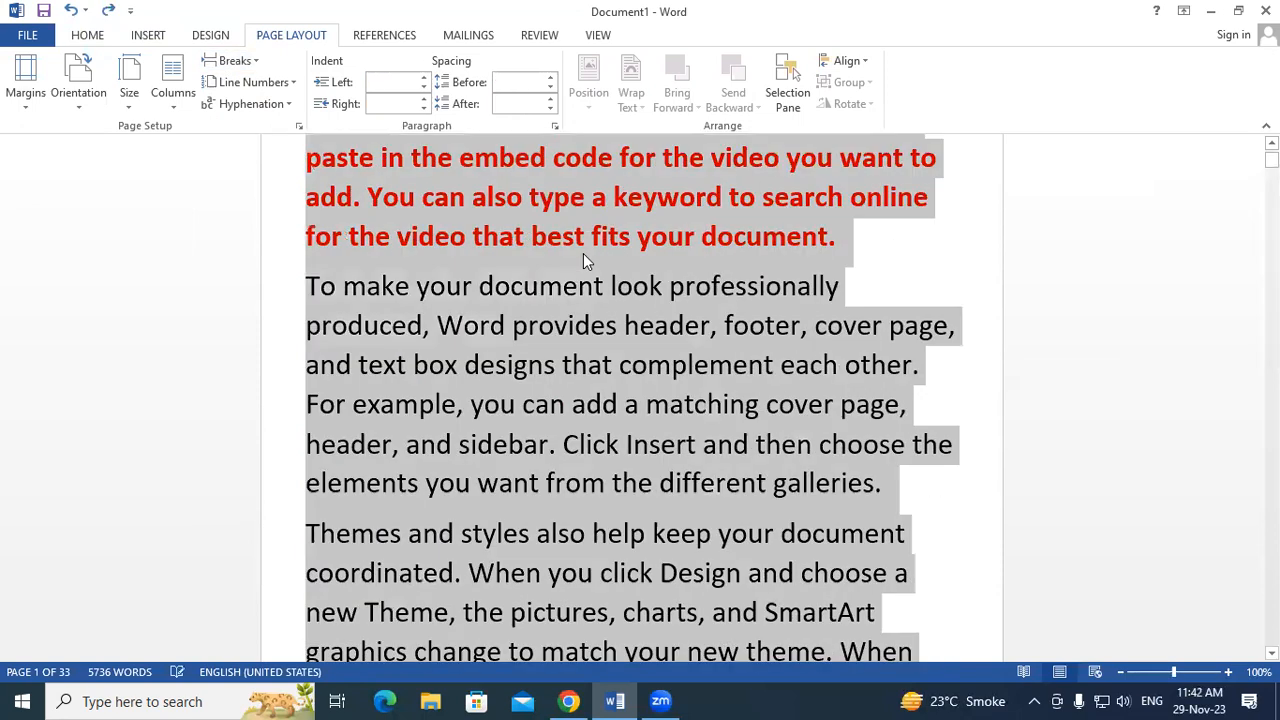
left_click(640, 330)
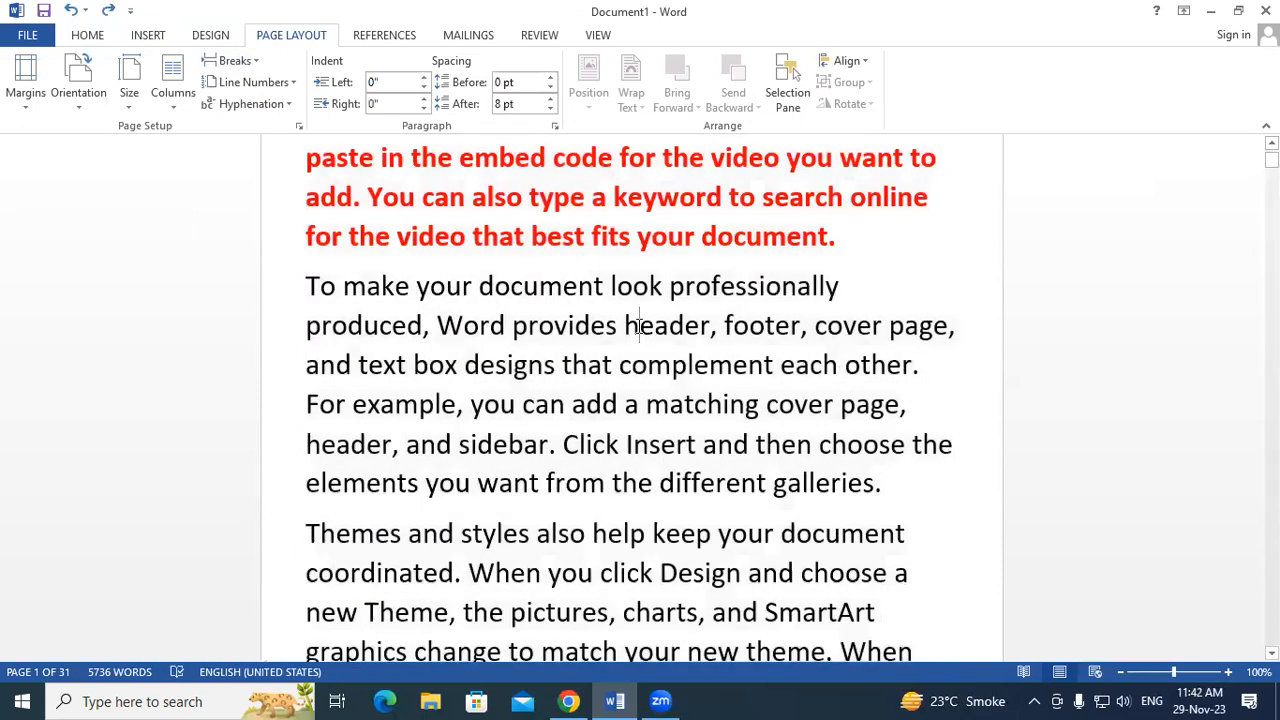
scroll(926, 271, "up", 3)
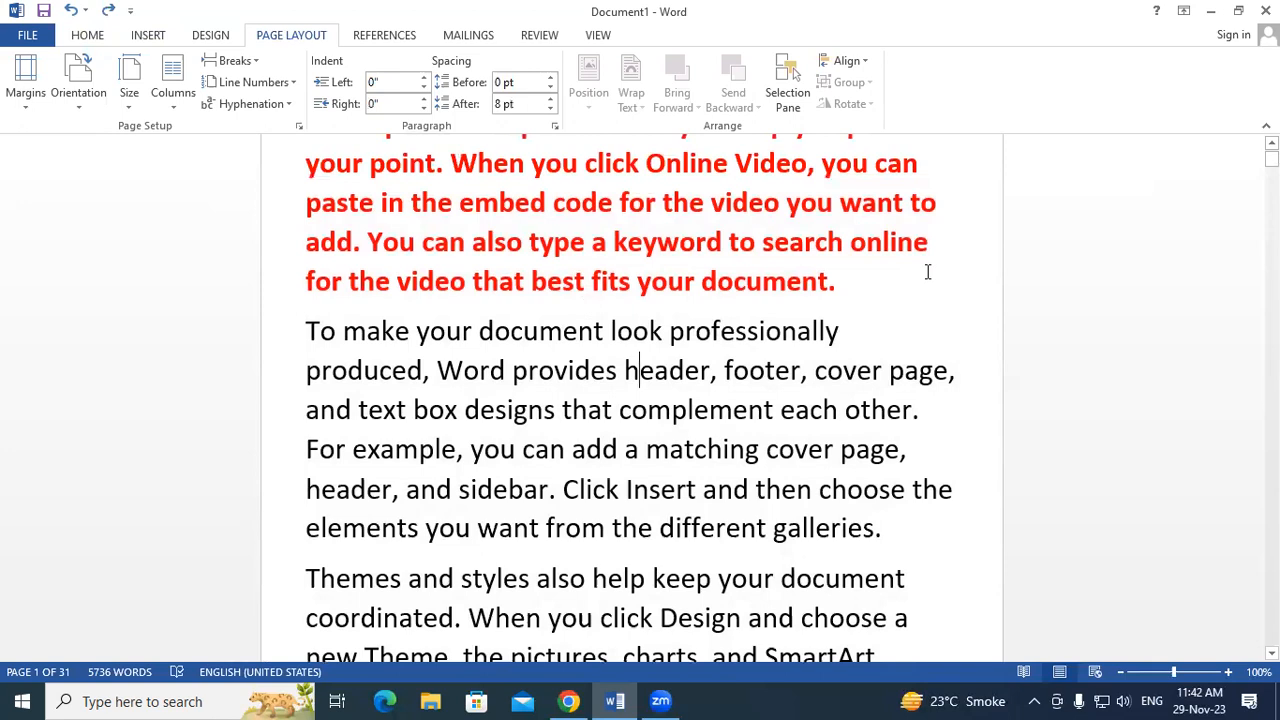
Insert Text Wrapping breaks in the red paragraph after "you can" and after "you want to".
left_click(921, 256)
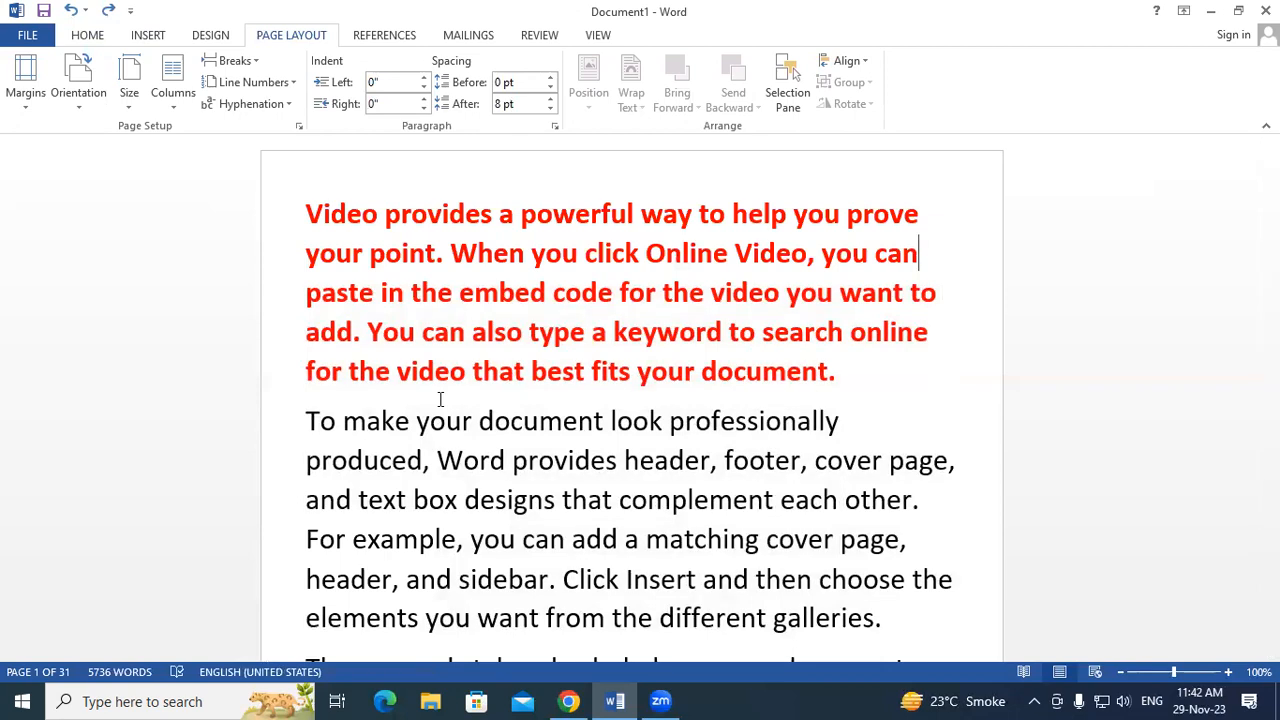
left_click(248, 63)
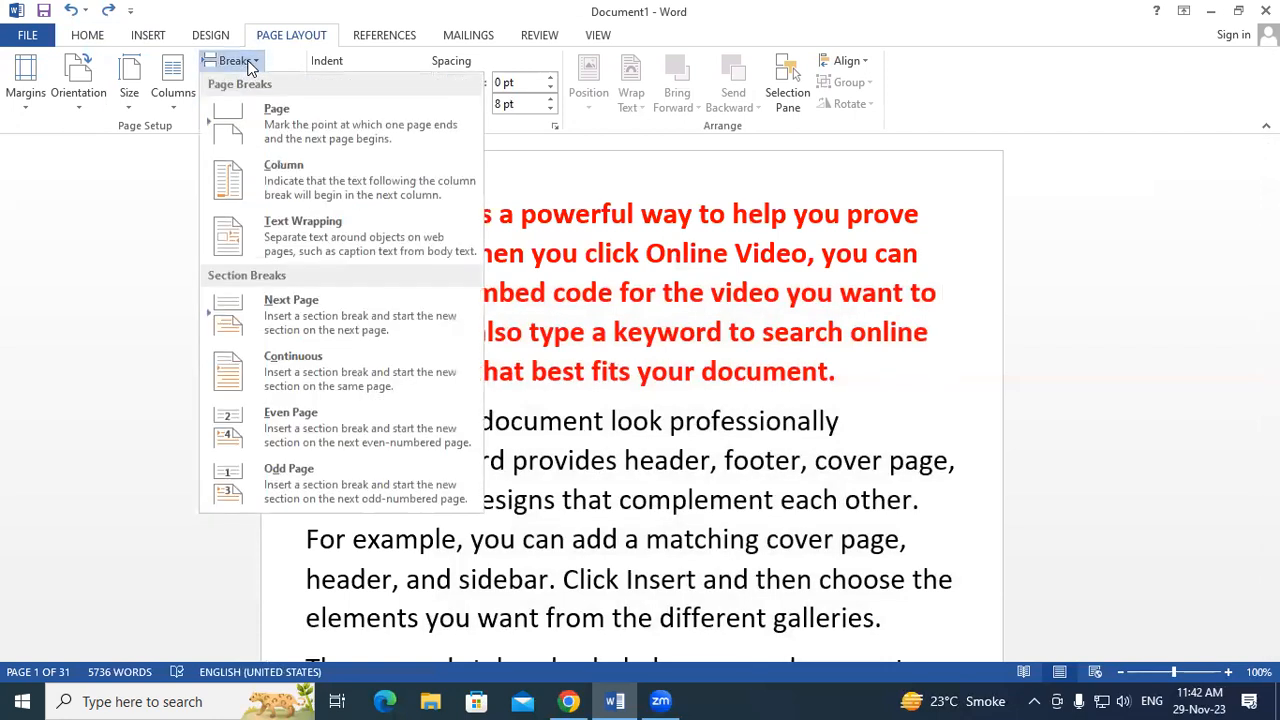
left_click(287, 238)
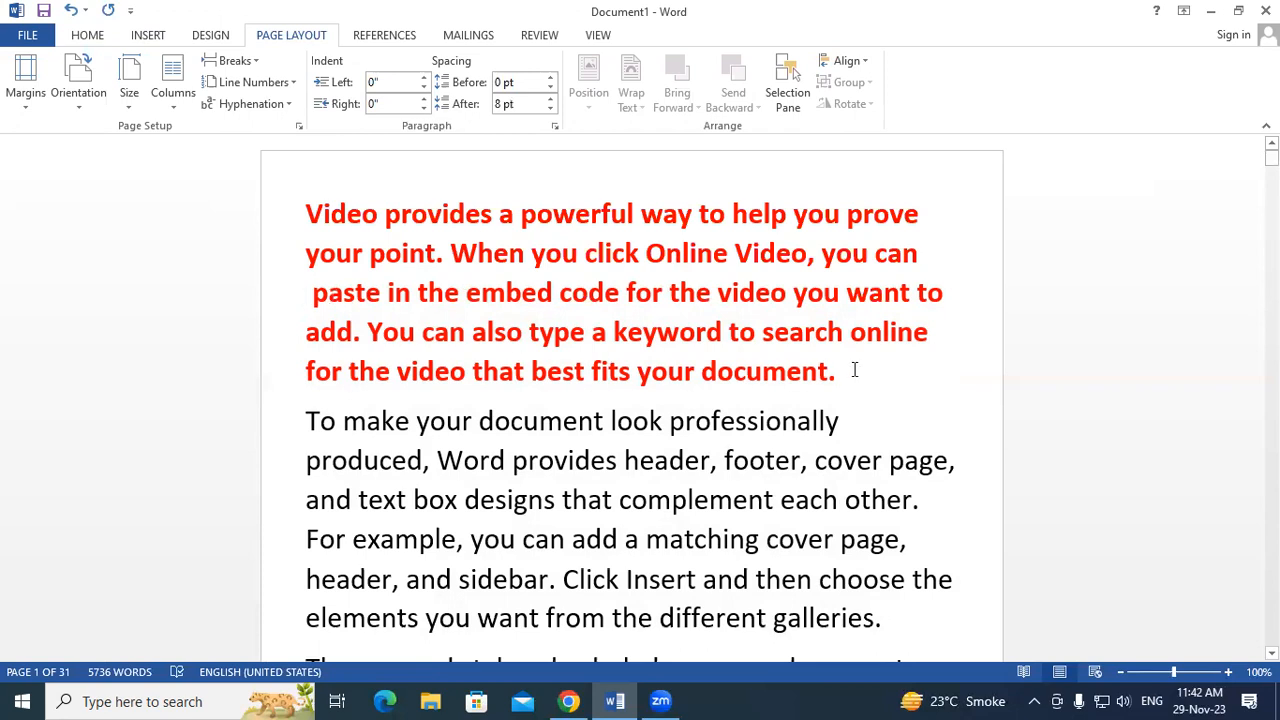
left_click(945, 302)
left_click(256, 64)
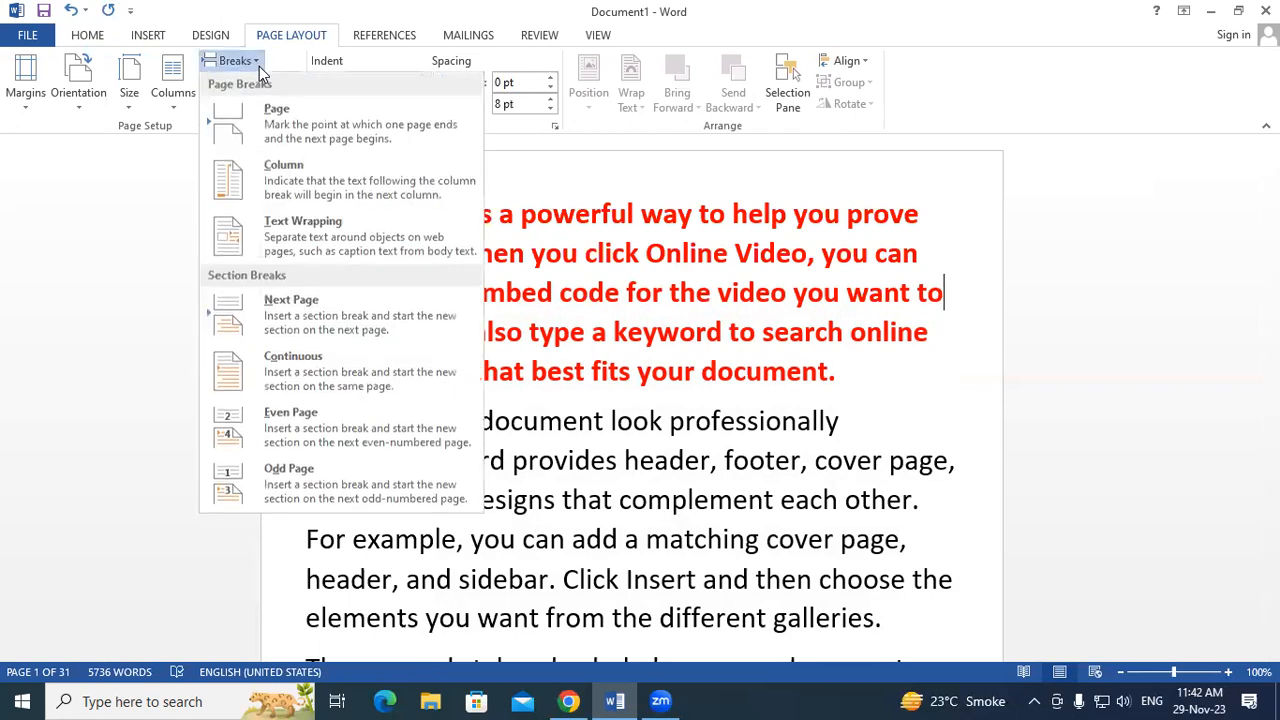
left_click(275, 235)
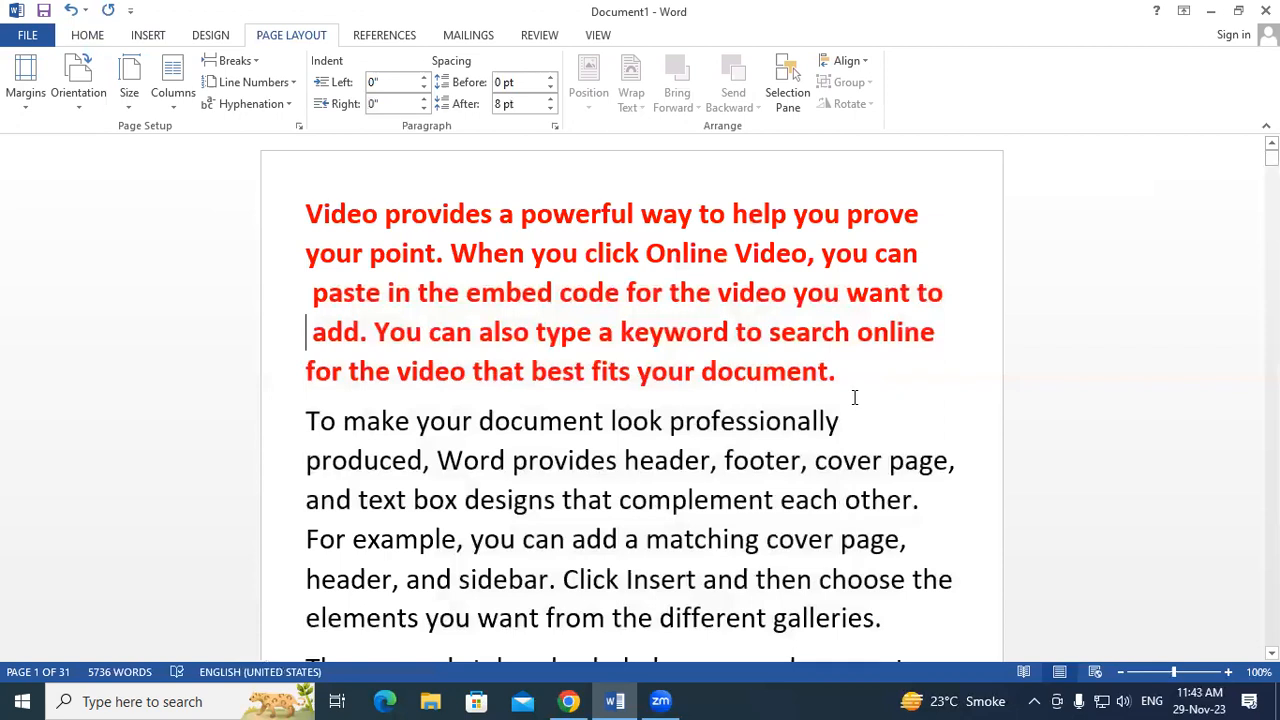
Insert a Next Page section break after "and then click the plus sign." at the end of the first page.
left_click(960, 333)
left_click(240, 61)
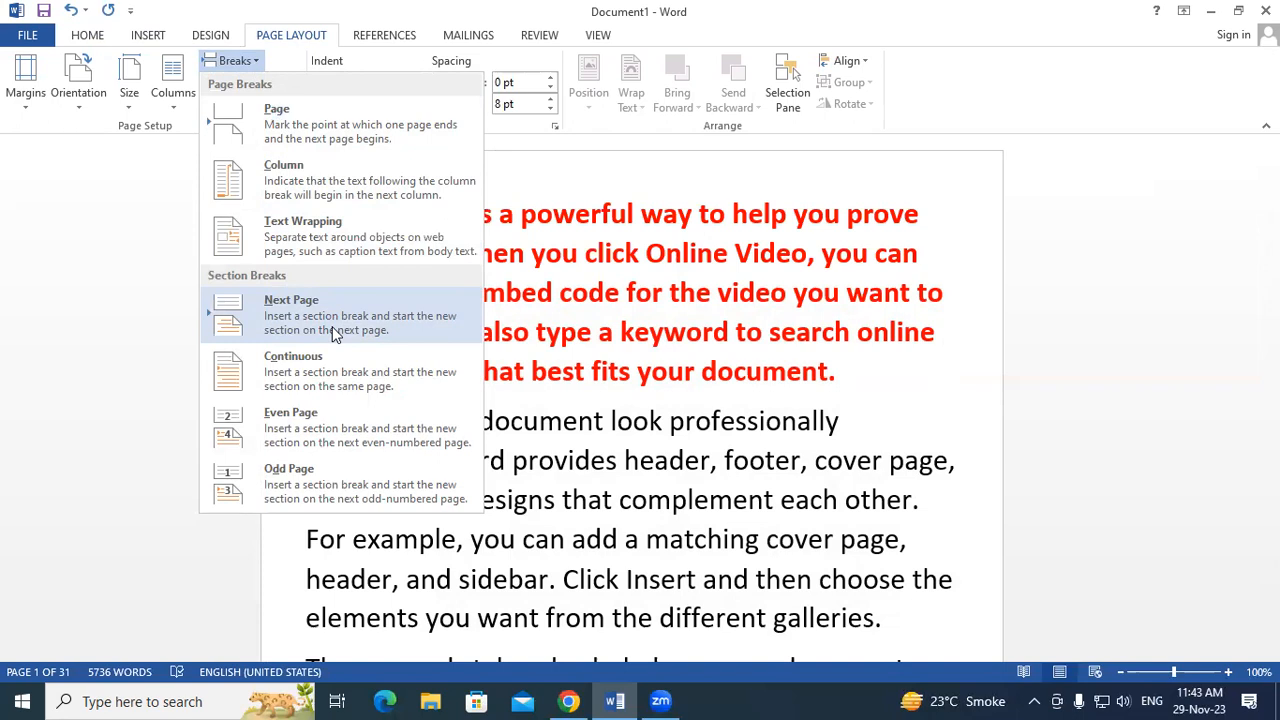
left_click(680, 462)
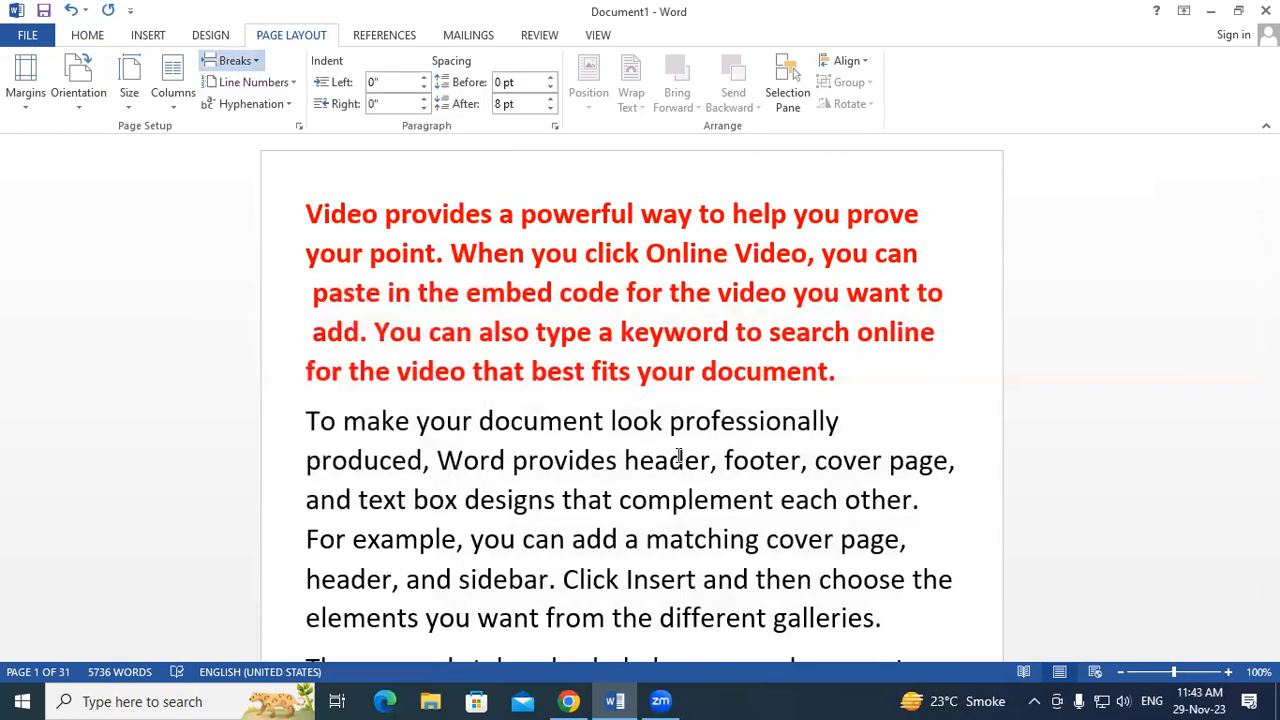
scroll(680, 460, "down", 4)
scroll(680, 460, "down", 3)
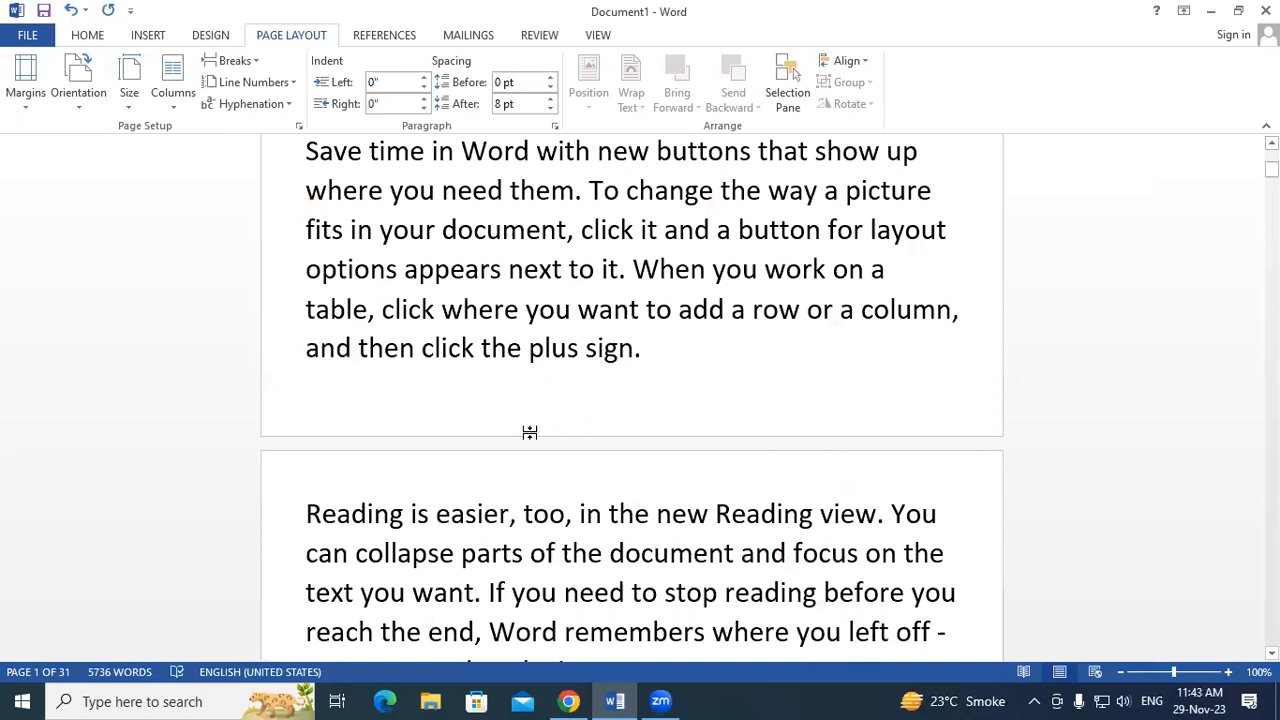
left_click(236, 64)
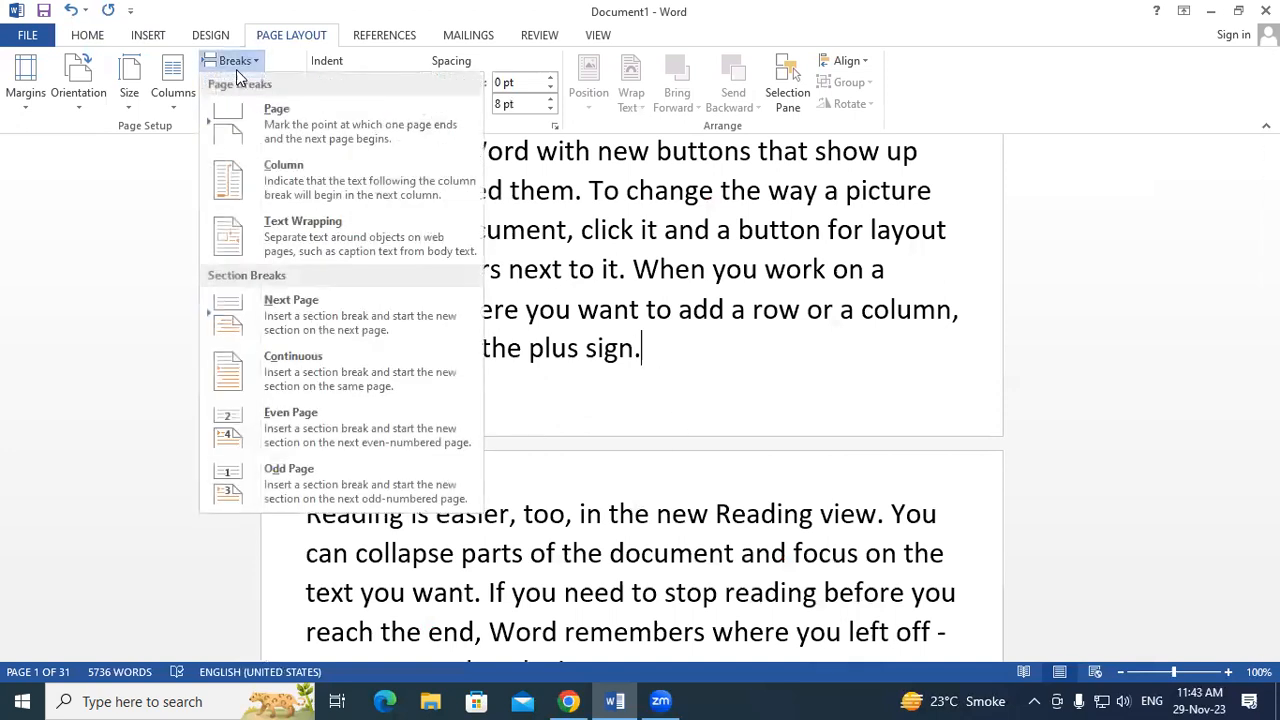
left_click(266, 316)
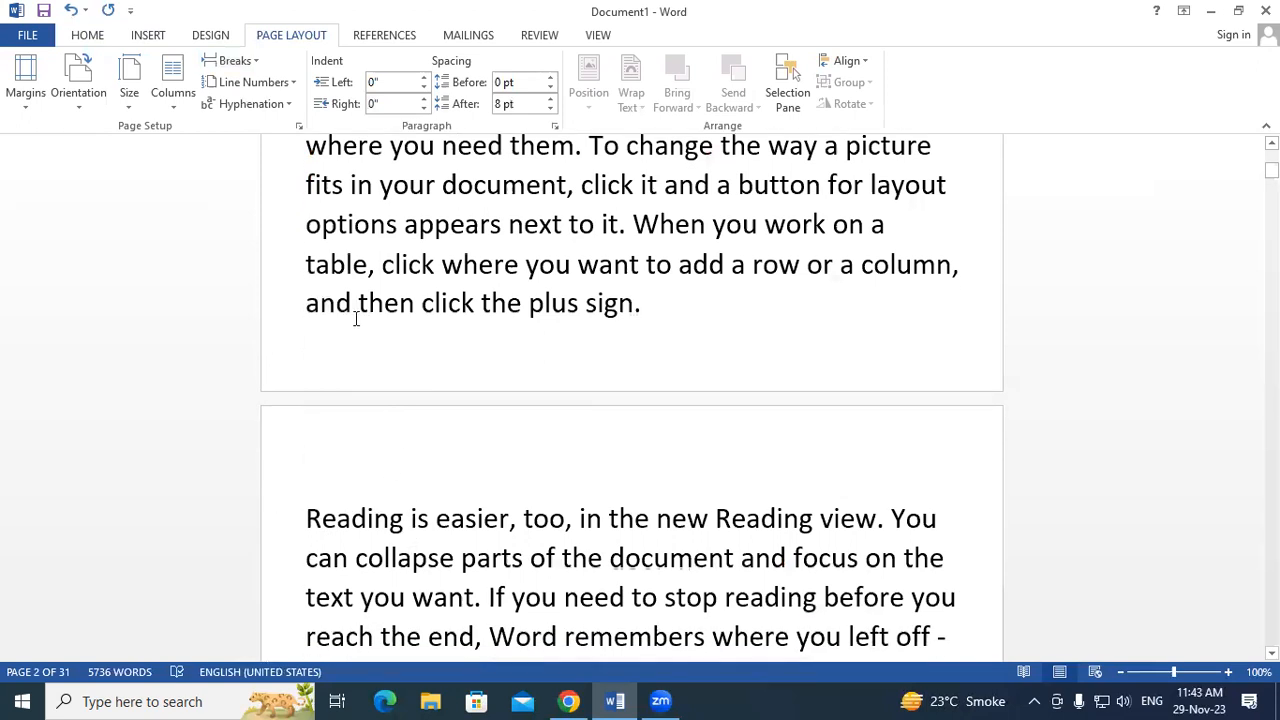
Insert a Continuous section break before "When you apply styles" in the themes paragraph.
left_click(258, 61)
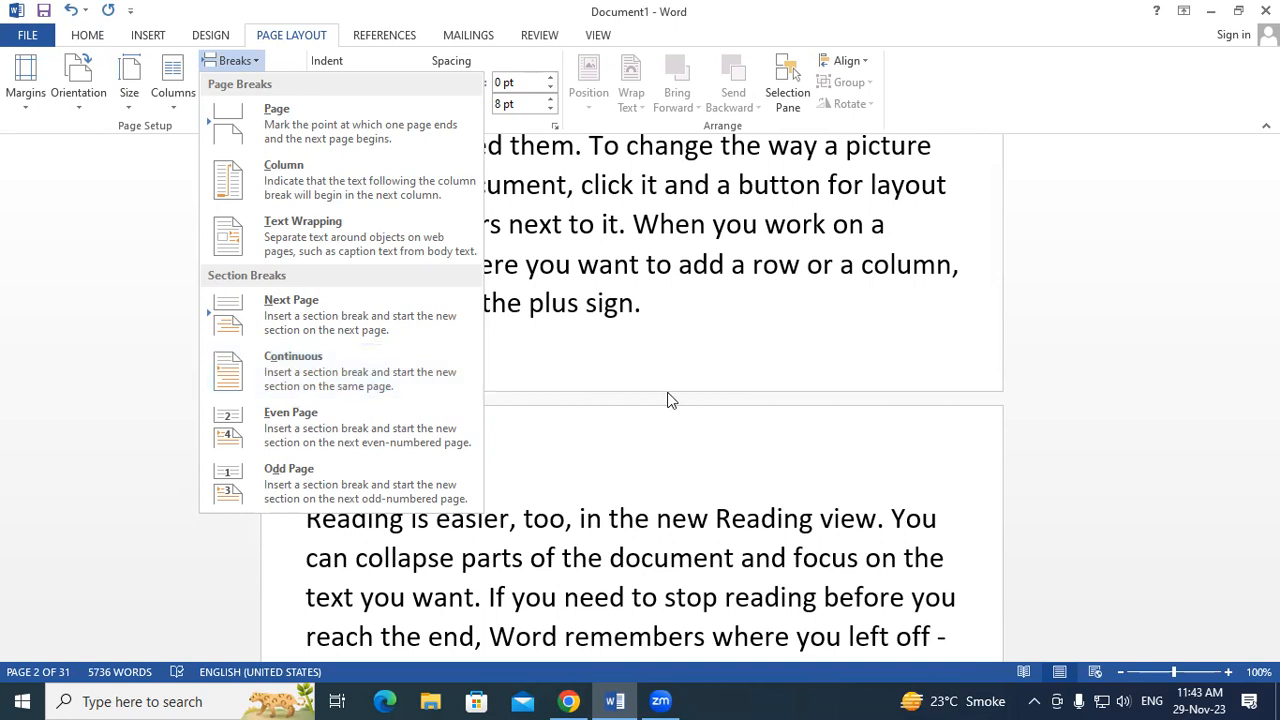
scroll(742, 257, "up", 5)
scroll(742, 257, "up", 1)
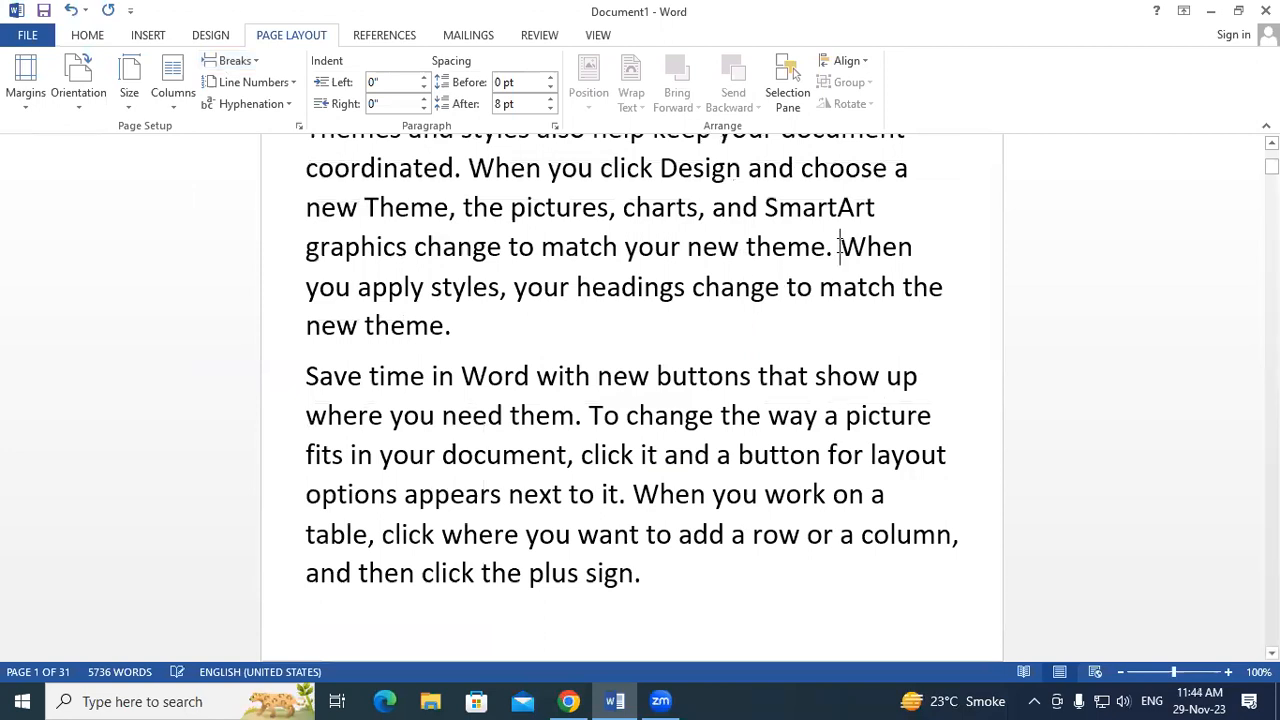
left_click(840, 246)
left_click(173, 80)
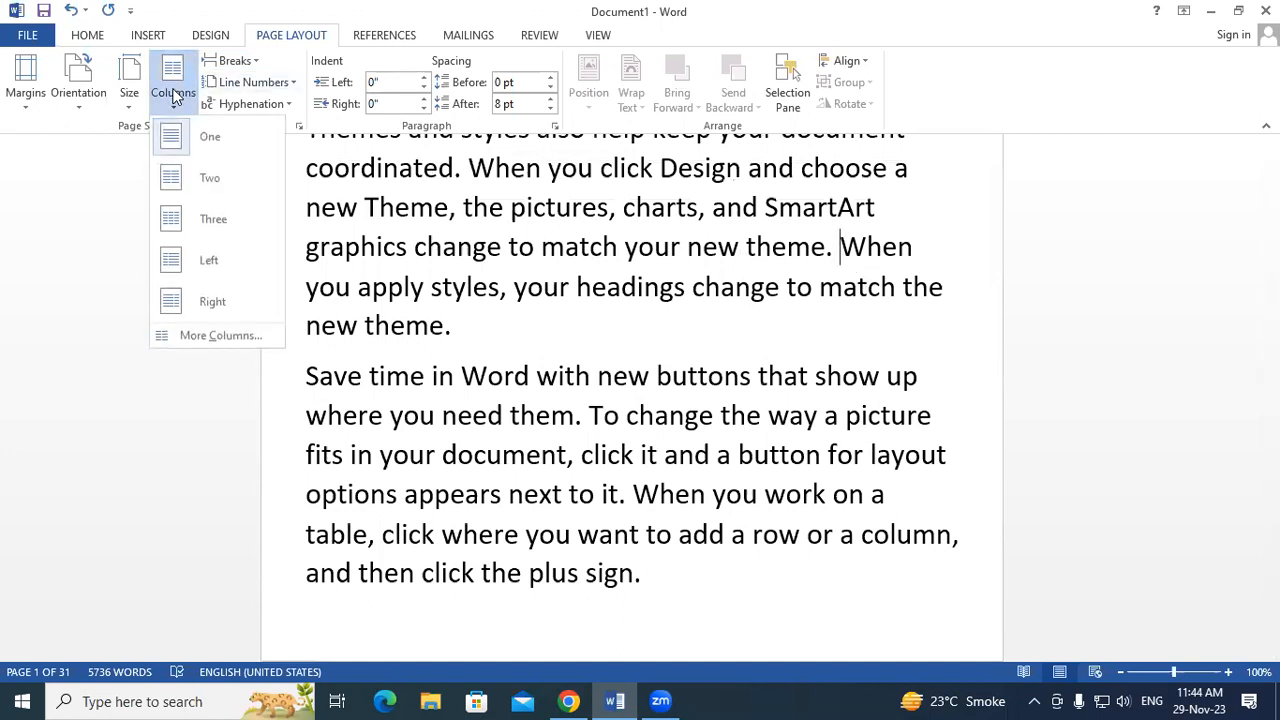
left_click(226, 61)
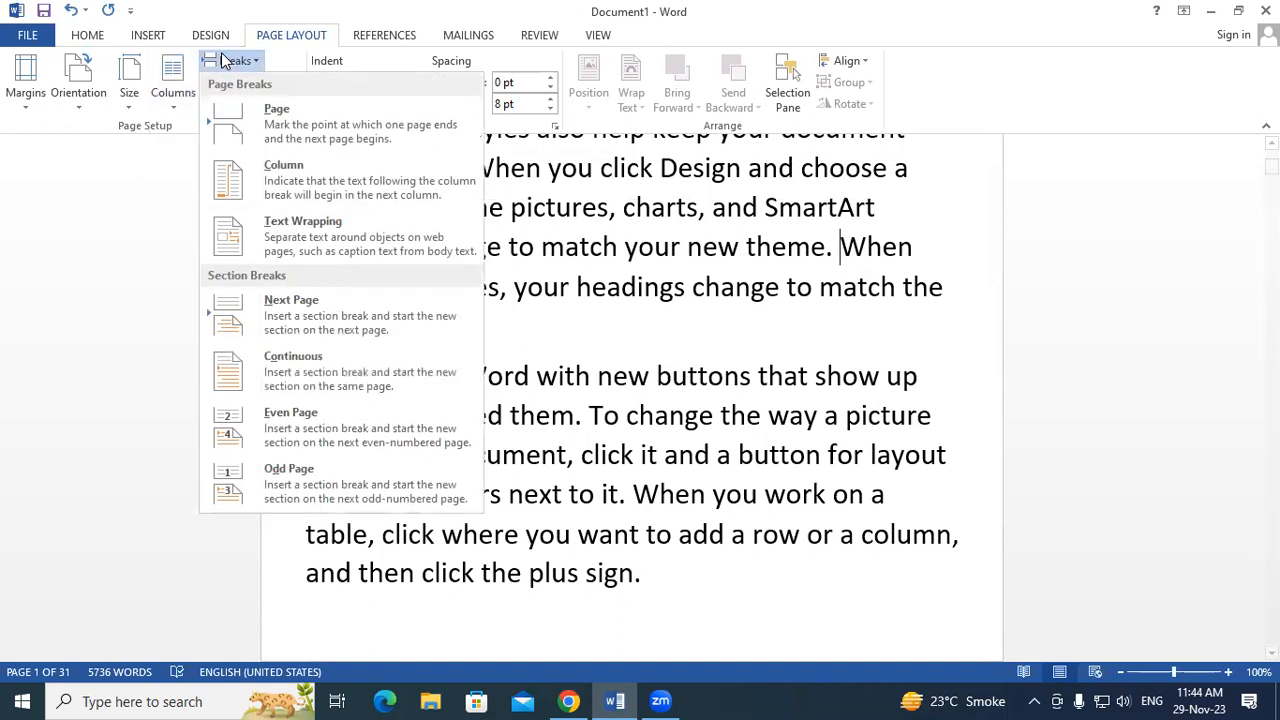
left_click(304, 366)
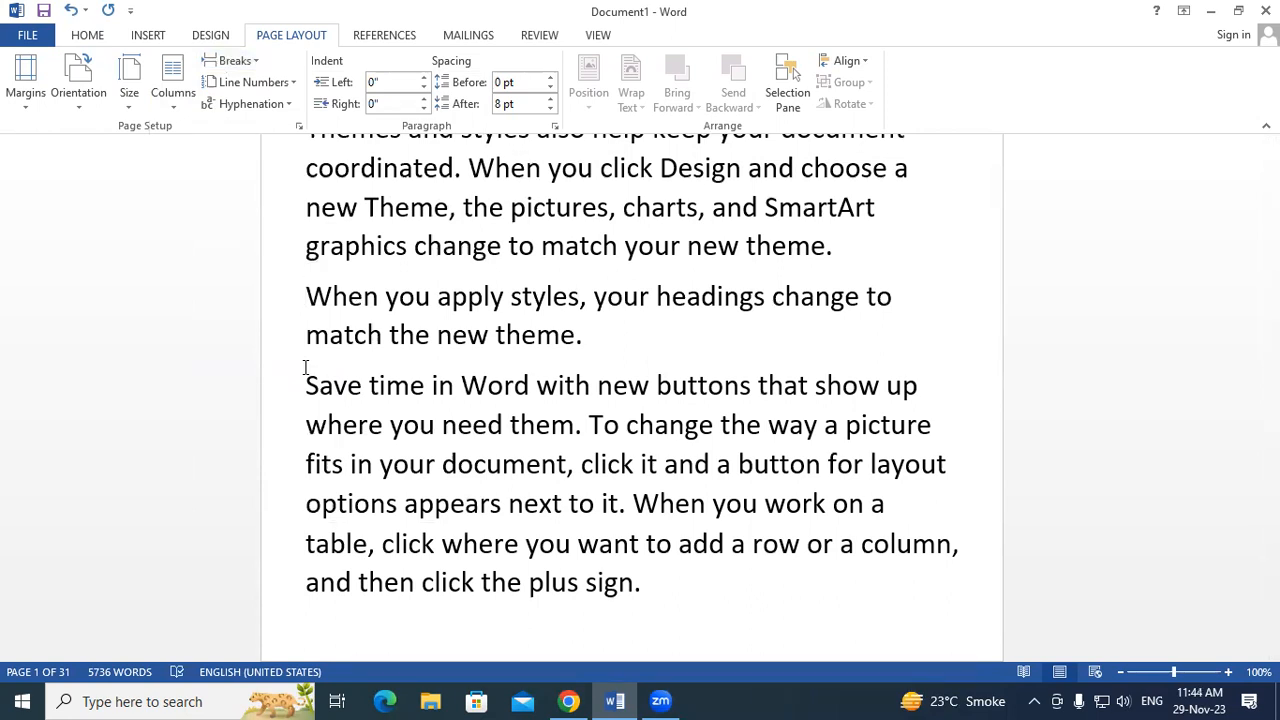
Insert another Continuous section break after the word "headings" in the "When you apply styles" sentence and review the break options.
scroll(308, 371, "down", 1)
left_click(773, 259)
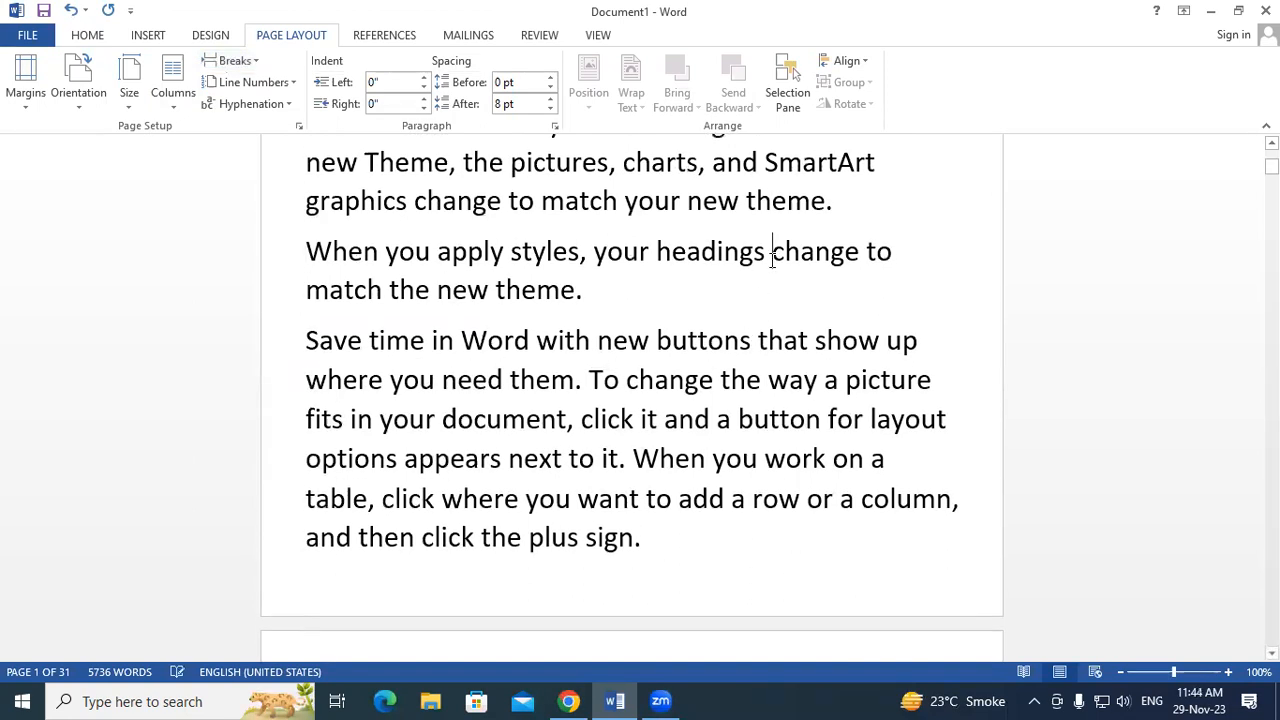
left_click(765, 248)
left_click_drag(800, 258, 723, 275)
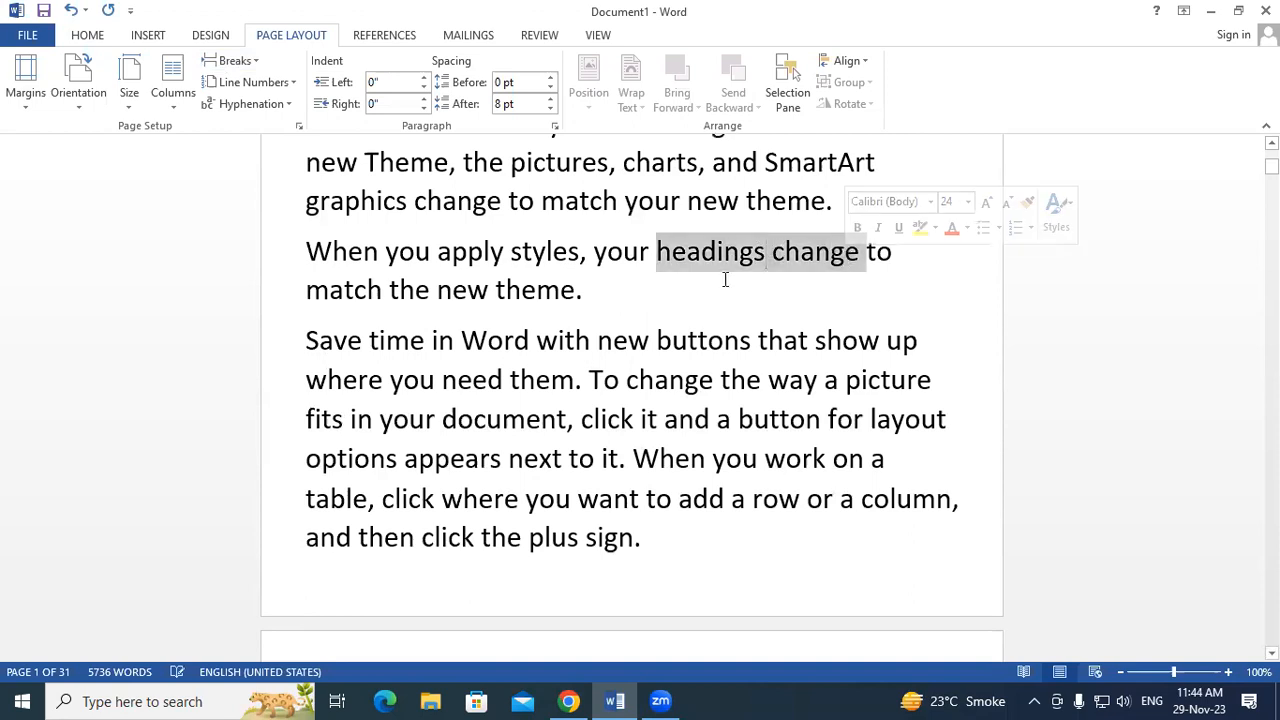
left_click(651, 304)
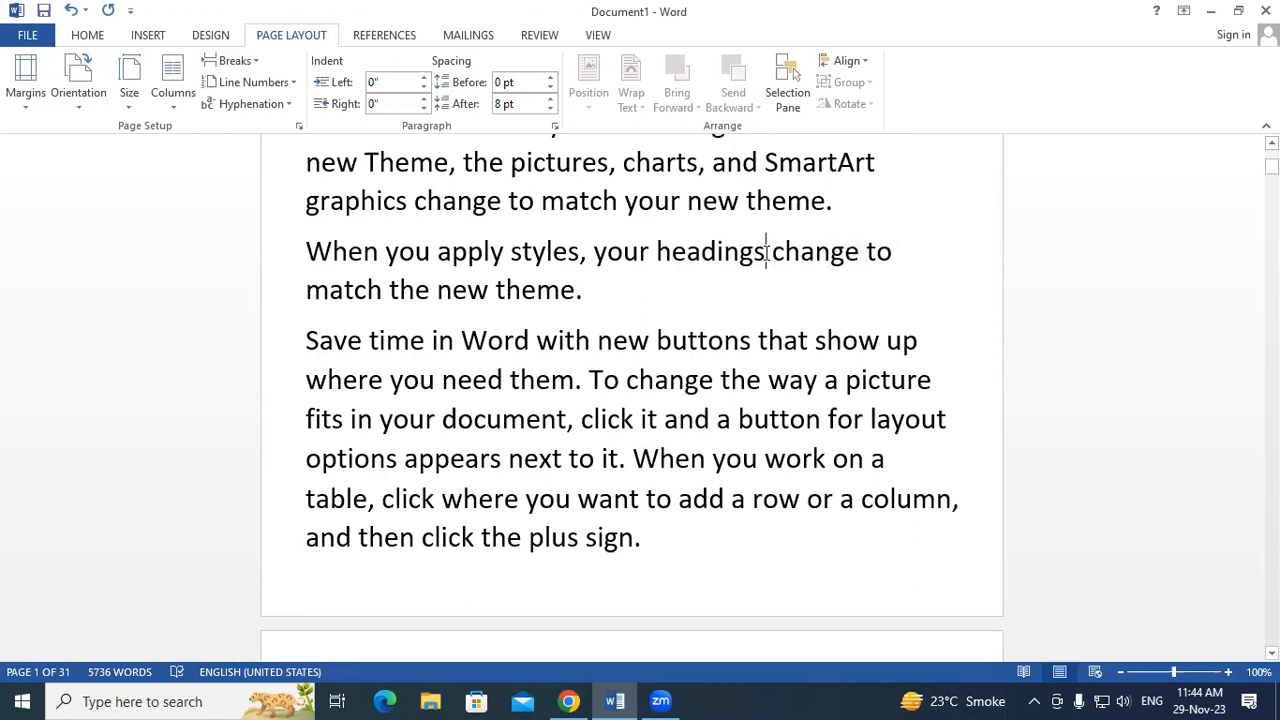
left_click(237, 62)
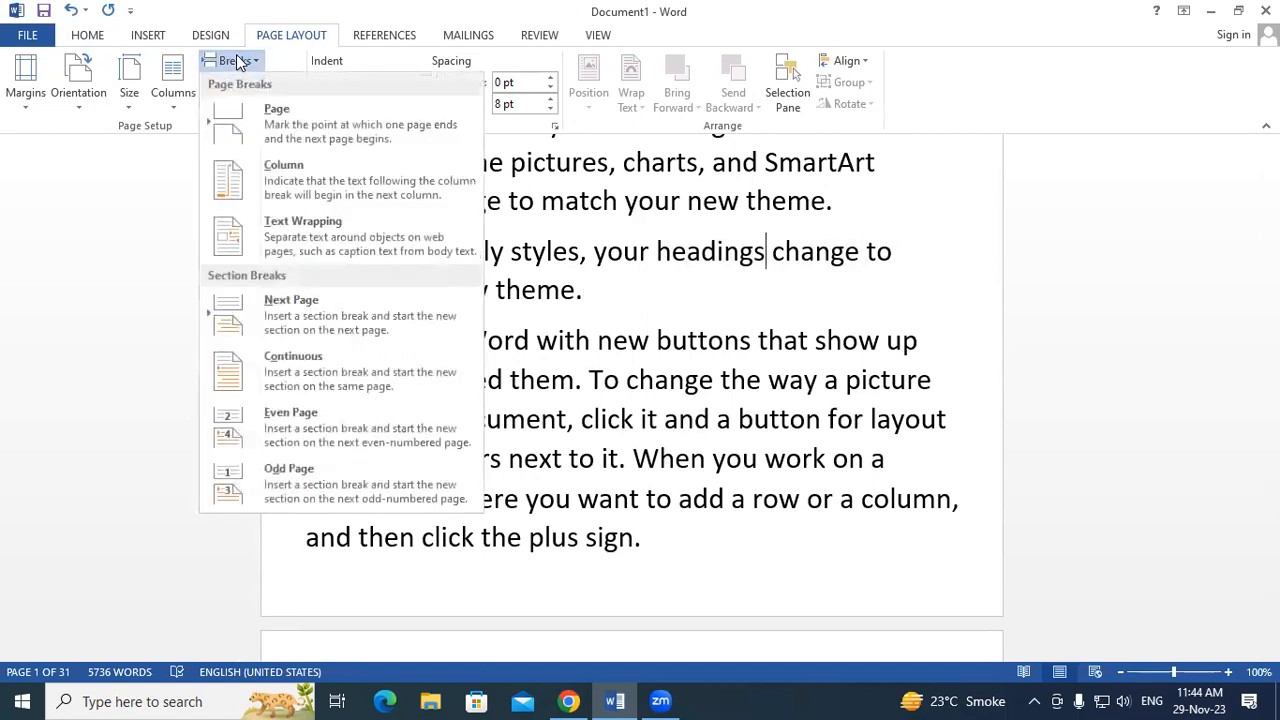
left_click(289, 366)
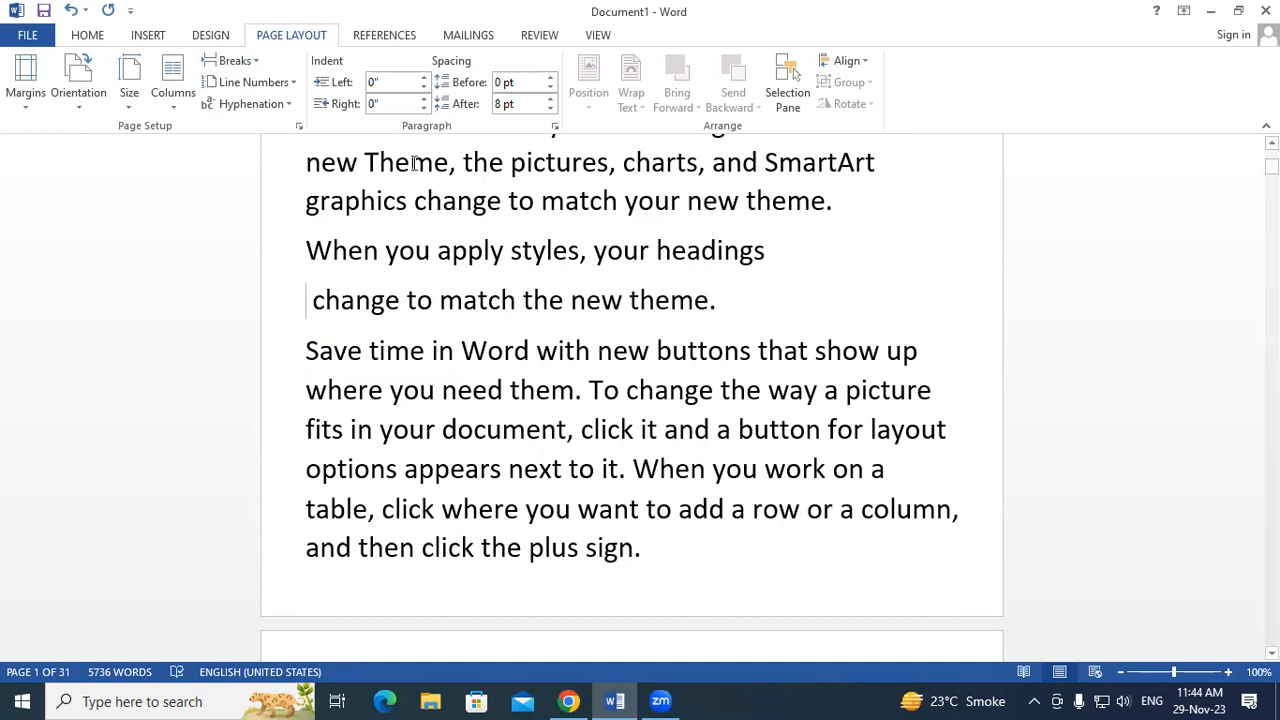
left_click(231, 63)
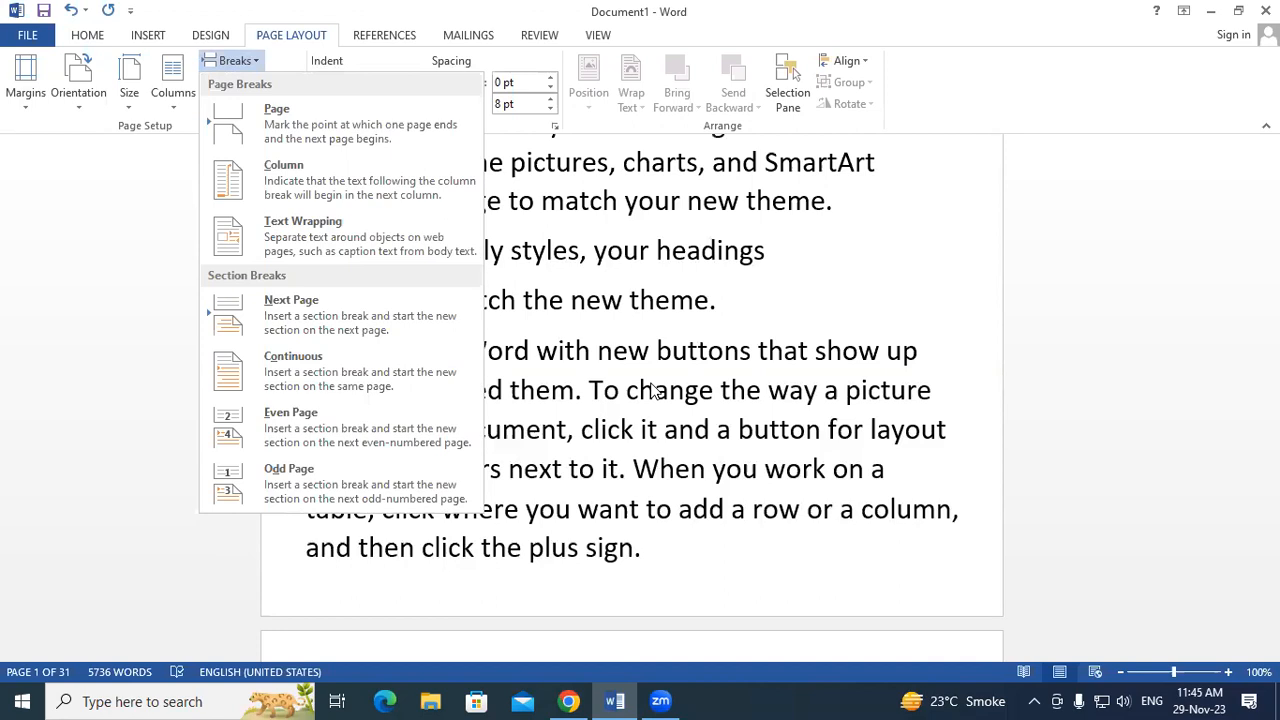
left_click(1003, 357)
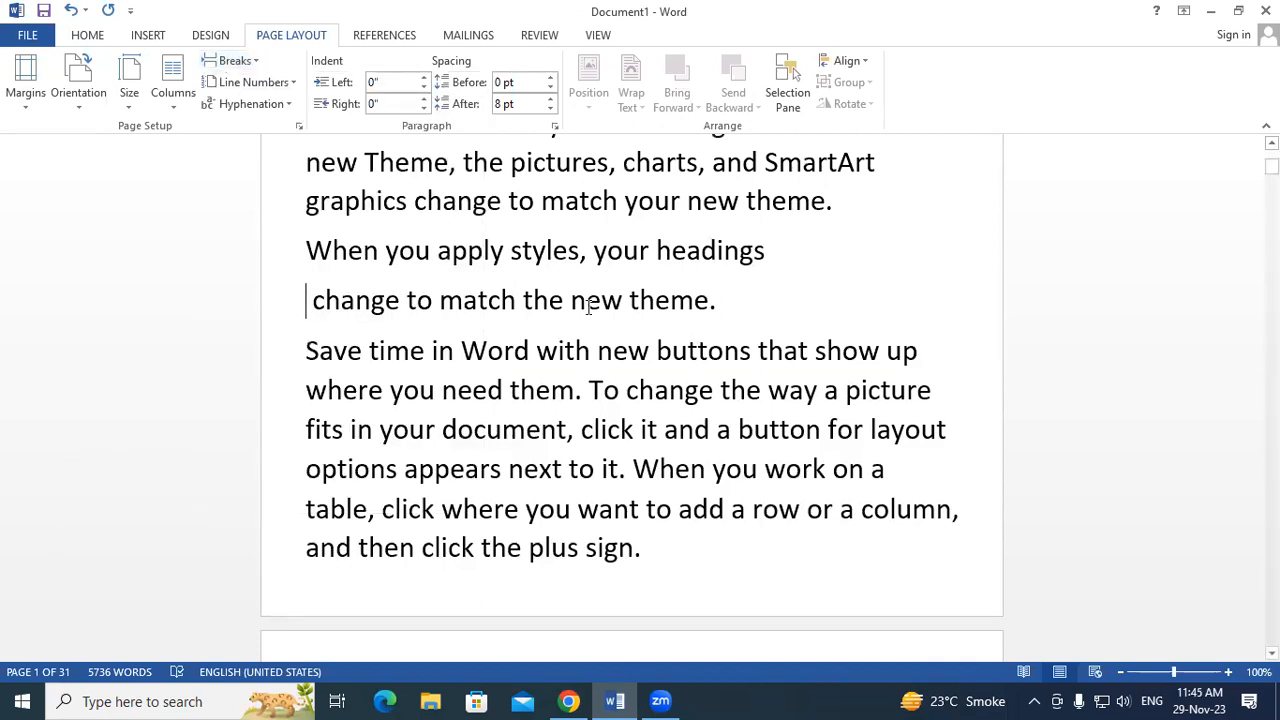
Create a new blank document and add blank pages until it has 13 pages, returning to the first page.
scroll(645, 263, "up", 2)
scroll(645, 263, "up", 3)
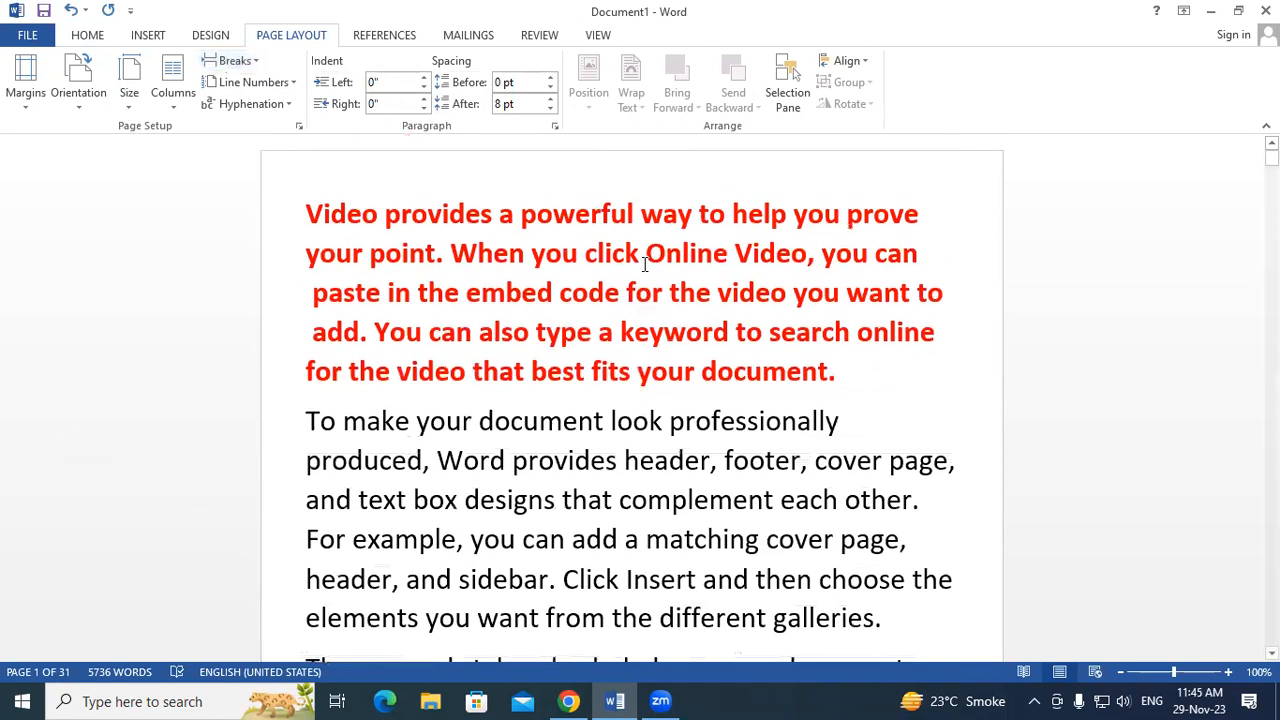
left_click(306, 214)
key("ctrl+n")
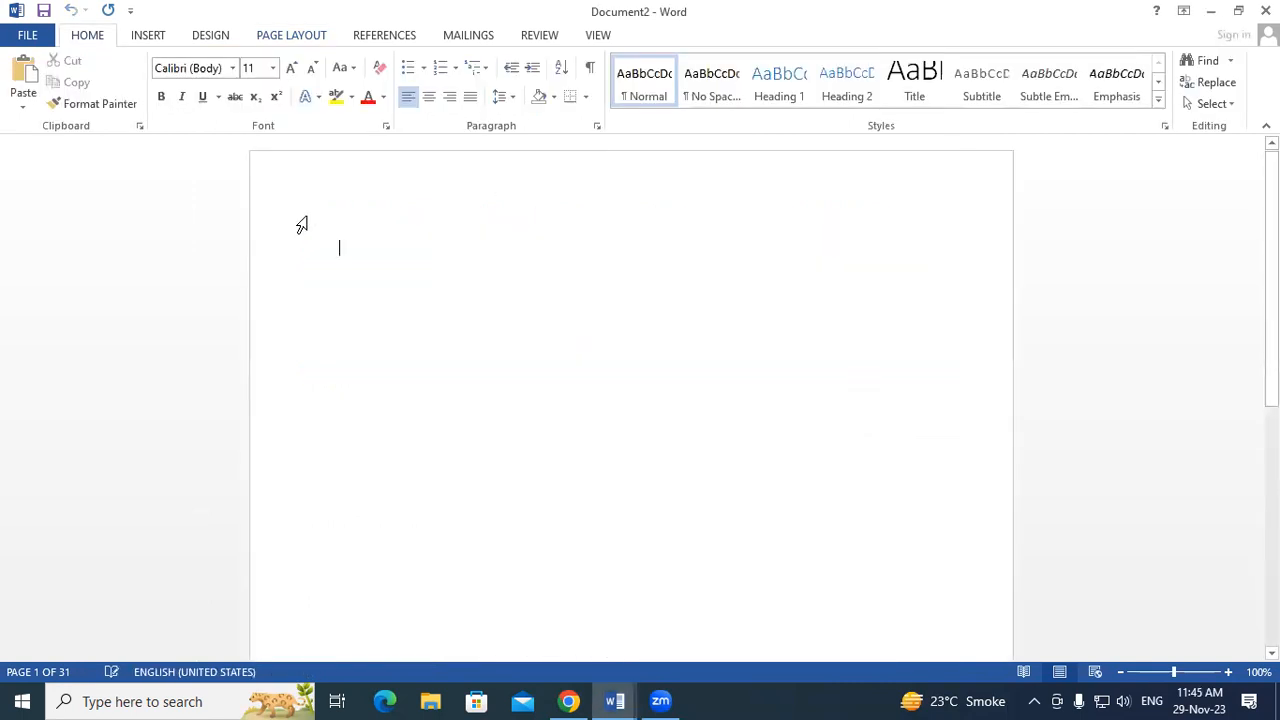
left_click(152, 36)
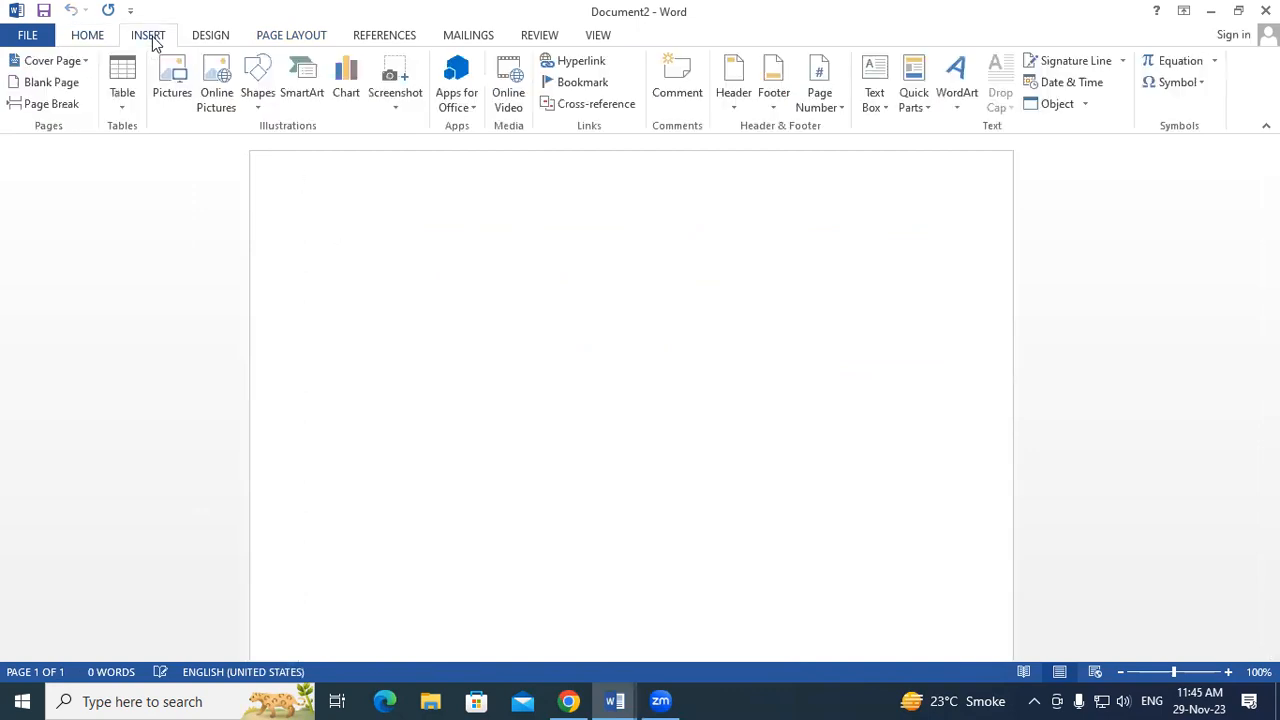
left_click(72, 85)
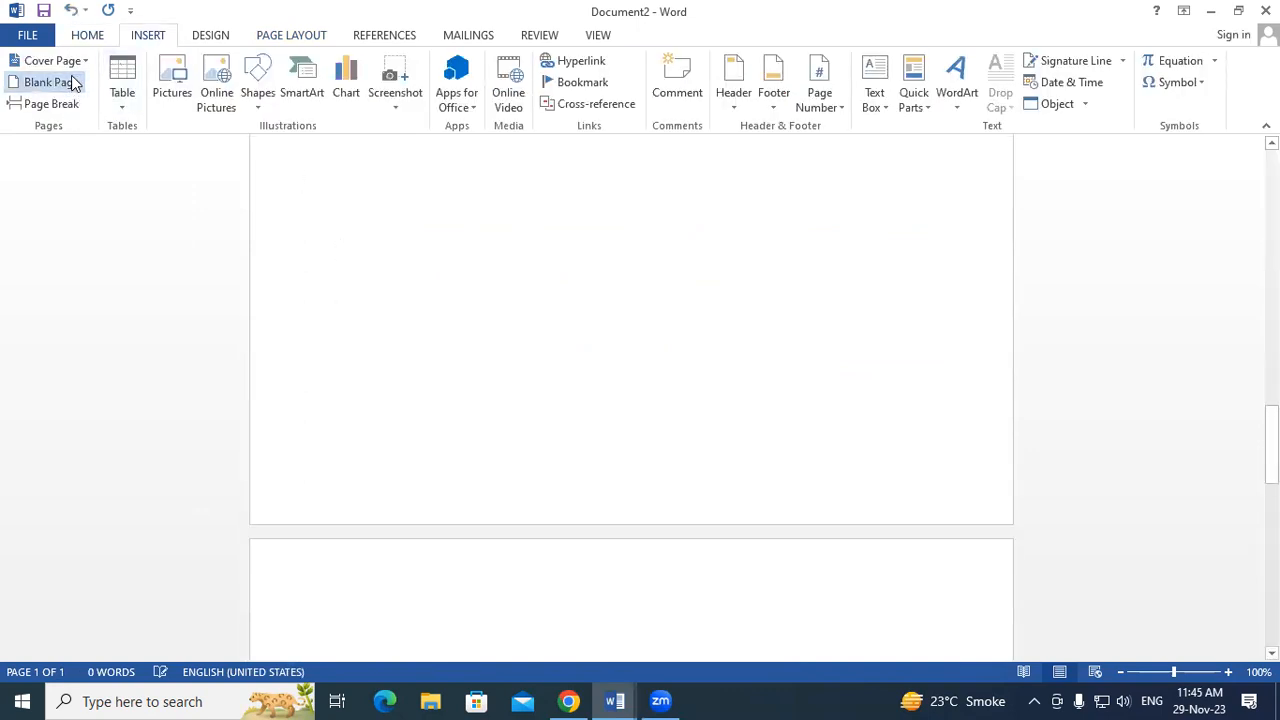
left_click(72, 83)
left_click(72, 83)
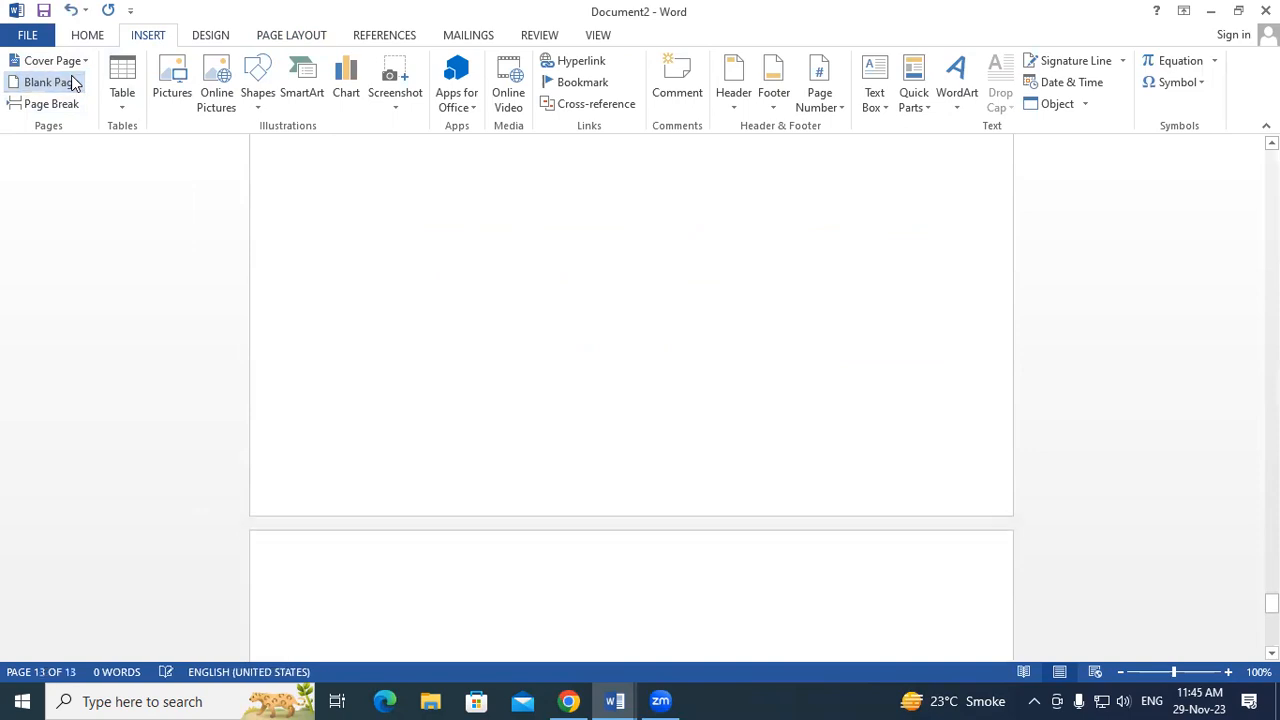
scroll(740, 400, "up", 3)
left_click_drag(1271, 590, 1271, 150)
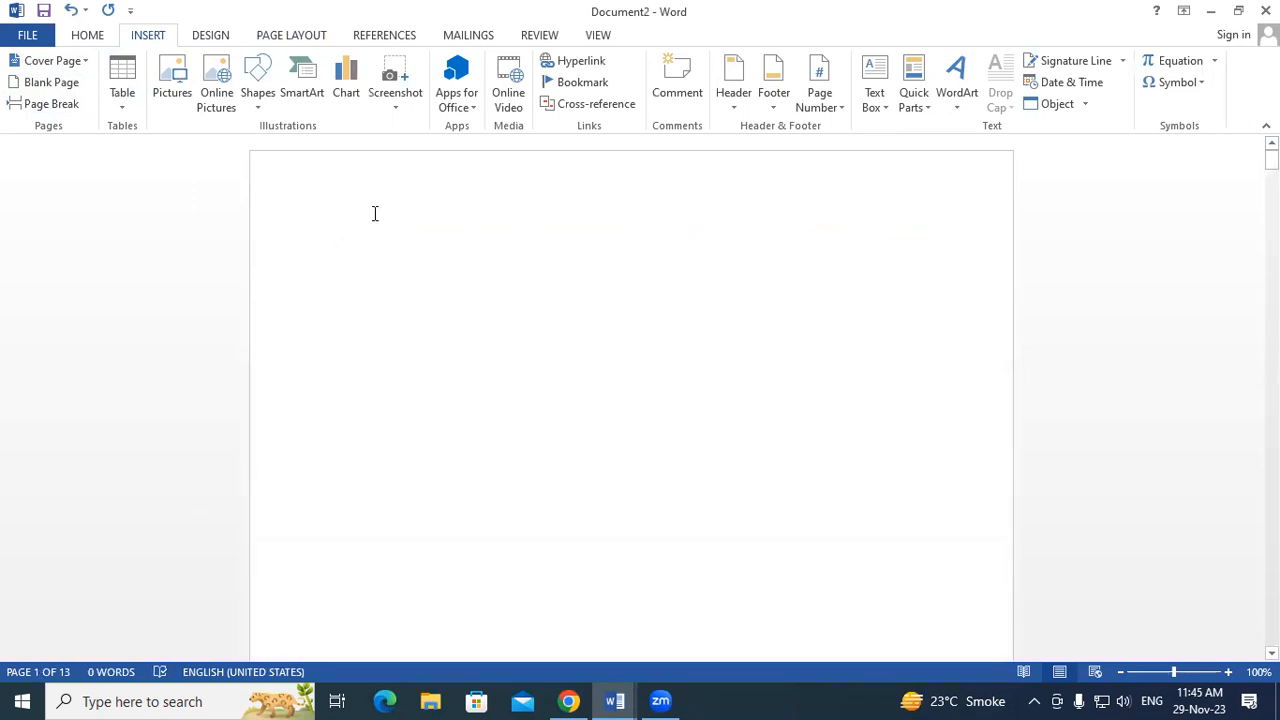
Insert an Odd Page section break at the start of the first page and review the pages around it.
left_click(298, 37)
left_click(257, 61)
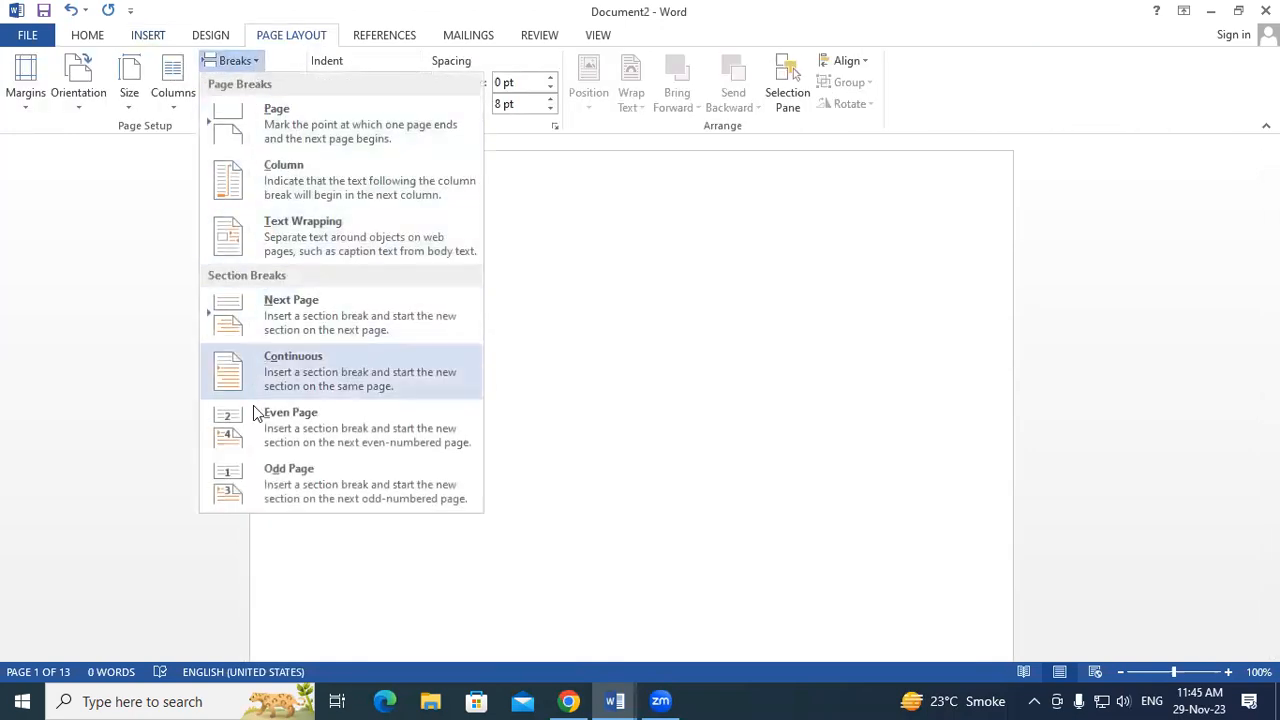
left_click(264, 480)
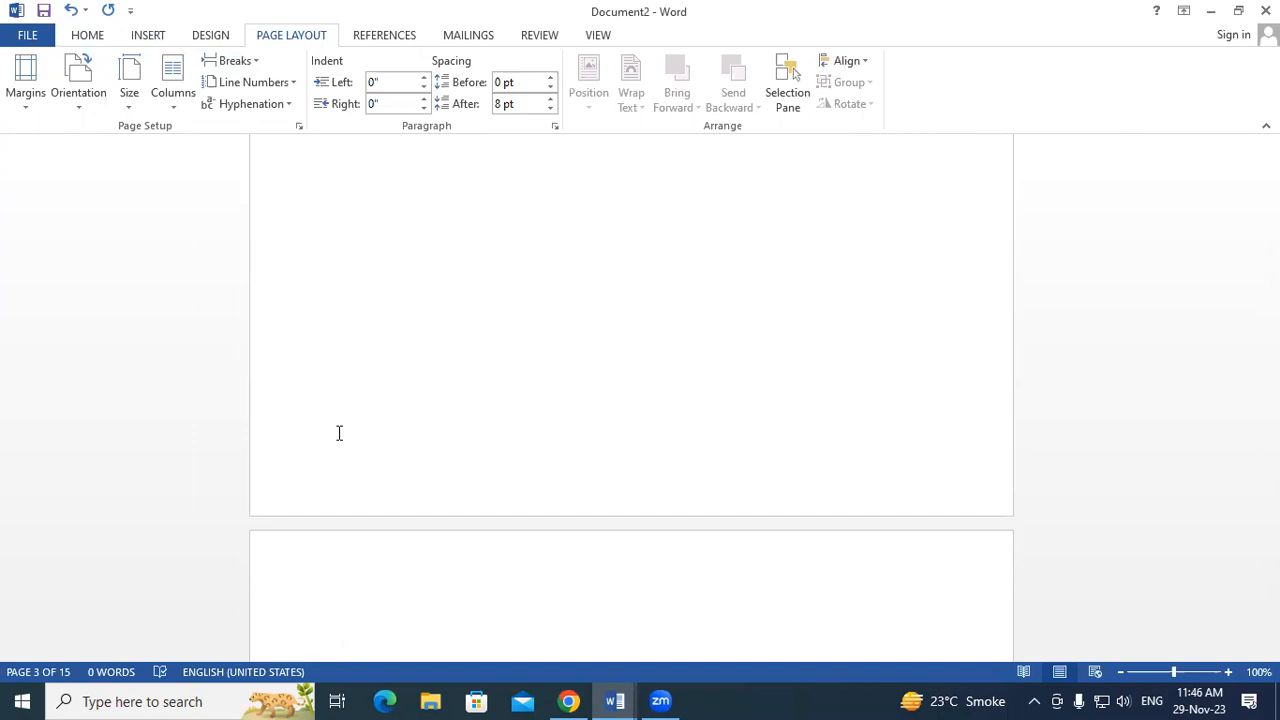
scroll(363, 426, "down", 5)
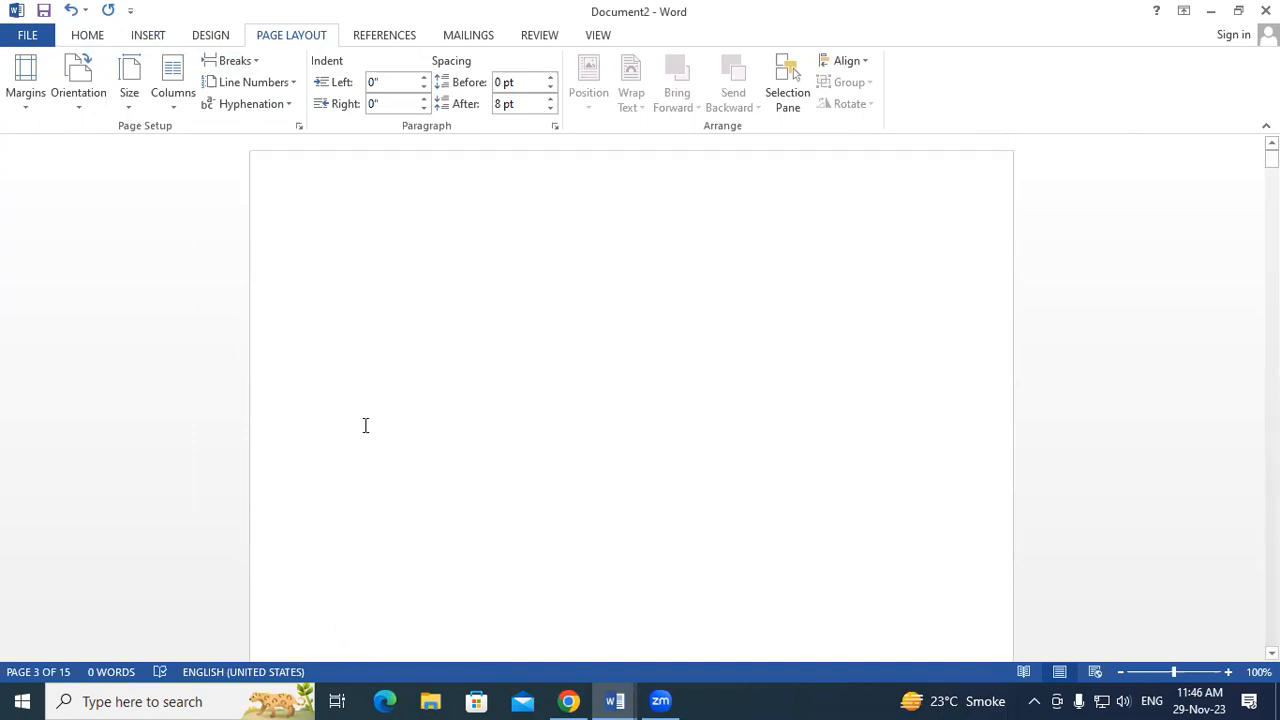
scroll(365, 426, "down", 10)
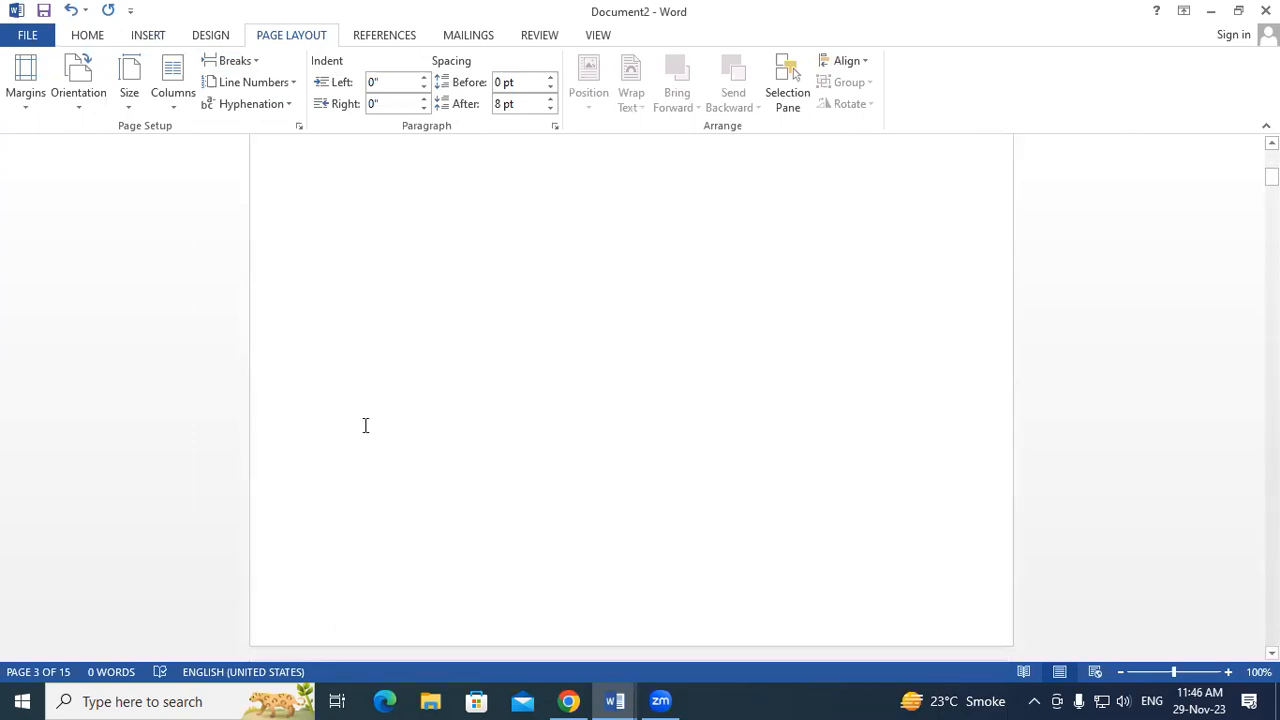
scroll(365, 426, "down", 1)
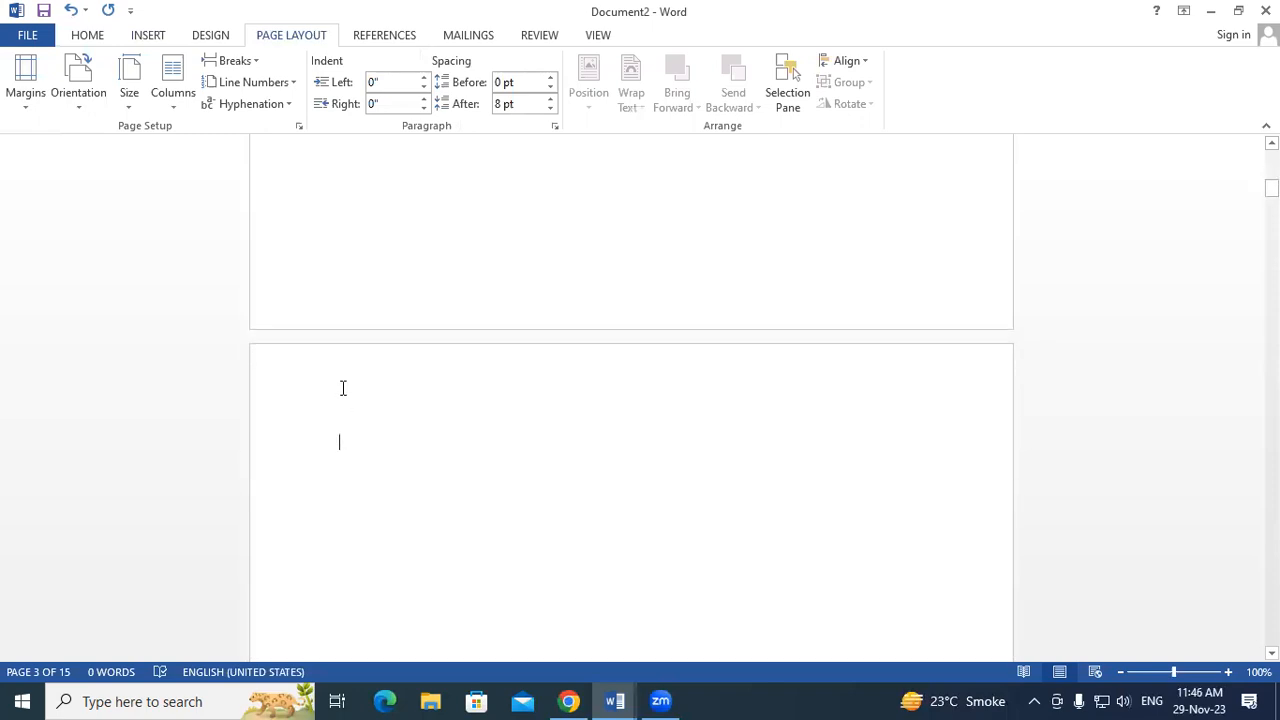
scroll(366, 240, "up", 15)
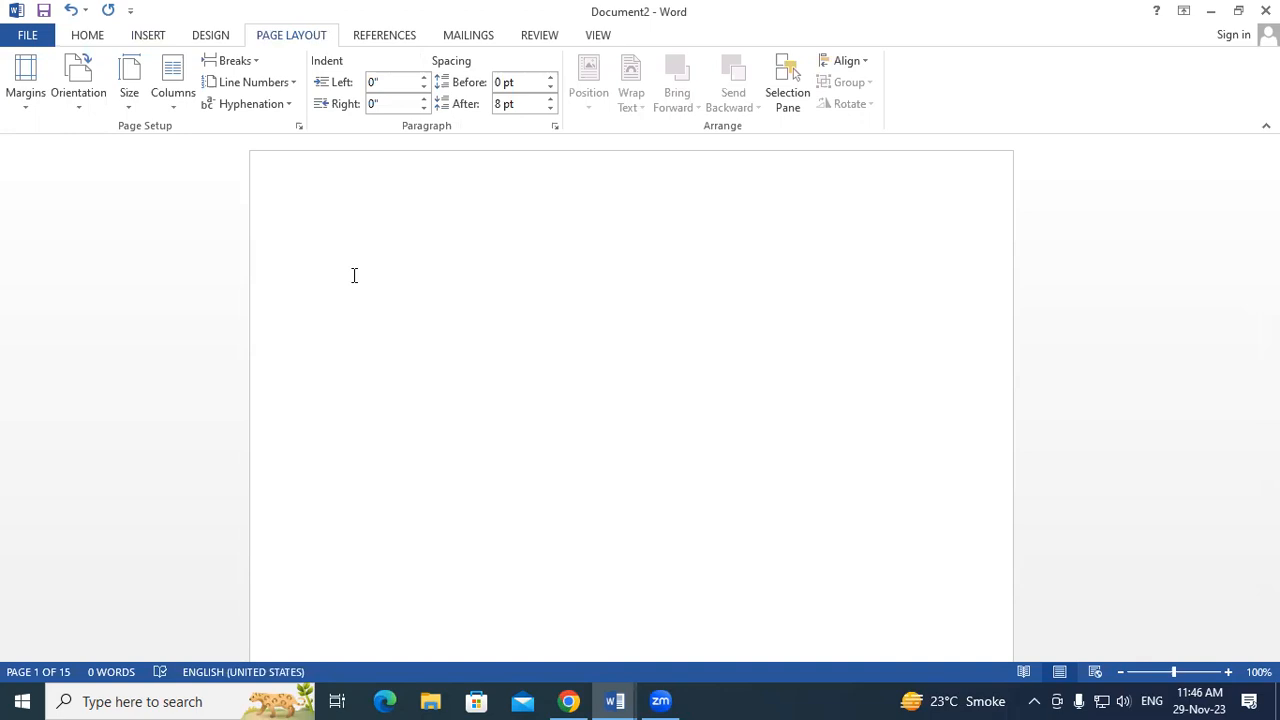
scroll(354, 275, "down", 6)
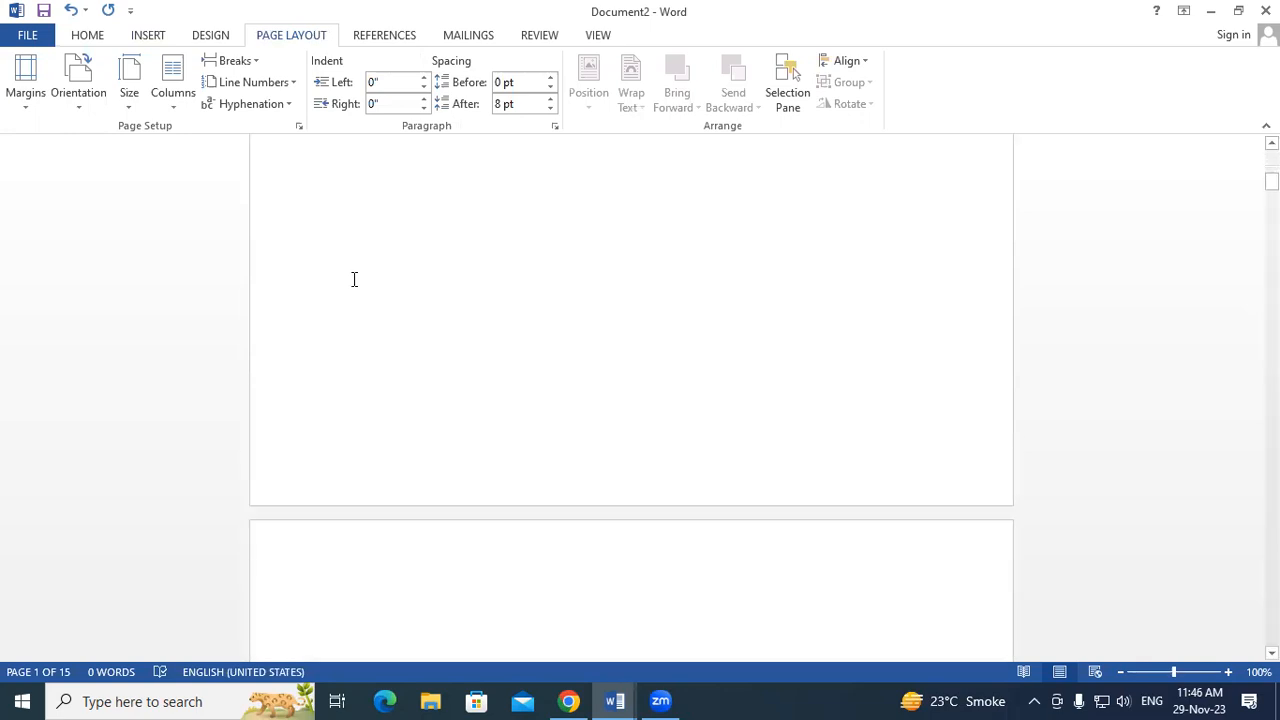
scroll(335, 320, "down", 1)
left_click(306, 391)
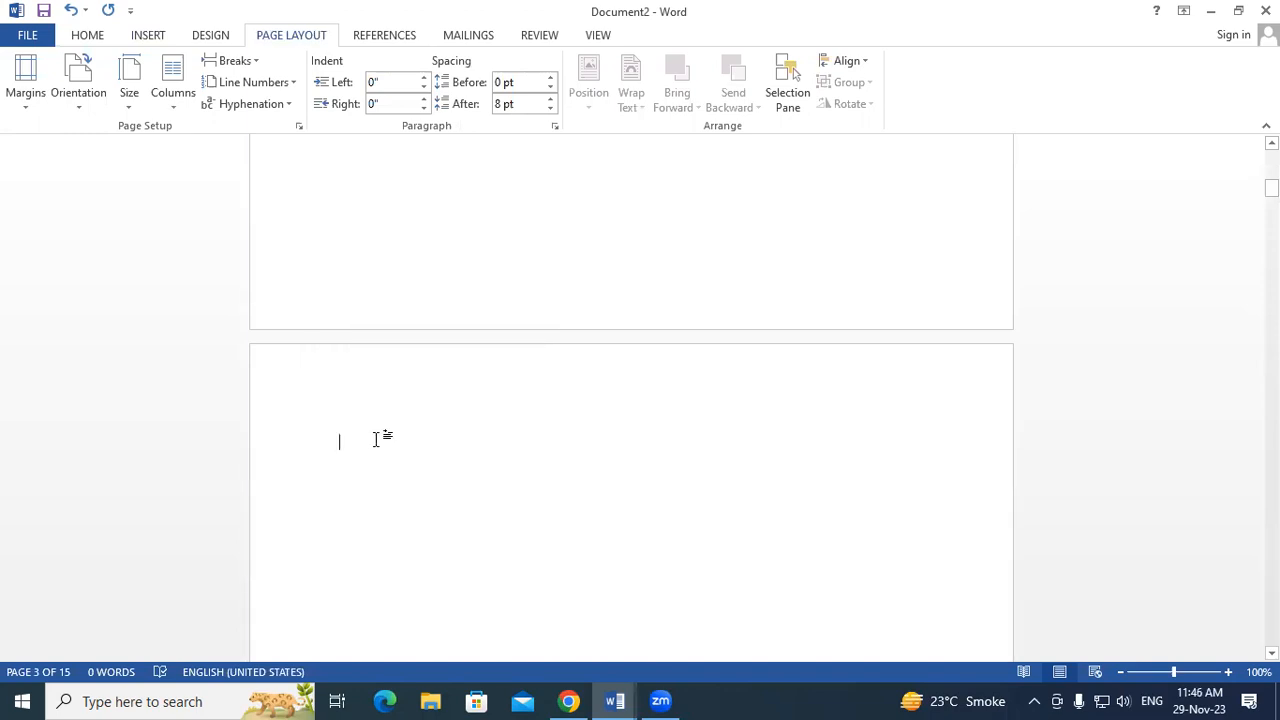
Undo the Odd Page section break and remove the last blank page of the document.
scroll(378, 438, "up", 5)
scroll(378, 438, "down", 10)
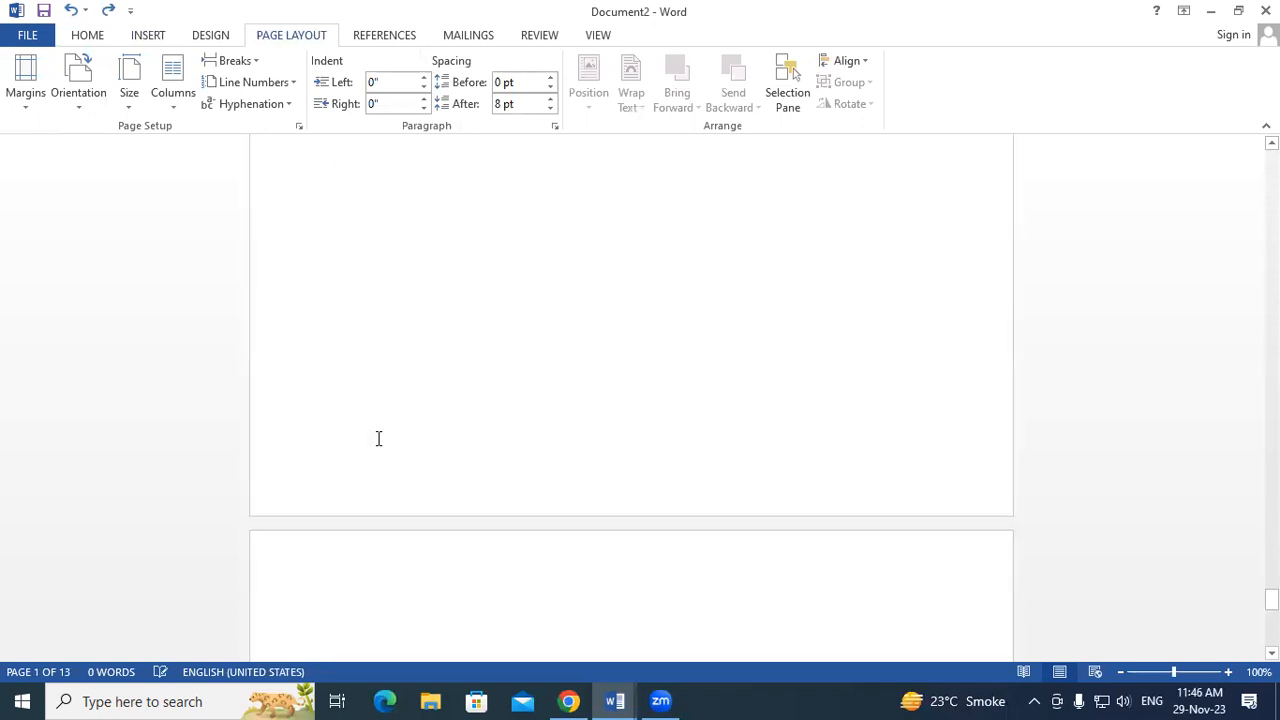
key("BackSpace")
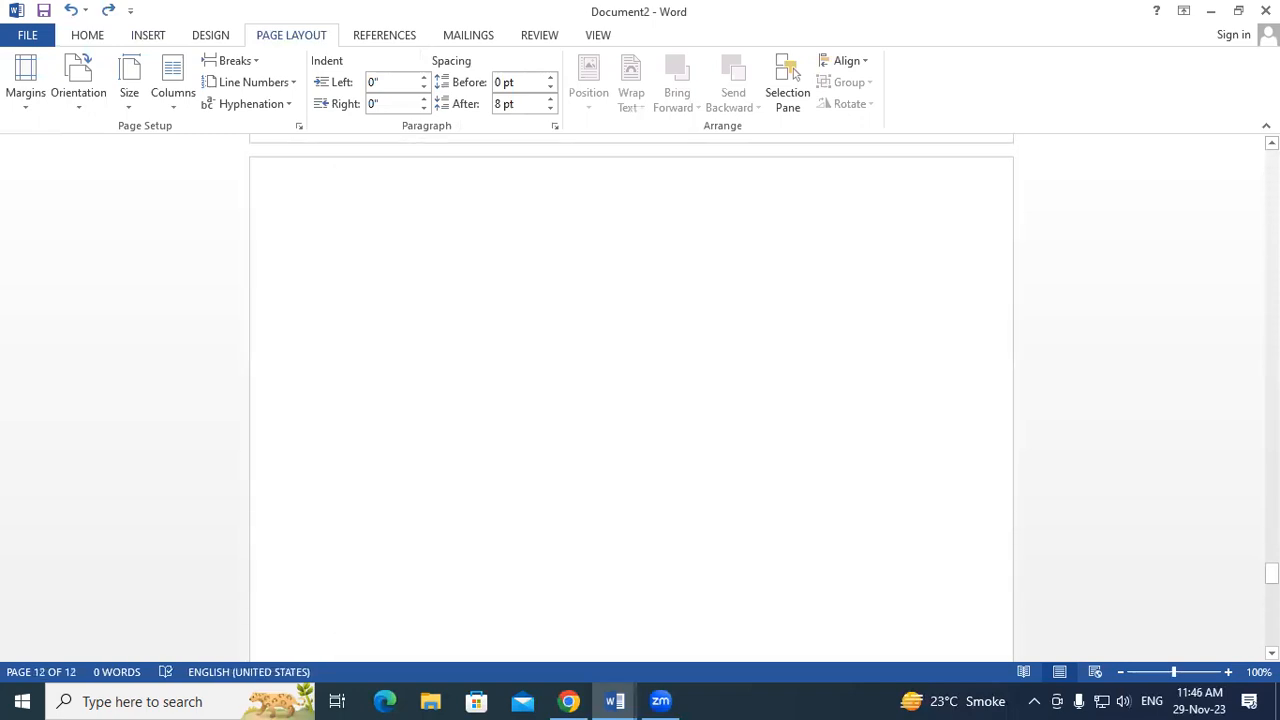
Insert an Even Page section break on the second page and review the pages that follow.
left_click_drag(1271, 572, 1271, 160)
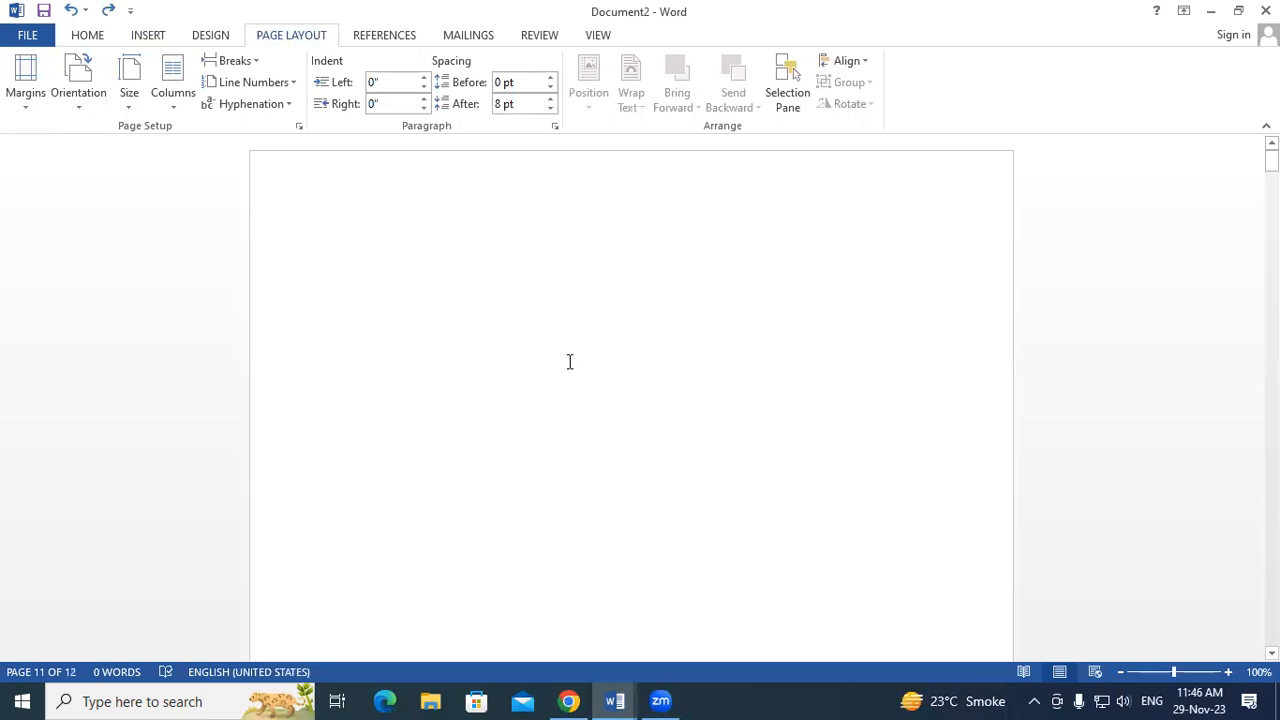
scroll(567, 361, "down", 5)
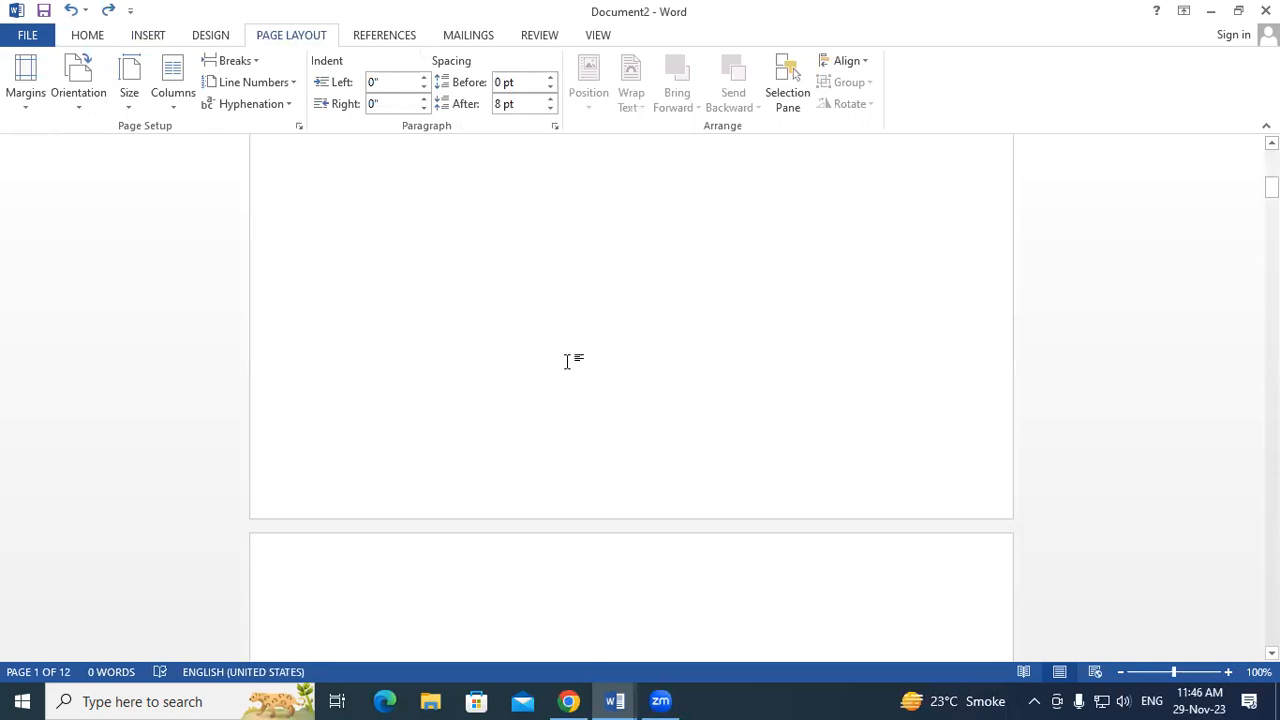
left_click(360, 388)
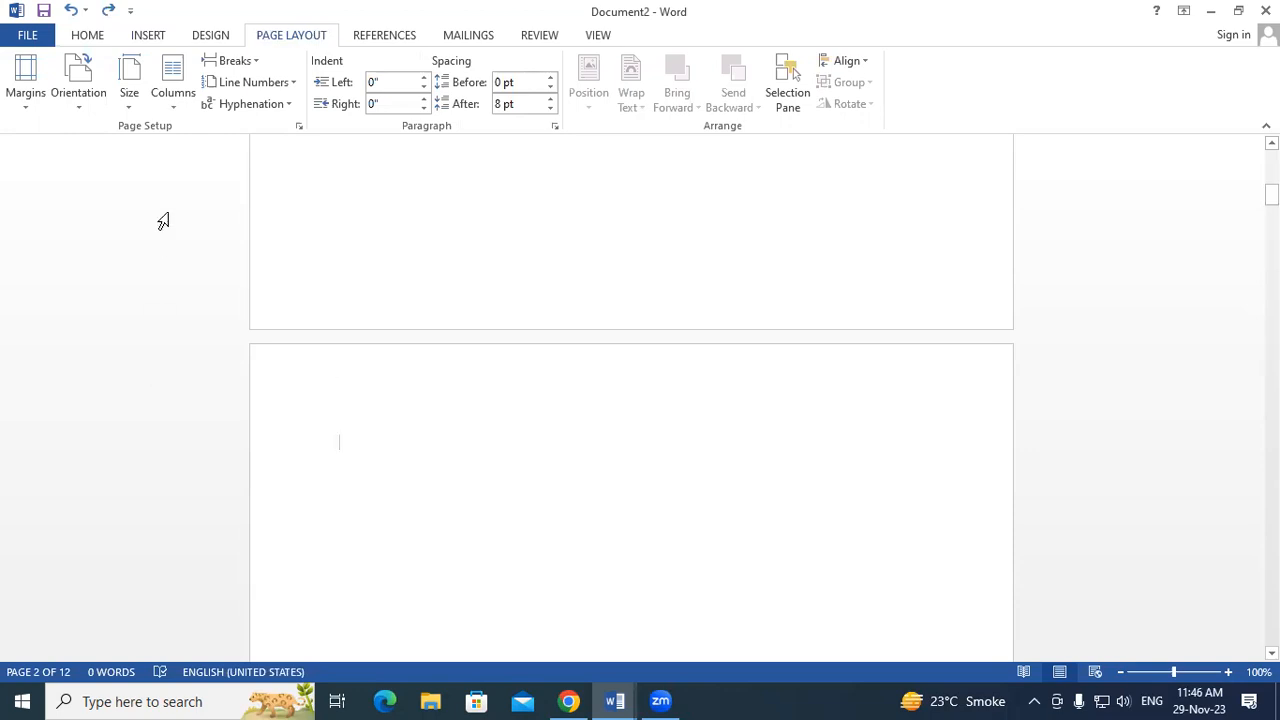
left_click(240, 60)
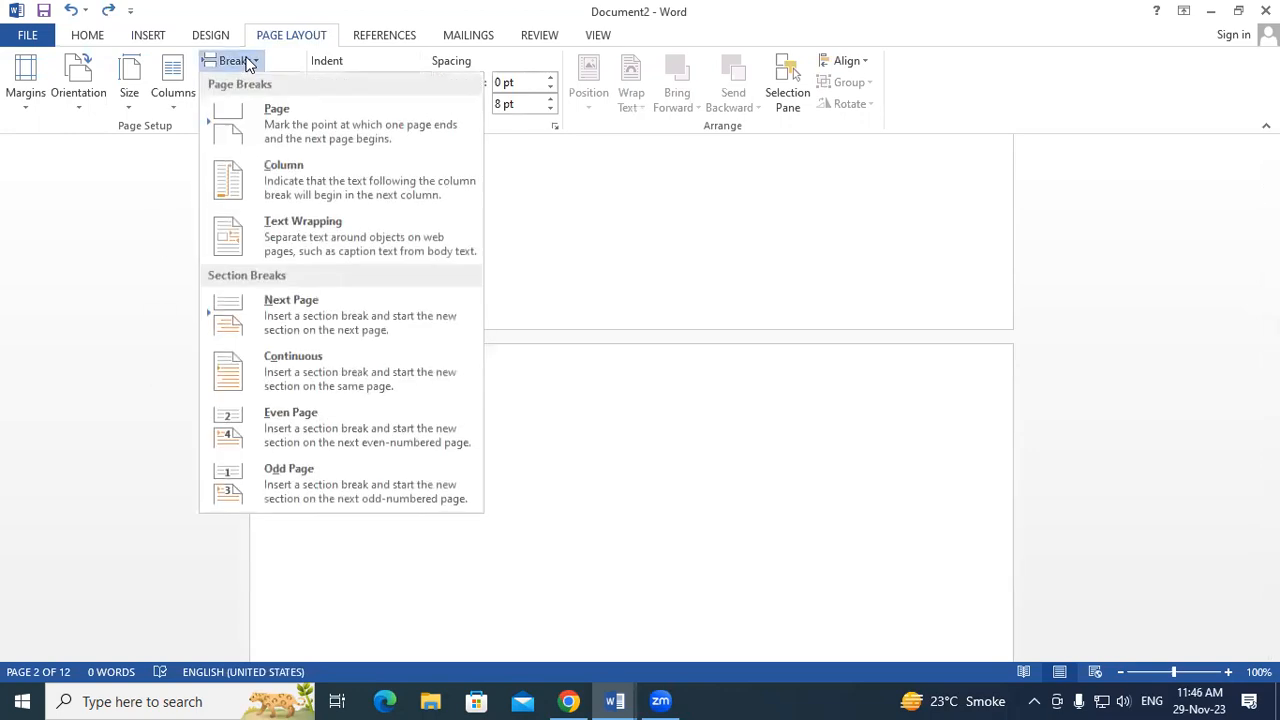
left_click(268, 418)
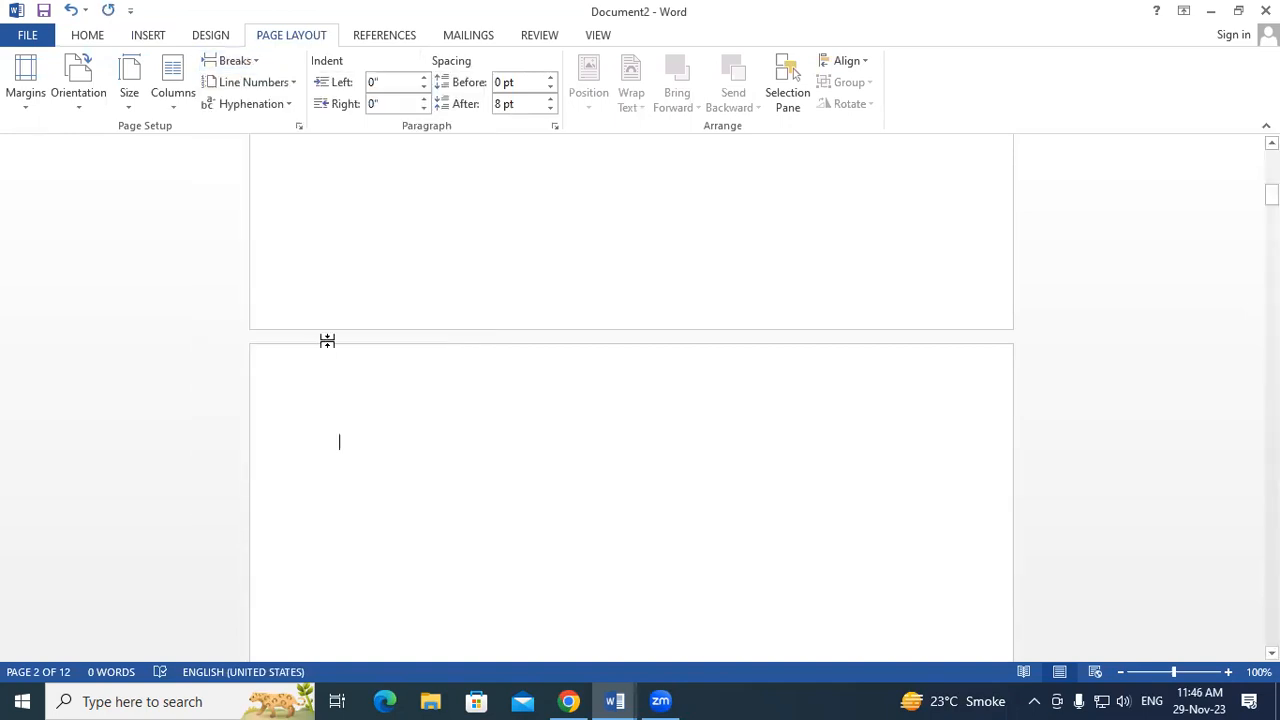
left_click(249, 60)
left_click(298, 420)
scroll(294, 427, "down", 3)
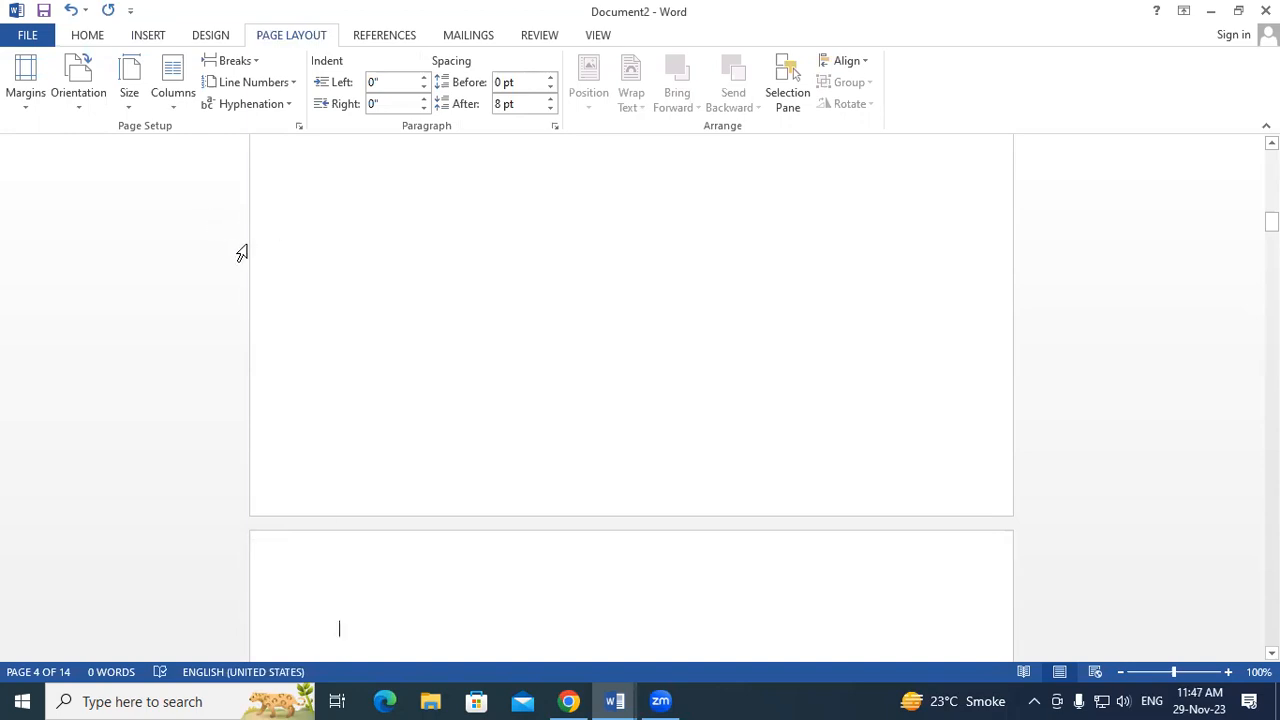
Close both open documents without saving their changes.
left_click(240, 61)
left_click(612, 315)
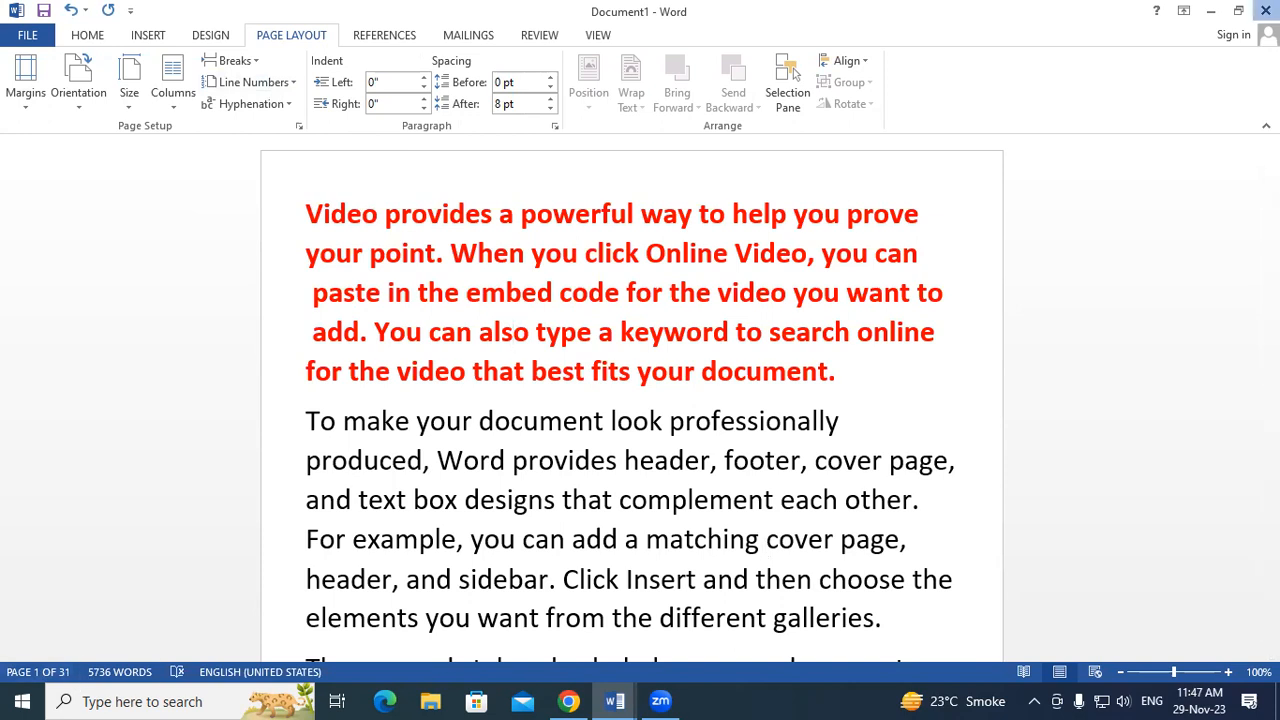
left_click(1266, 11)
left_click(641, 386)
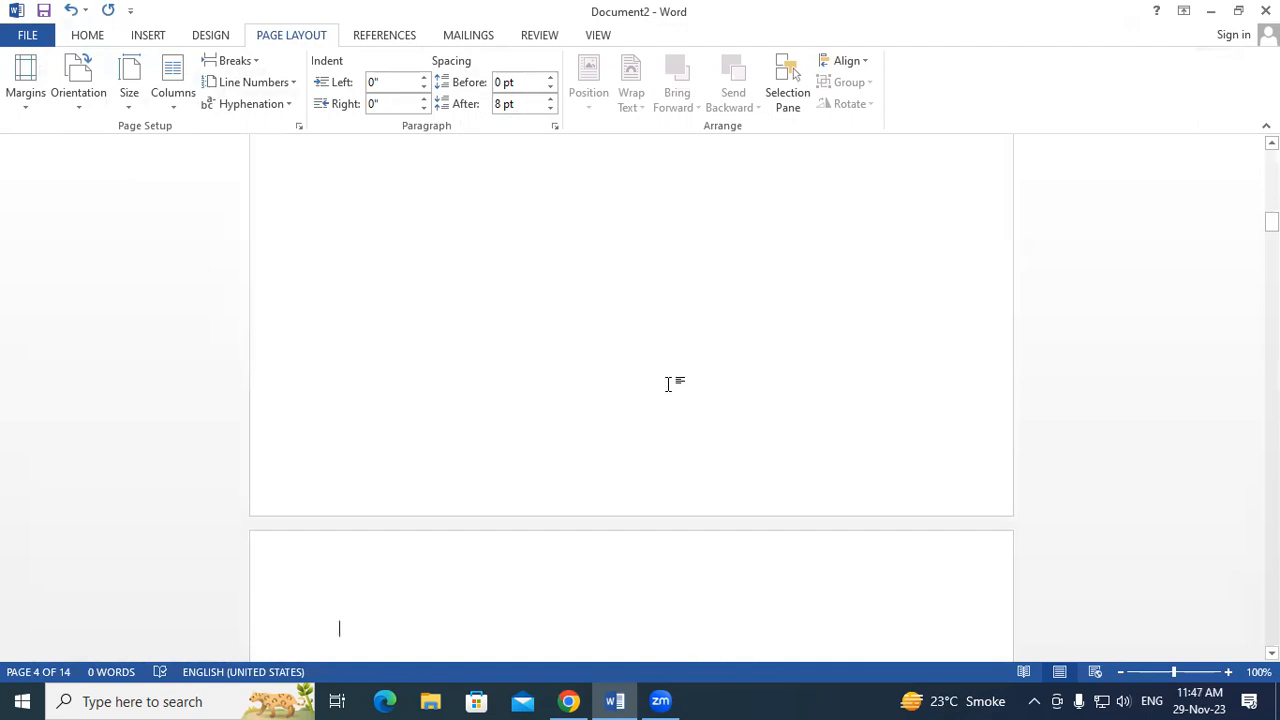
left_click(1266, 11)
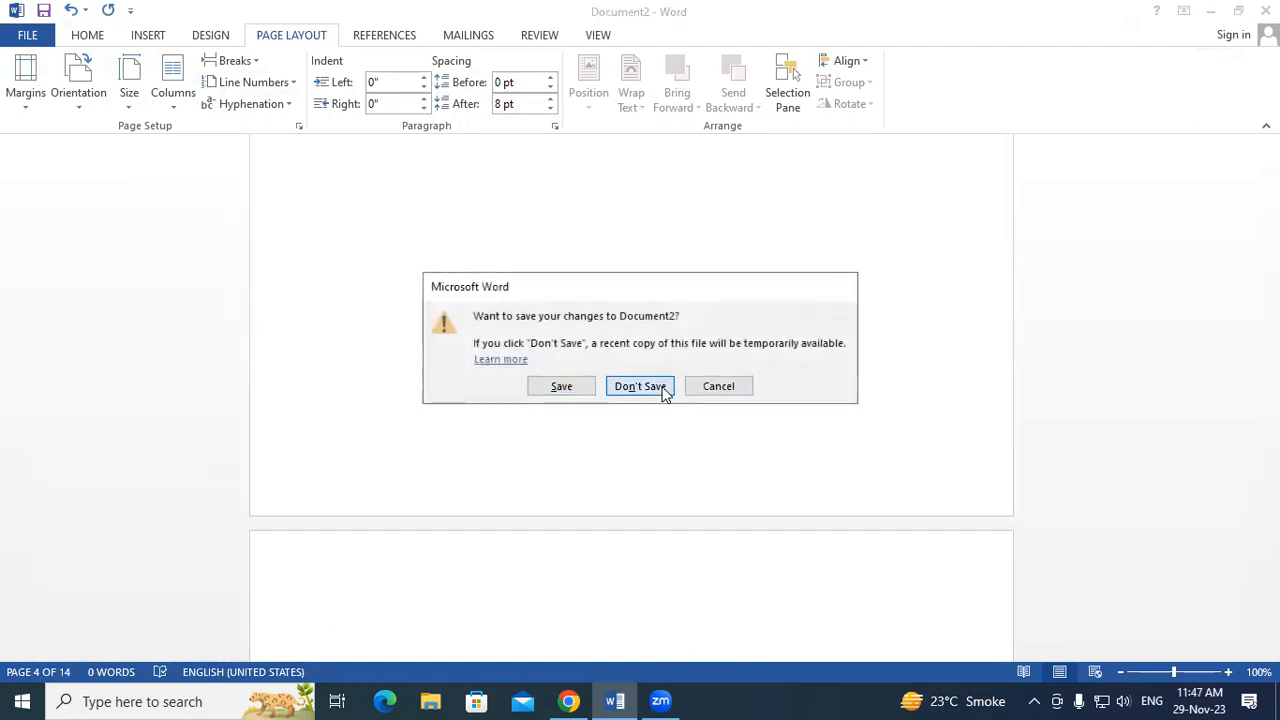
left_click(662, 390)
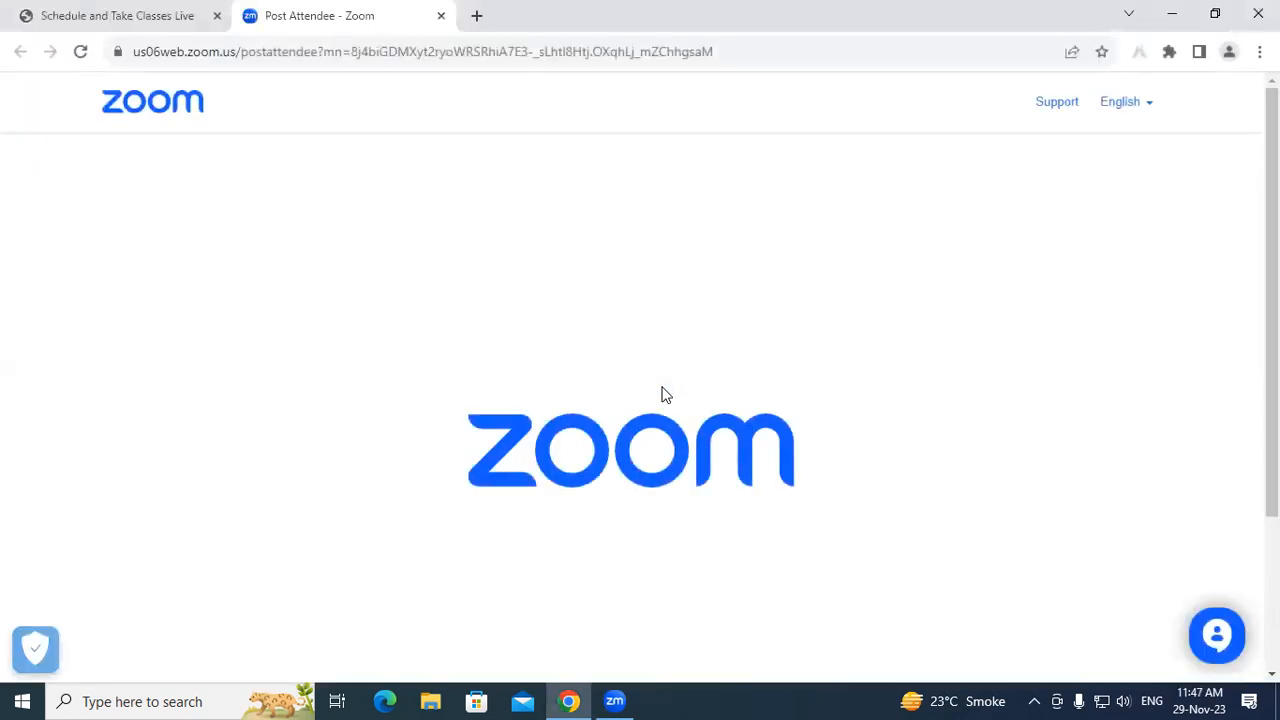
Launch Word again, dismiss the default program prompt and create a new blank document.
key("super+r")
key("Return")
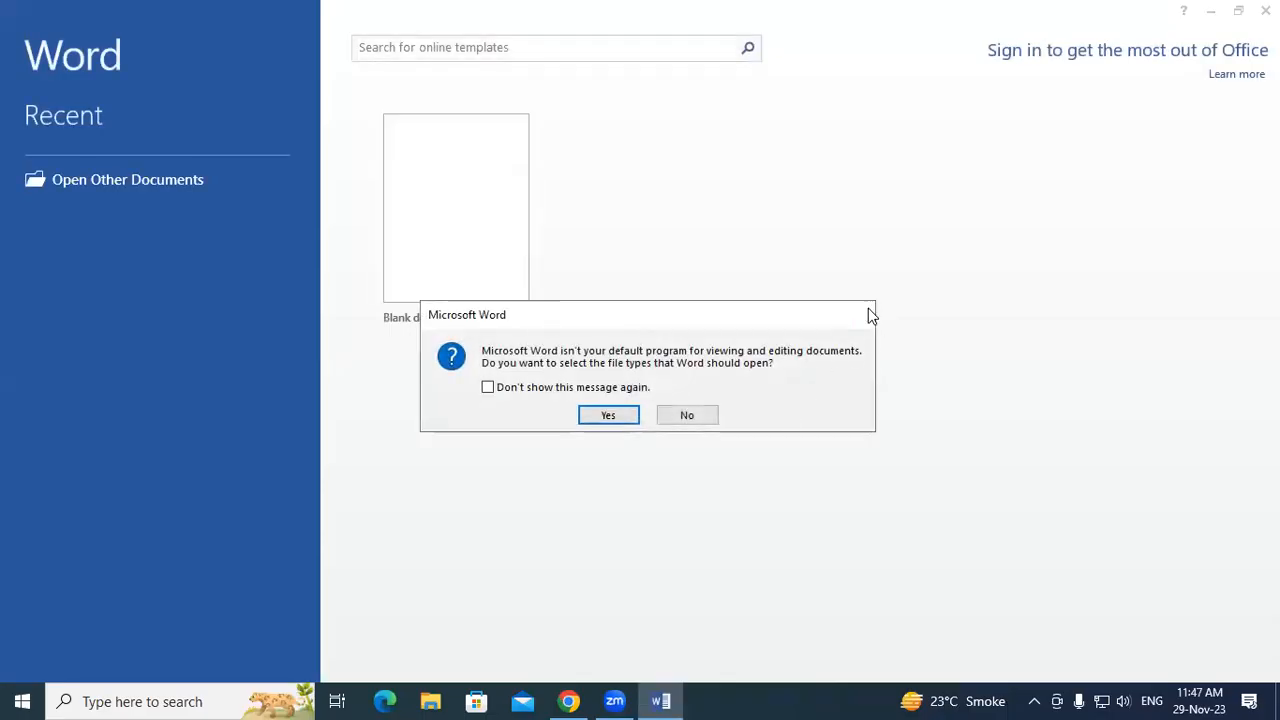
left_click(864, 312)
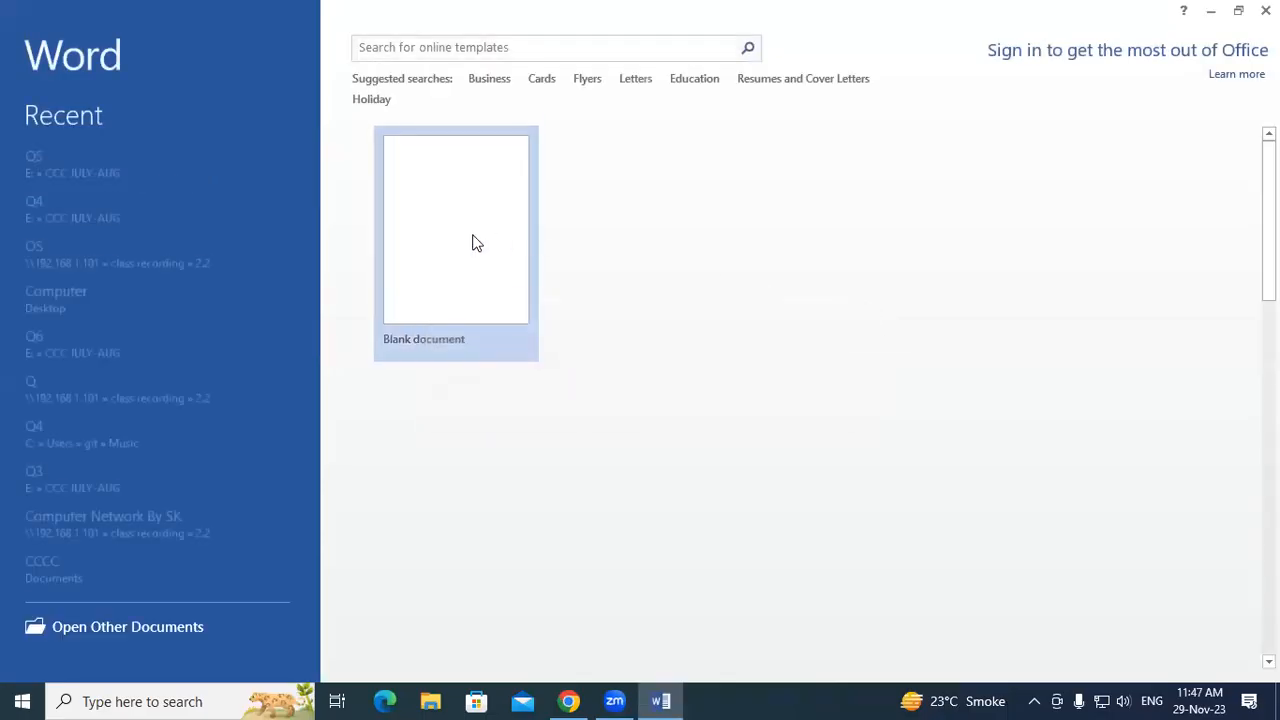
left_click(476, 243)
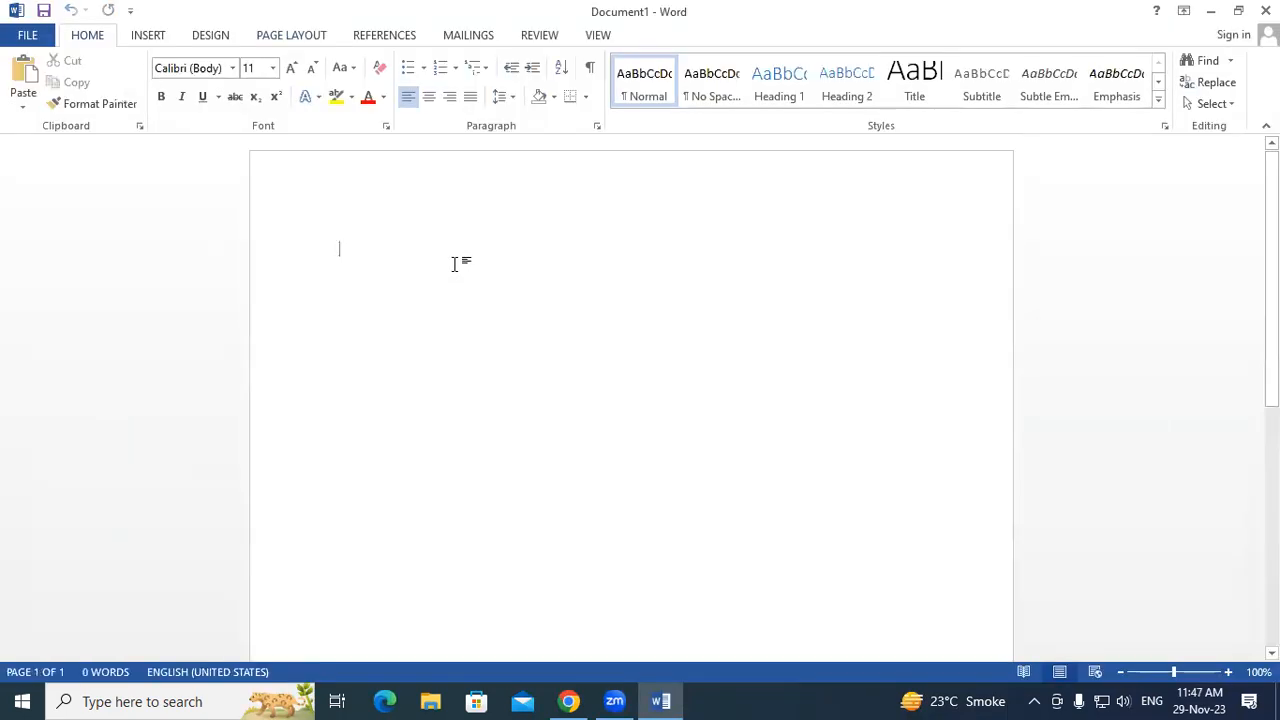
Fill the blank document with 150 paragraphs of sample text using =rand(150).
type("=ran")
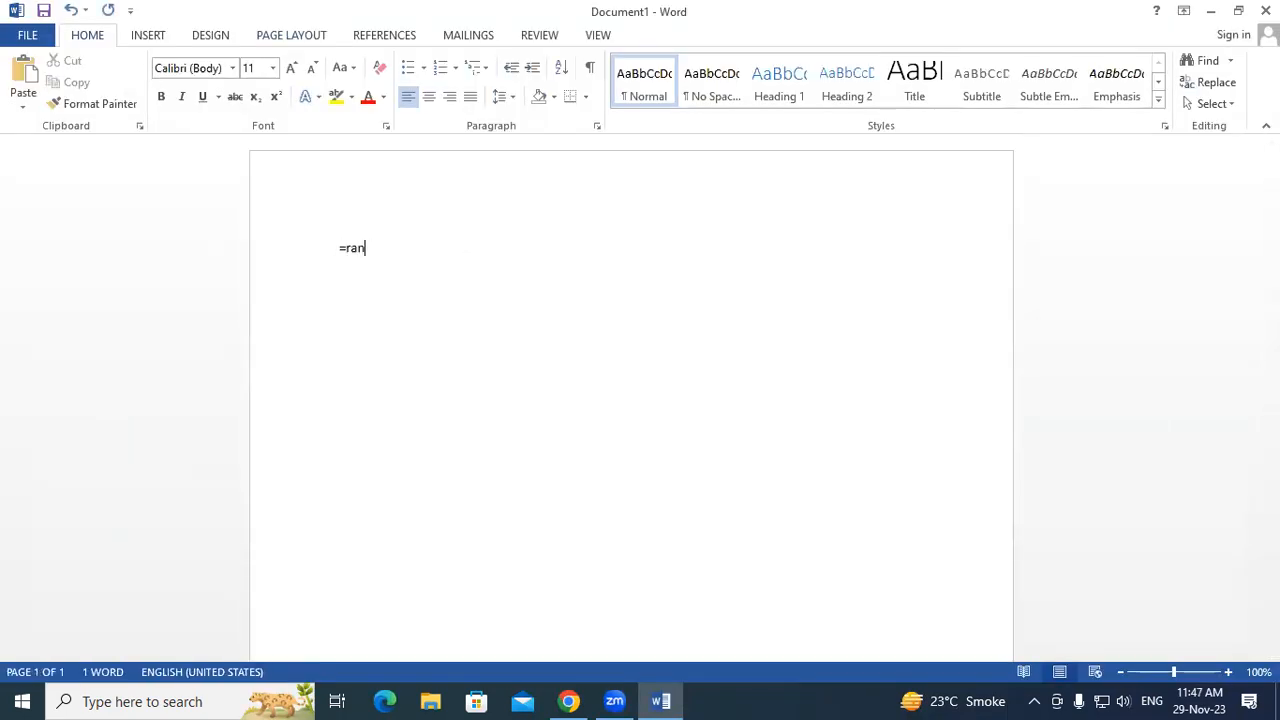
type("d(150")
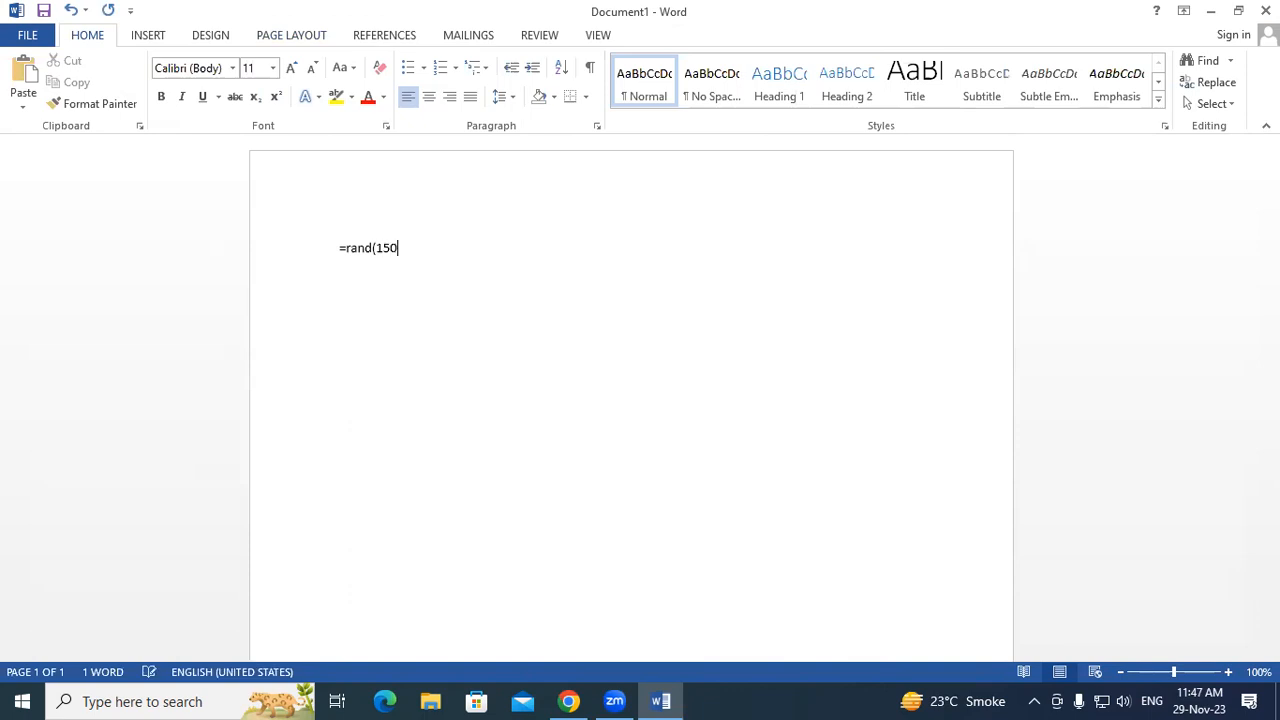
type(")")
key("Return")
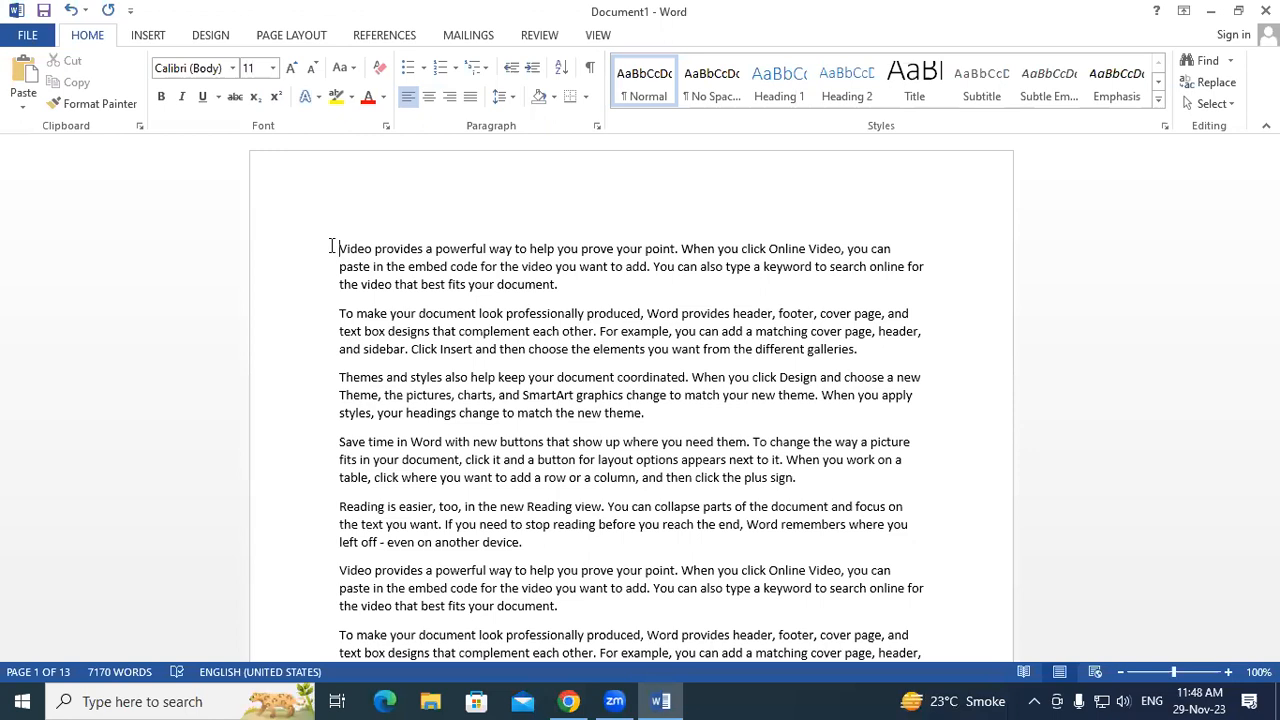
Increase the font size of all the sample text by two steps.
key("ctrl+a")
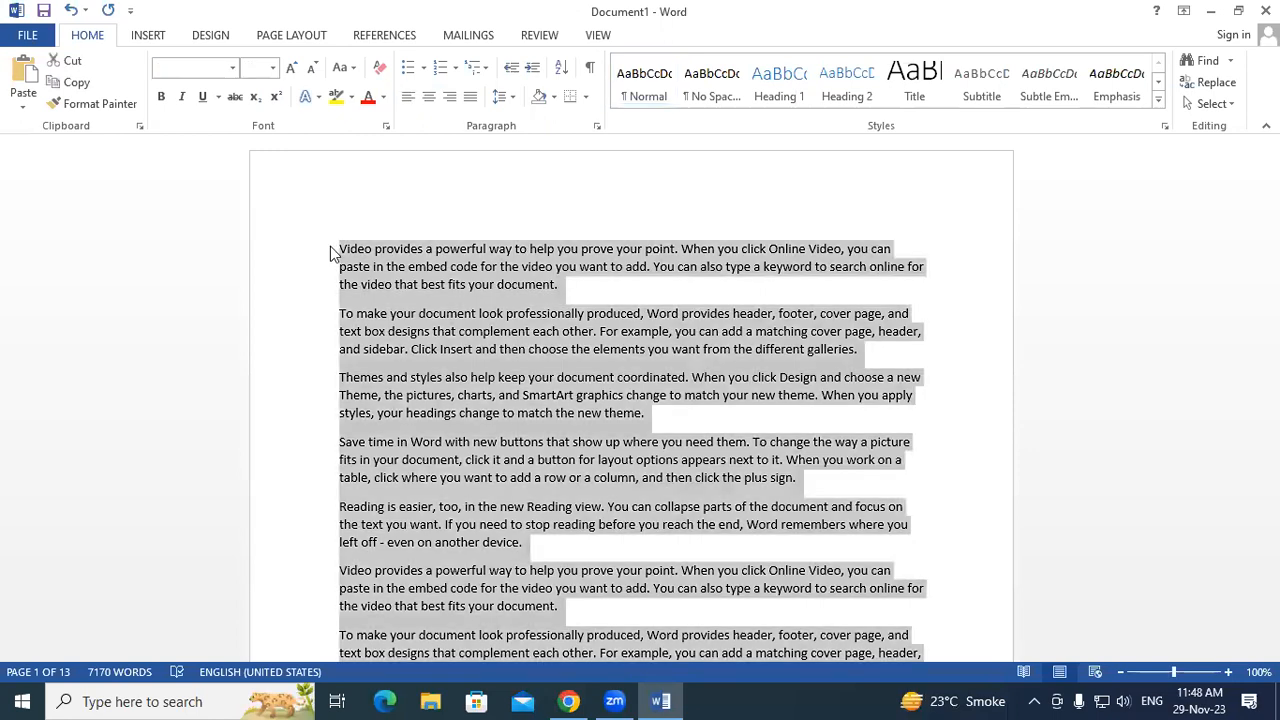
key("ctrl+shift+period")
key("ctrl+shift+period")
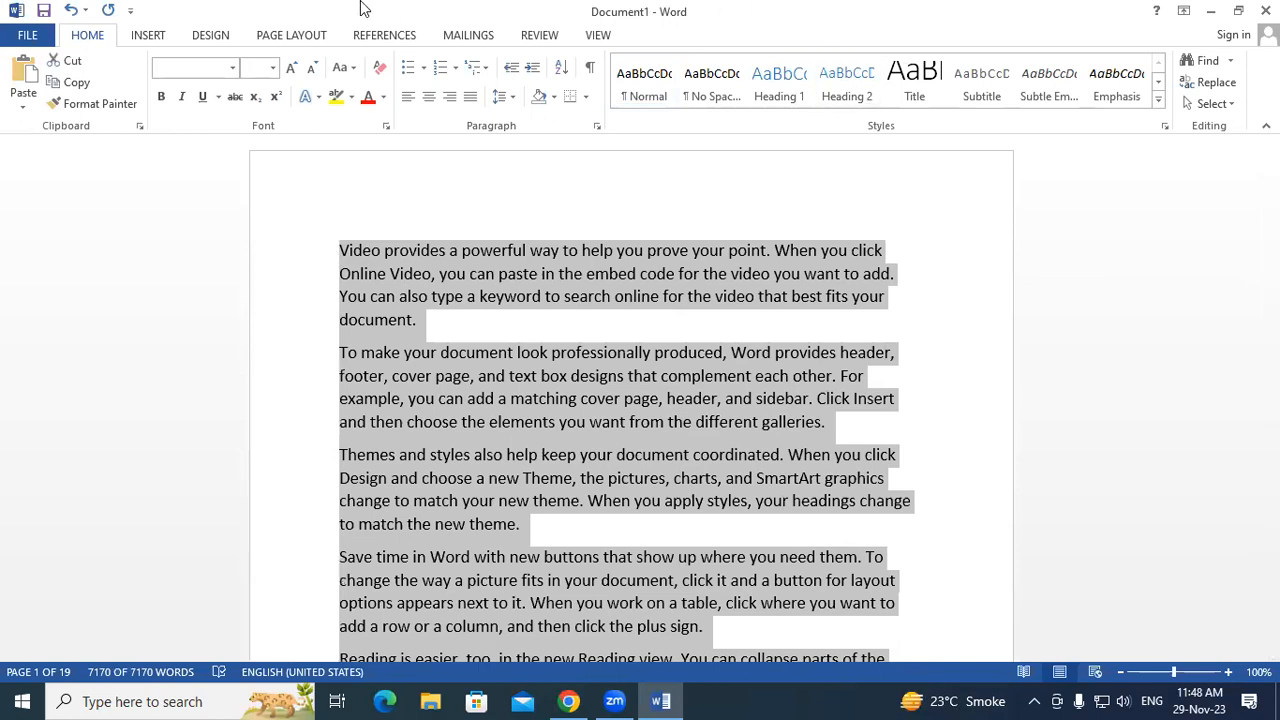
Add Continuous line numbers to the whole document and check the numbering through to the last page.
left_click(291, 36)
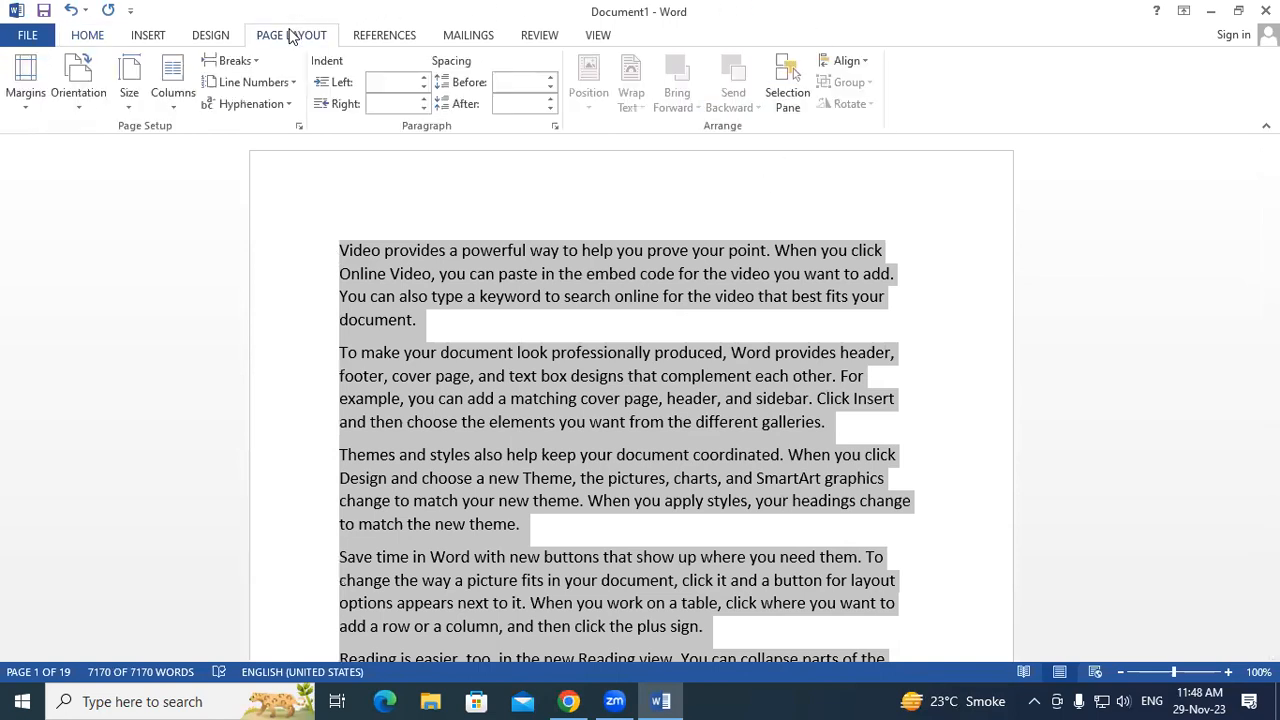
left_click(278, 87)
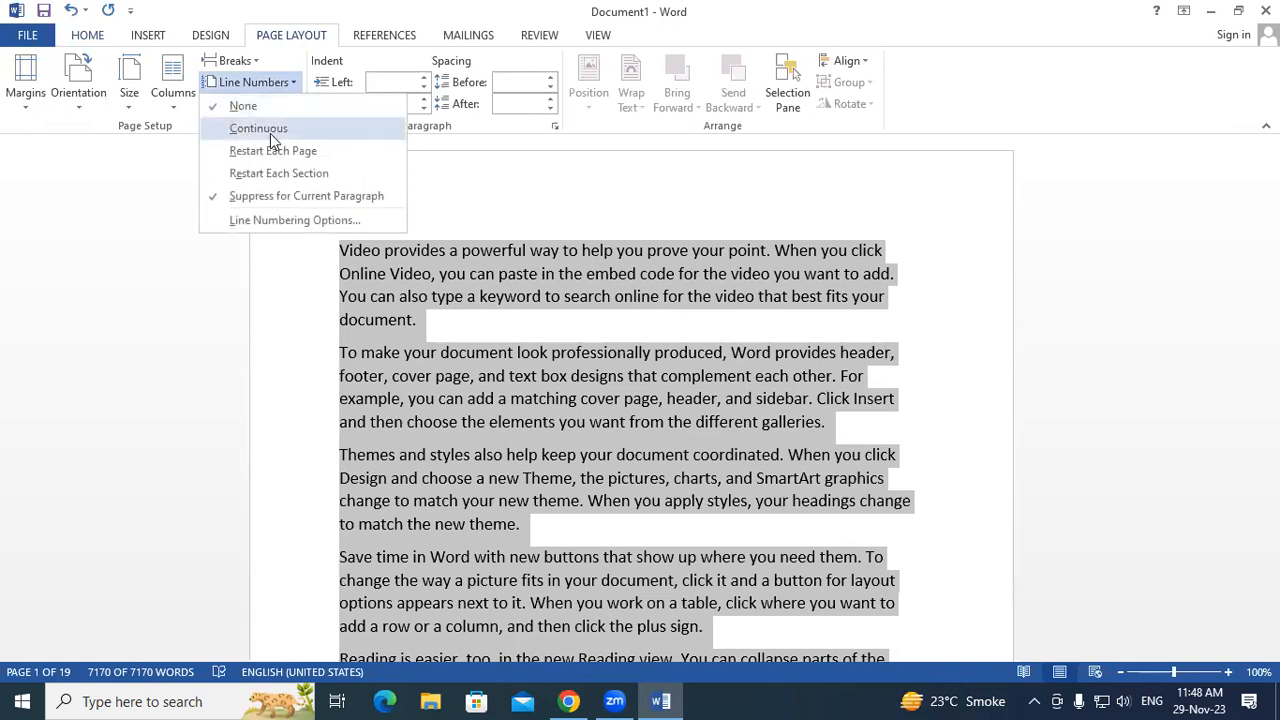
left_click(270, 133)
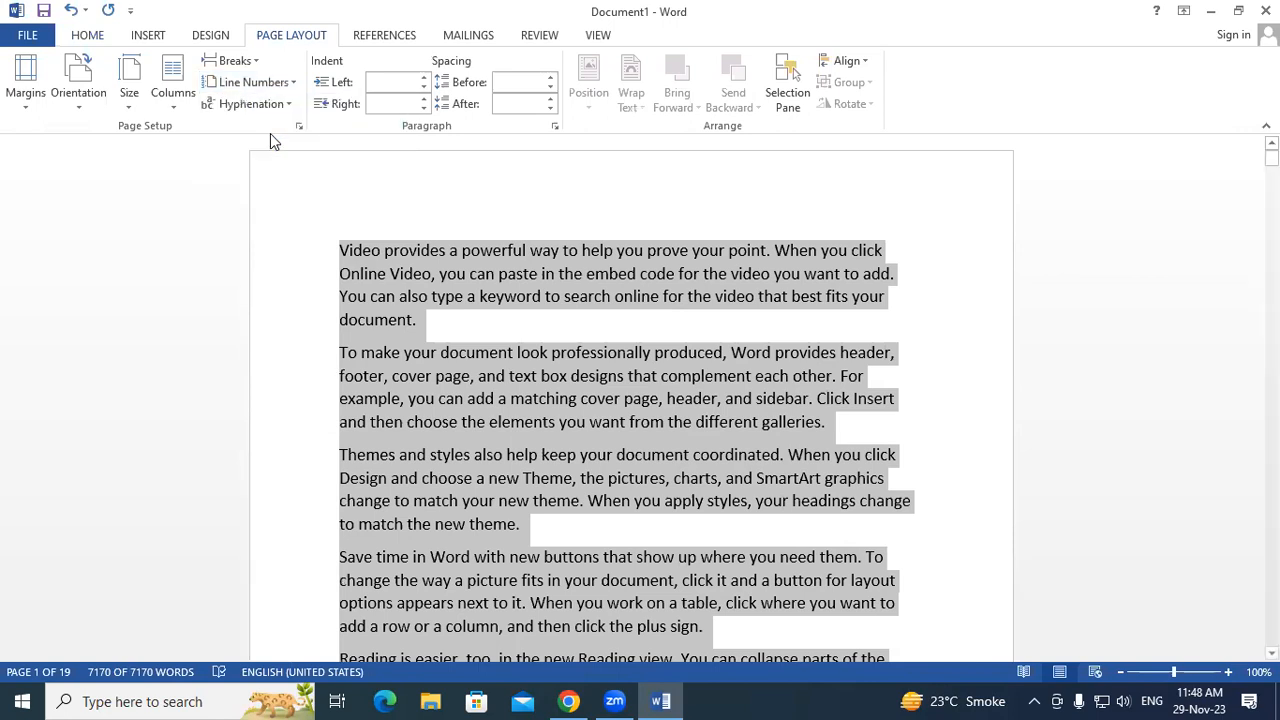
left_click(538, 332)
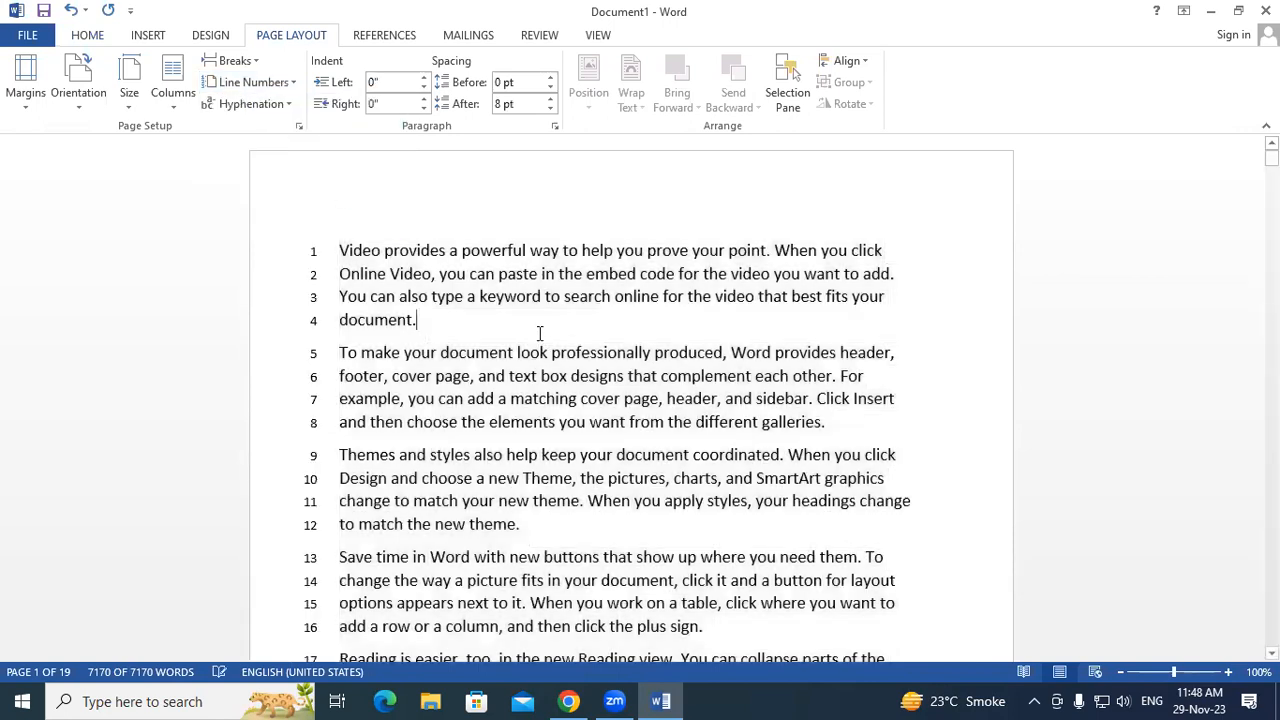
left_click_drag(1271, 158, 1271, 642)
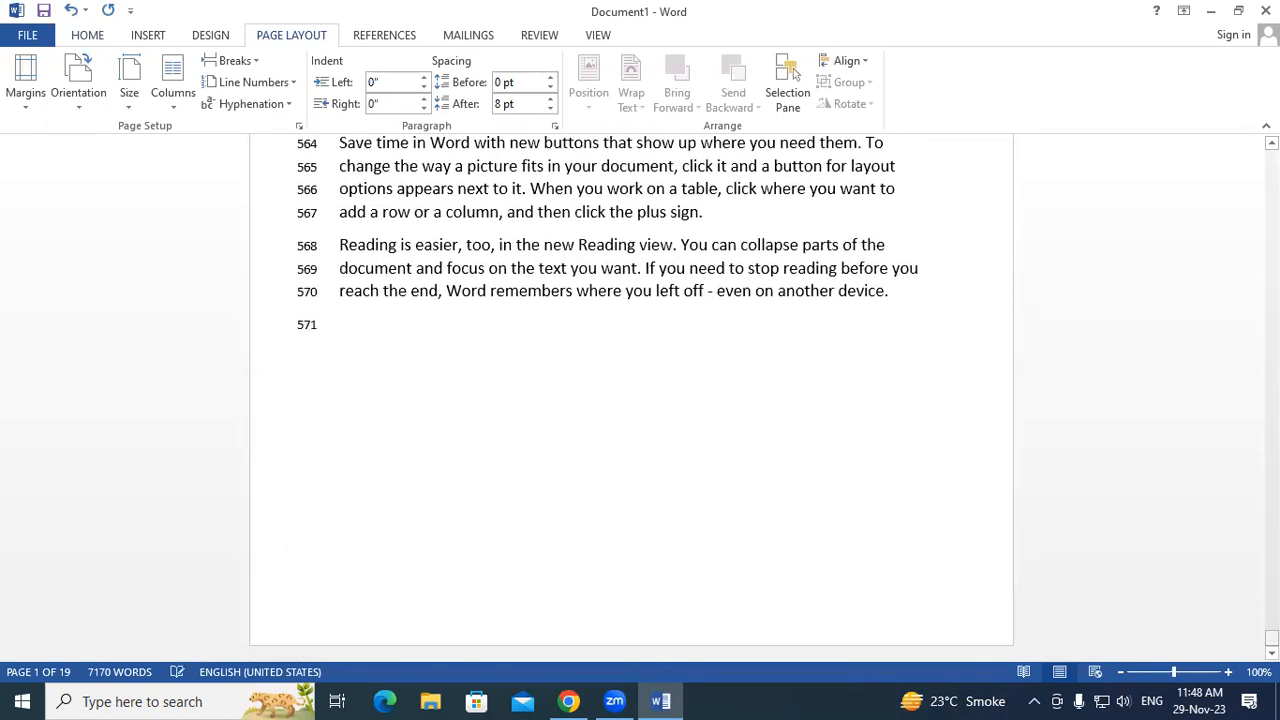
Clear the line numbers from the whole document and apply Restart Each Page numbering to all the text.
left_click(894, 340)
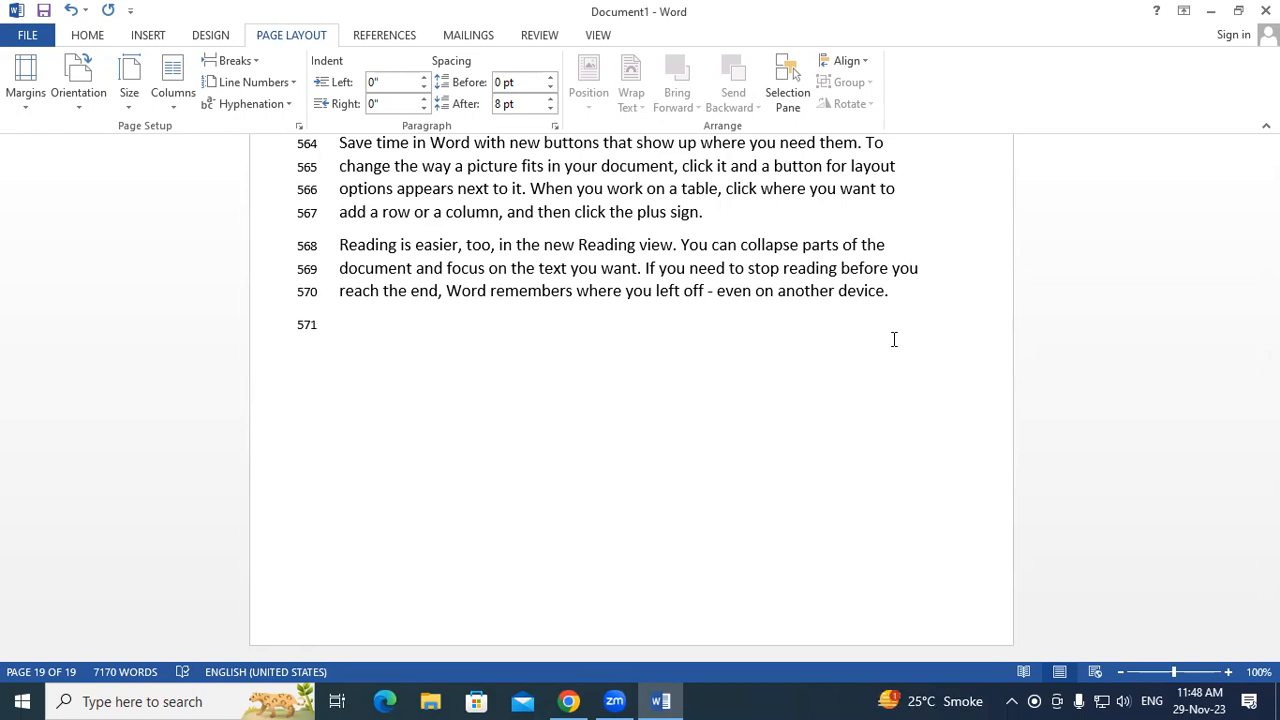
key("ctrl+a")
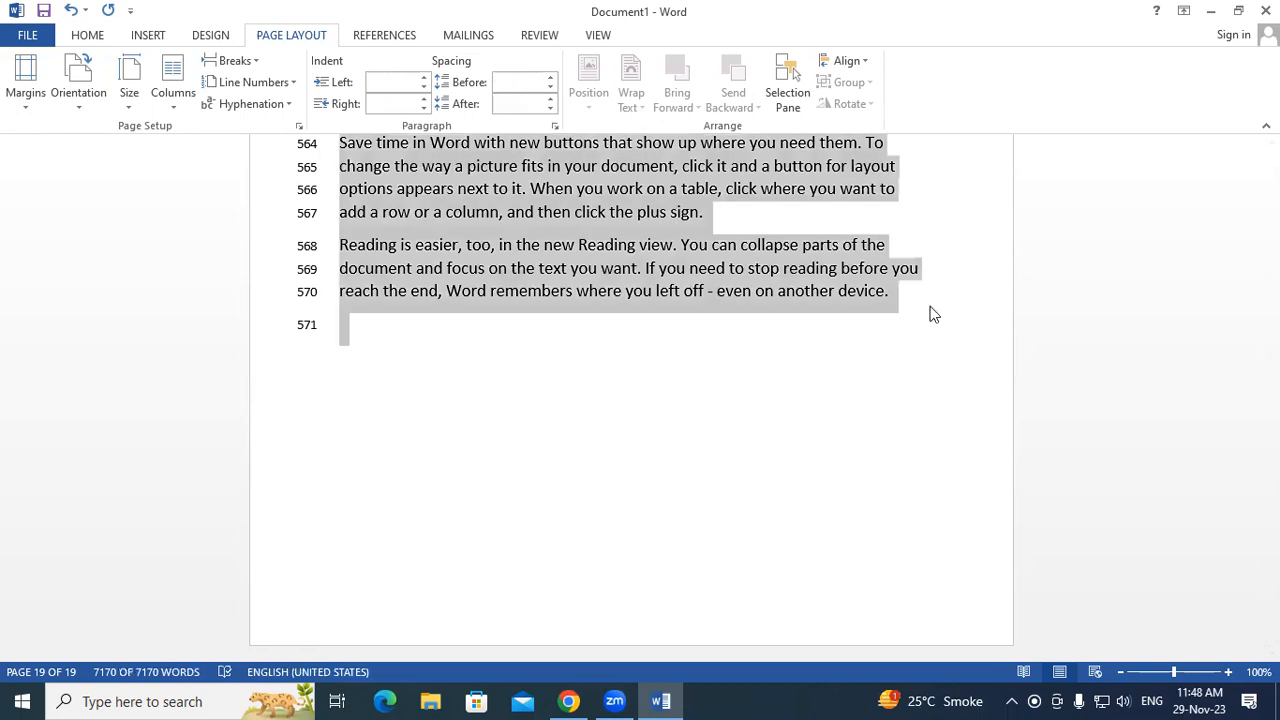
left_click(257, 81)
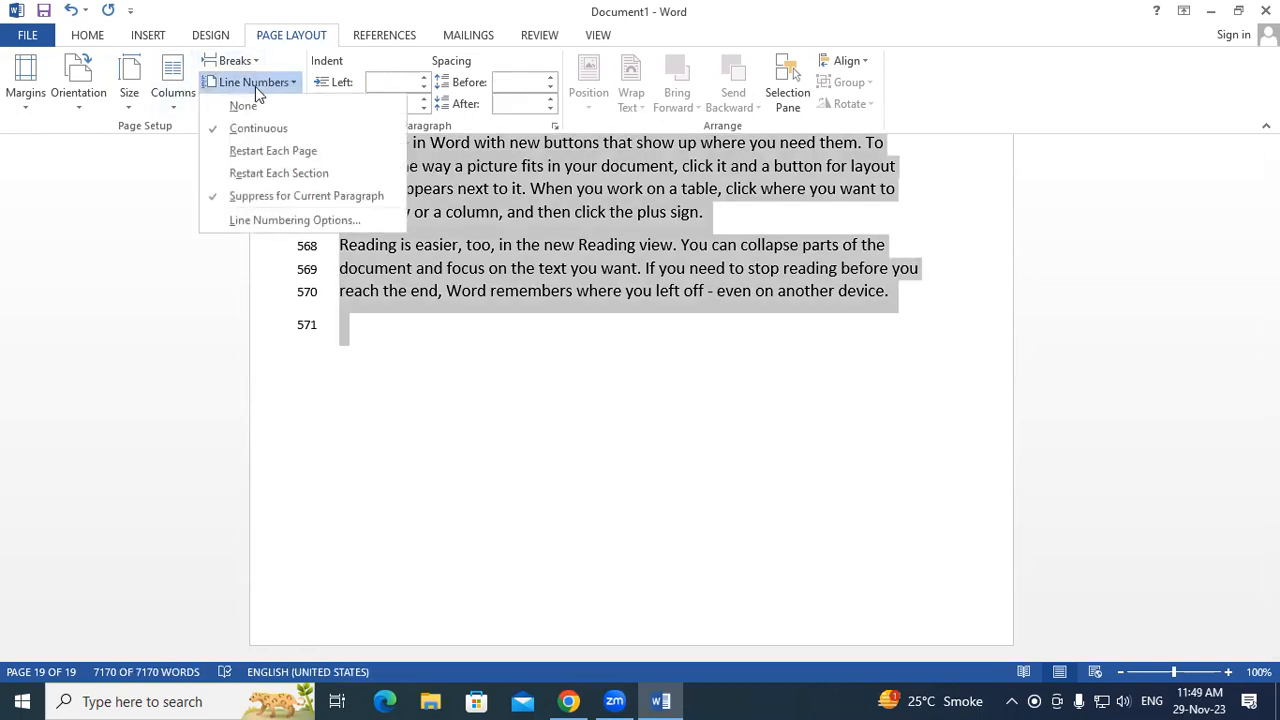
left_click(255, 104)
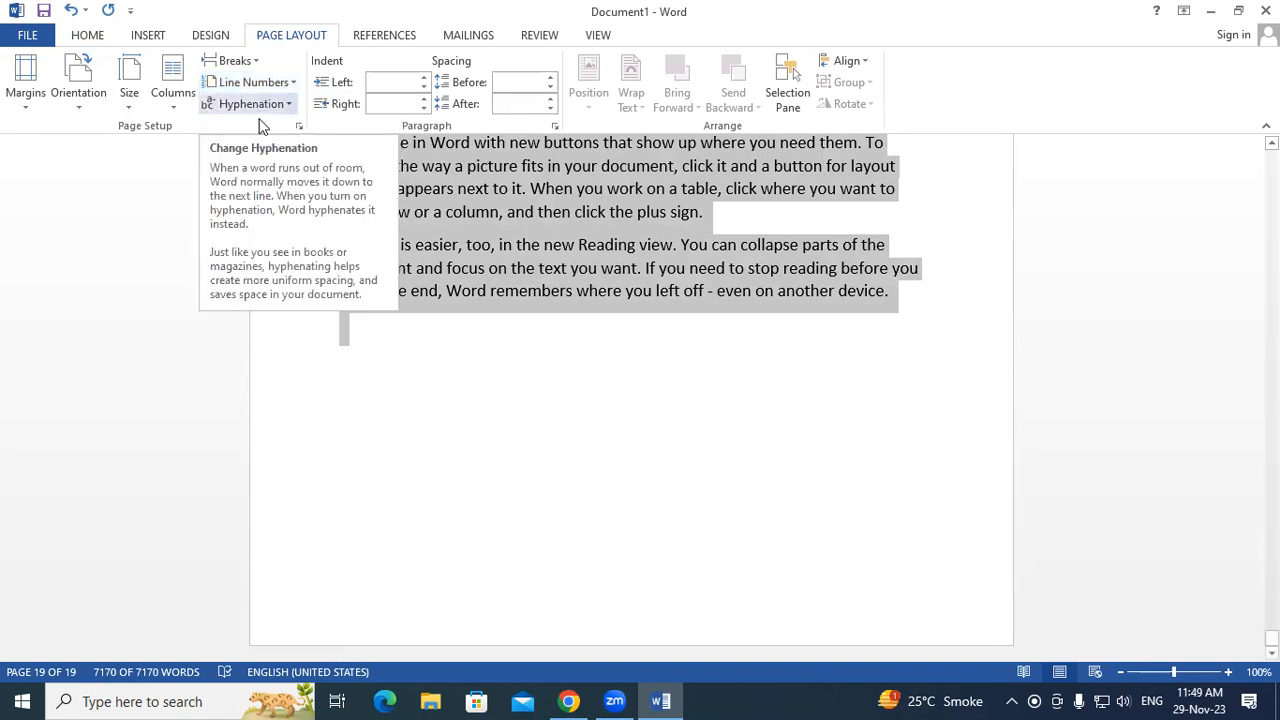
left_click(250, 84)
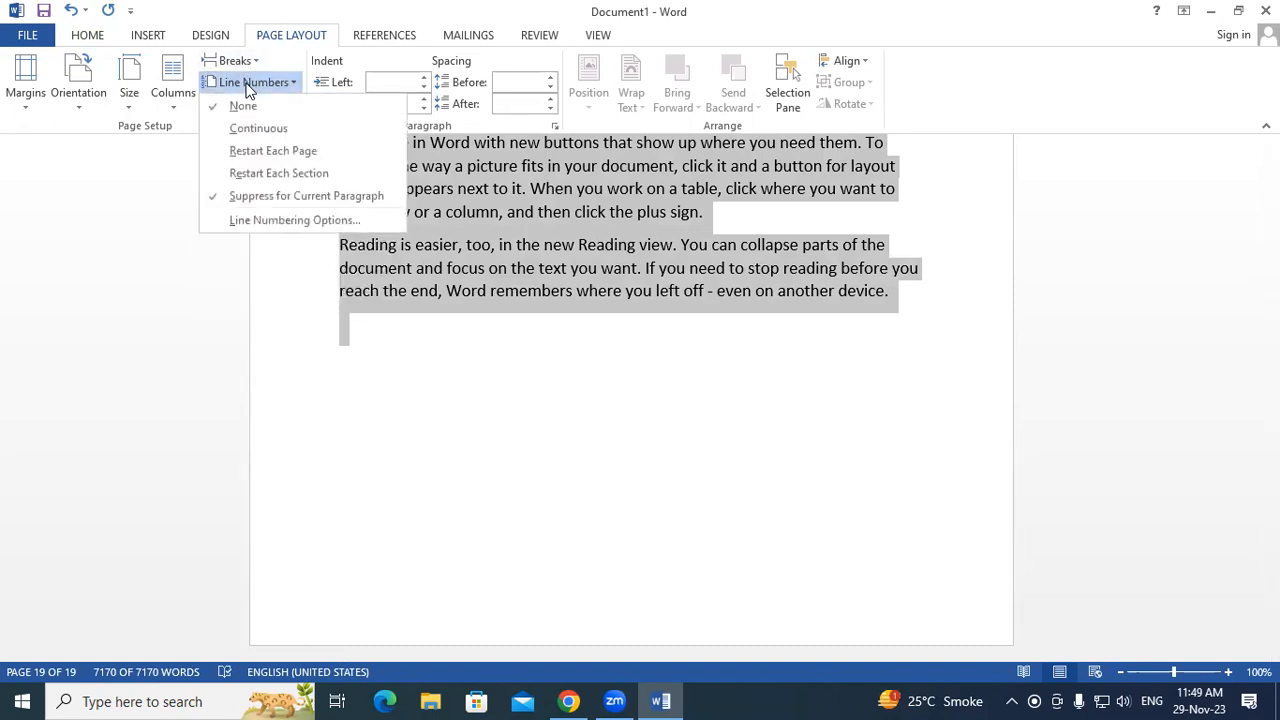
left_click(320, 152)
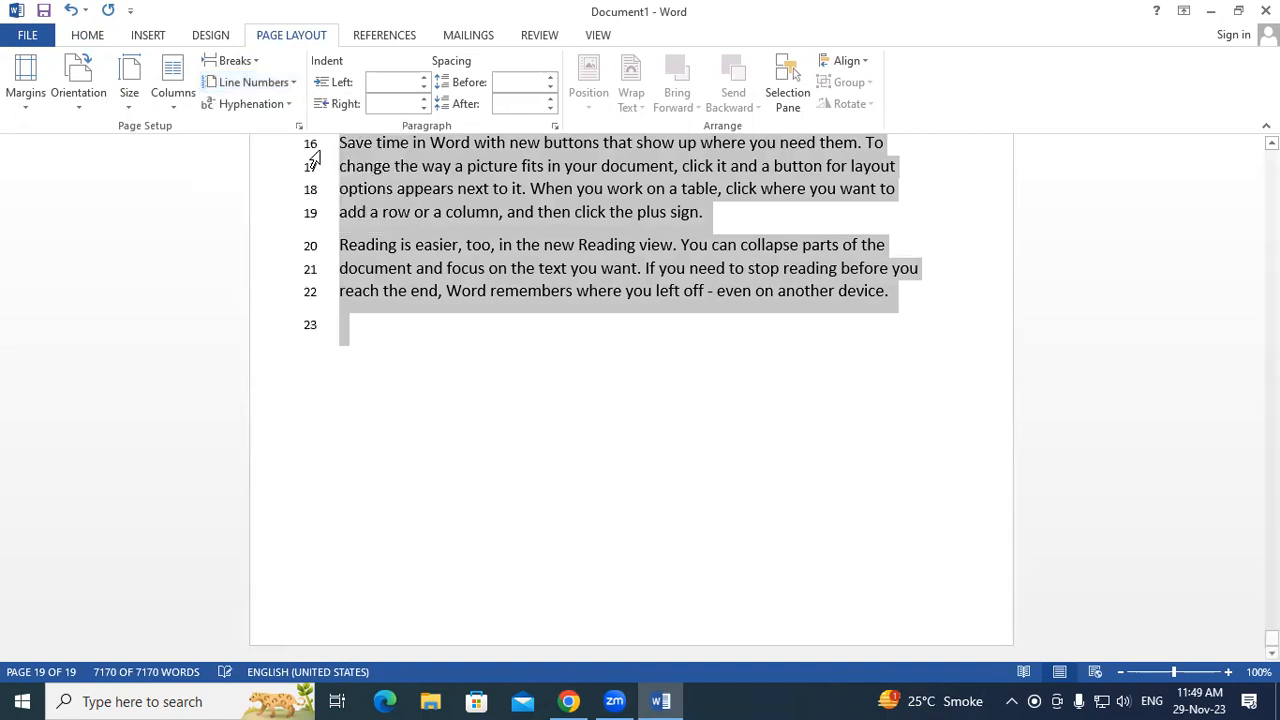
left_click(802, 400)
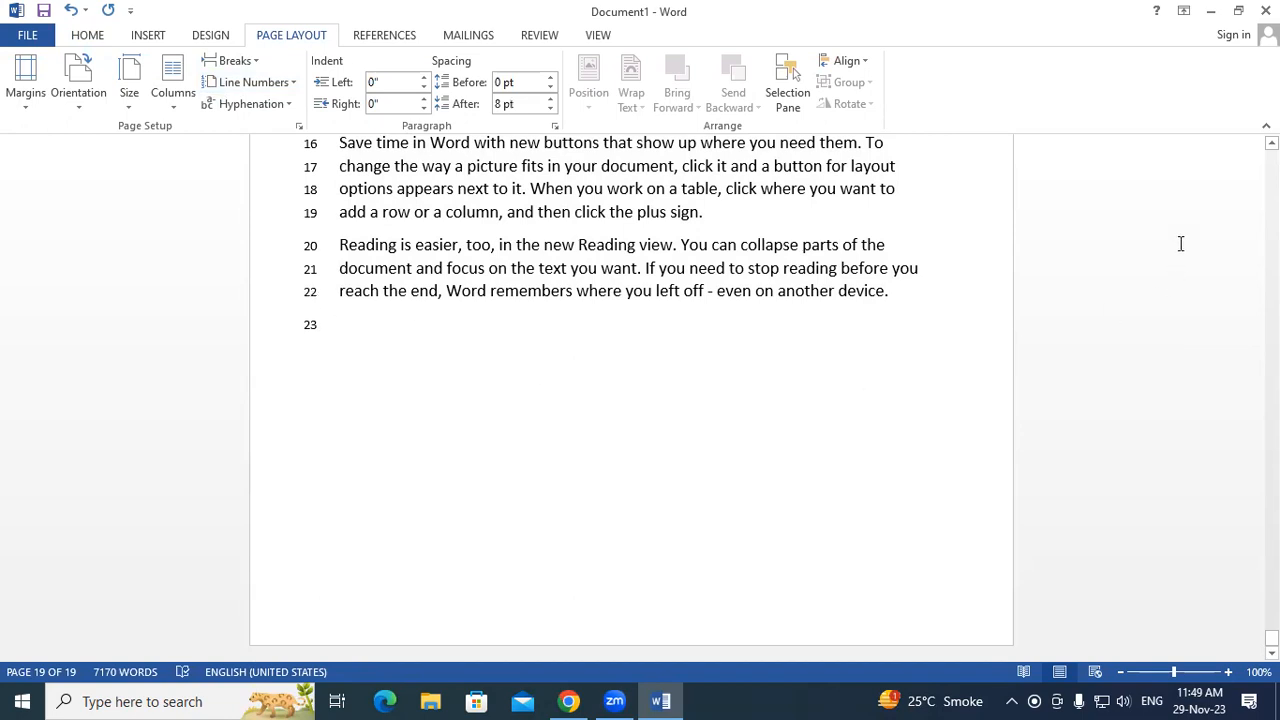
Examine the line numbers at the page boundaries, from the document's end and through its first pages.
scroll(1243, 176, "up", 4)
scroll(630, 390, "up", 10)
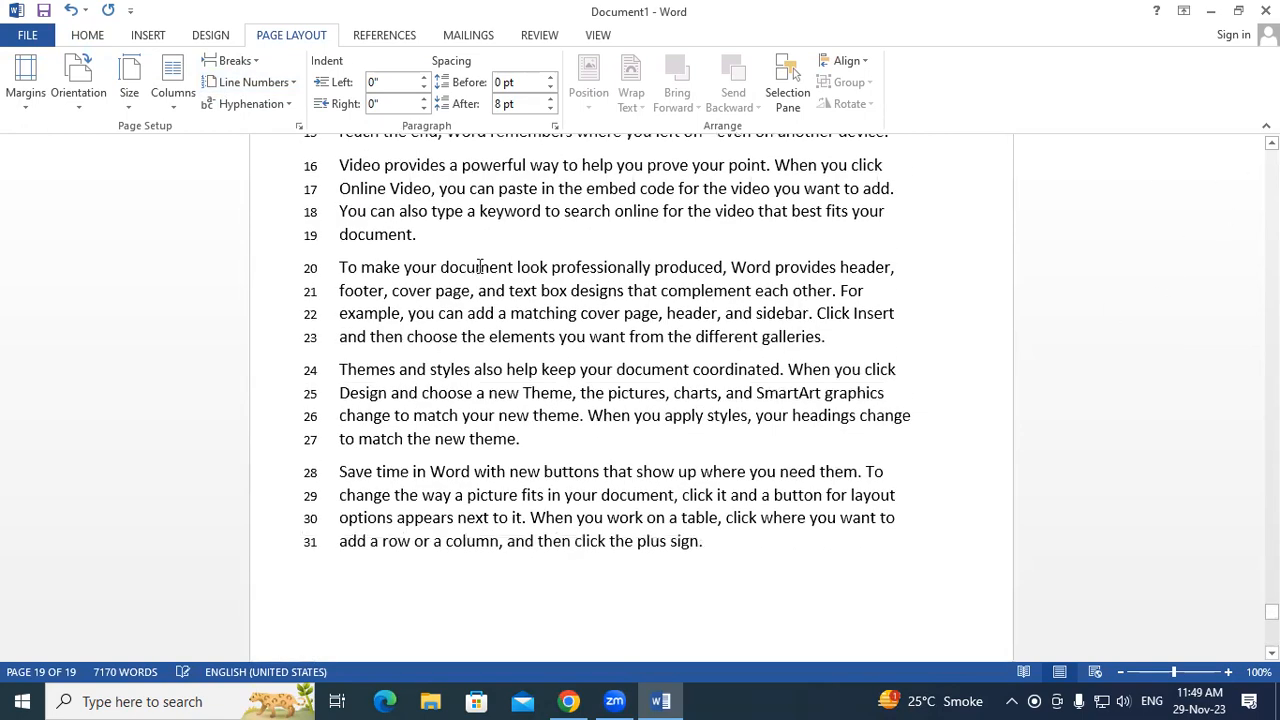
left_click_drag(1272, 612, 1272, 152)
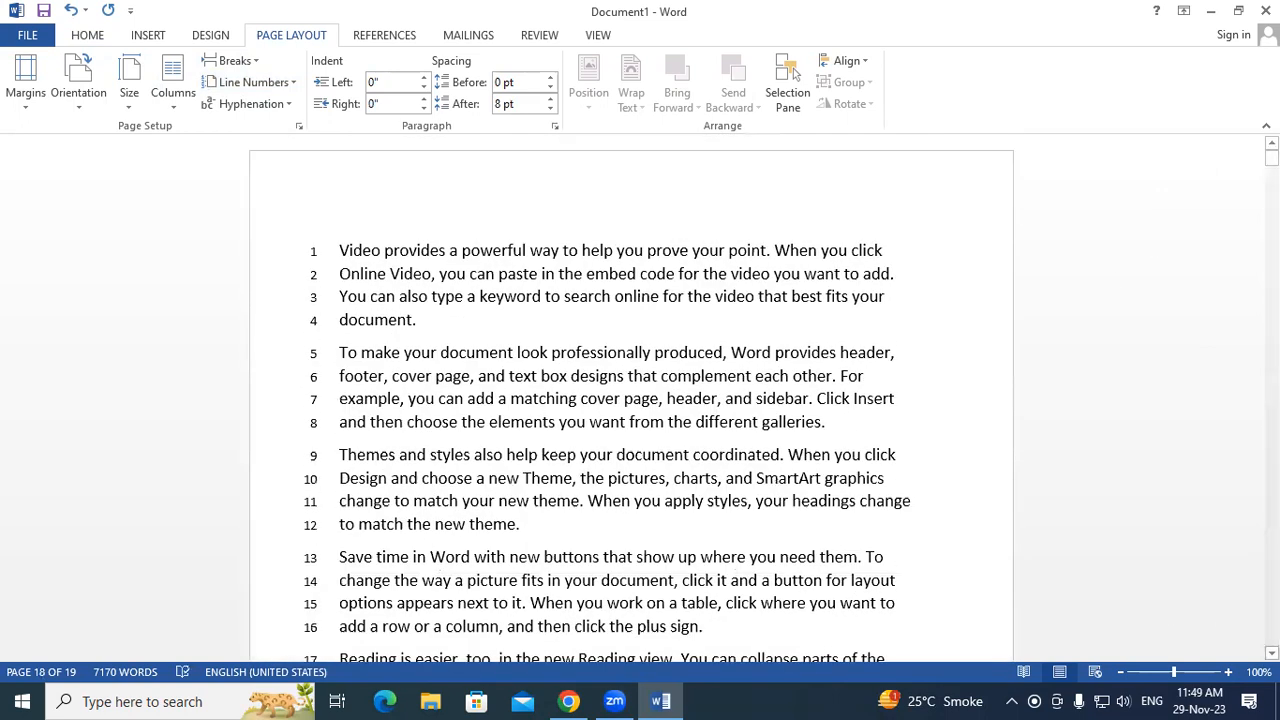
scroll(630, 400, "down", 3)
scroll(630, 400, "down", 6)
scroll(630, 400, "down", 5)
scroll(630, 400, "down", 6)
scroll(630, 400, "down", 8)
scroll(630, 400, "down", 8)
scroll(630, 400, "down", 8)
scroll(630, 400, "down", 8)
scroll(630, 400, "down", 8)
scroll(630, 400, "down", 8)
scroll(630, 400, "down", 8)
scroll(630, 400, "down", 7)
scroll(630, 400, "down", 7)
scroll(630, 400, "down", 5)
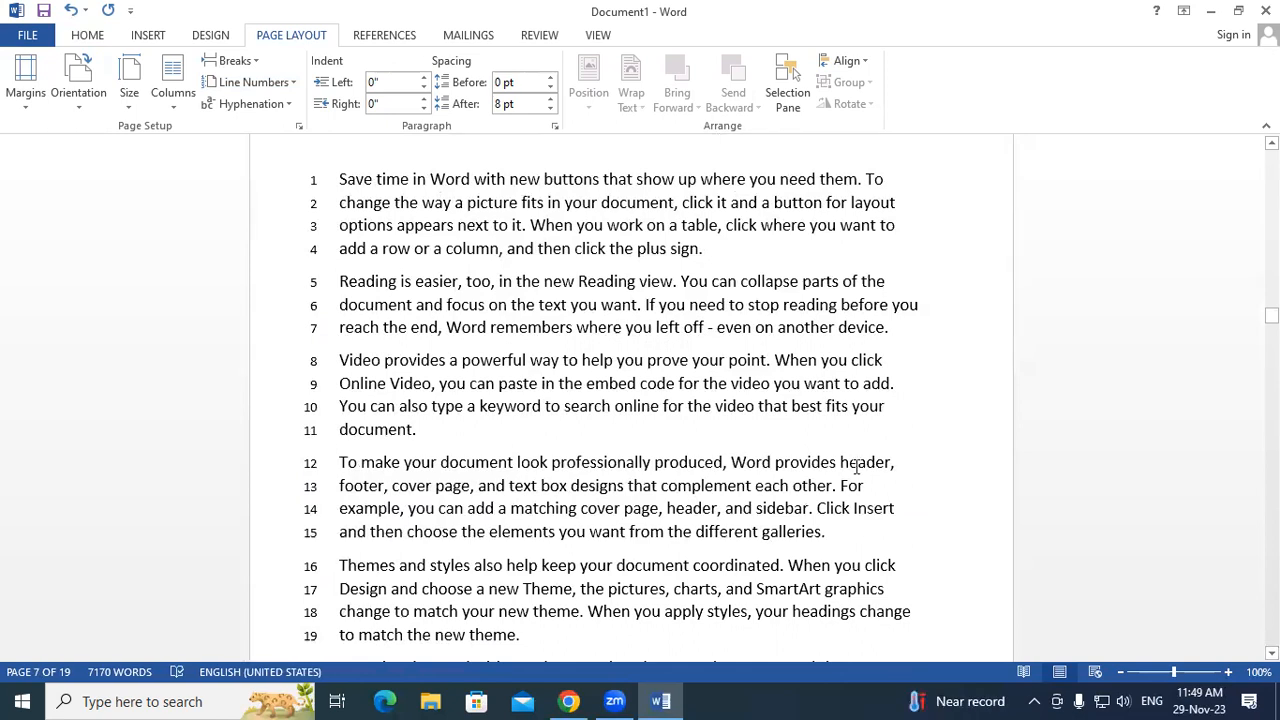
Remove the line numbers from the whole document and view the line numbering options.
key("ctrl+a")
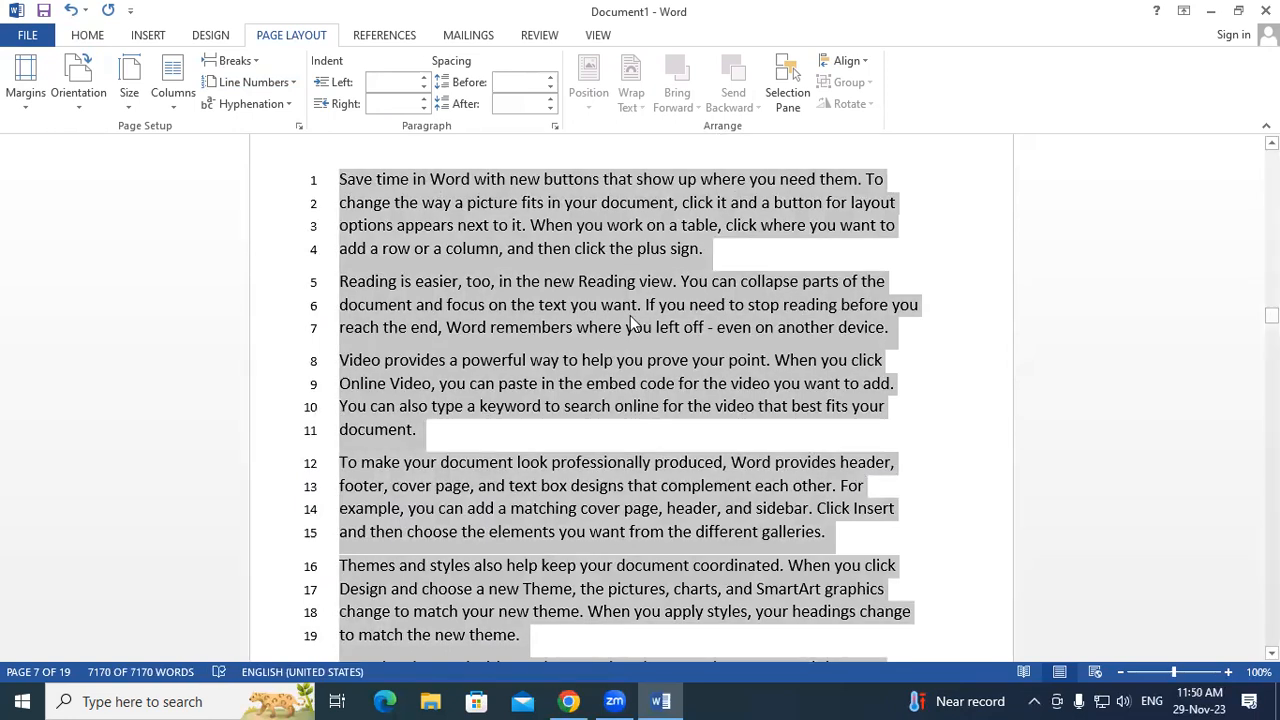
left_click(252, 82)
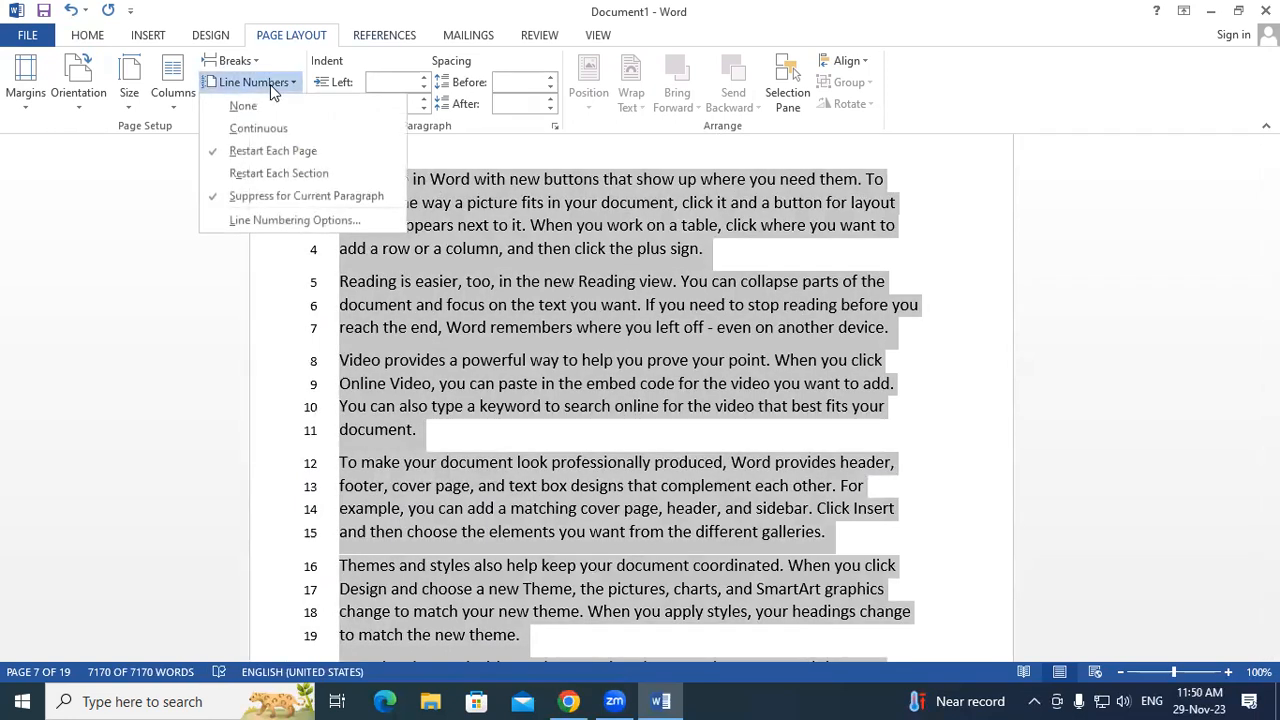
left_click(279, 108)
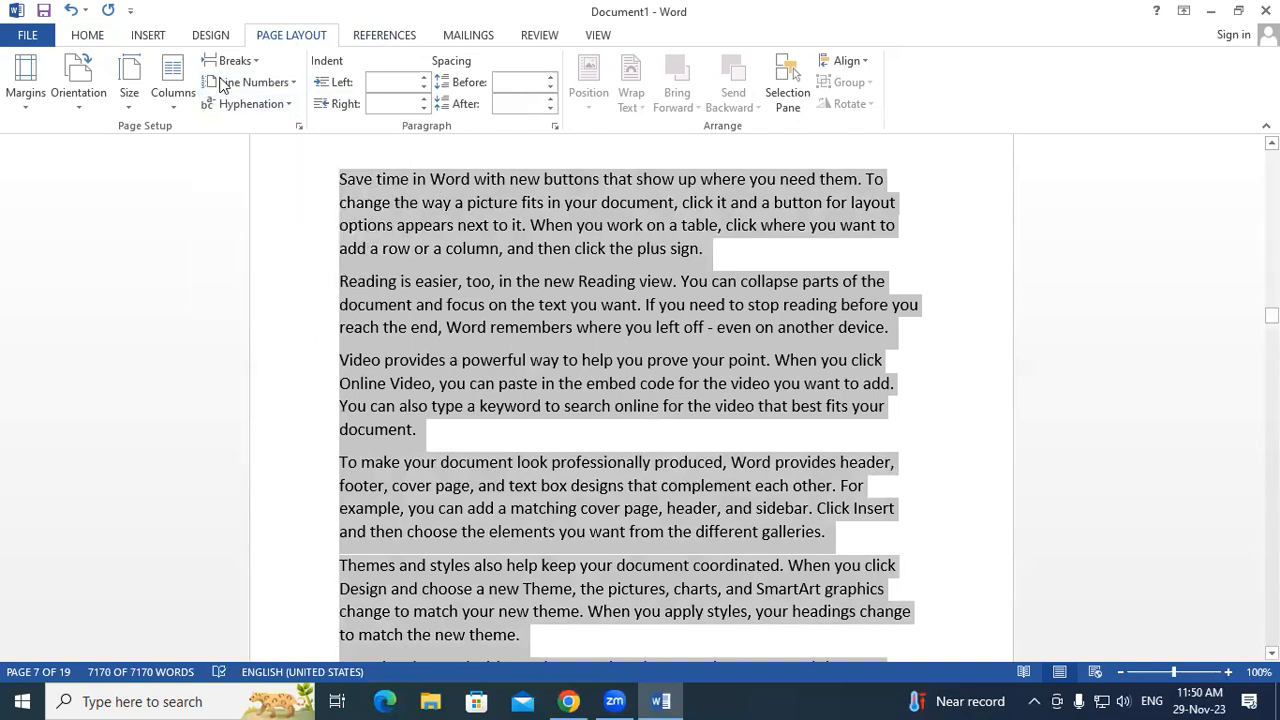
left_click(257, 81)
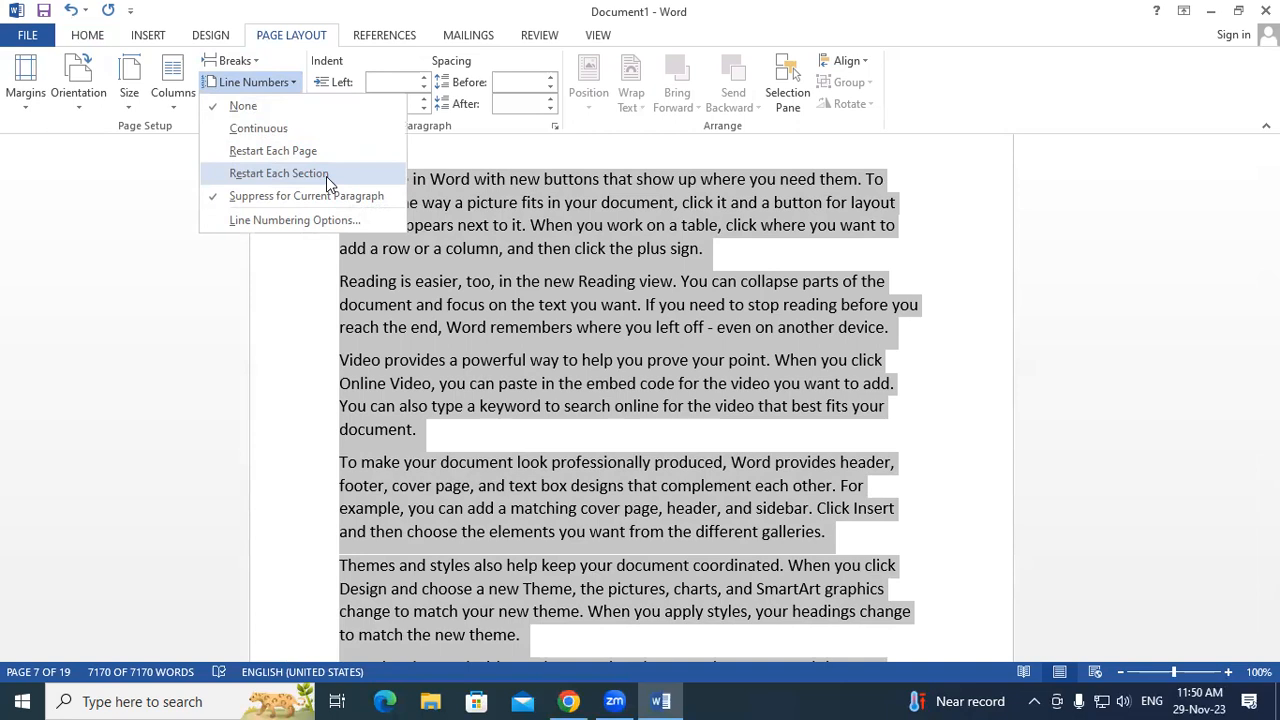
left_click(508, 272)
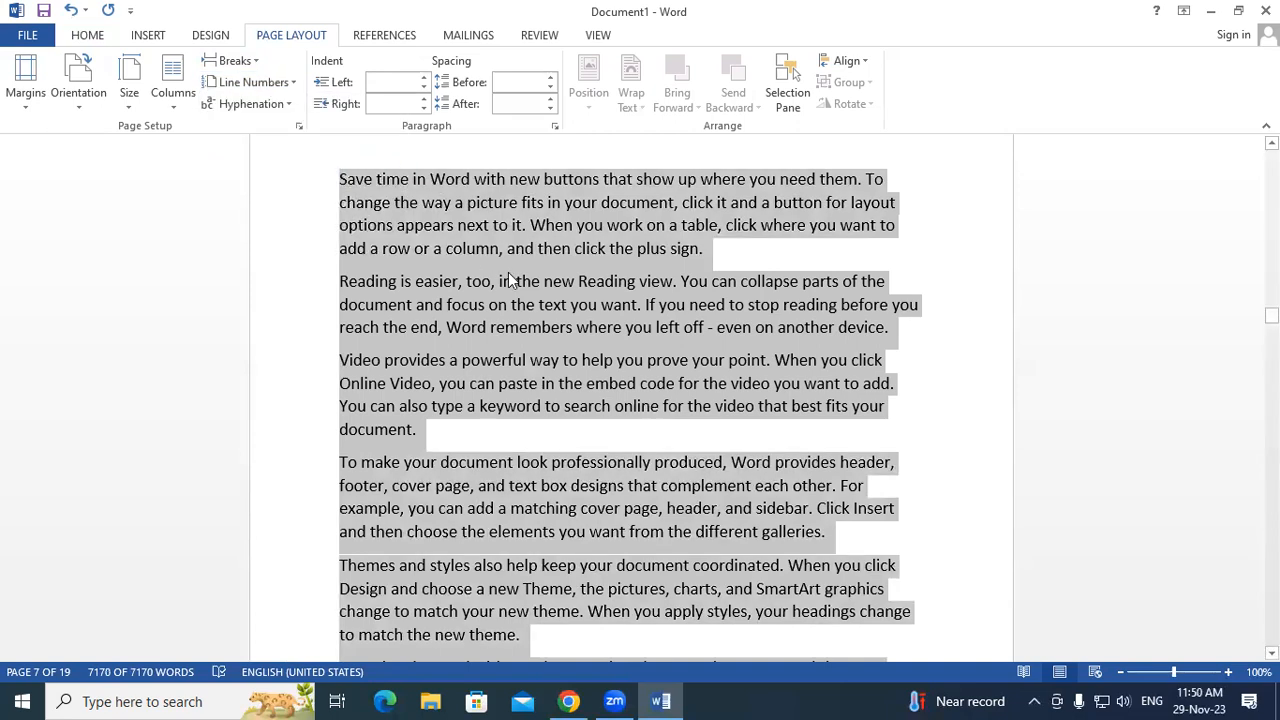
Apply Continuous line numbers to the whole document and check the numbering across the first two pages.
left_click(252, 83)
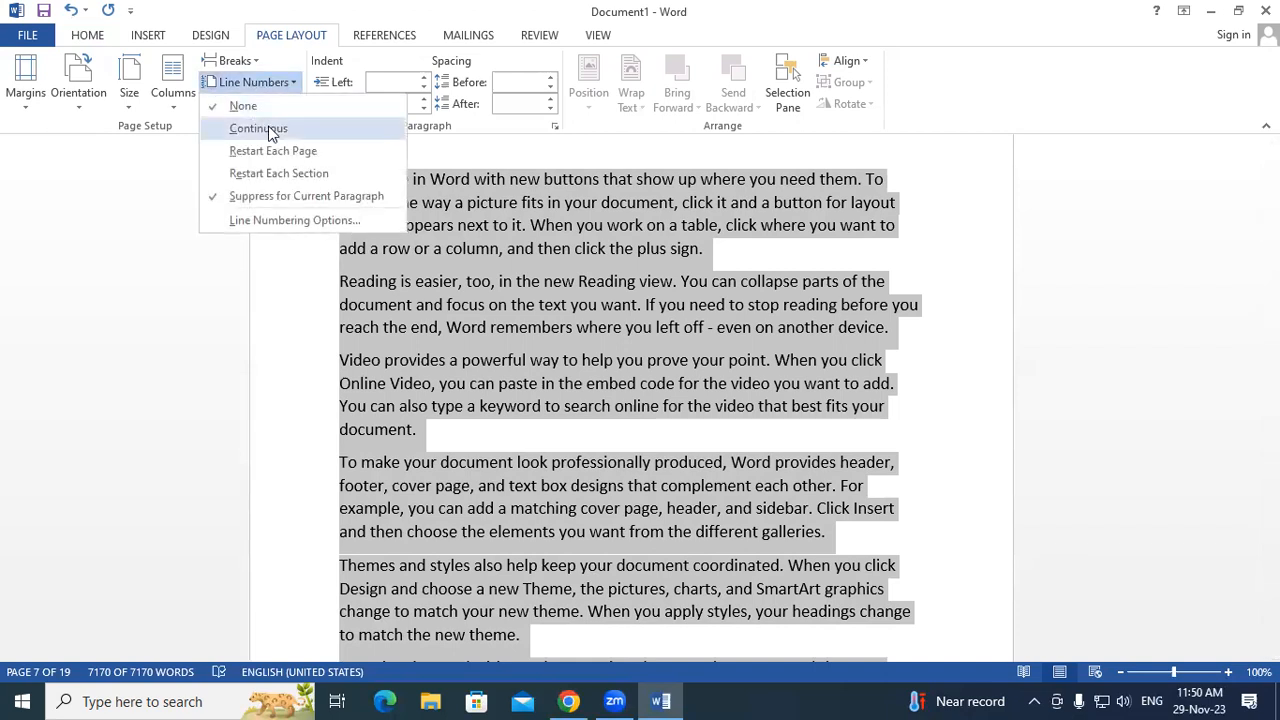
left_click(258, 128)
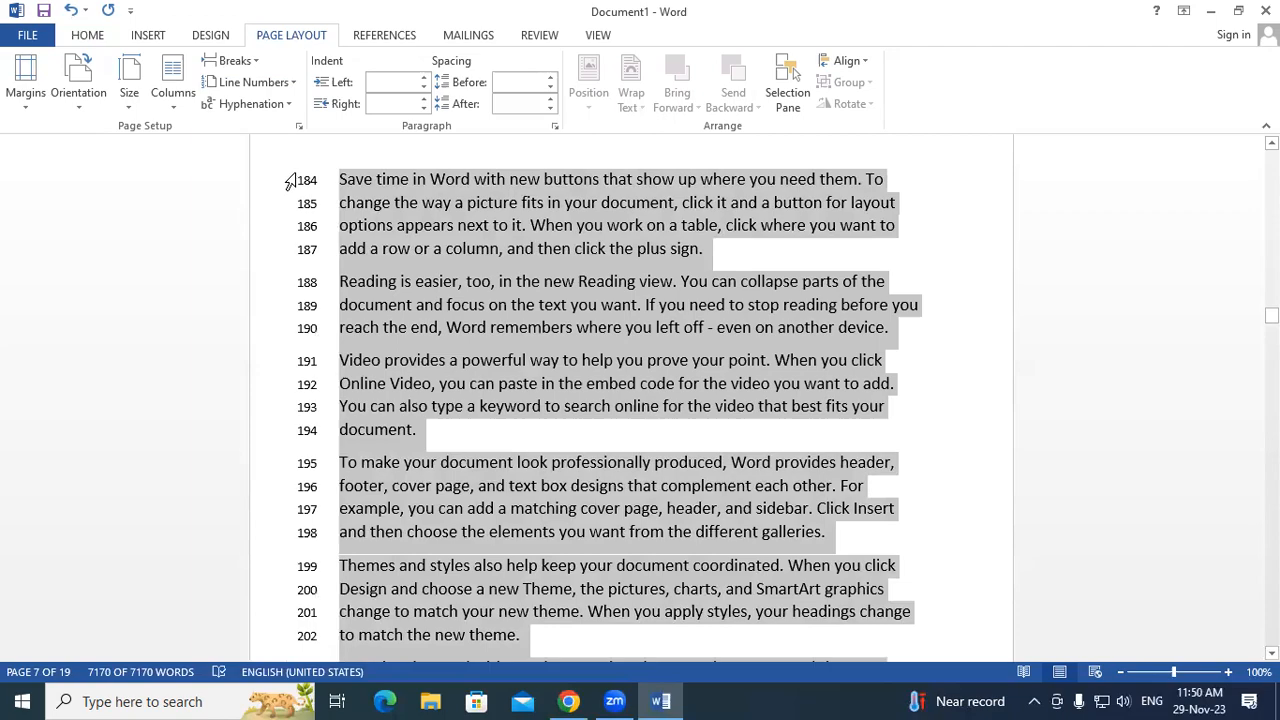
scroll(566, 392, "down", 7)
scroll(566, 392, "down", 3)
scroll(566, 392, "up", 10)
scroll(566, 397, "up", 10)
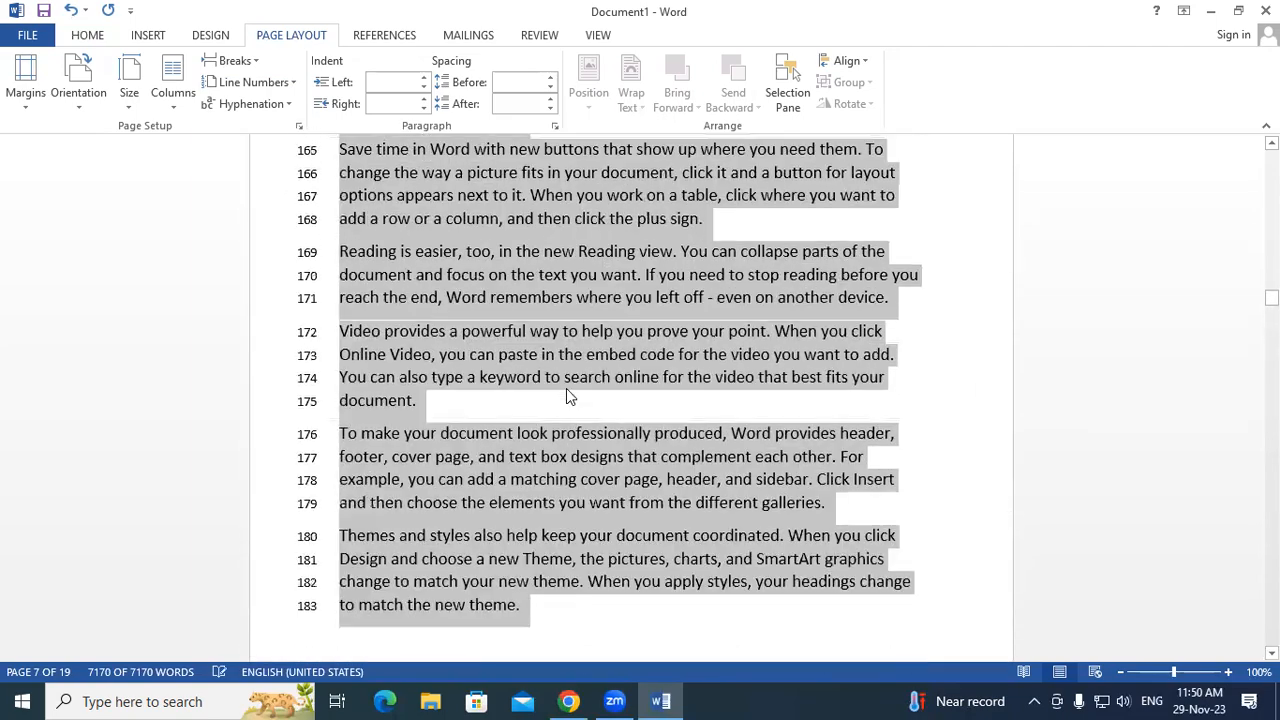
left_click_drag(1271, 281, 1271, 150)
scroll(697, 340, "down", 2)
scroll(697, 337, "down", 8)
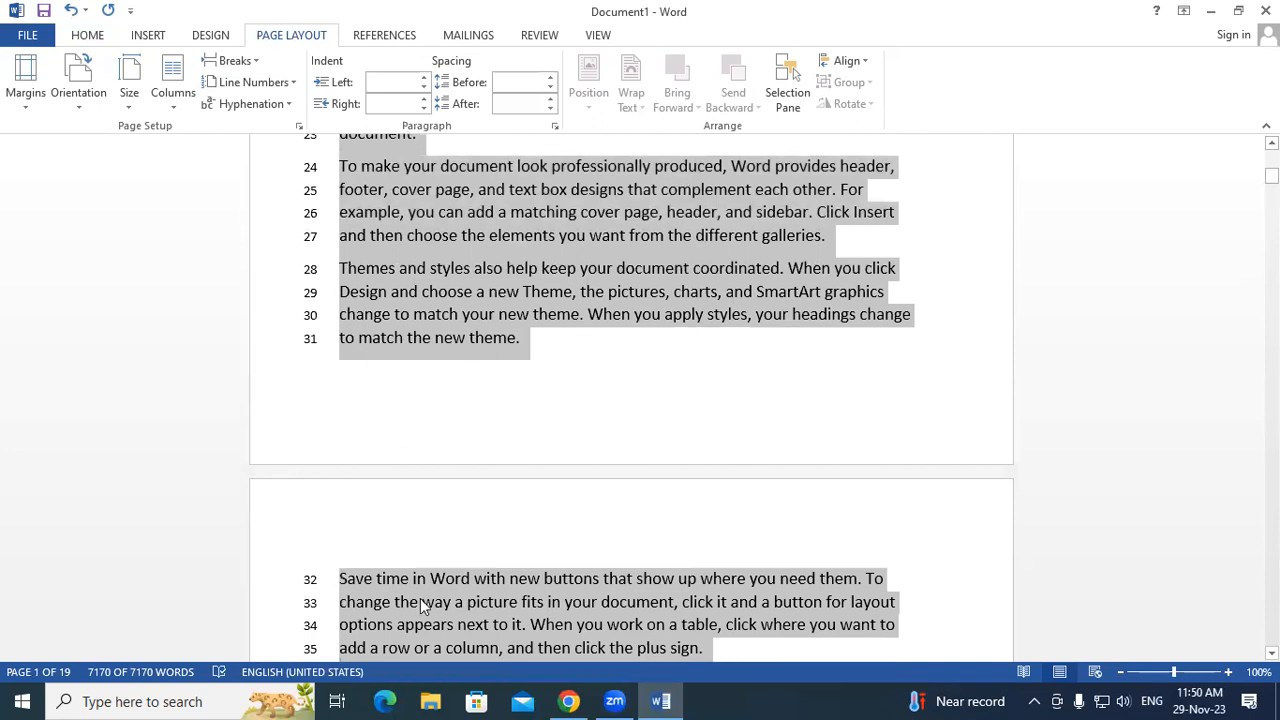
Select the text of page 2, set its line numbers to Restart Each Section and check the page boundary.
left_click(553, 362)
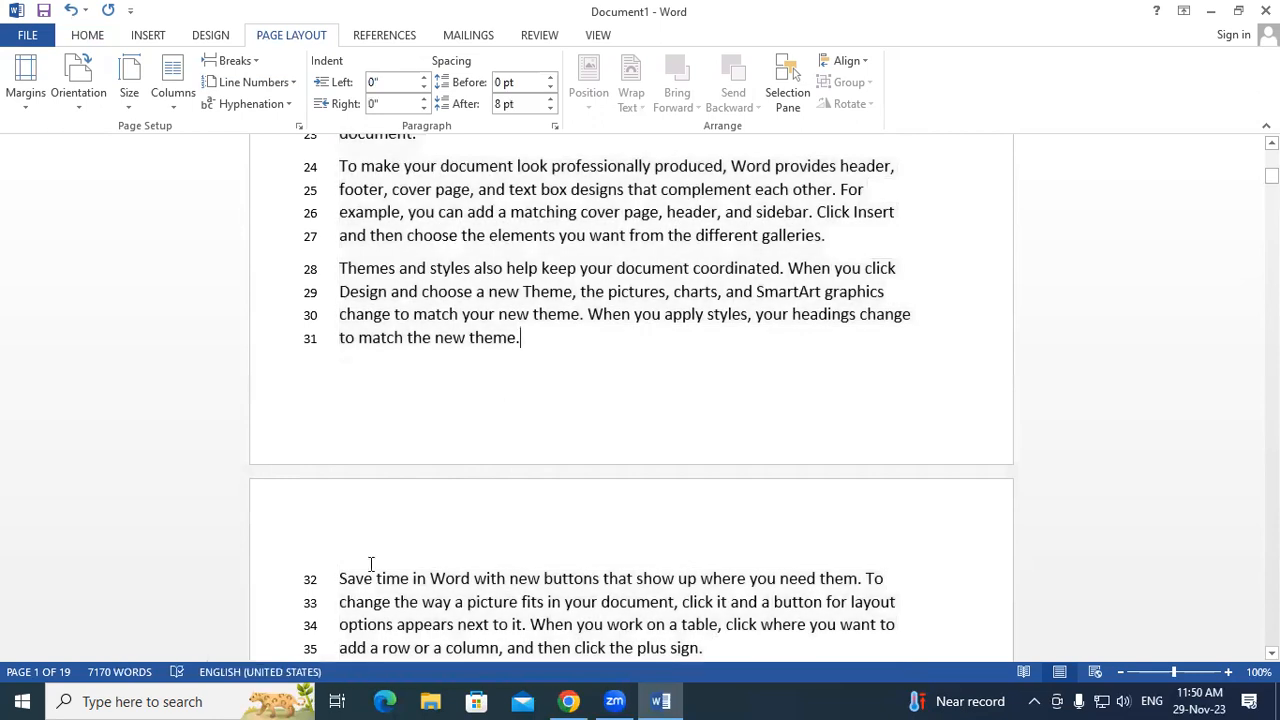
left_click_drag(340, 578, 385, 601)
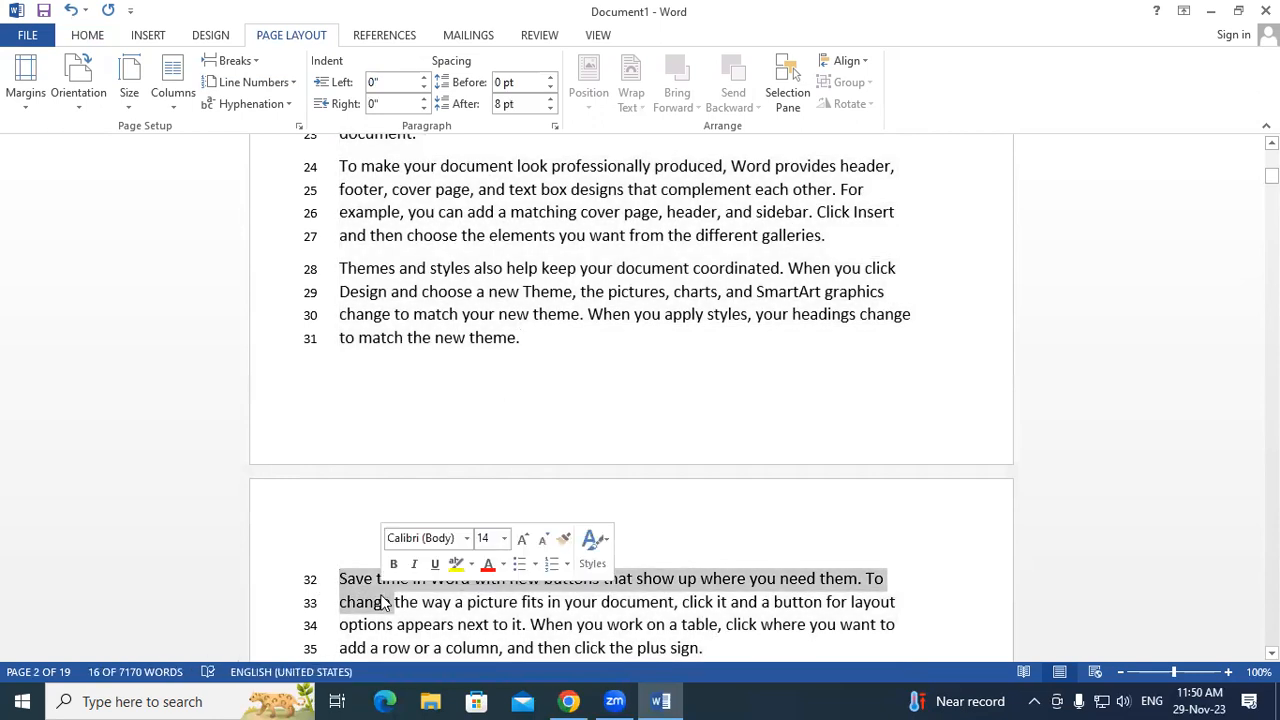
scroll(383, 595, "down", 5)
left_click_drag(345, 265, 800, 526)
scroll(563, 412, "up", 2)
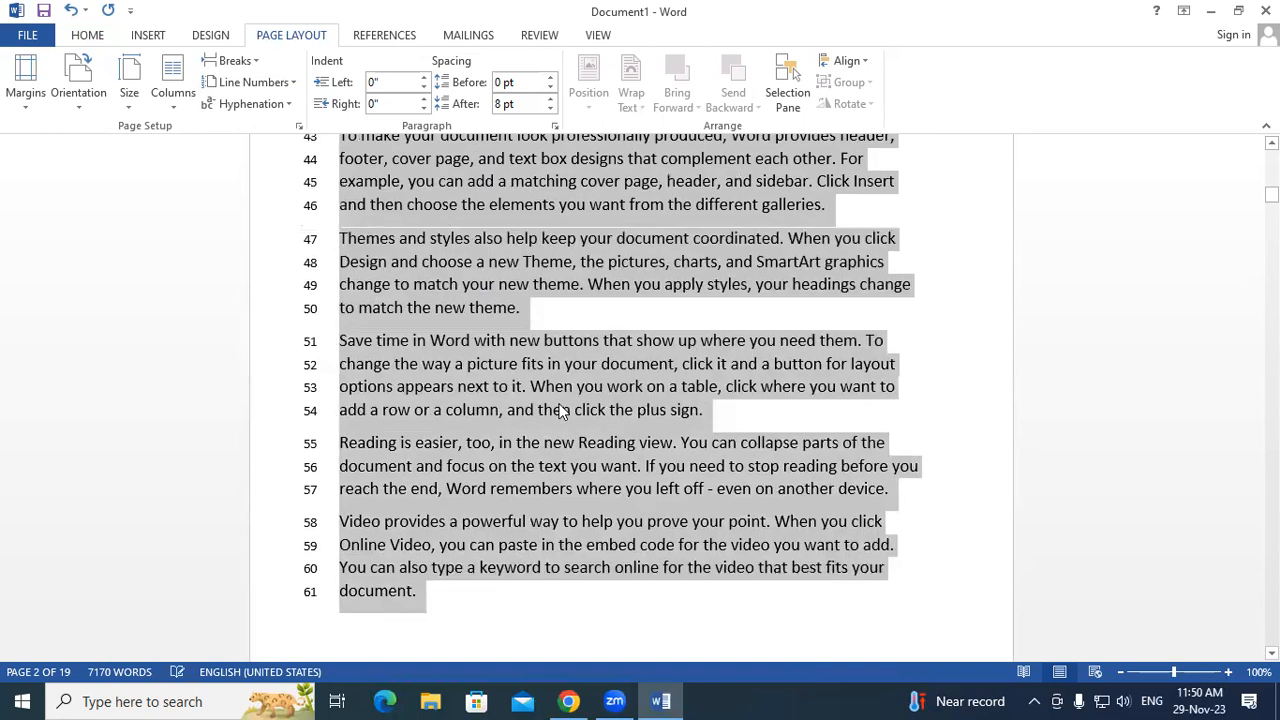
scroll(563, 412, "up", 3)
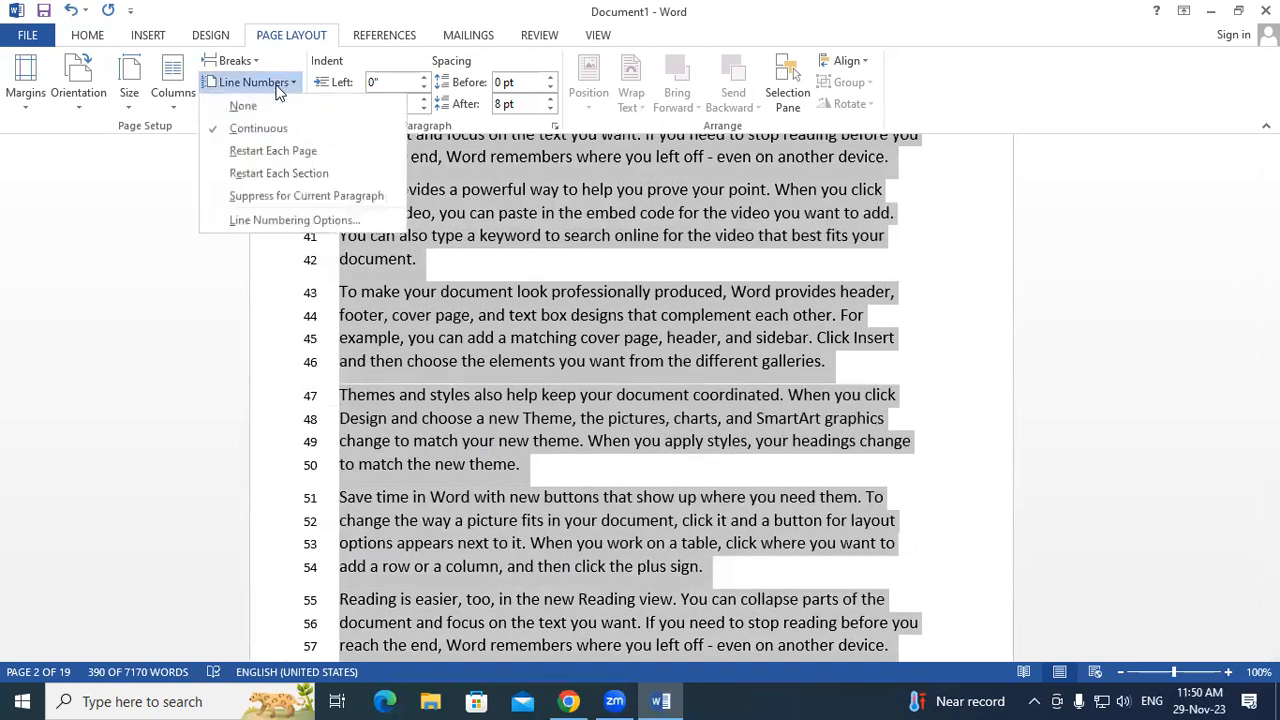
left_click(288, 177)
scroll(430, 344, "up", 2)
scroll(429, 343, "up", 8)
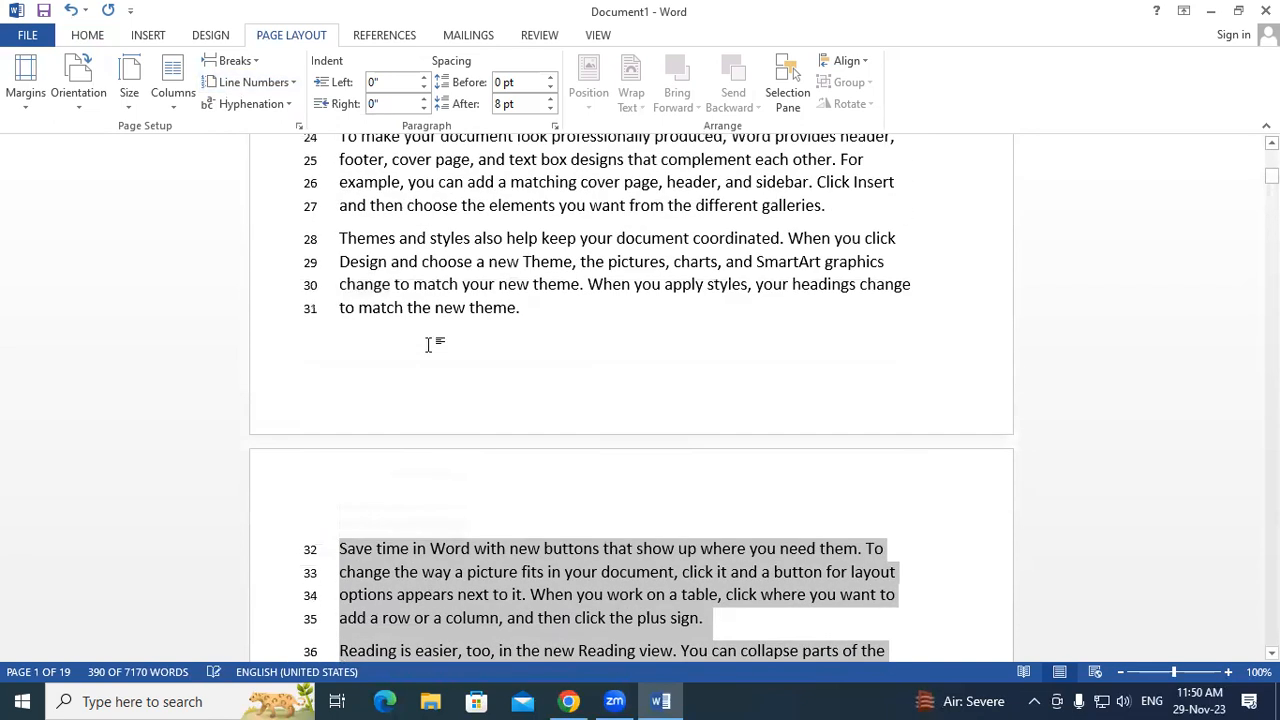
Clear the line numbers from the whole document, reapply Continuous numbering and check the first page.
key("ctrl+a")
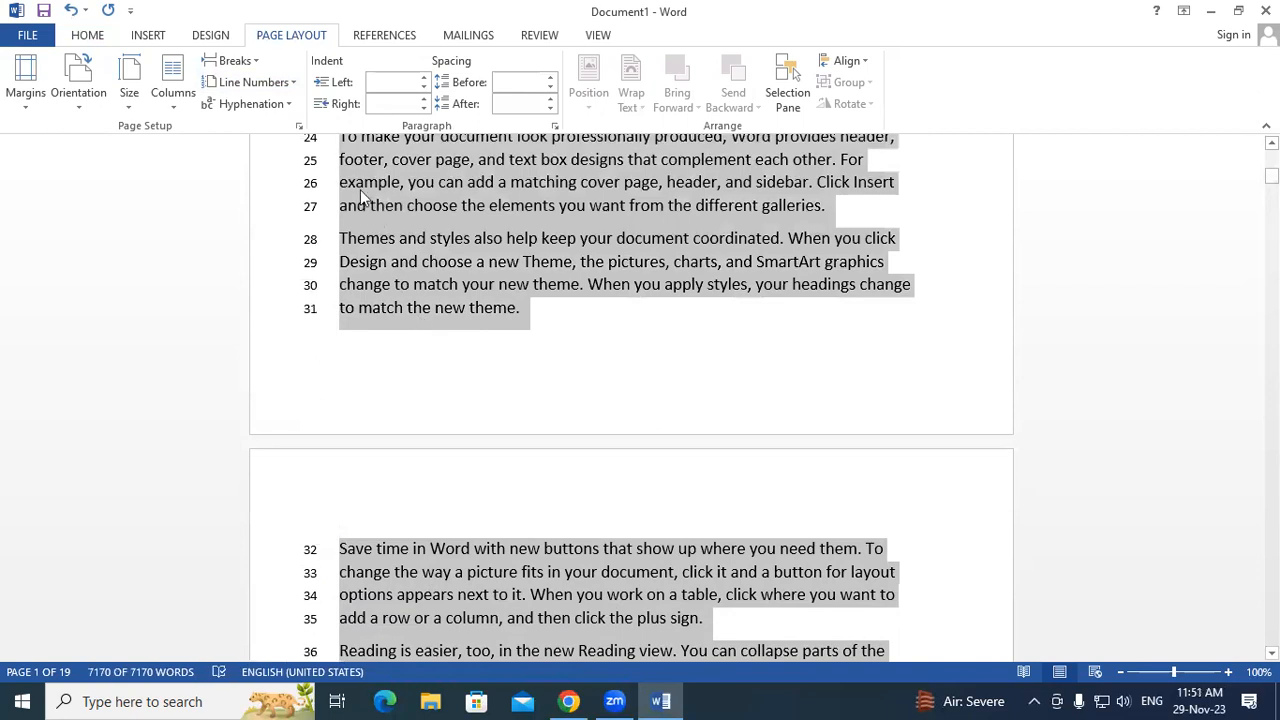
left_click(255, 83)
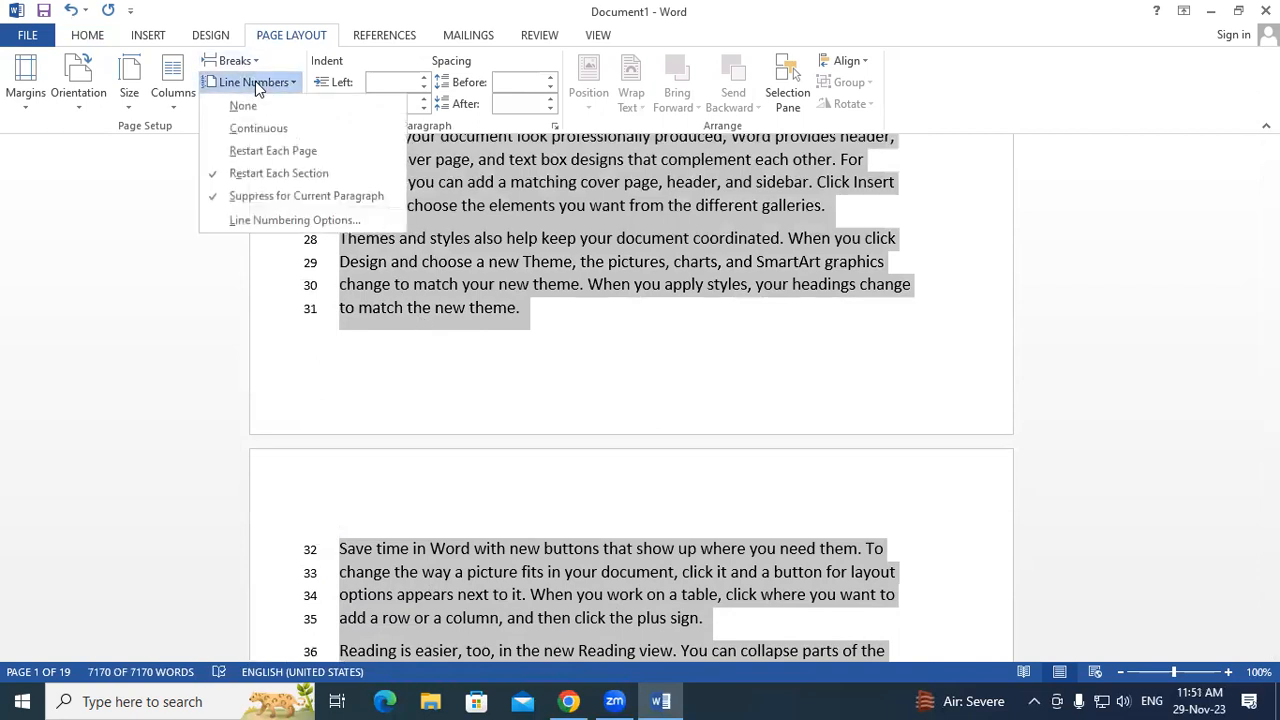
left_click(255, 108)
left_click(255, 83)
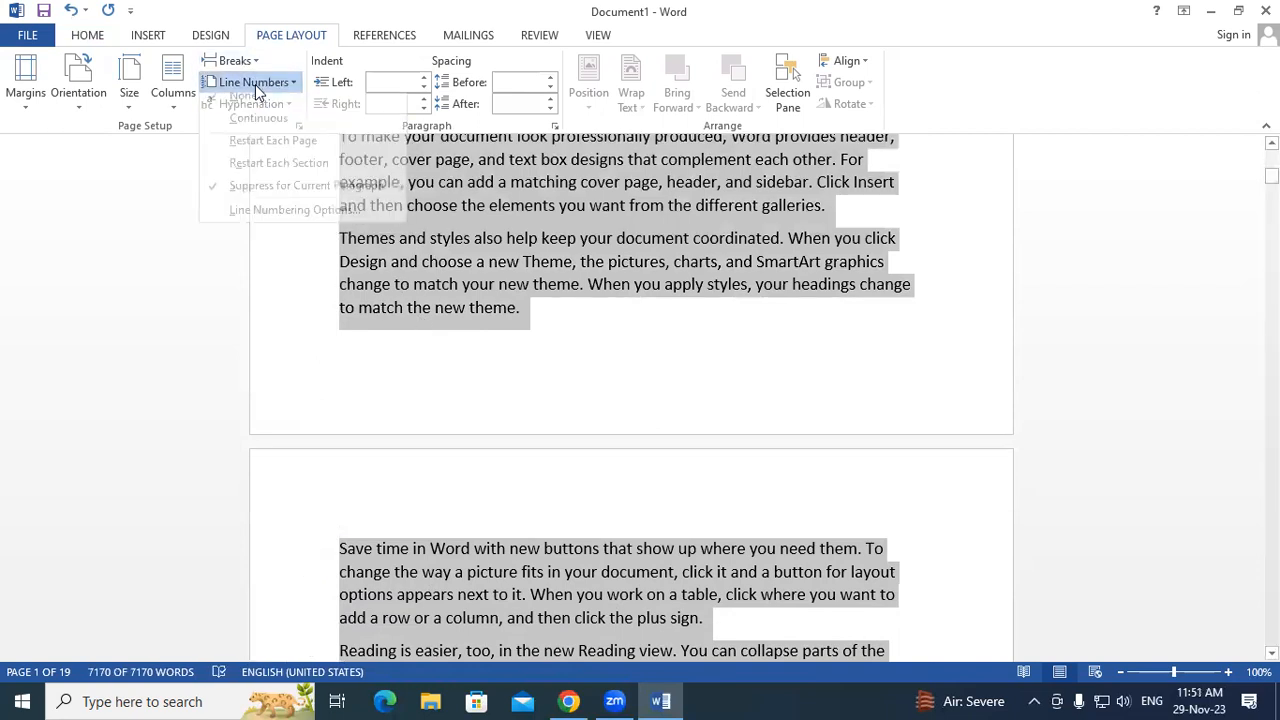
left_click(279, 139)
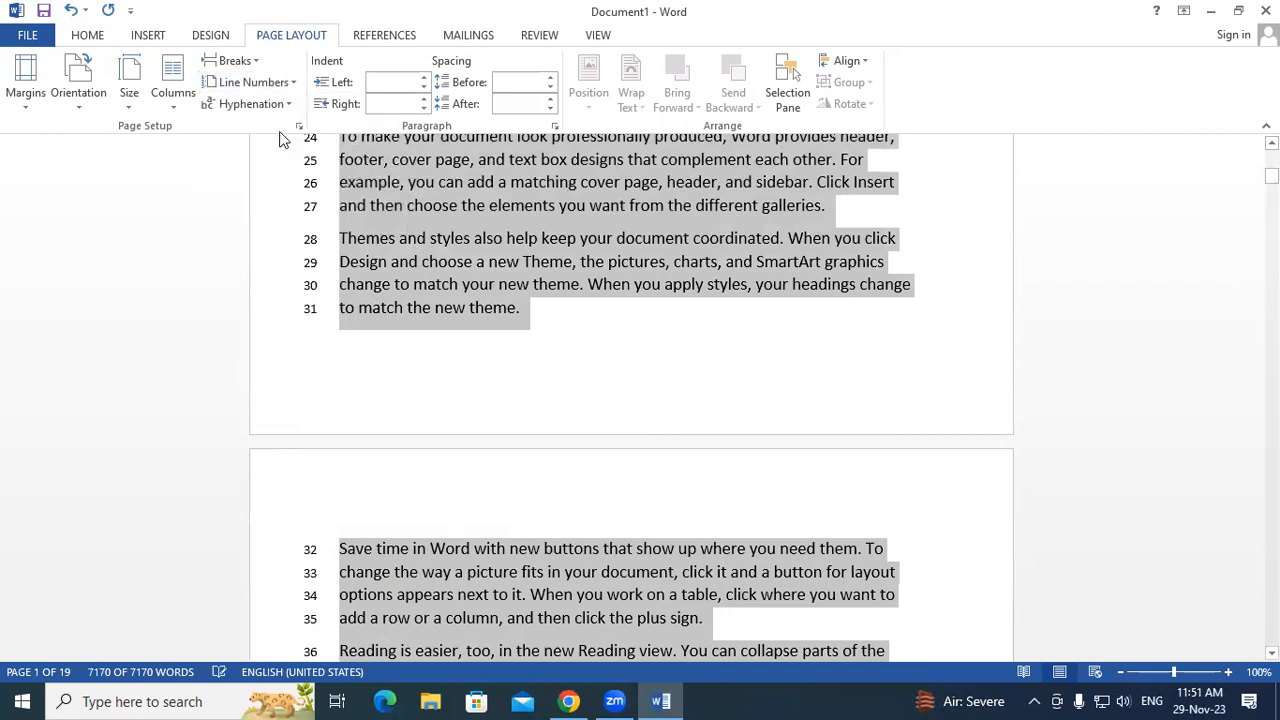
scroll(439, 255, "up", 6)
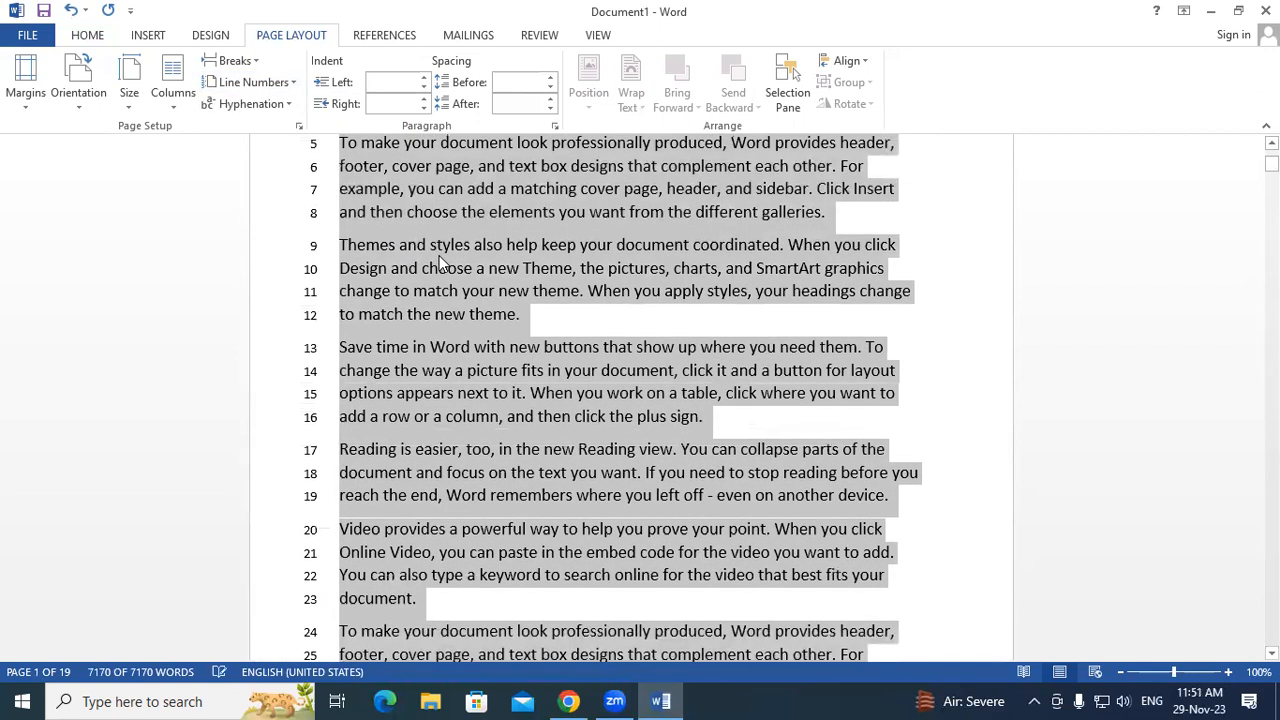
scroll(439, 255, "down", 3)
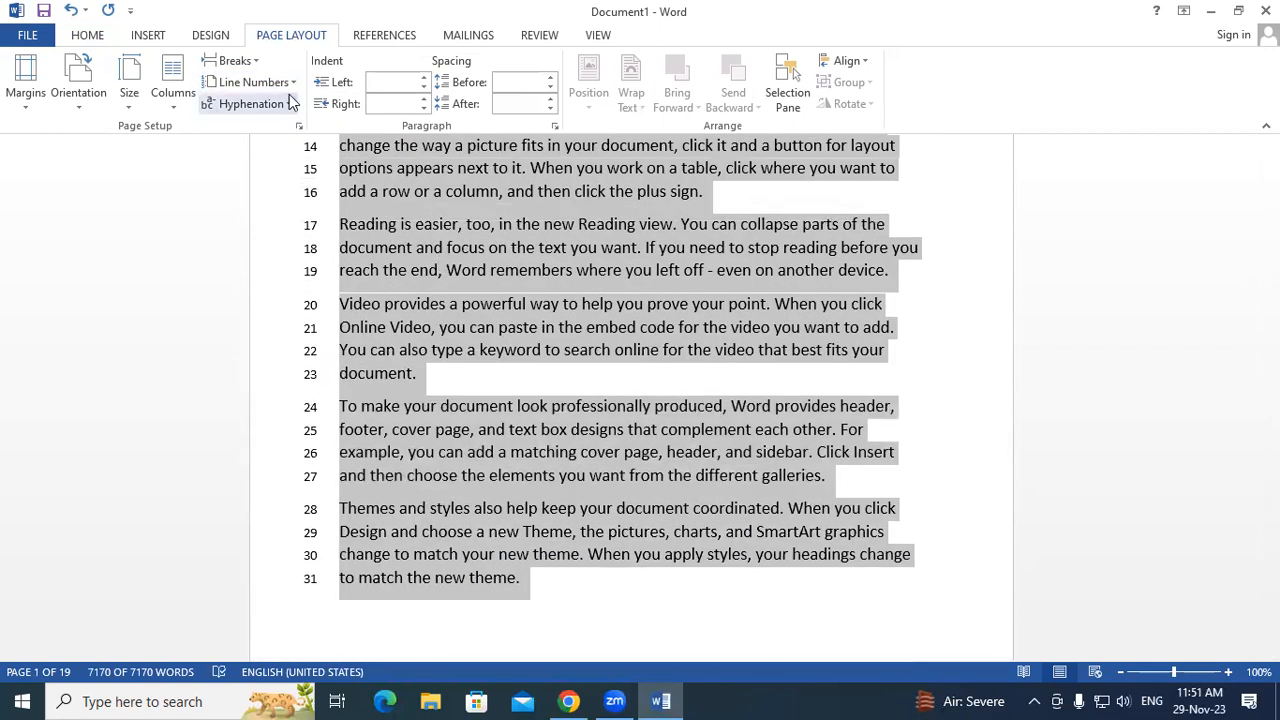
left_click(252, 82)
key("Escape")
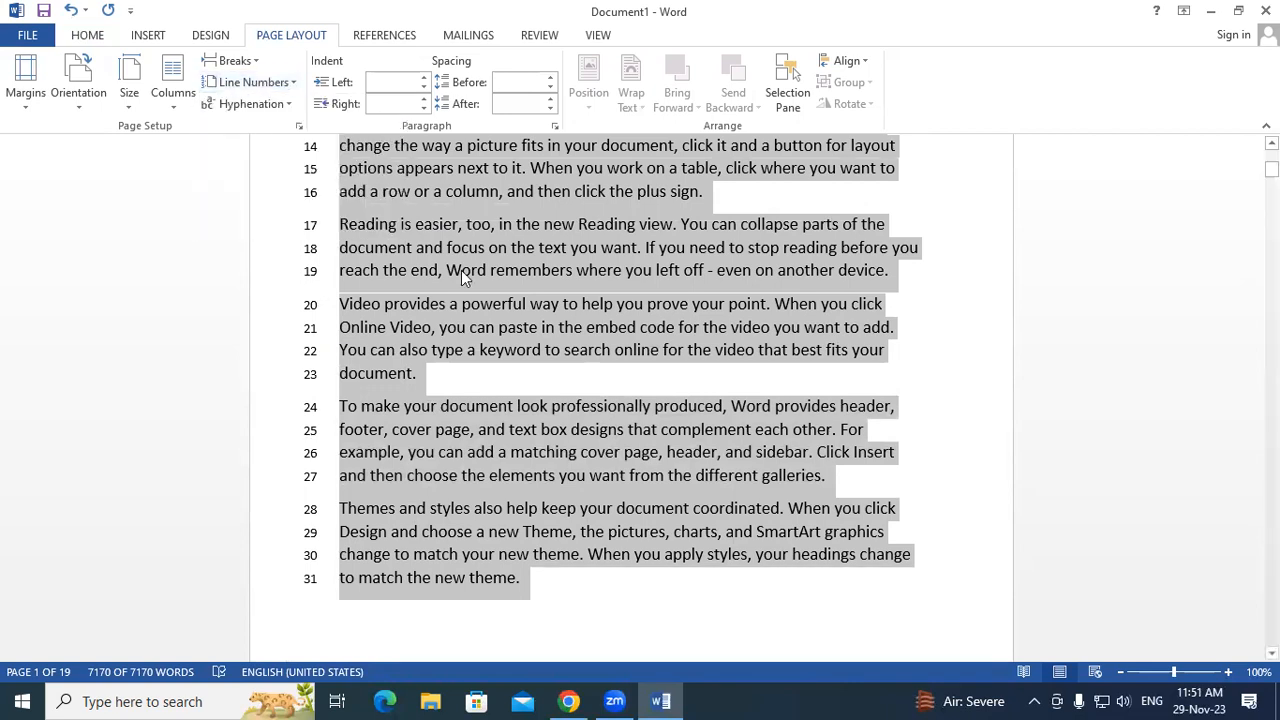
Set line numbers to None for the whole document and check the first two pages.
left_click(254, 84)
left_click(255, 109)
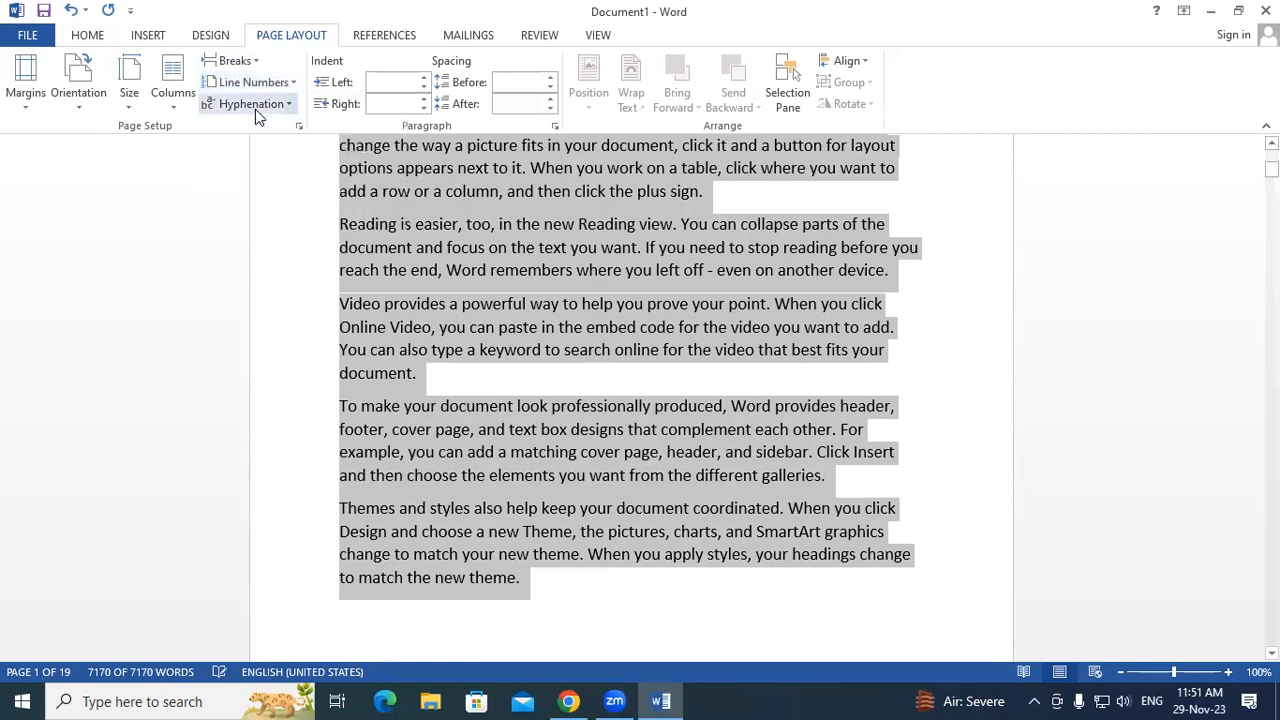
scroll(553, 280, "down", 15)
scroll(553, 278, "up", 15)
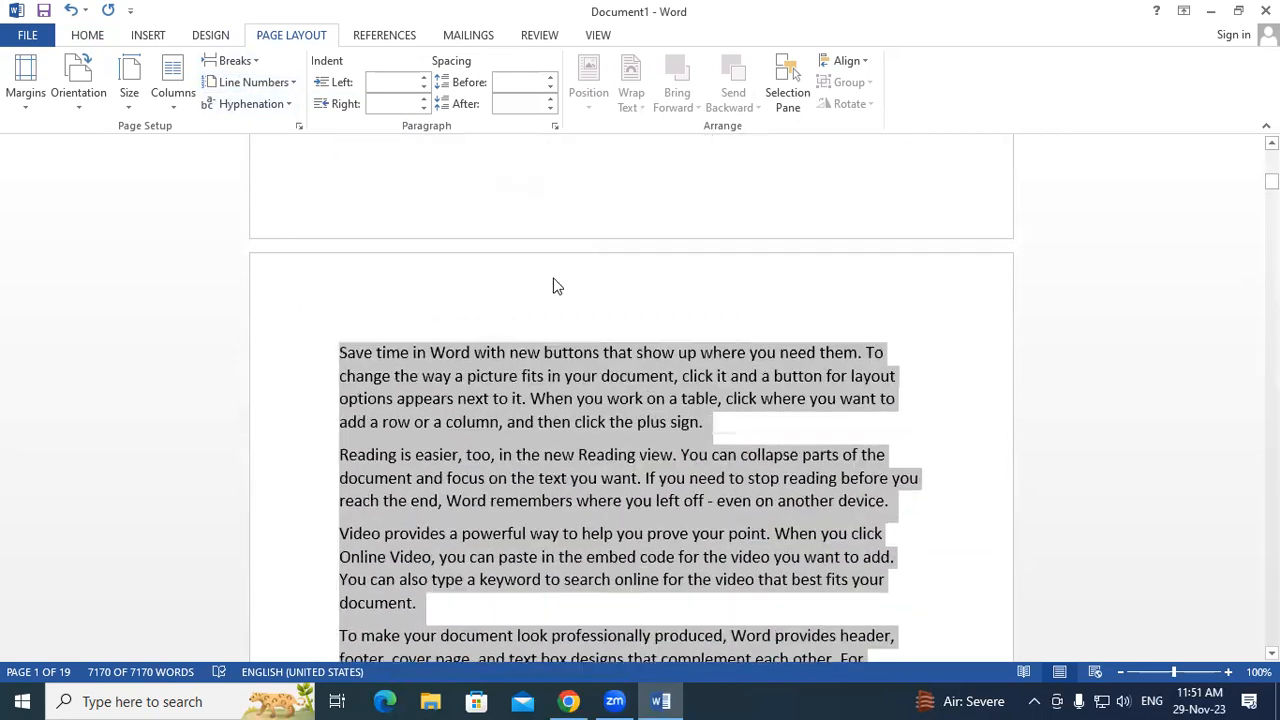
scroll(553, 278, "down", 15)
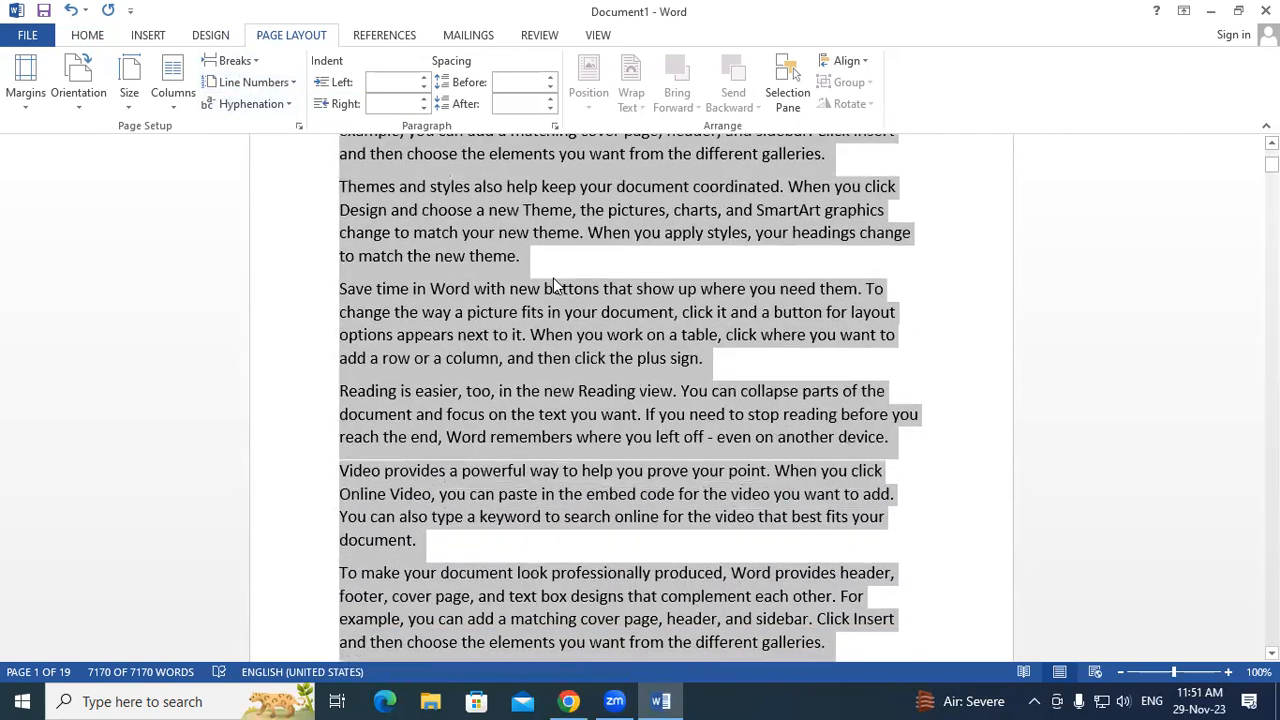
scroll(554, 279, "down", 3)
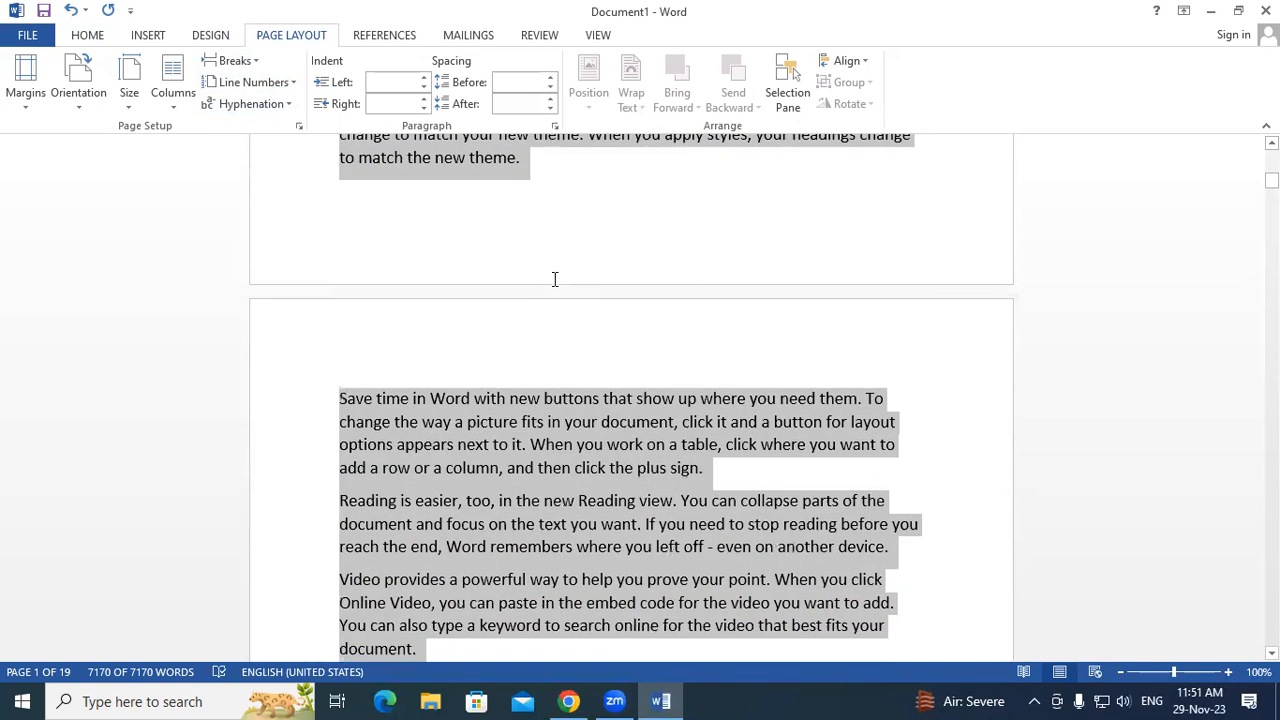
Insert a Next Page section break after the last paragraph of page 1.
left_click(513, 343)
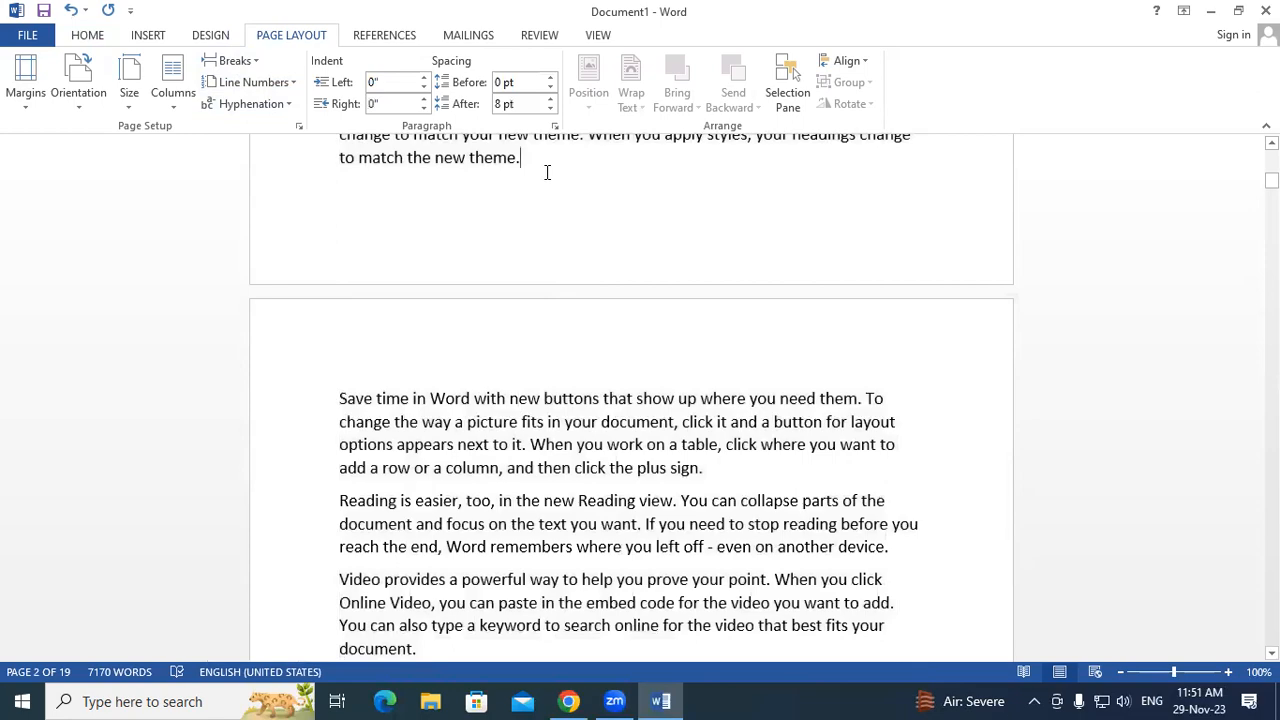
scroll(547, 172, "up", 12)
scroll(548, 170, "down", 8)
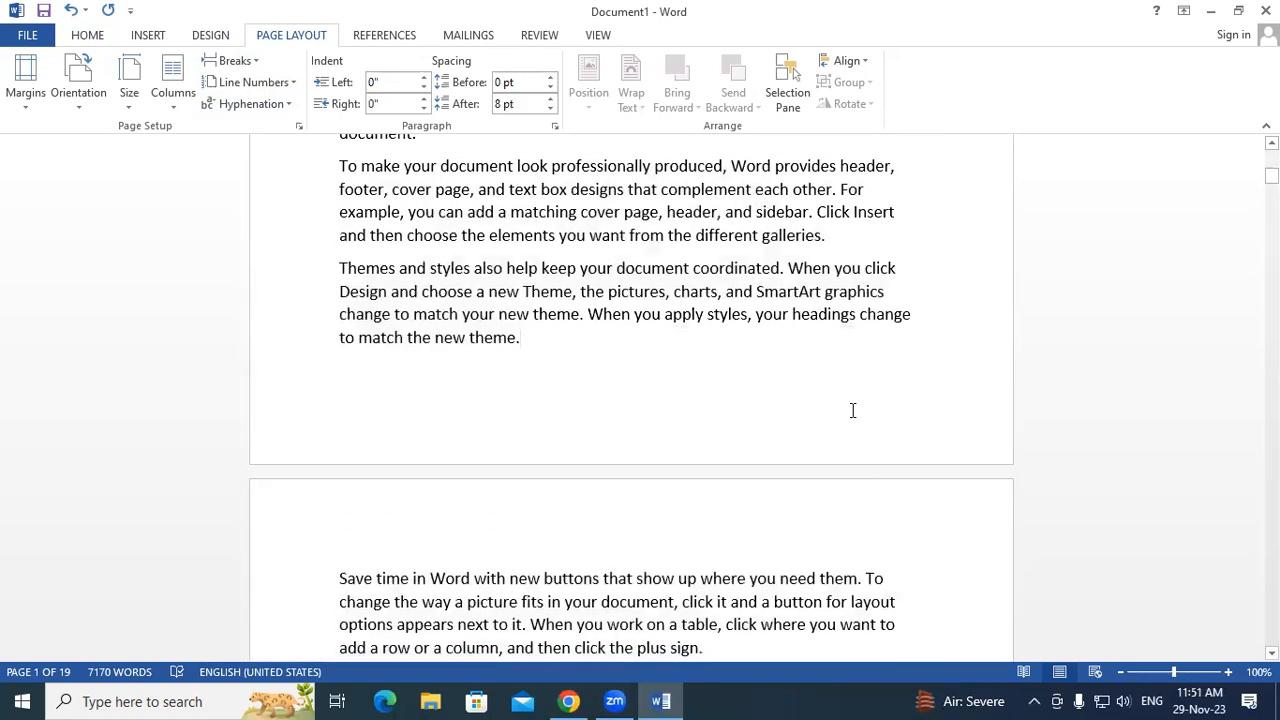
left_click(253, 66)
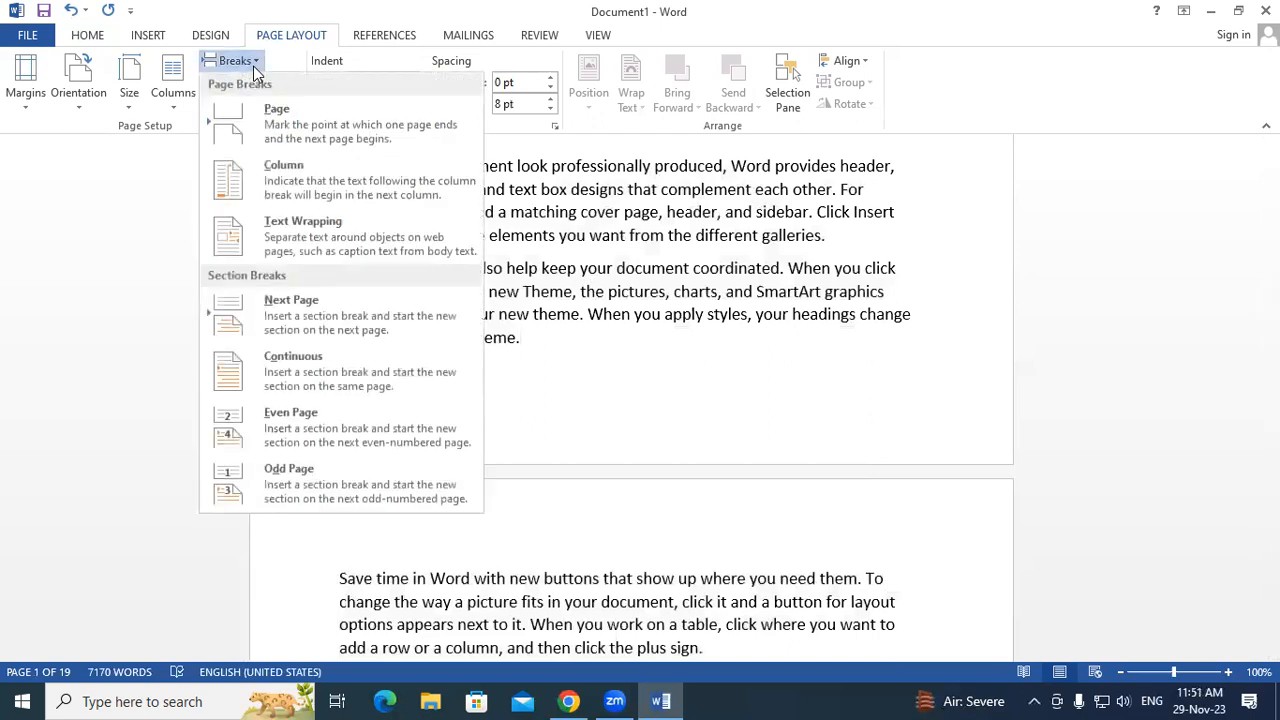
left_click(304, 304)
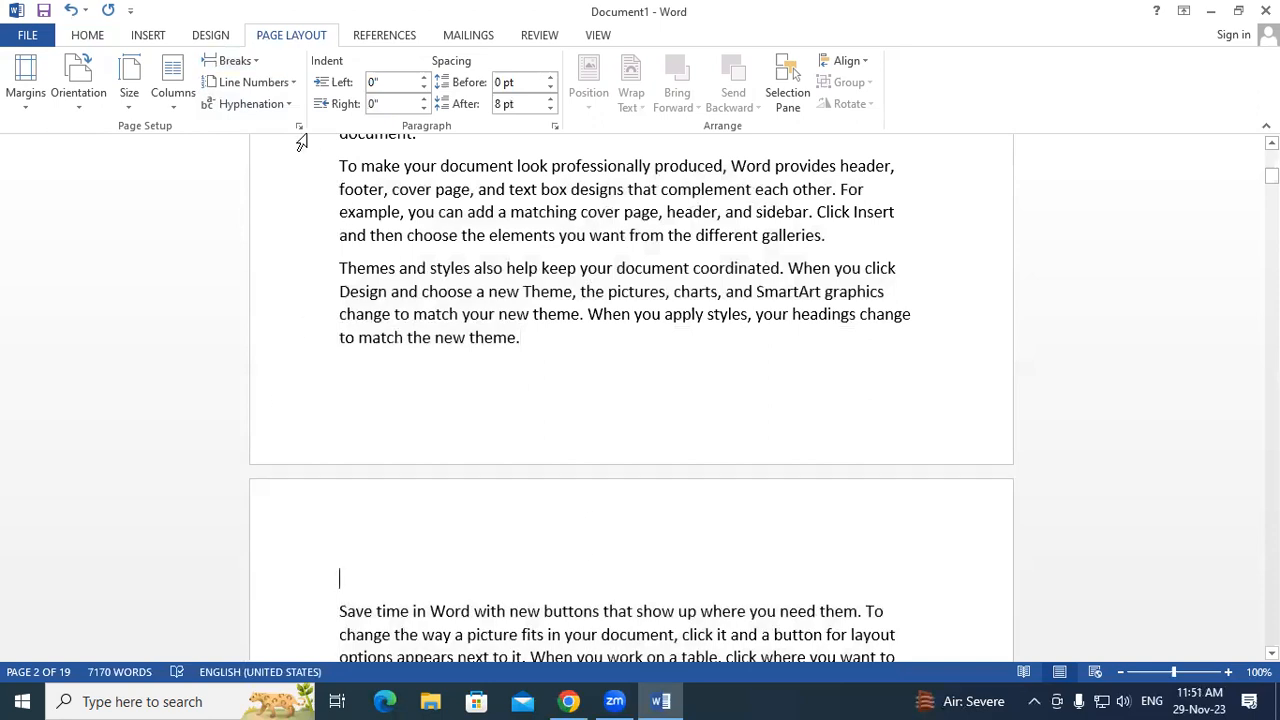
Set line numbers to Restart Each Section for the section starting on page 2 and check the numbering across the neighbouring pages.
left_click(283, 87)
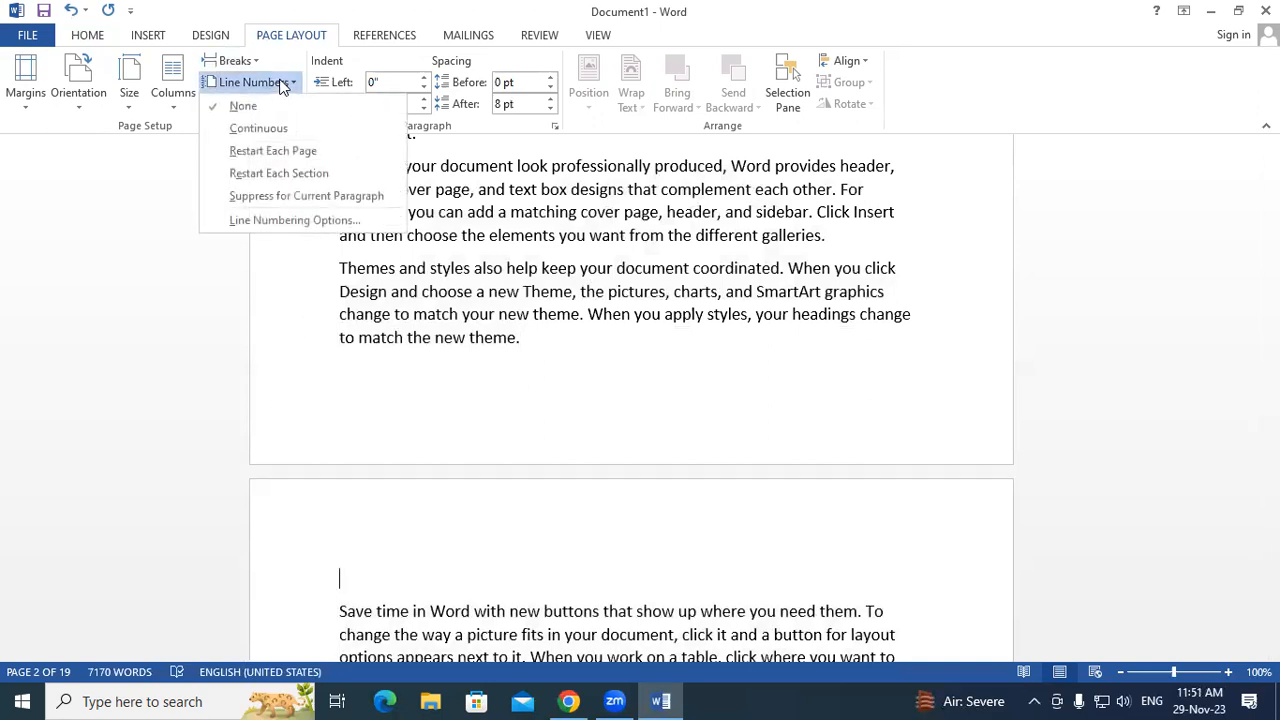
left_click(281, 175)
scroll(433, 347, "up", 10)
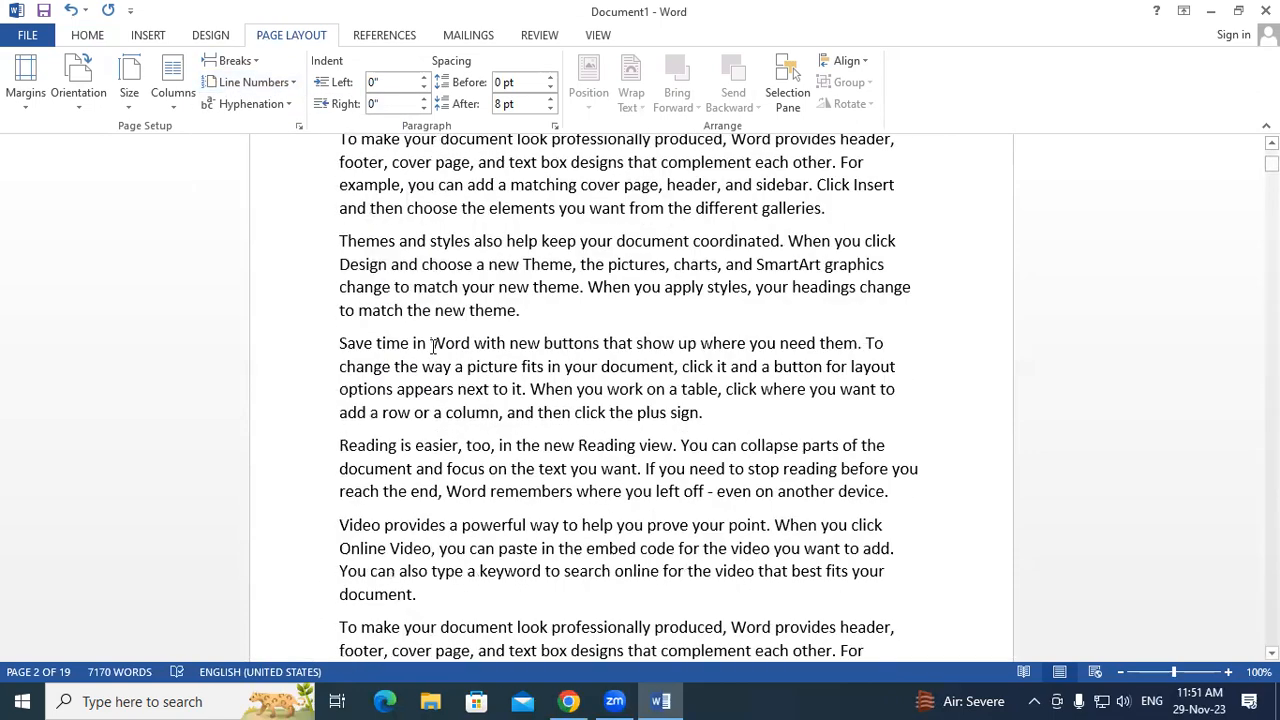
scroll(433, 347, "down", 18)
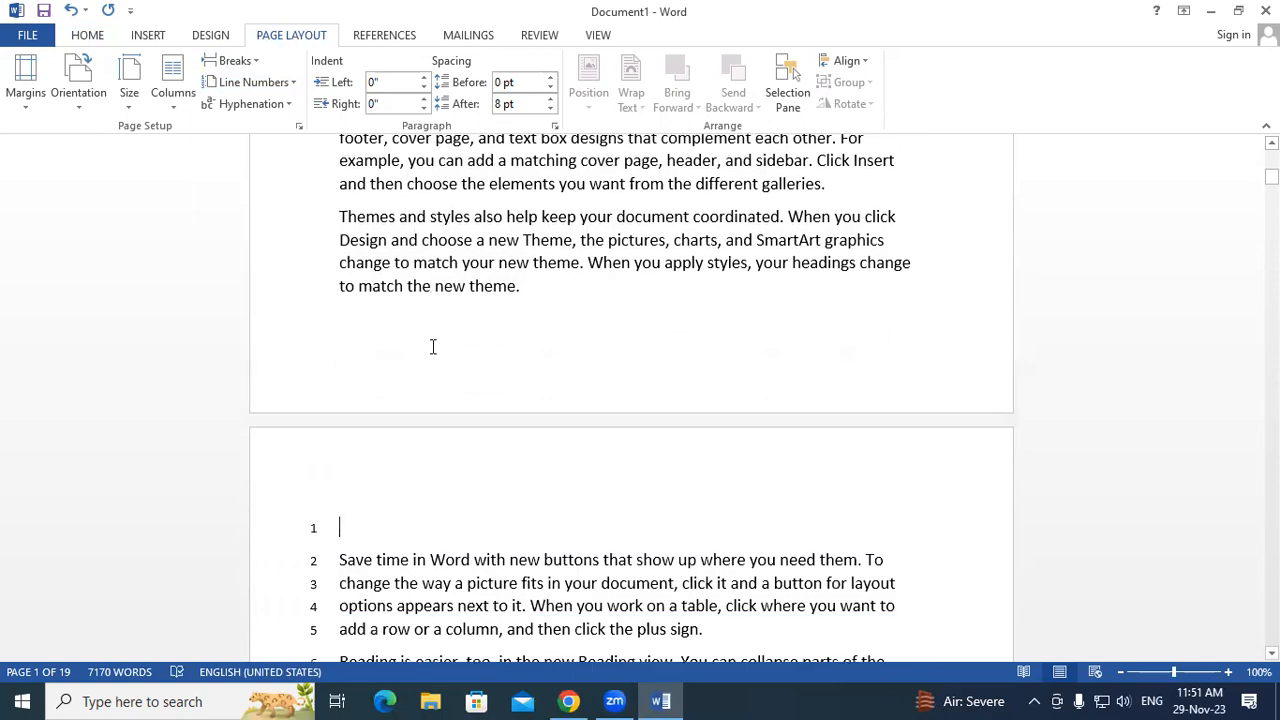
scroll(433, 347, "down", 10)
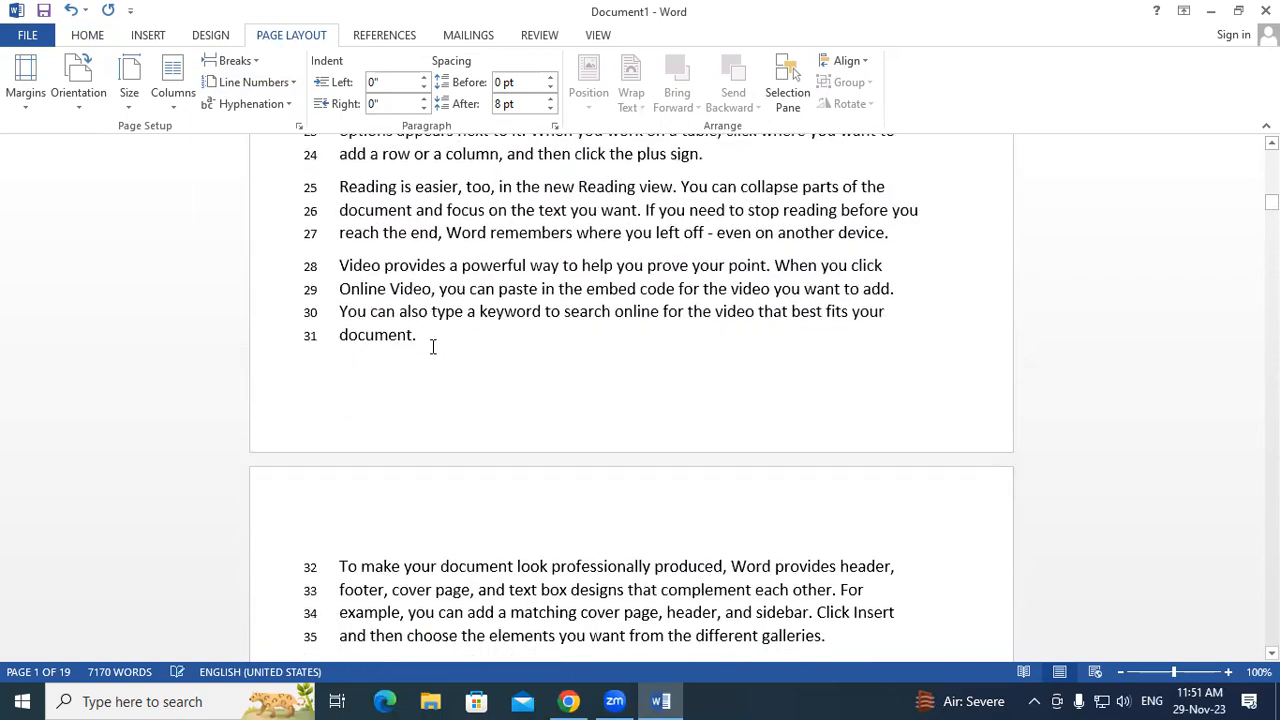
scroll(433, 346, "up", 5)
scroll(433, 346, "up", 8)
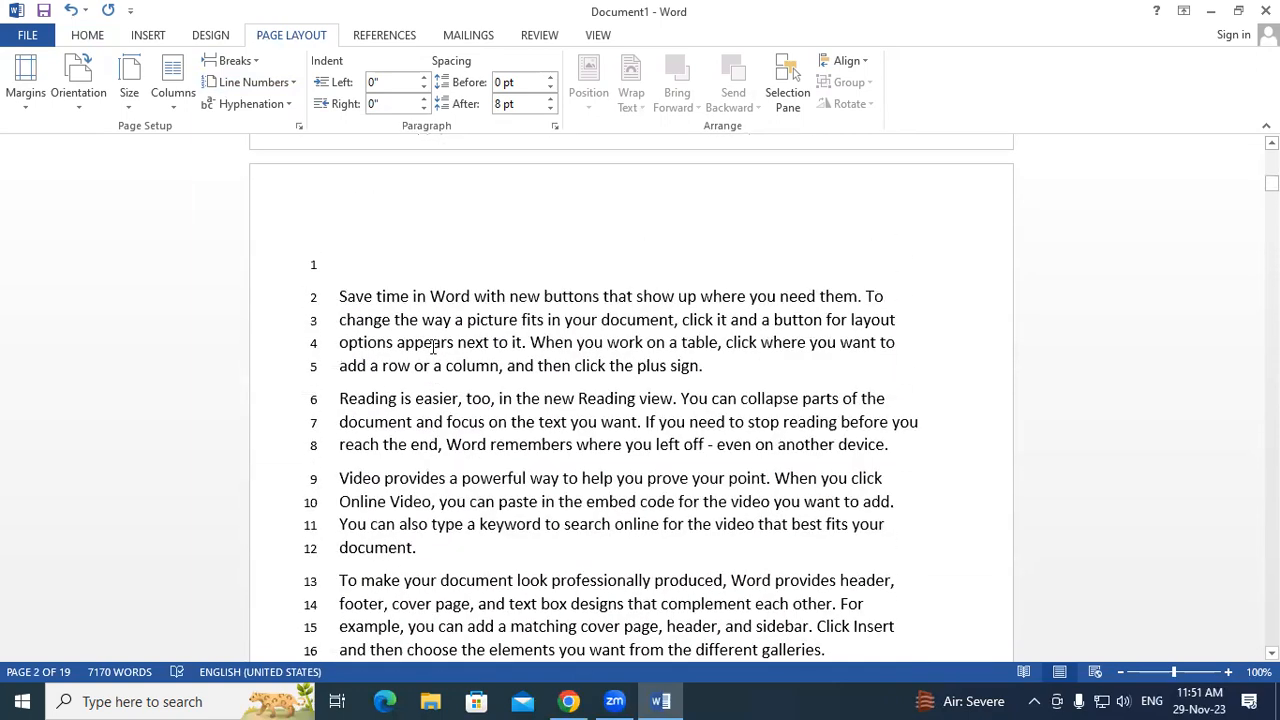
scroll(433, 346, "up", 4)
left_click(562, 289)
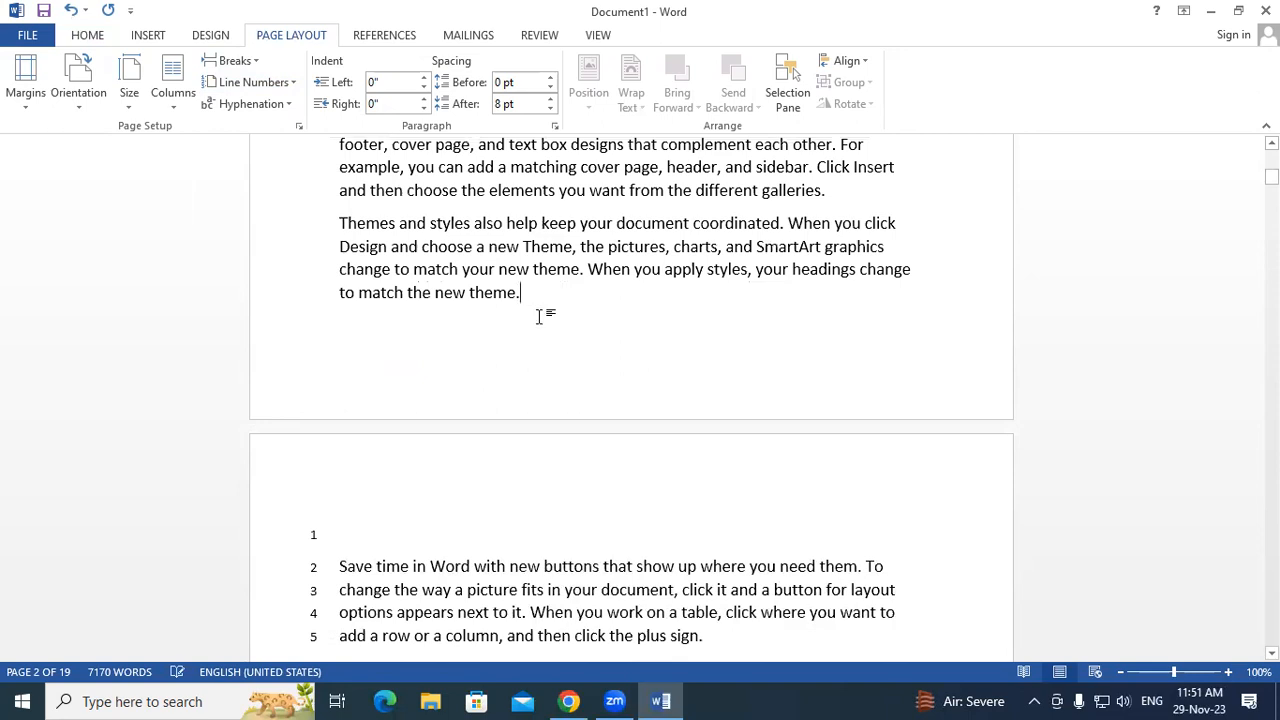
Select the whole document and set its line numbers to None.
left_click(354, 521)
key("ctrl+a")
left_click(288, 83)
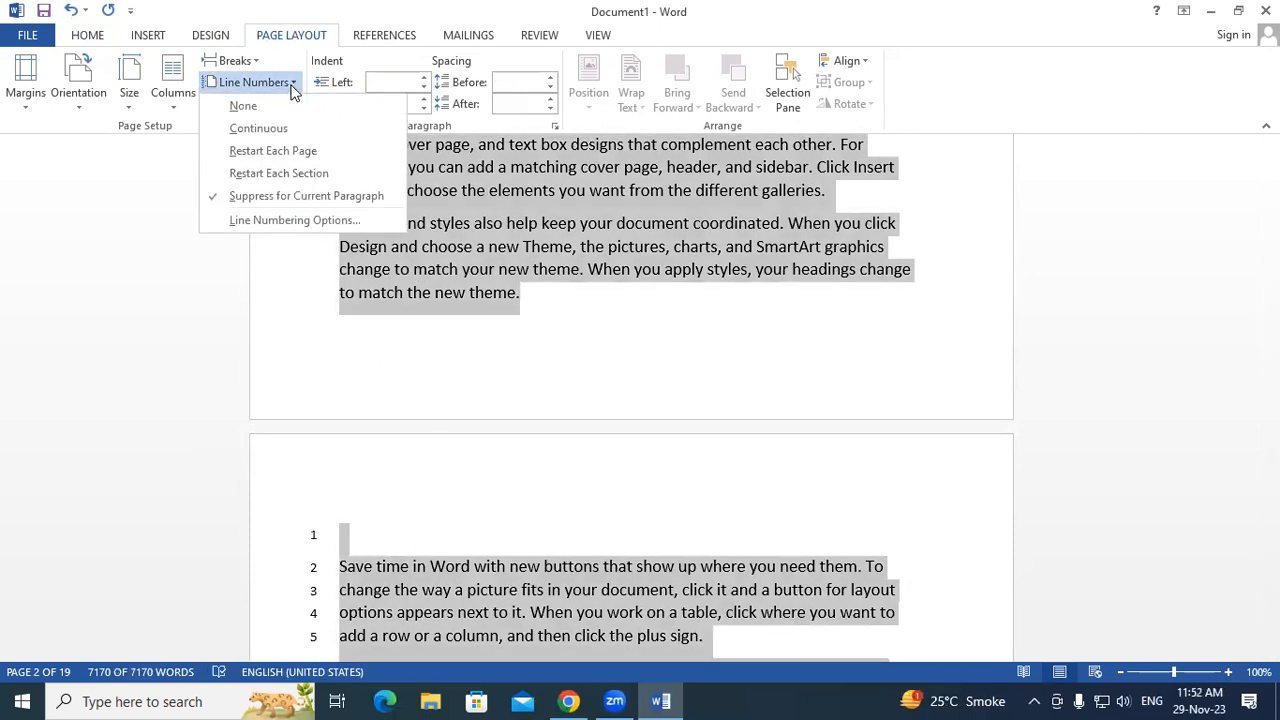
left_click(281, 108)
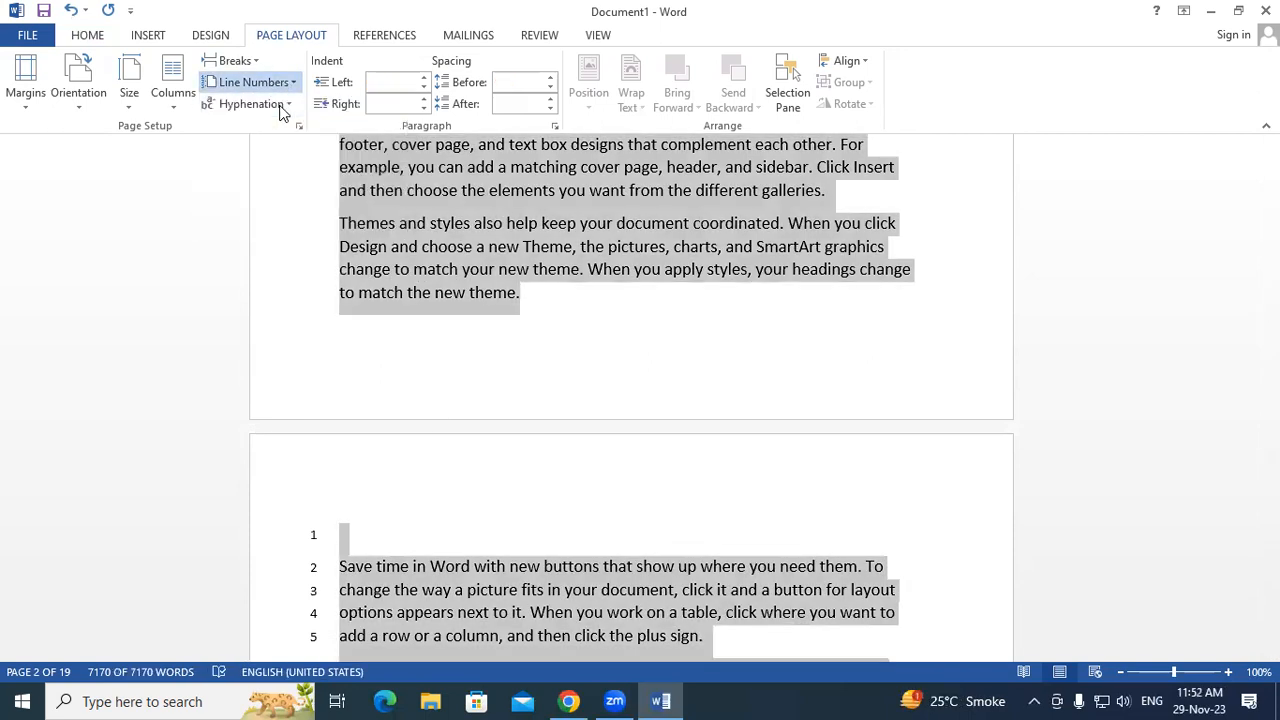
left_click(427, 281)
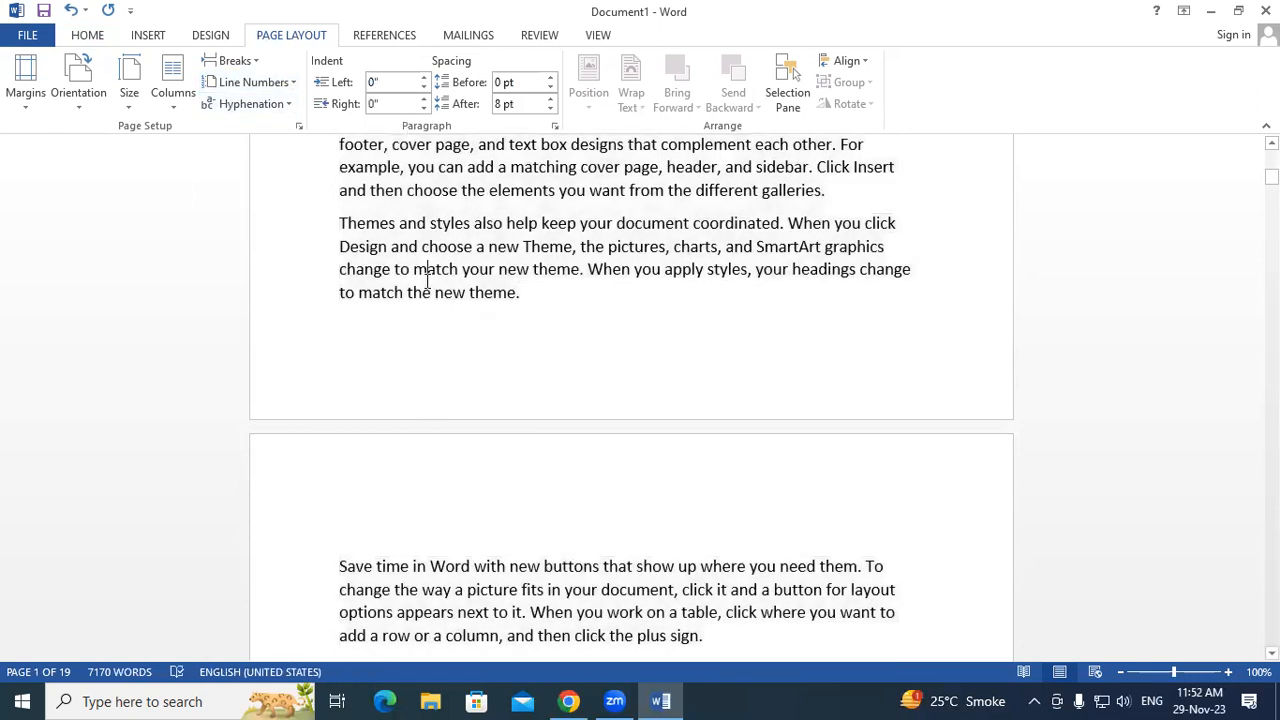
Undo the line numbering changes and remove the section break at the end of page 1.
key("ctrl+z")
key("ctrl+z")
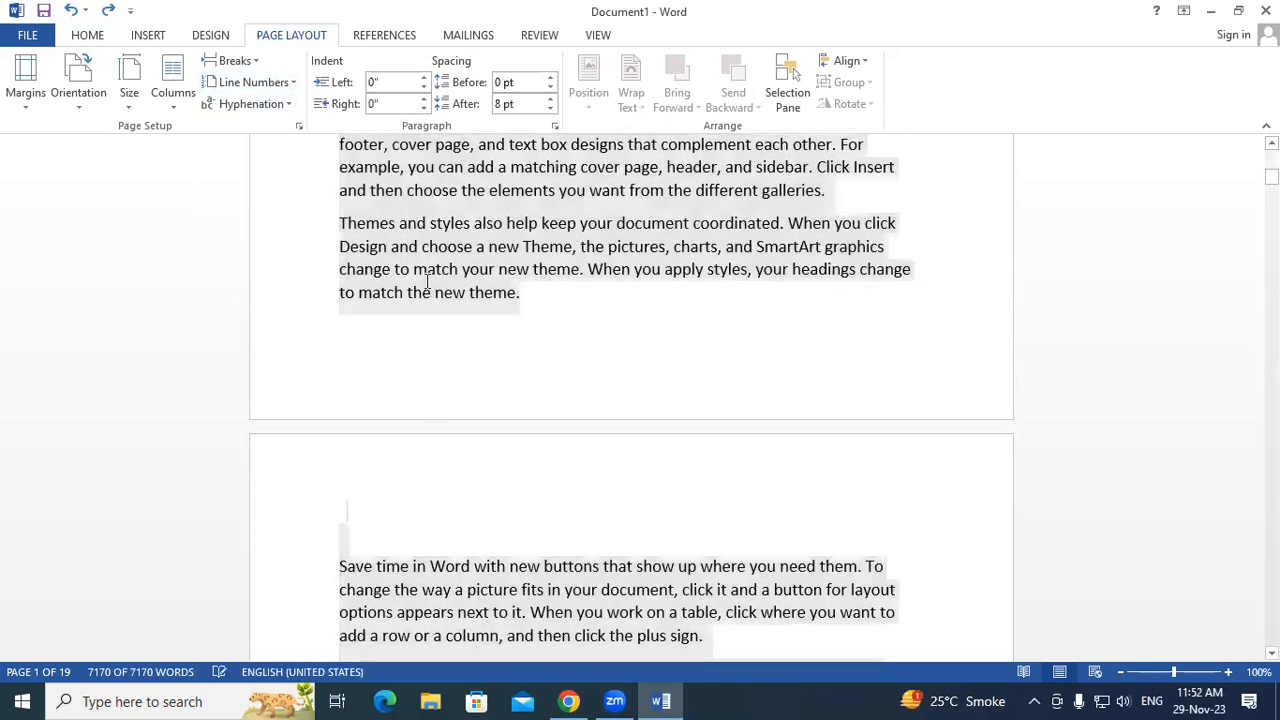
key("BackSpace")
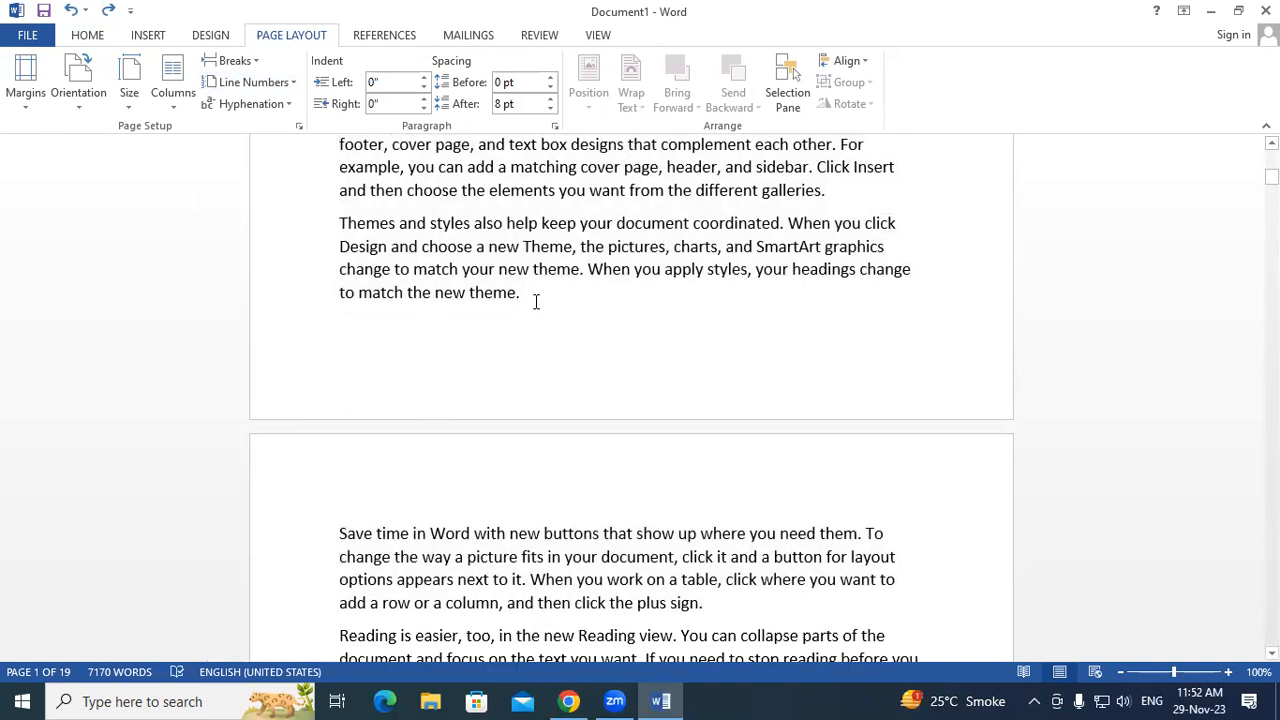
Insert a Next Page section break again at the end of page 1's text.
scroll(536, 302, "up", 10)
scroll(536, 305, "down", 5)
scroll(536, 302, "down", 5)
left_click(240, 62)
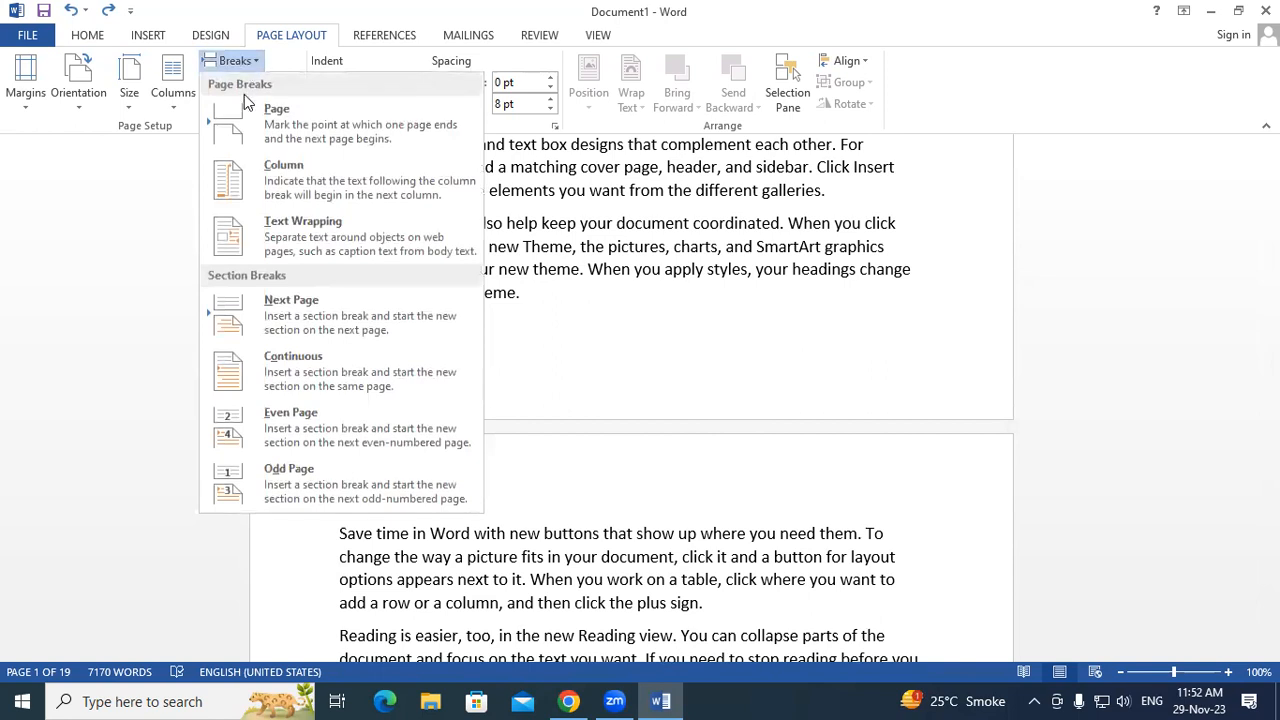
left_click(300, 312)
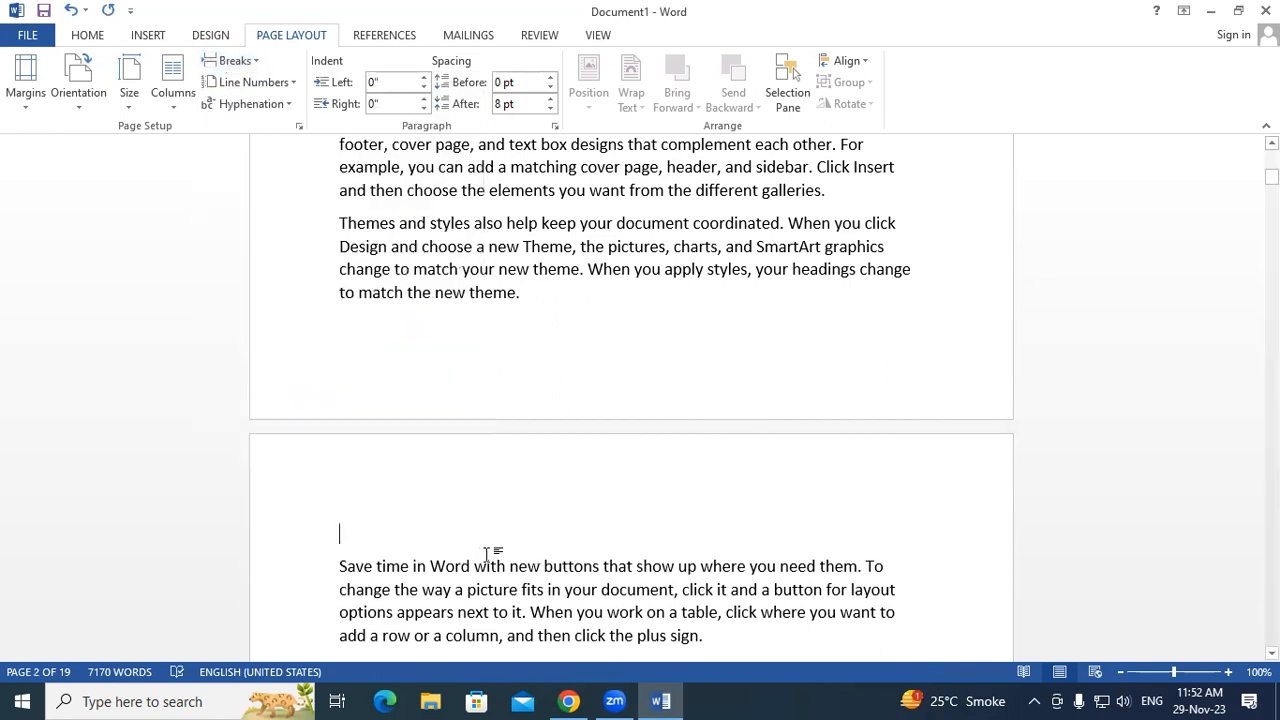
Apply Restart Each Section line numbers to the new section on page 2 and compare the numbering with page 1.
scroll(491, 549, "down", 2)
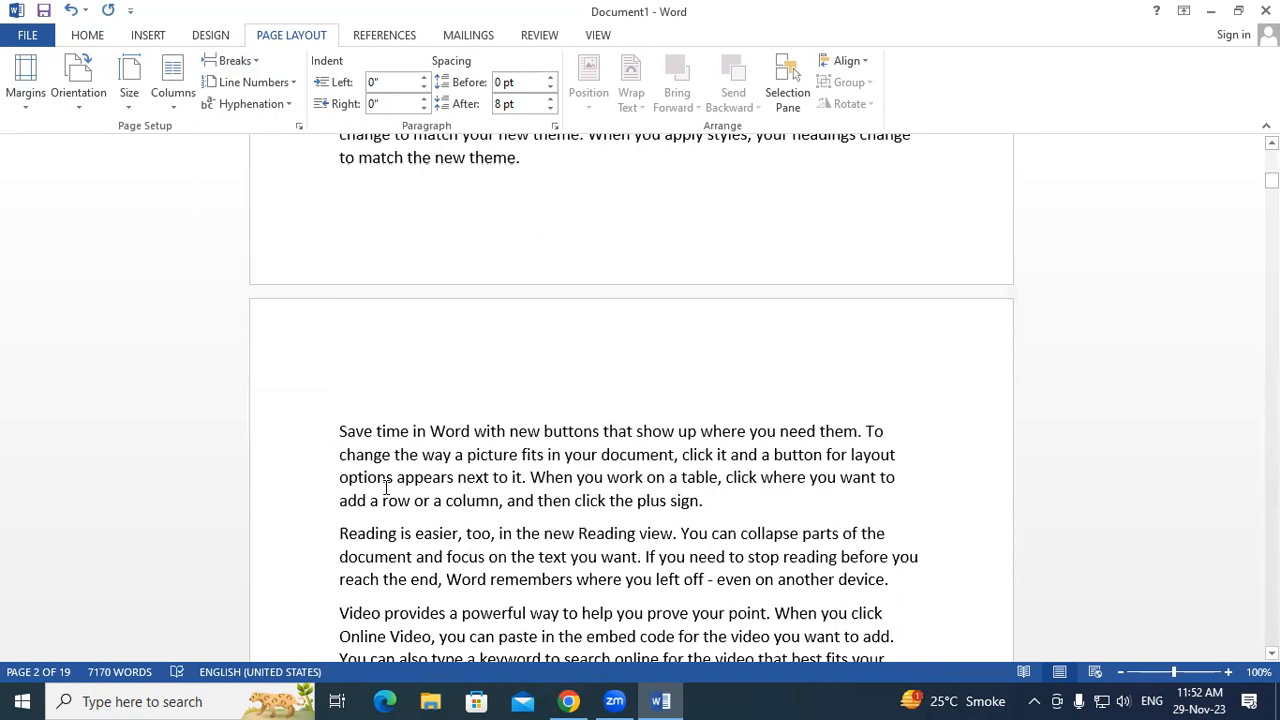
key("ctrl+a")
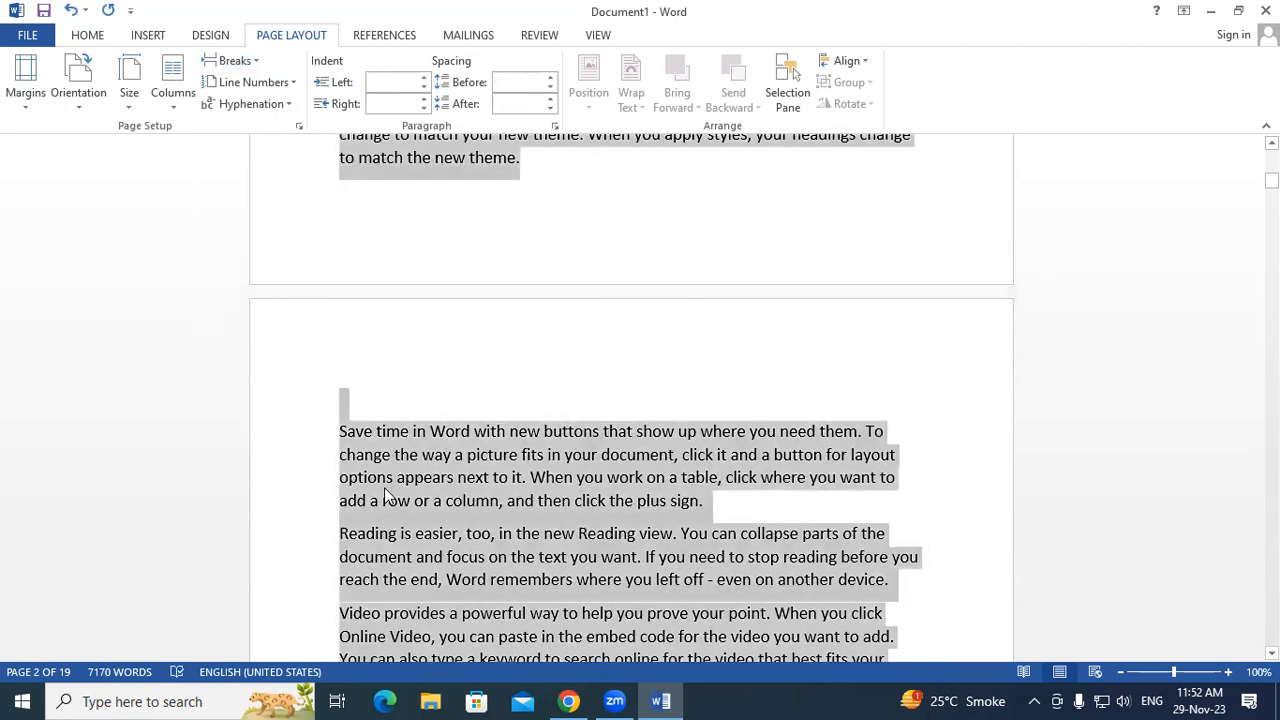
left_click(390, 478)
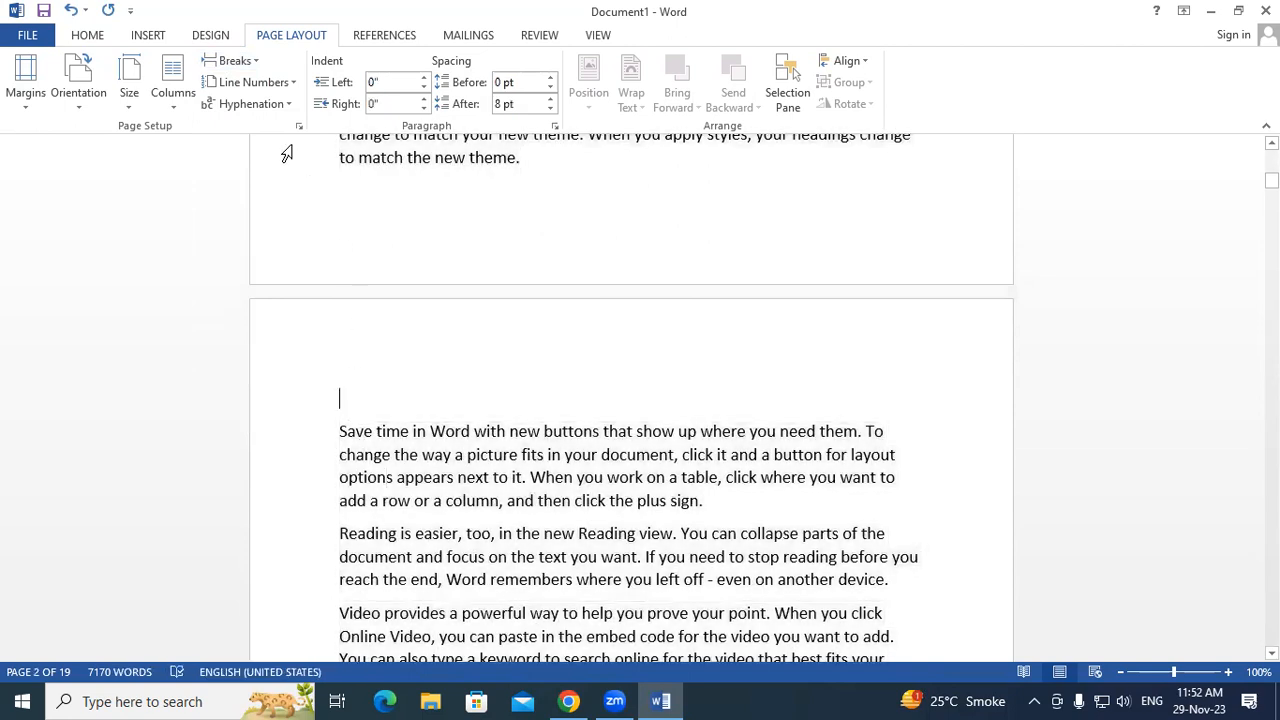
left_click(255, 84)
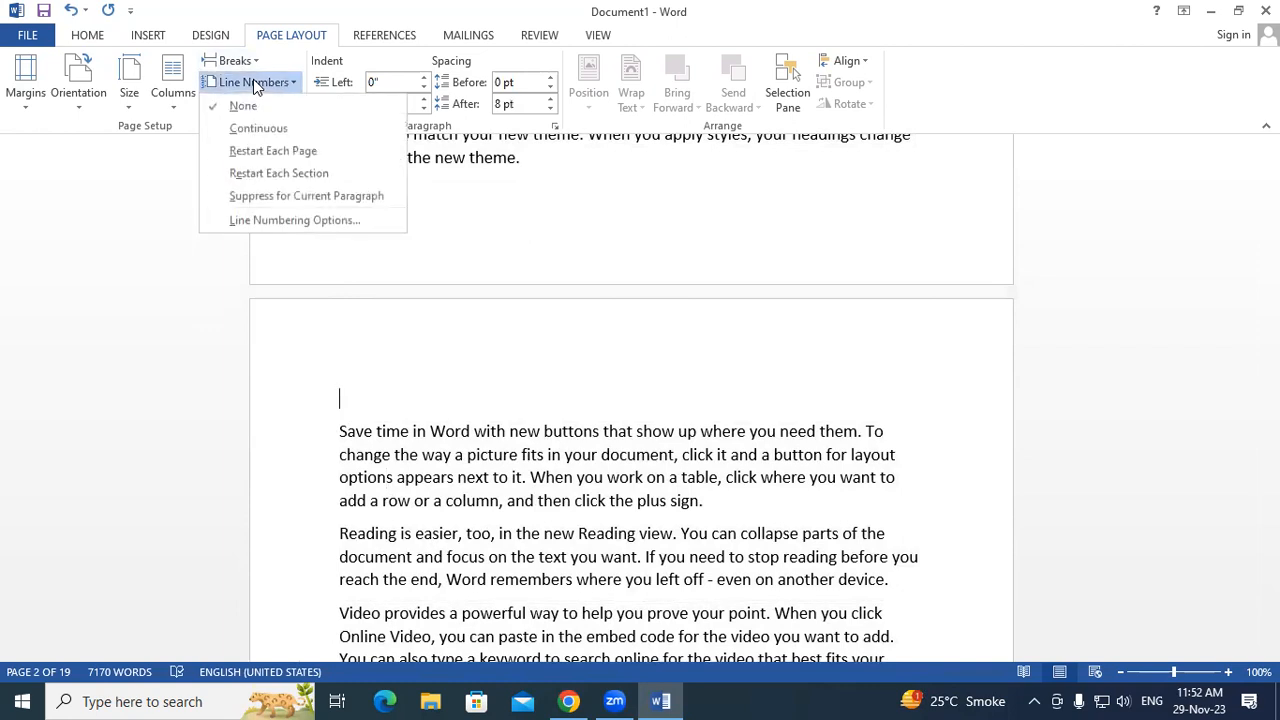
left_click(264, 176)
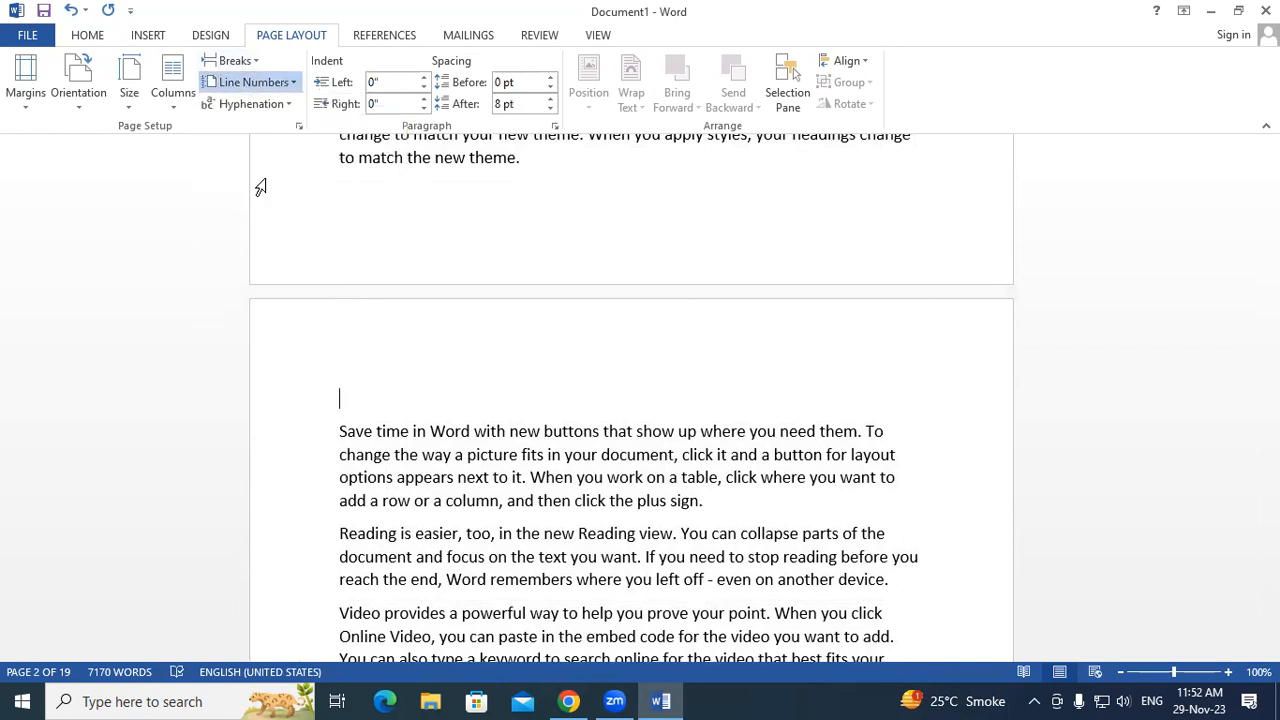
scroll(522, 288, "up", 15)
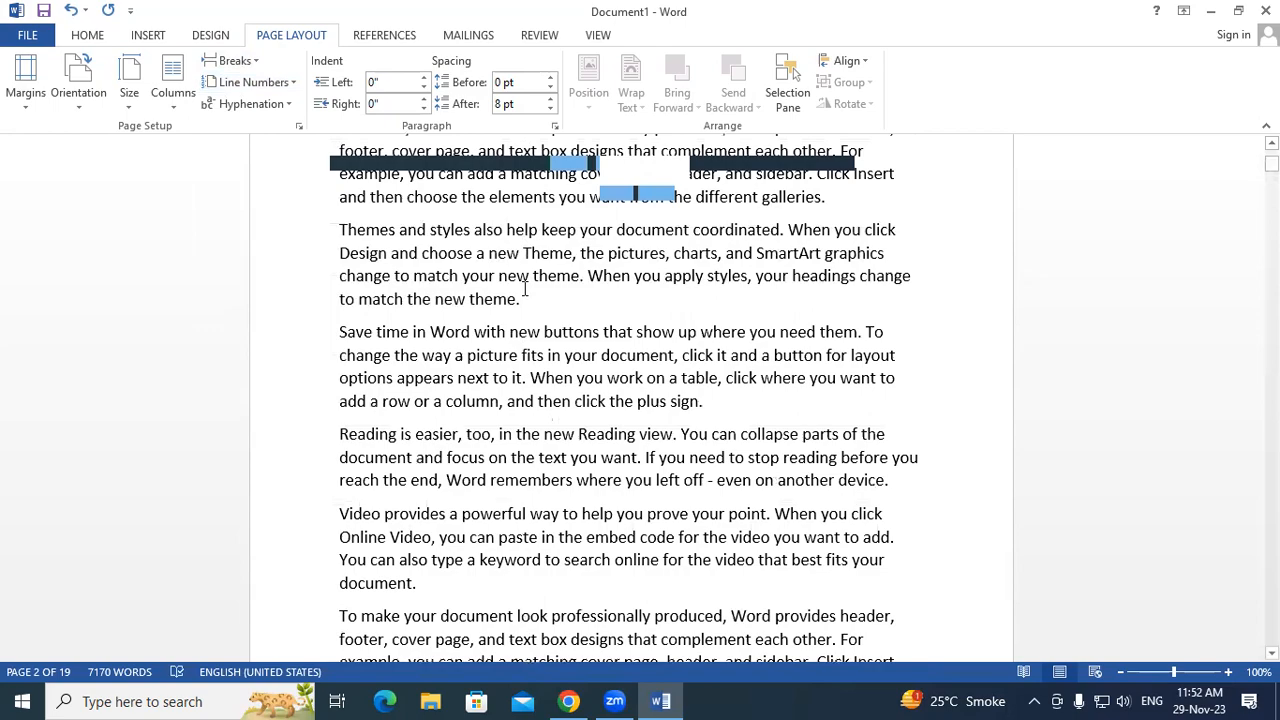
scroll(524, 288, "down", 15)
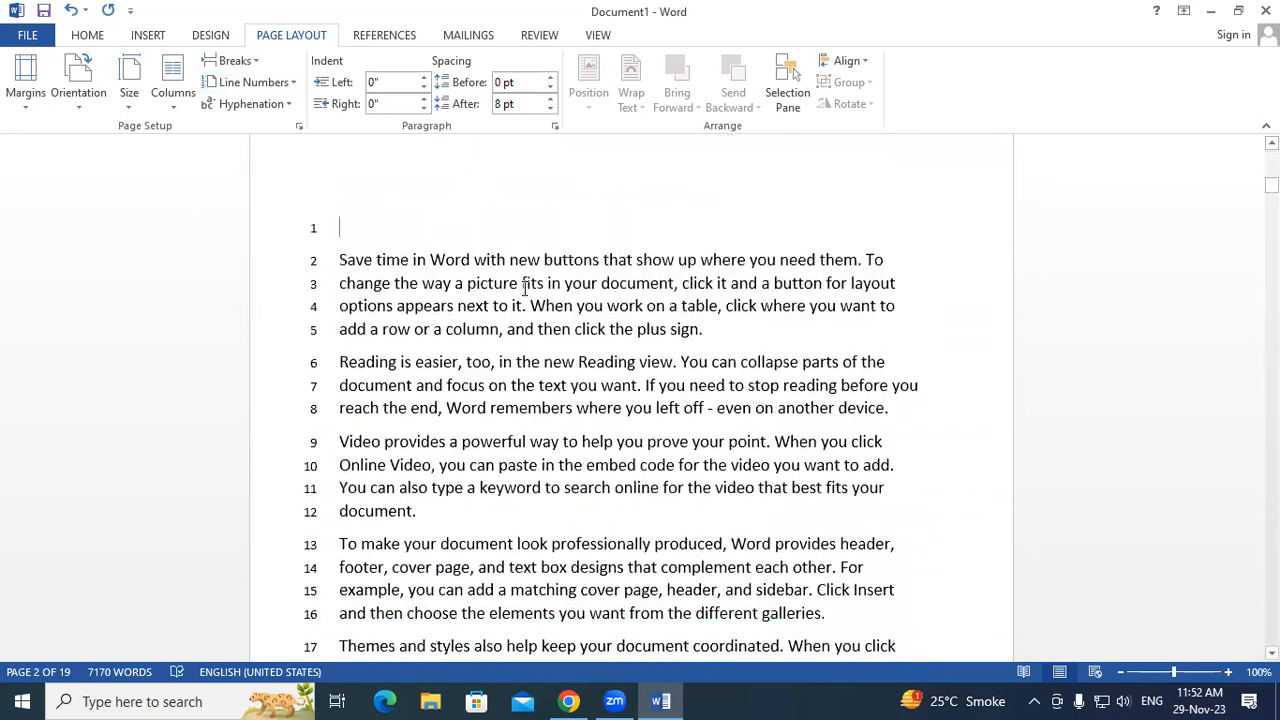
scroll(524, 288, "down", 9)
scroll(524, 289, "up", 16)
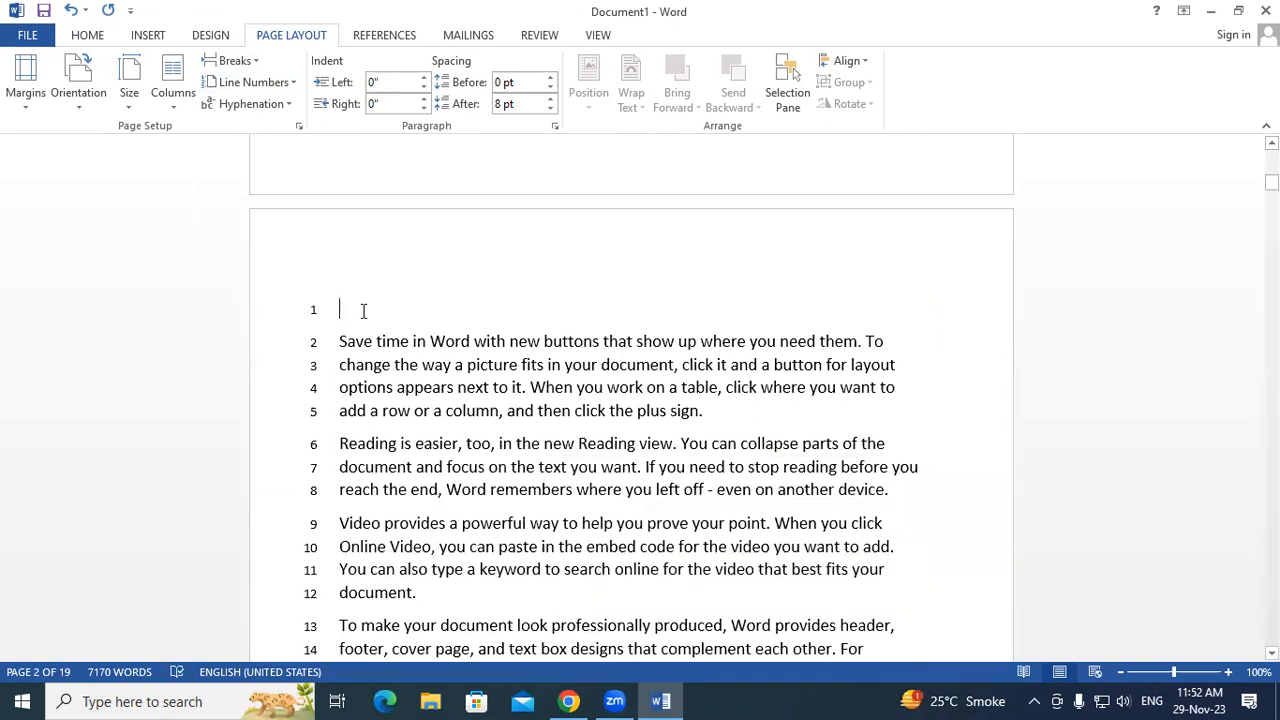
Delete the full stop ending page 1's text and place the cursor on the empty first line of page 2.
key("BackSpace")
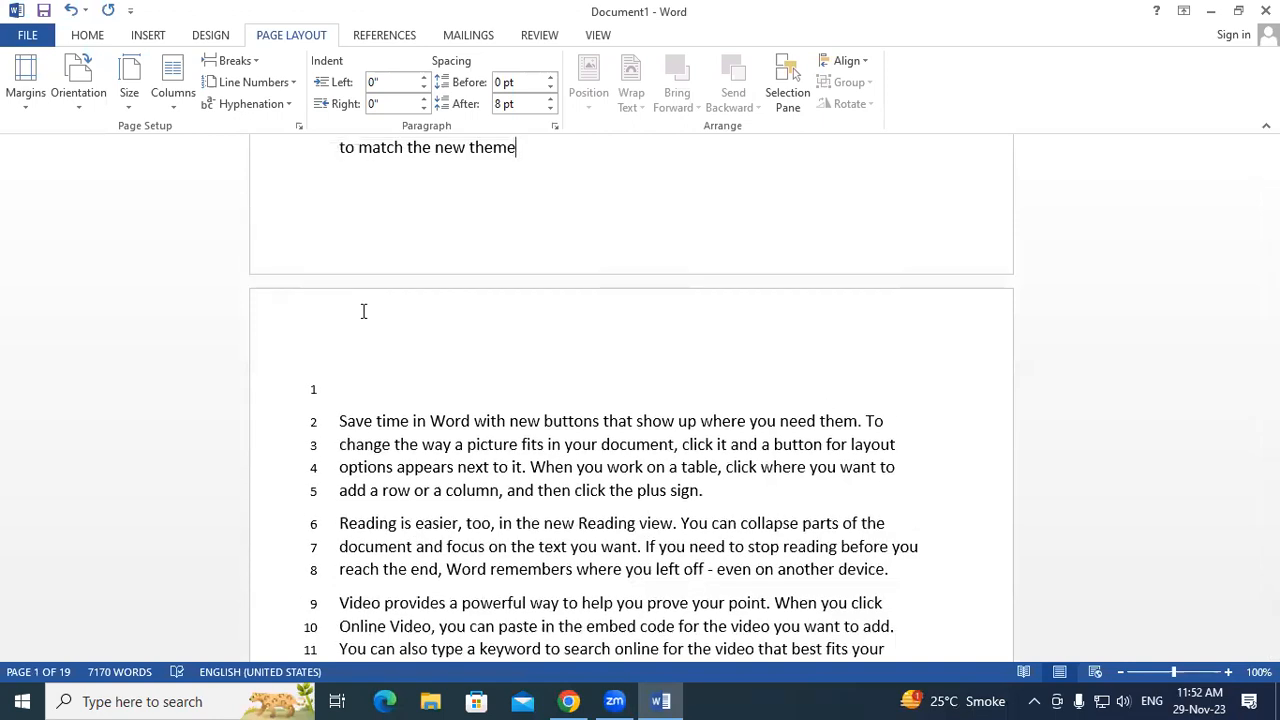
scroll(281, 317, "up", 2)
scroll(289, 317, "down", 2)
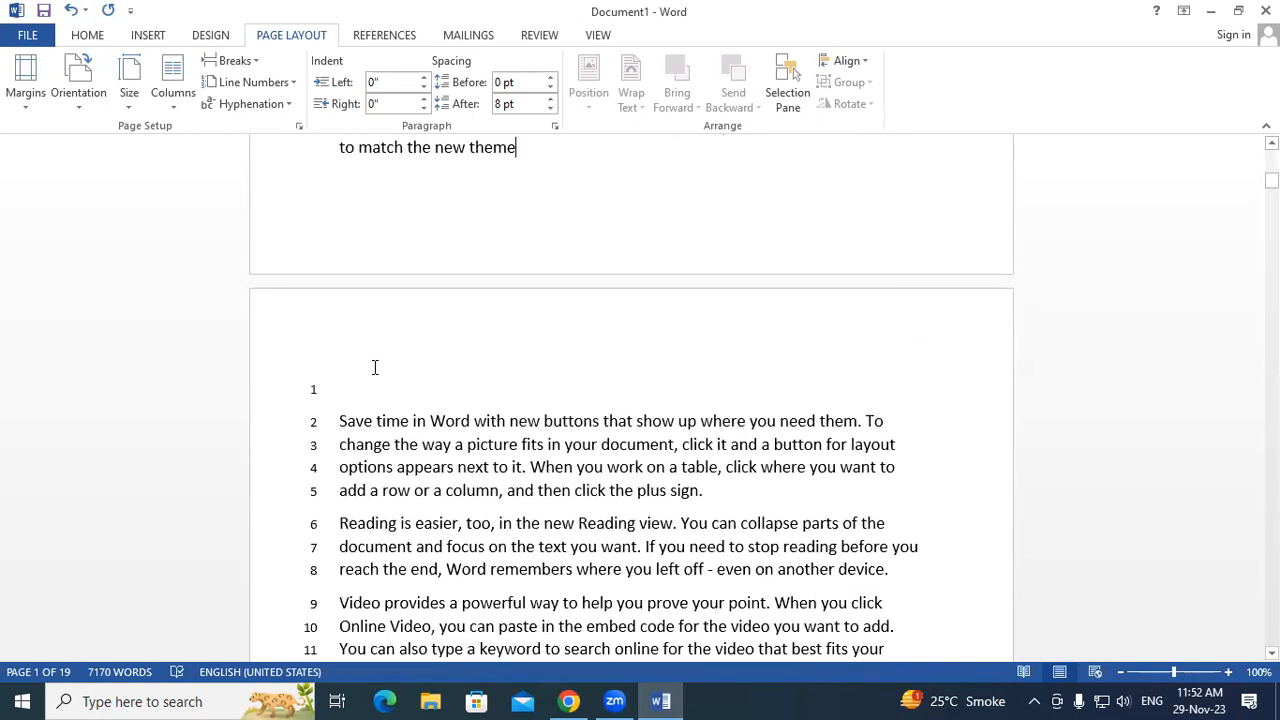
scroll(375, 367, "down", 2)
left_click(361, 307)
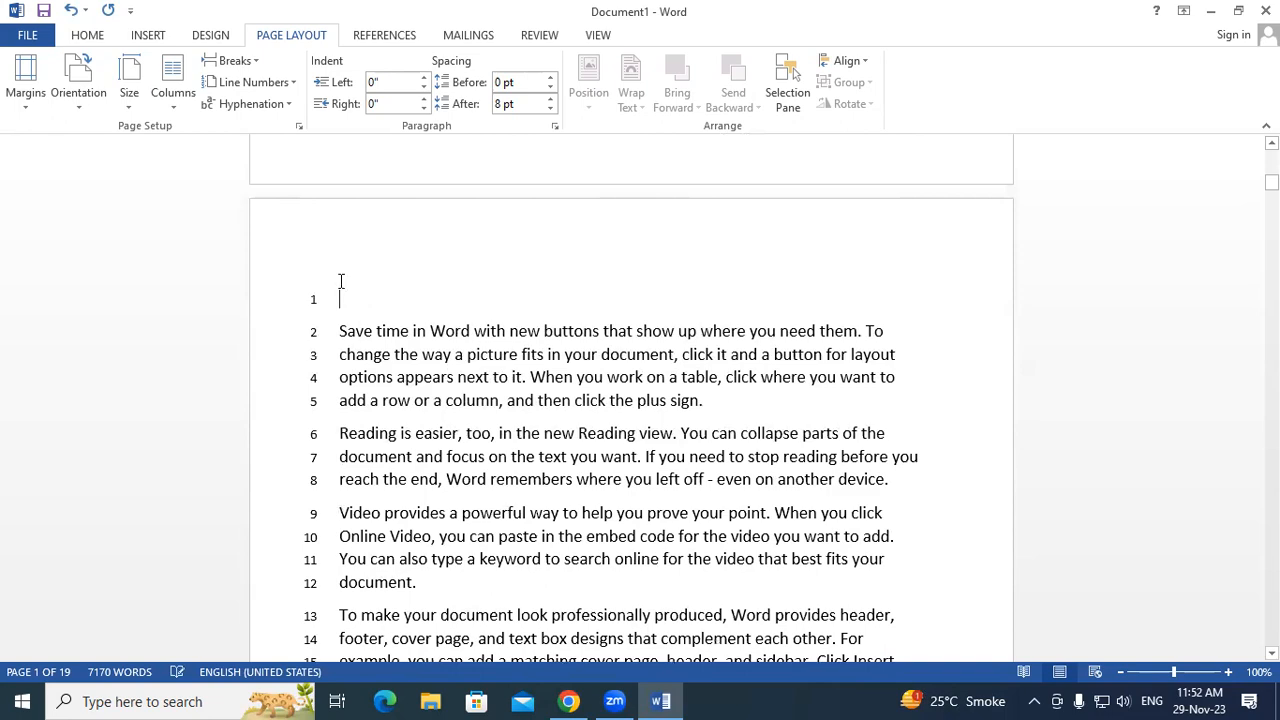
Review the line numbering on pages 1 and 2 and check which line number mode the current section uses.
scroll(341, 282, "down", 8)
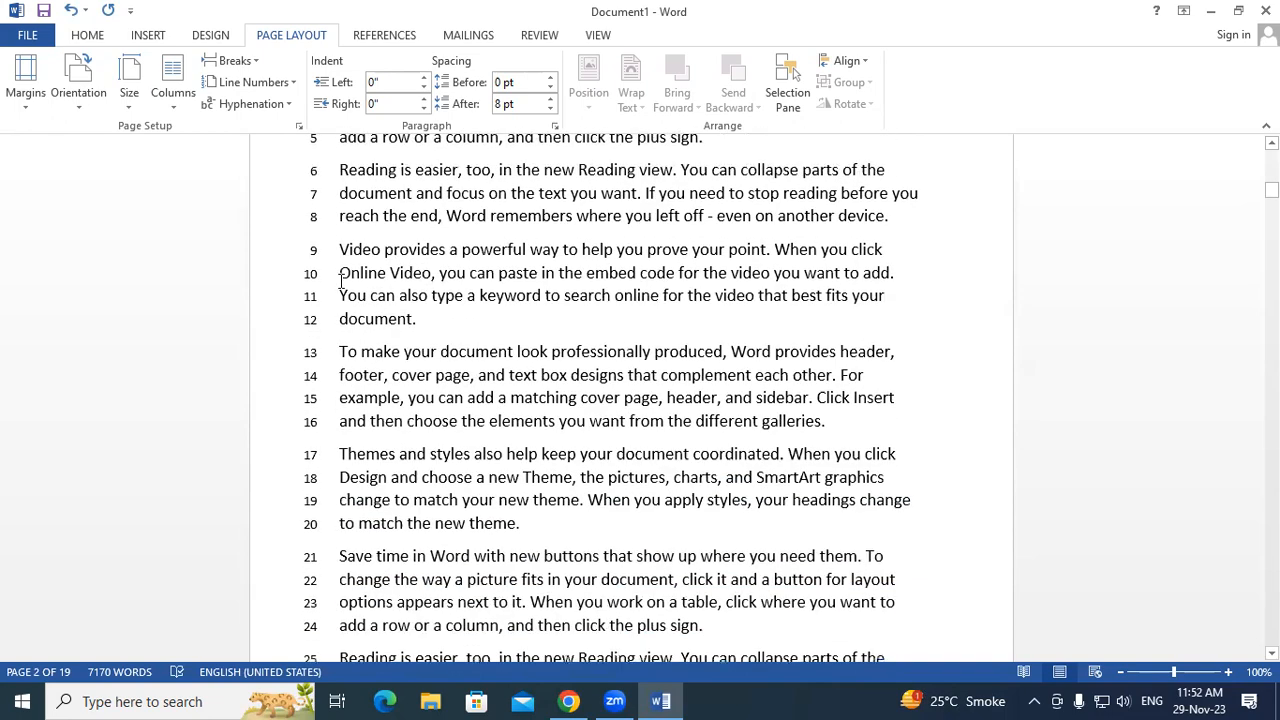
scroll(341, 282, "up", 15)
scroll(341, 282, "up", 5)
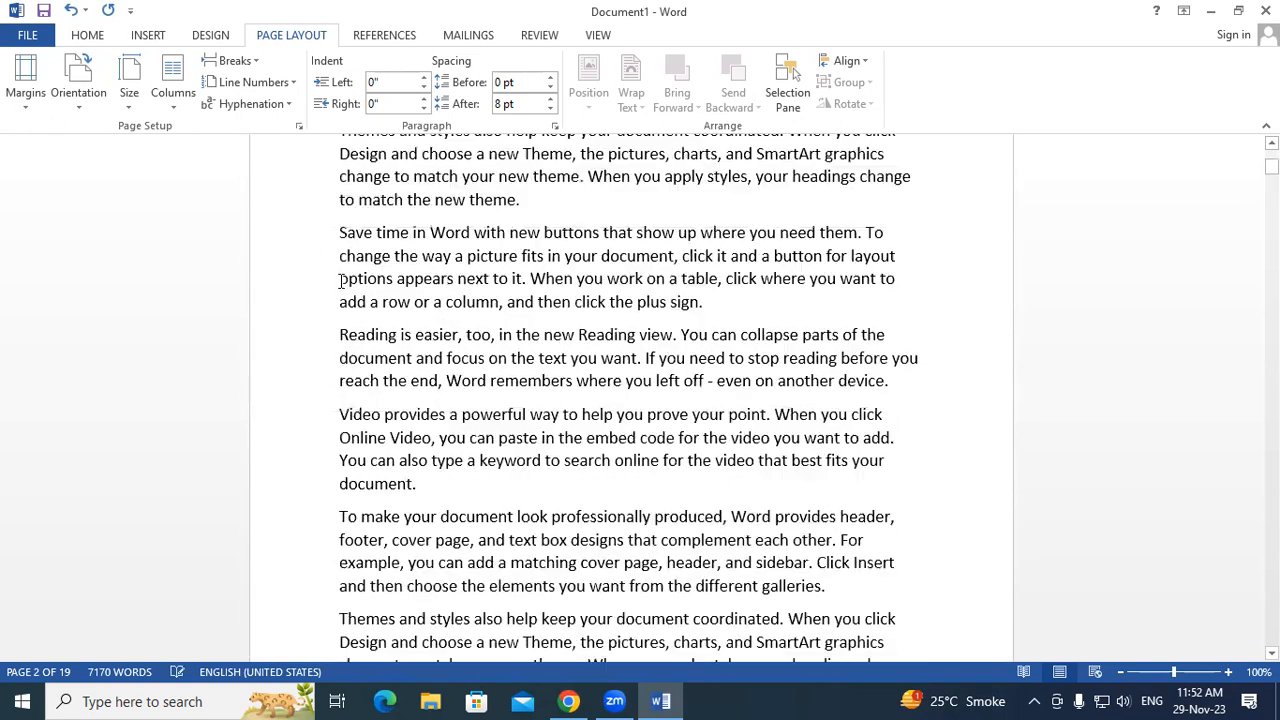
scroll(341, 282, "down", 7)
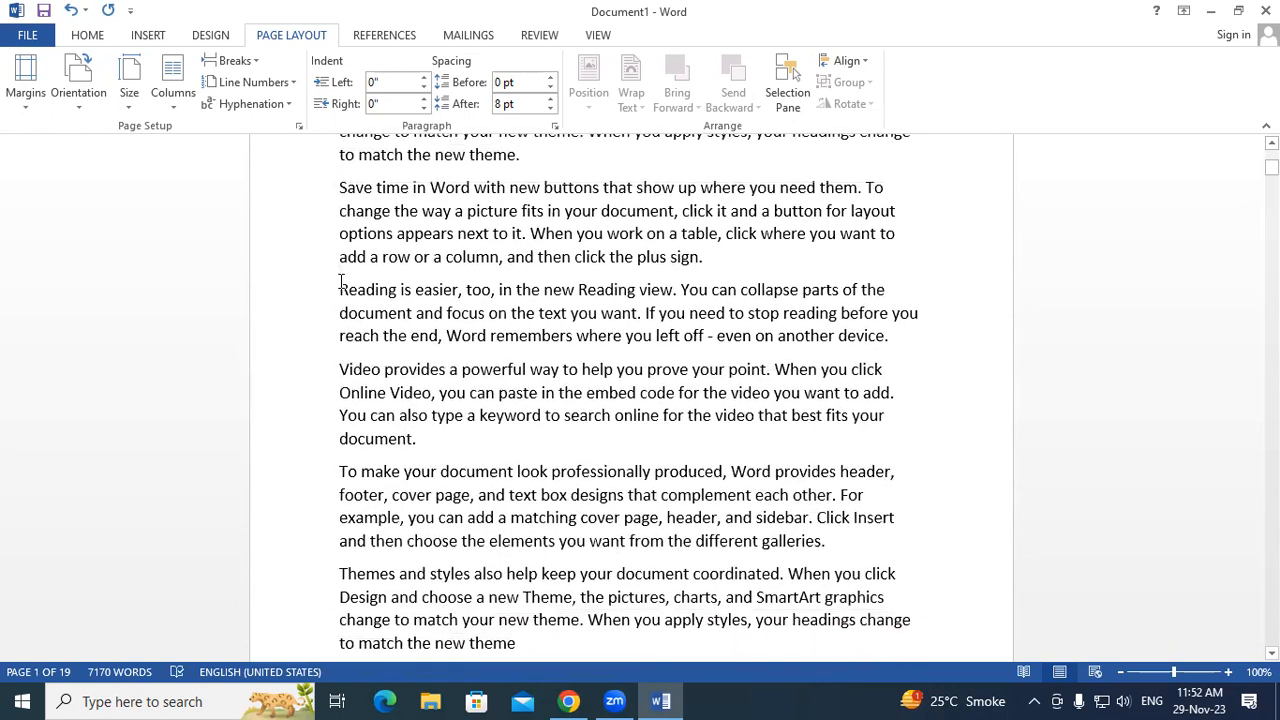
left_click(262, 83)
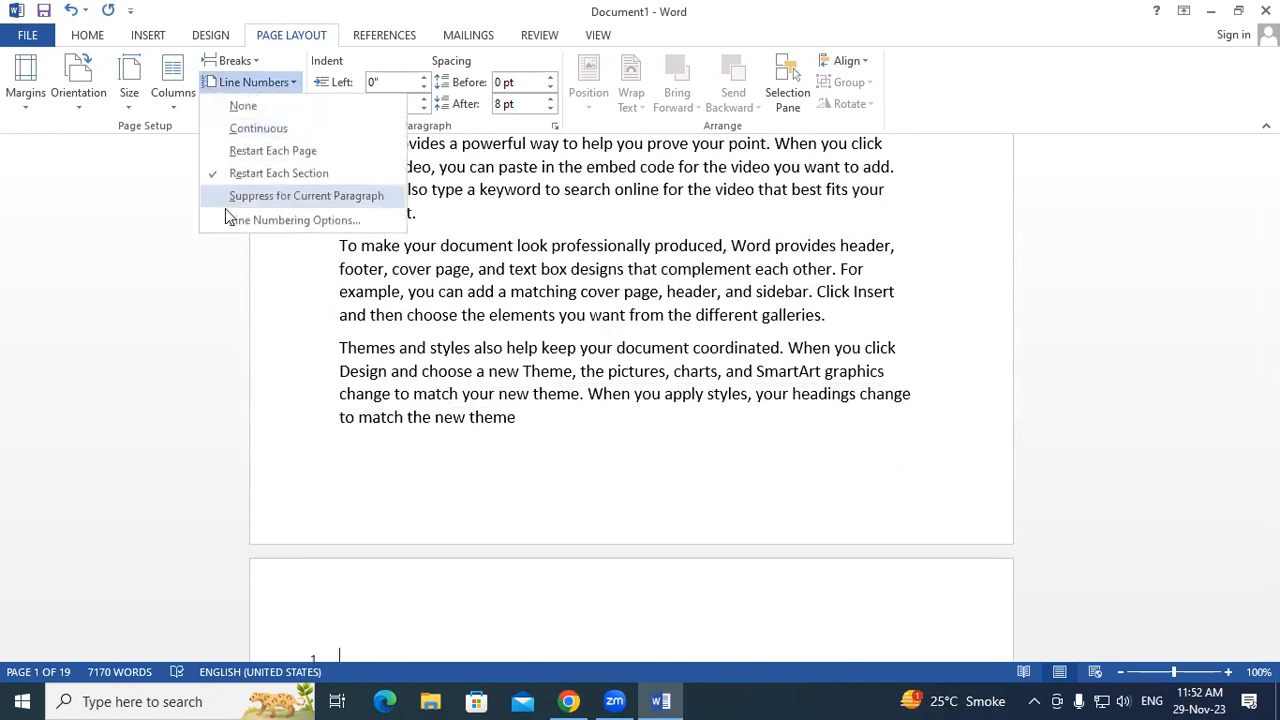
left_click(511, 322)
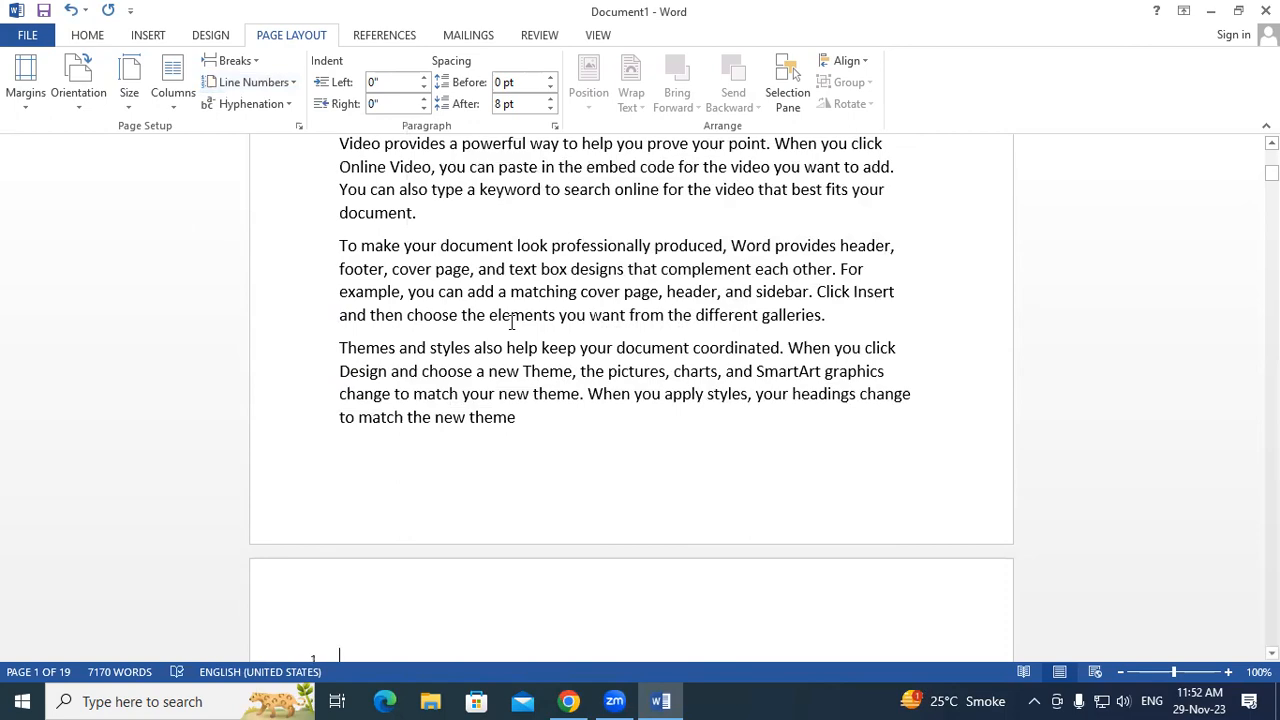
scroll(511, 322, "down", 4)
scroll(511, 322, "down", 8)
scroll(444, 340, "up", 3)
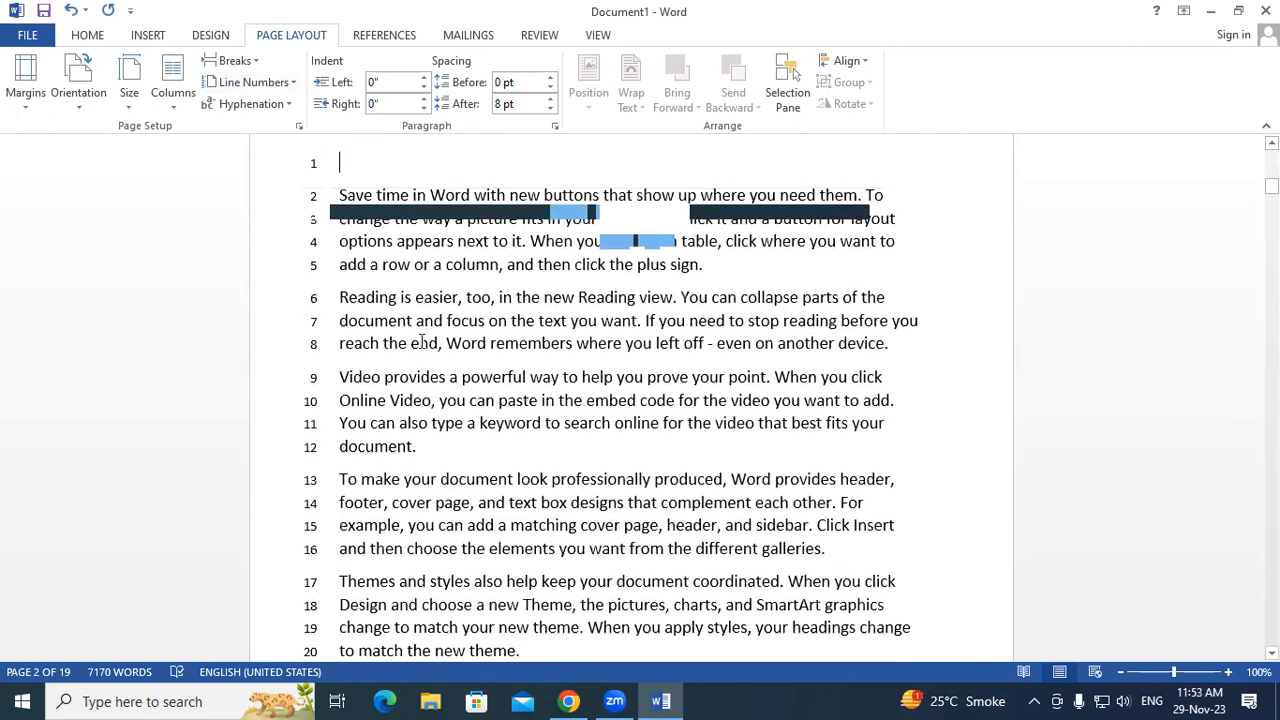
scroll(444, 340, "down", 5)
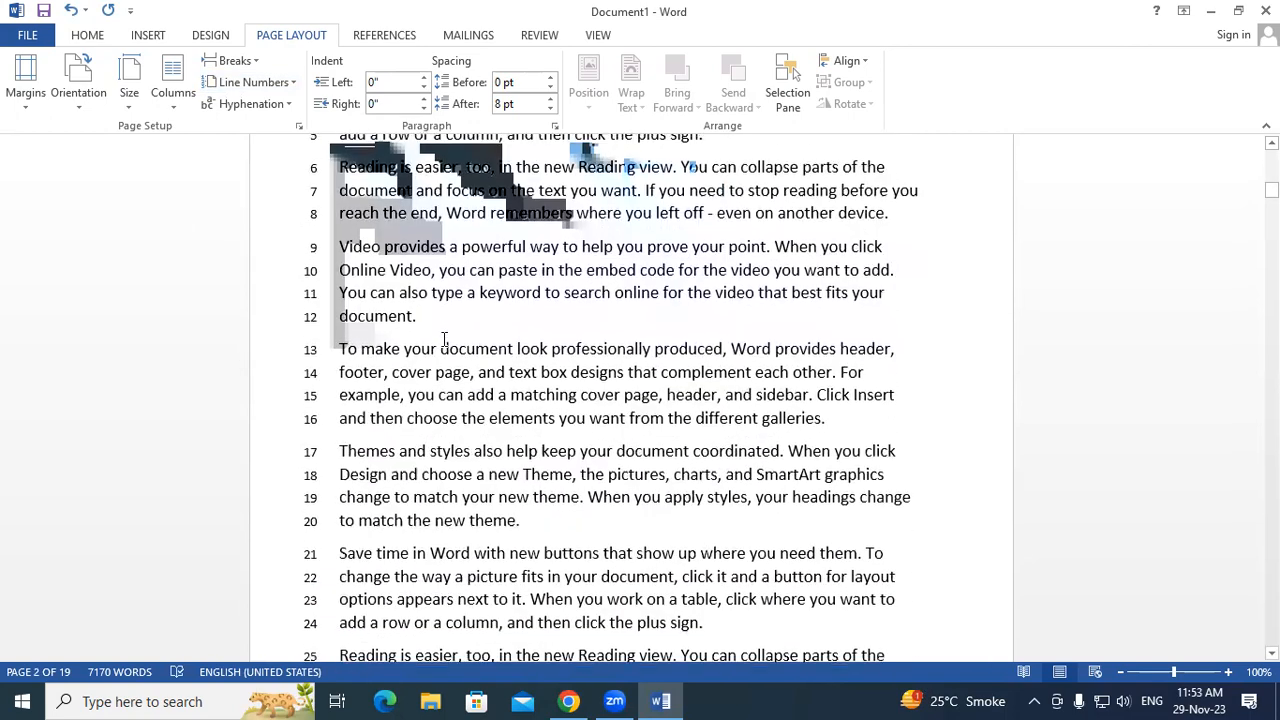
Suppress line numbers for the "Themes and styles" paragraph at lines 17 to 20 on page 2.
left_click_drag(333, 312, 533, 394)
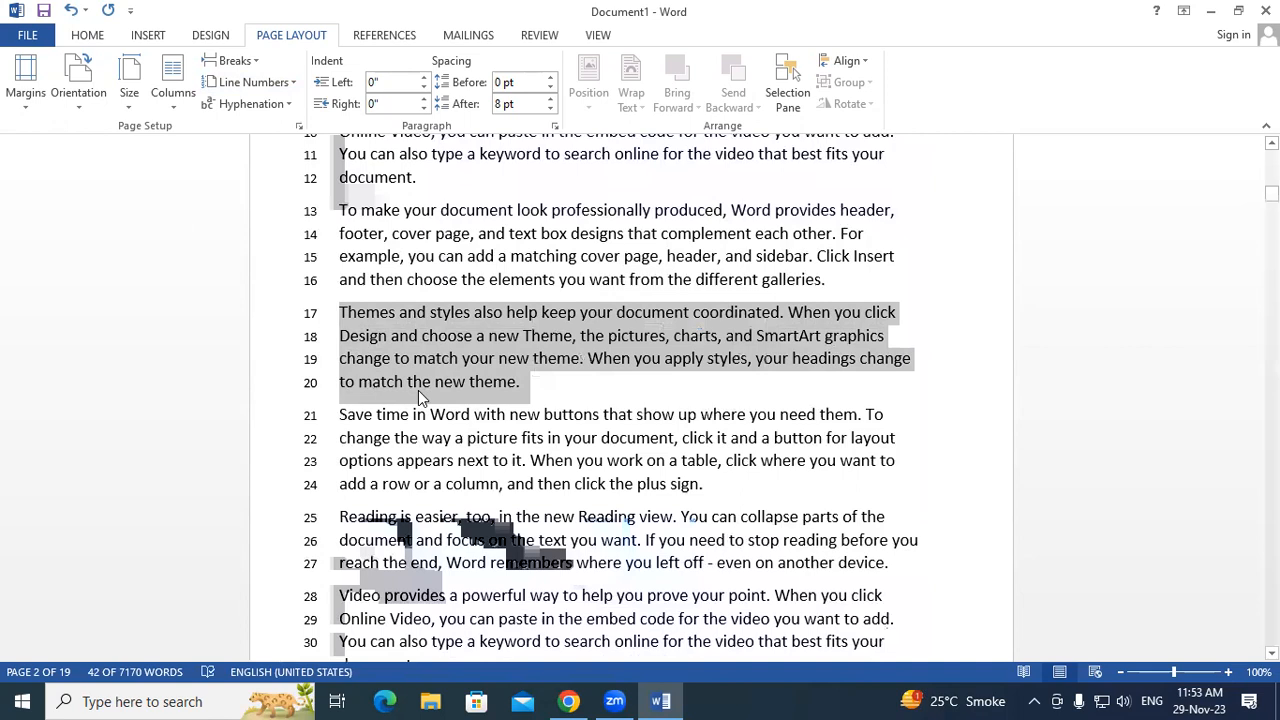
left_click(284, 91)
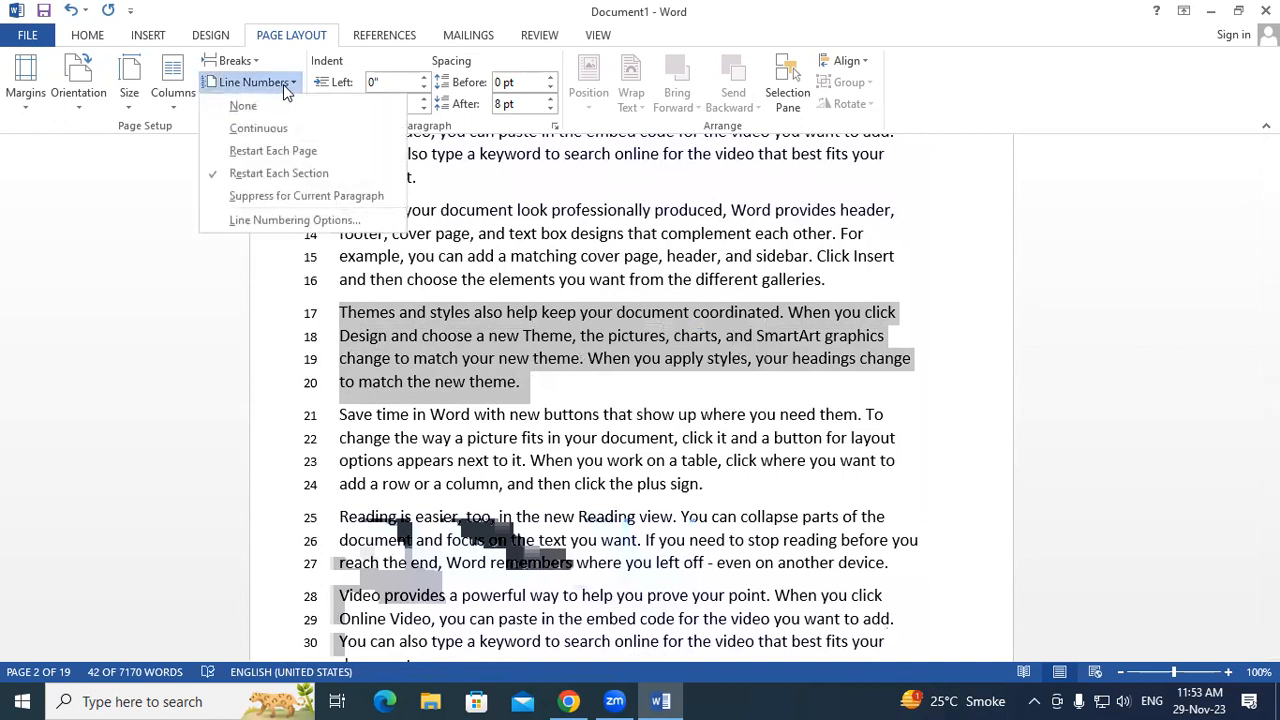
left_click(284, 195)
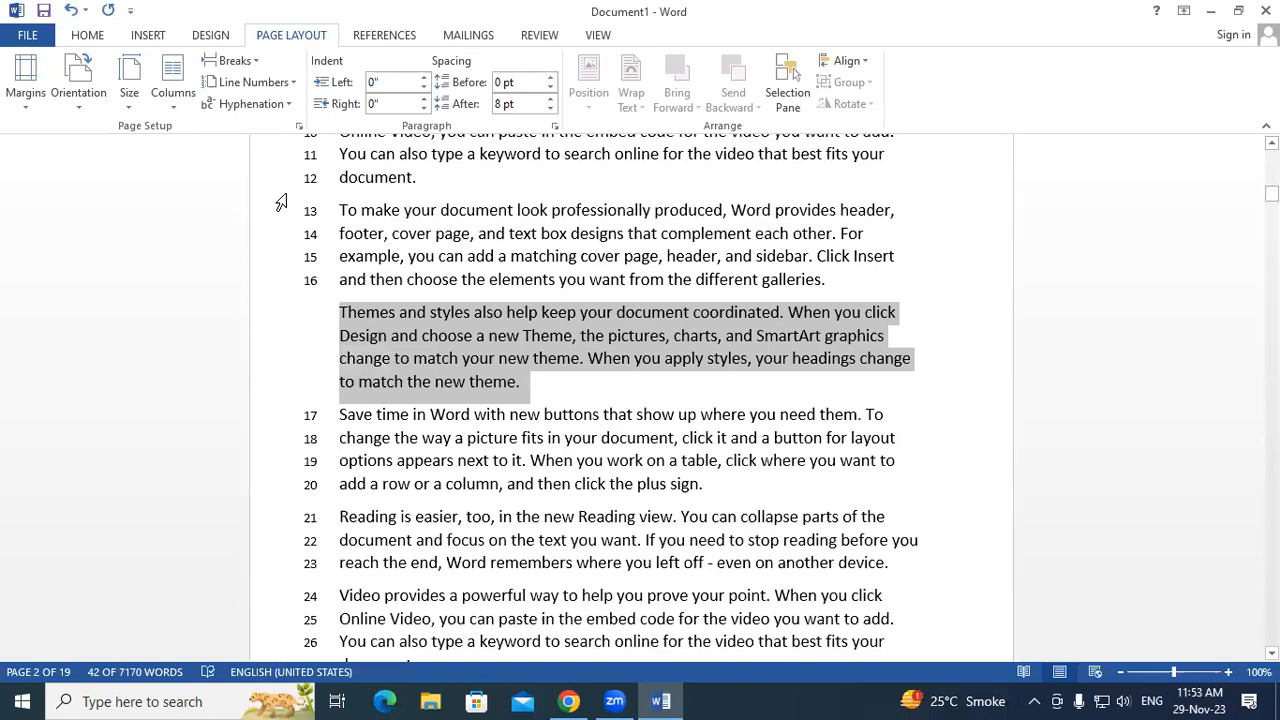
Suppress line numbers for the "Video provides" paragraph at lines 43 to 46 on page 3.
scroll(434, 466, "down", 12)
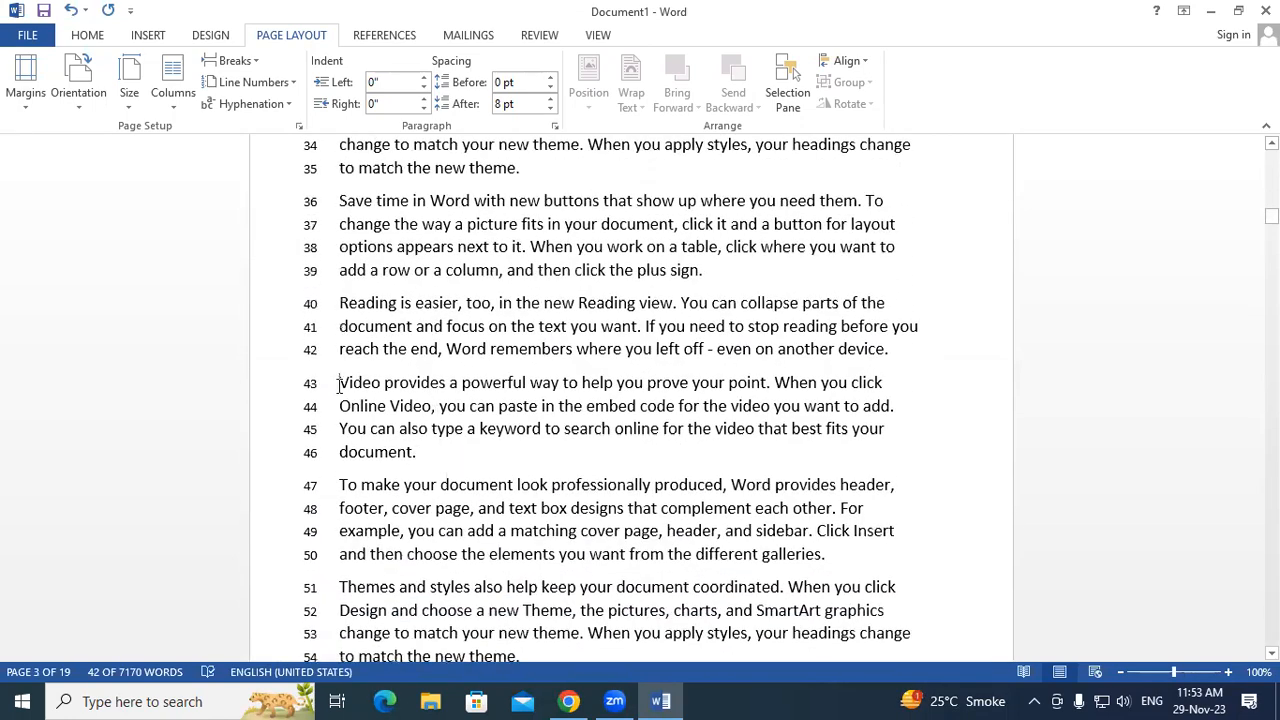
left_click_drag(339, 384, 457, 450)
left_click(266, 84)
left_click(262, 196)
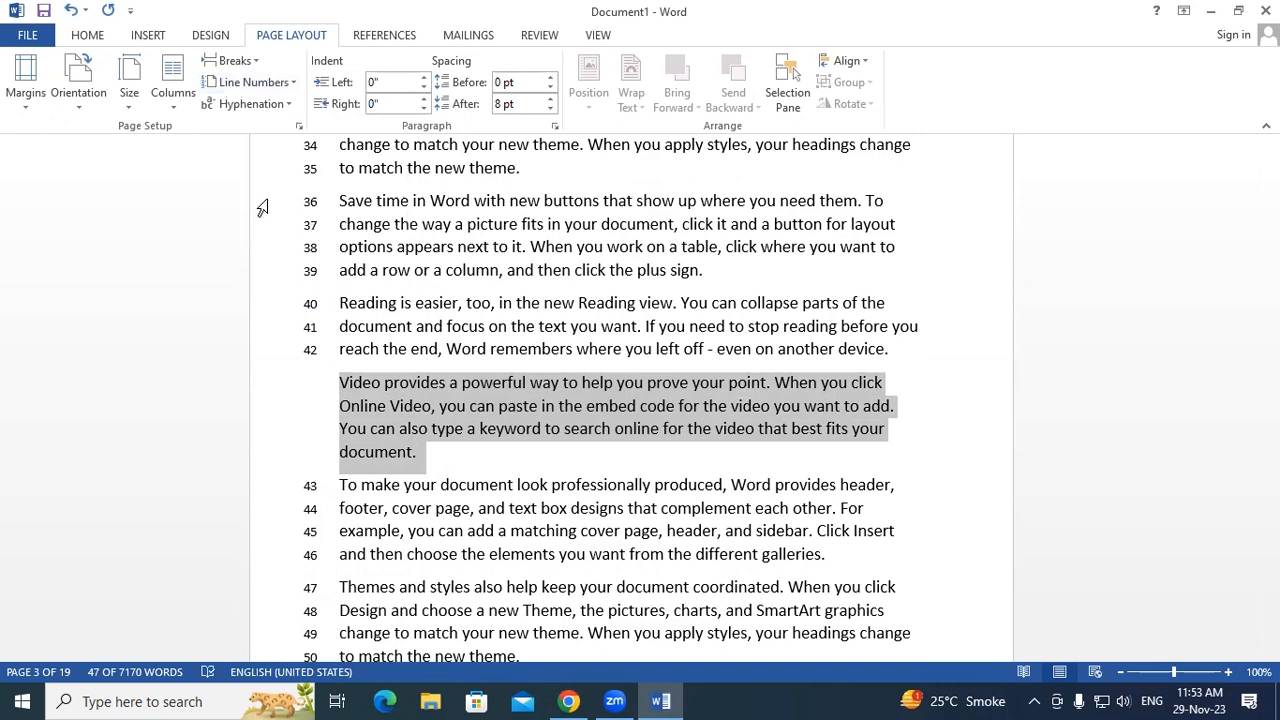
Turn line number suppression off for the unnumbered "Themes and styles" paragraph on page 2.
scroll(365, 303, "up", 8)
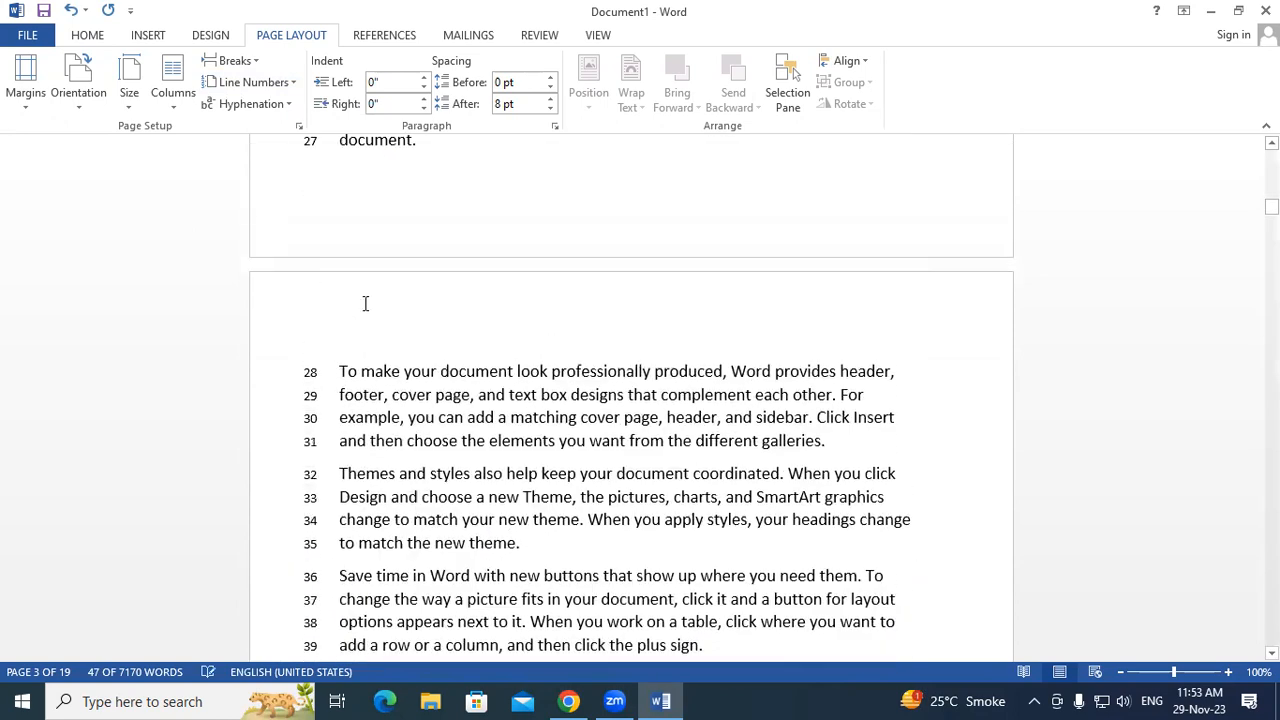
scroll(365, 303, "up", 5)
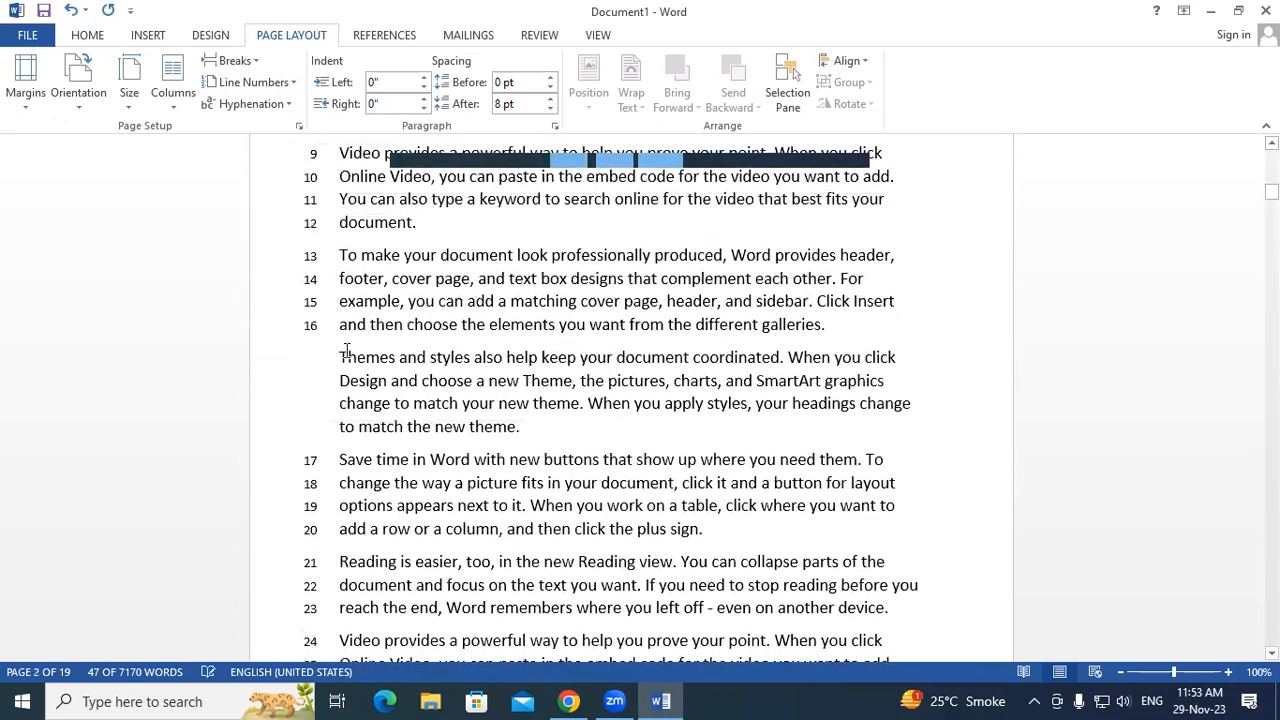
left_click_drag(340, 353, 521, 427)
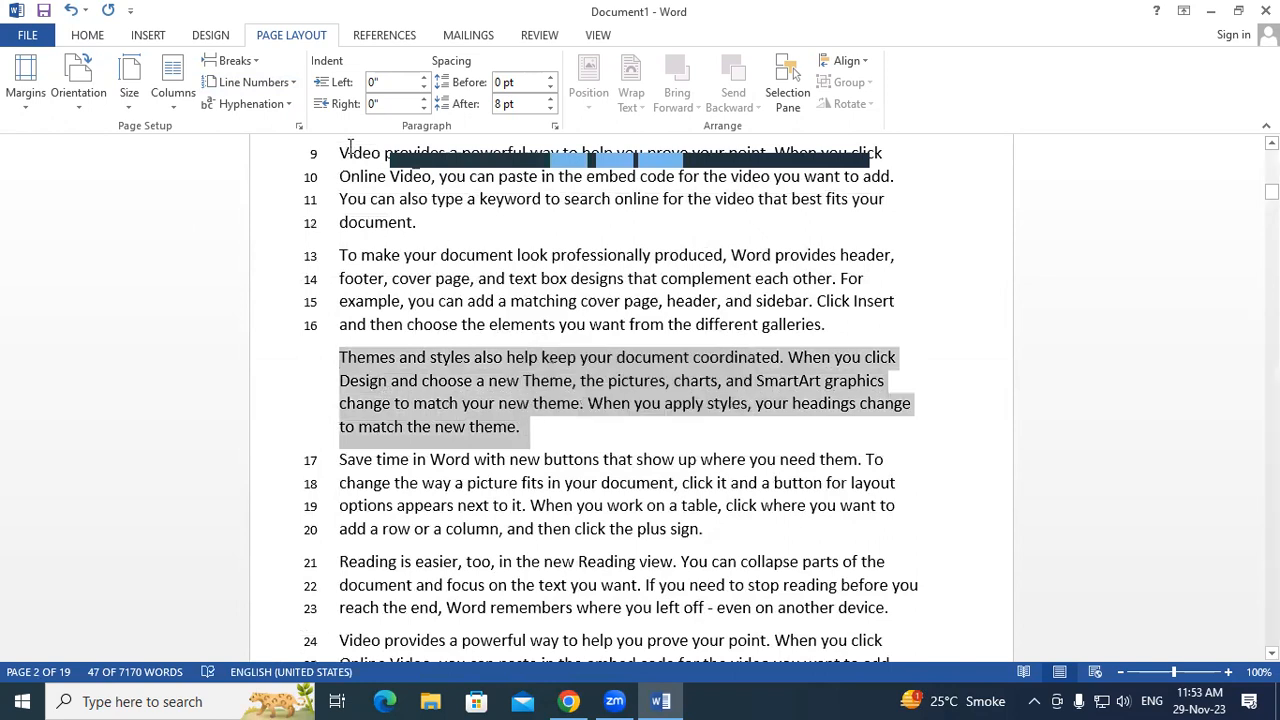
left_click(284, 89)
left_click(268, 197)
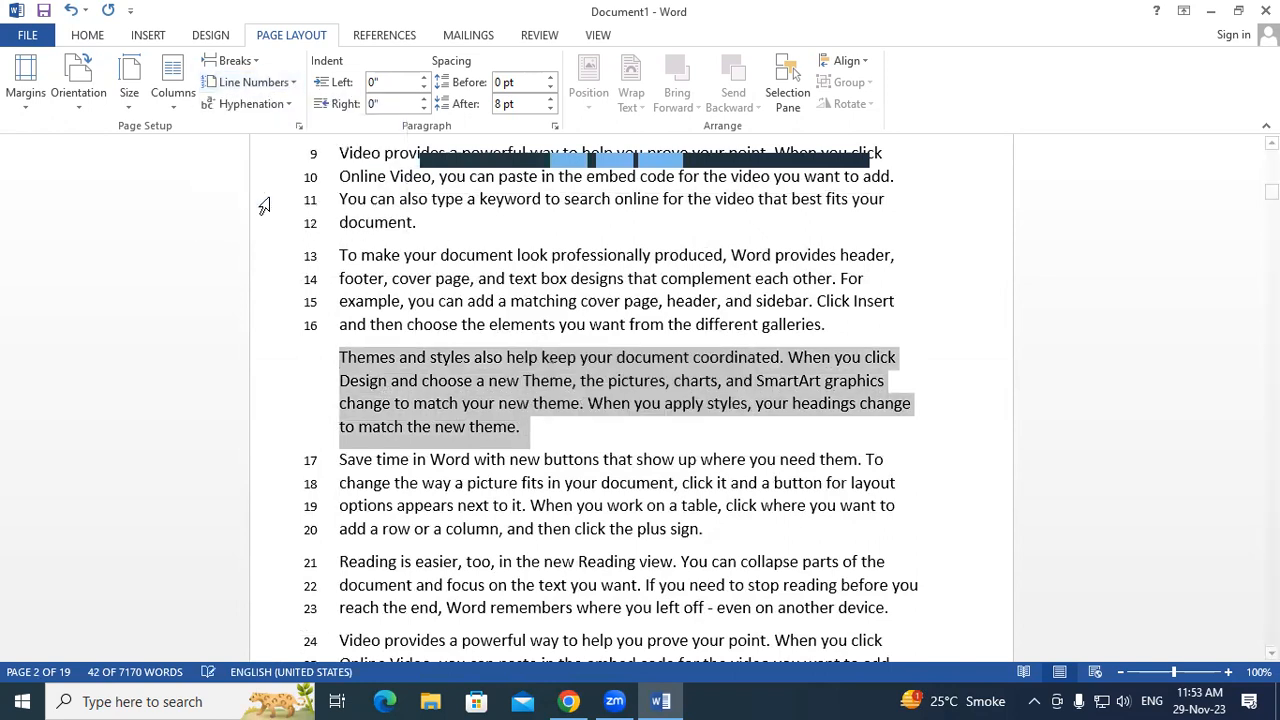
Turn line number suppression off for the unnumbered "Video provides" paragraph on page 3.
scroll(399, 381, "down", 10)
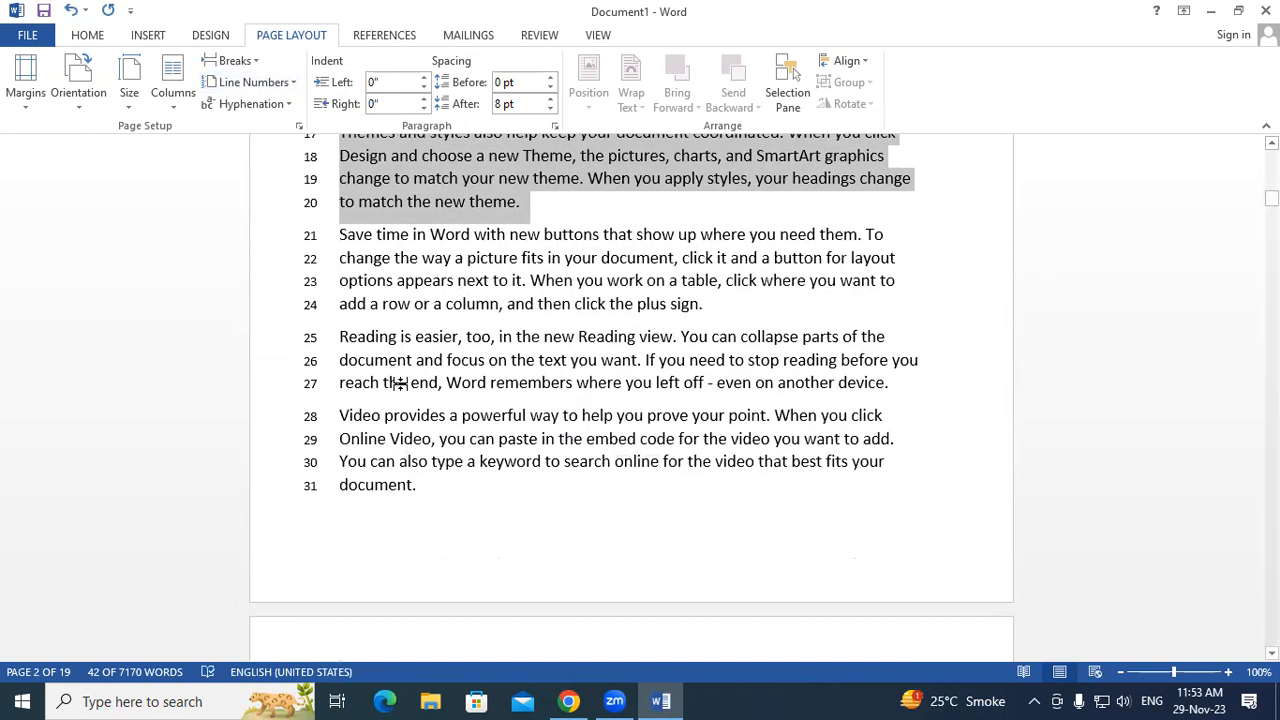
left_click_drag(333, 427, 654, 530)
left_click(400, 473)
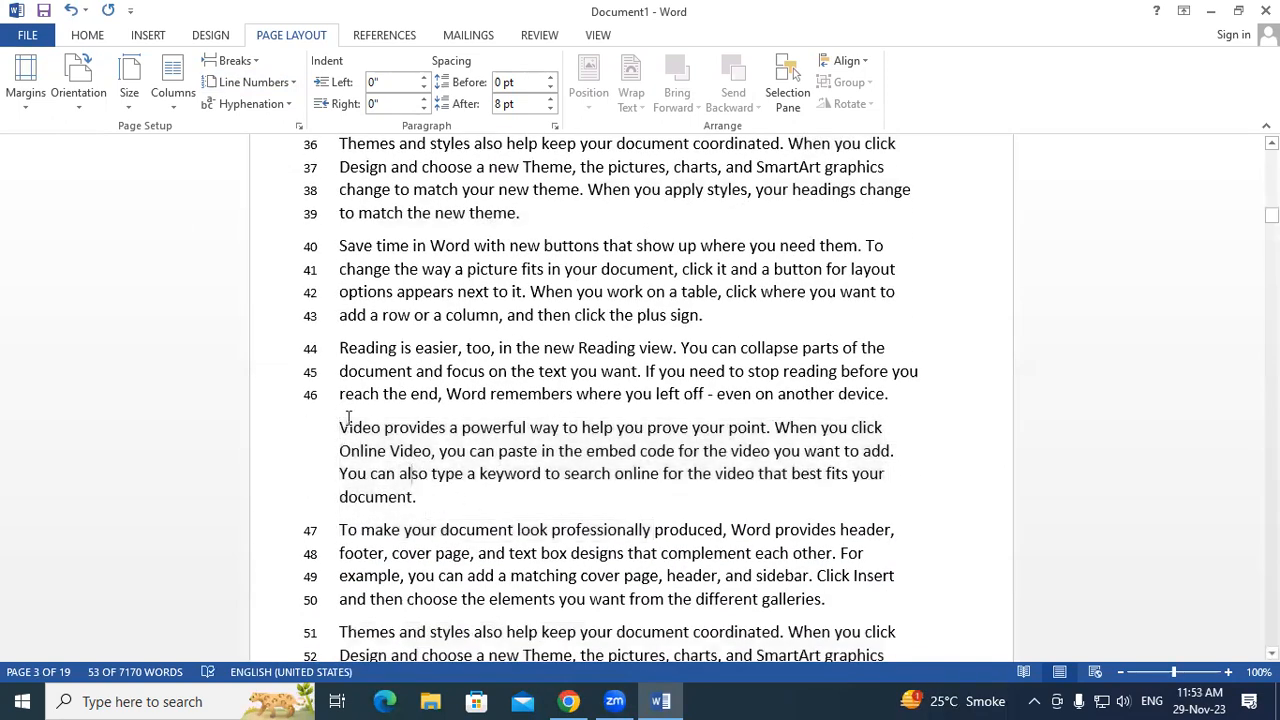
left_click_drag(337, 423, 477, 506)
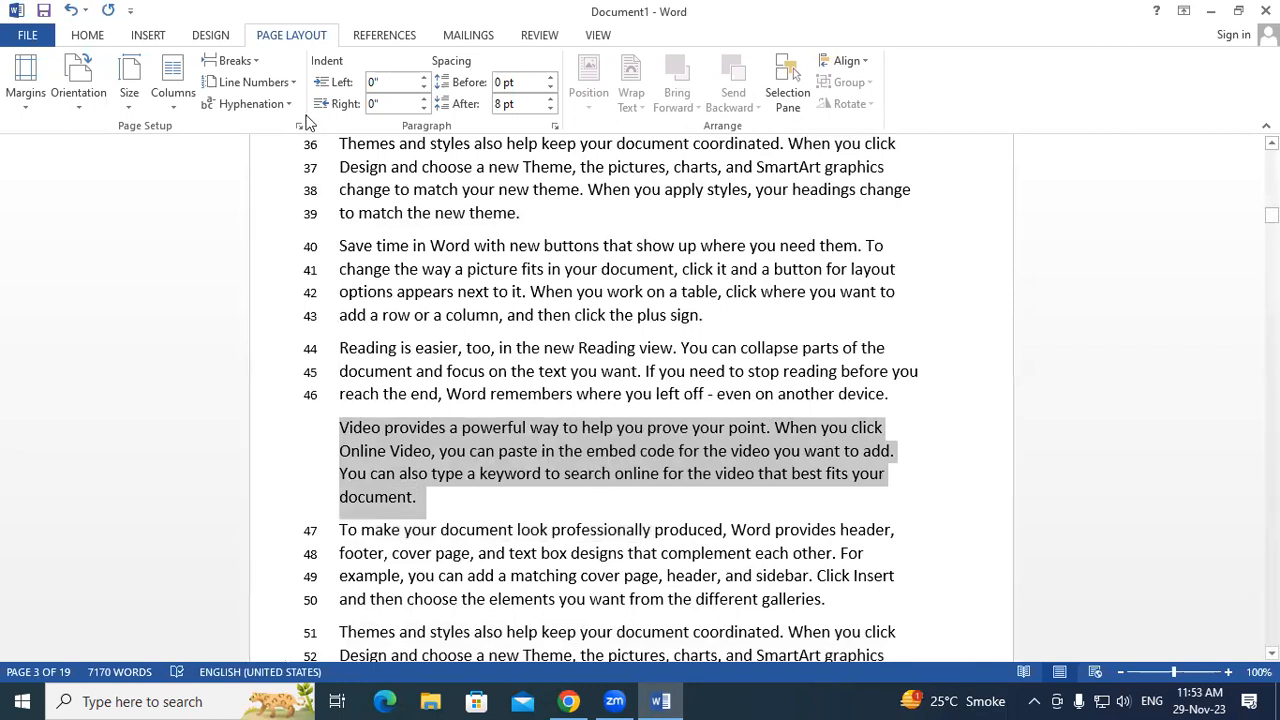
left_click(250, 82)
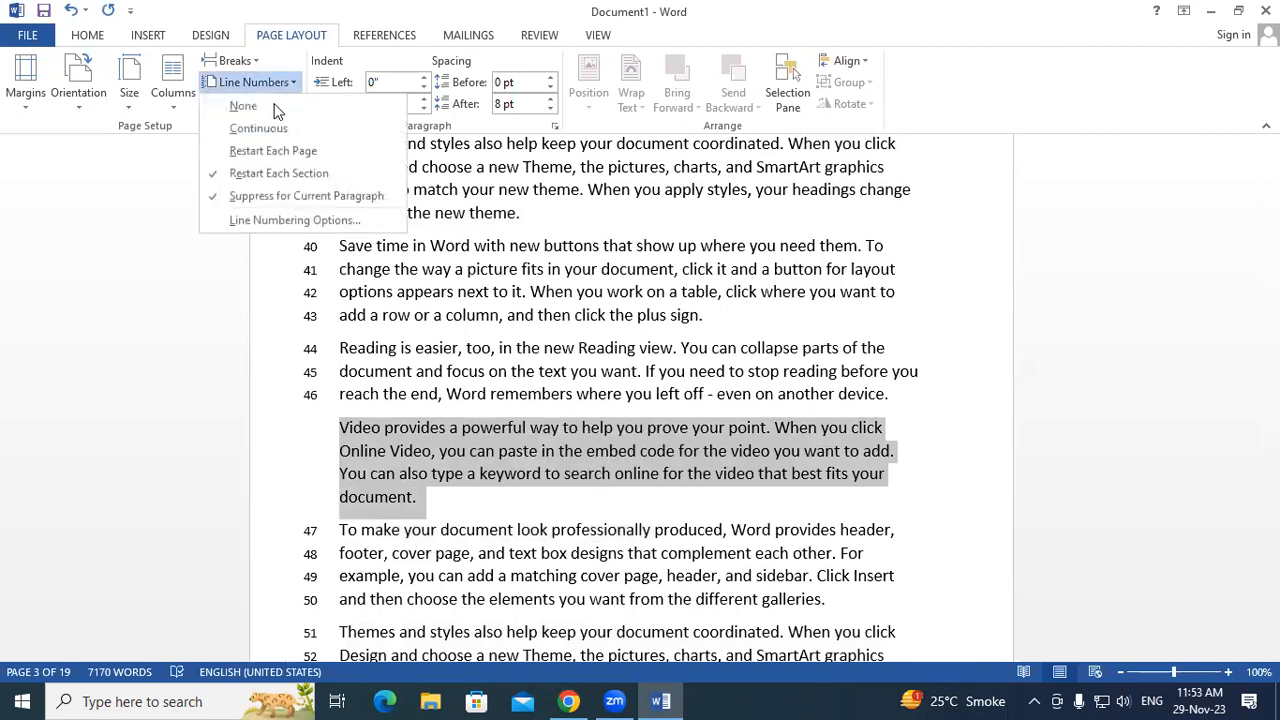
left_click(268, 197)
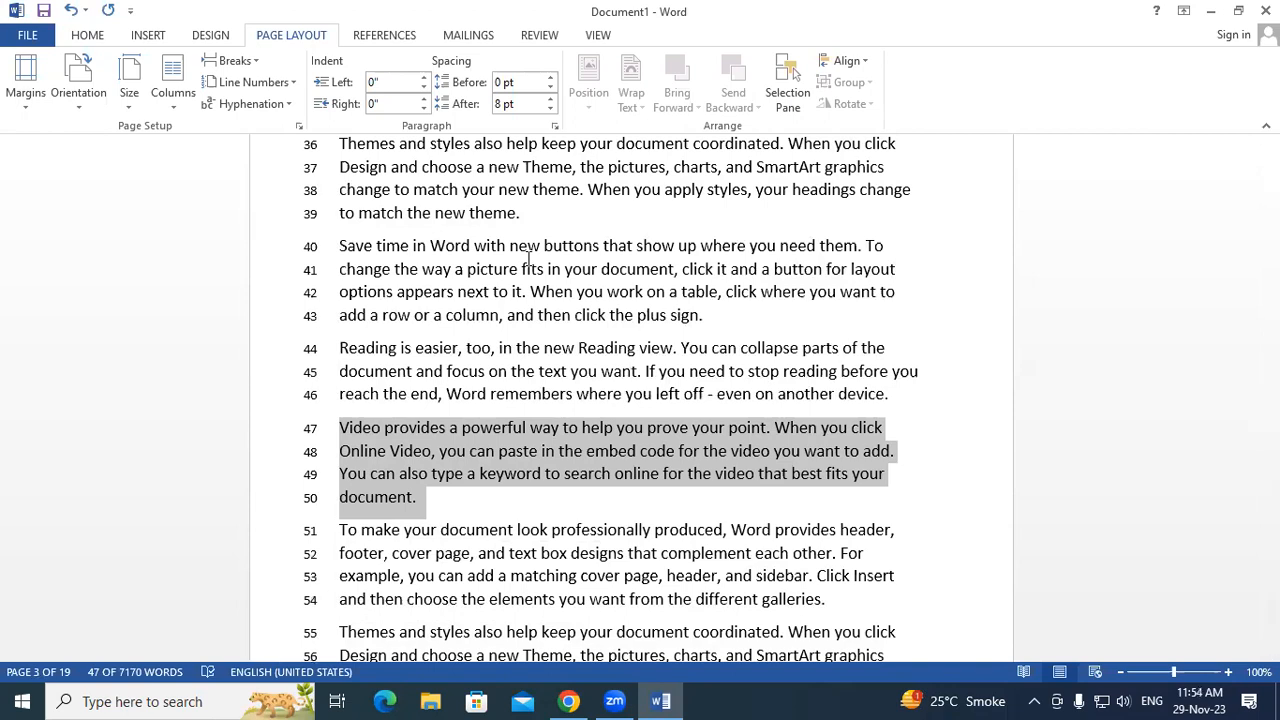
Delete all the document's text and set its line numbers to None.
key("ctrl+a")
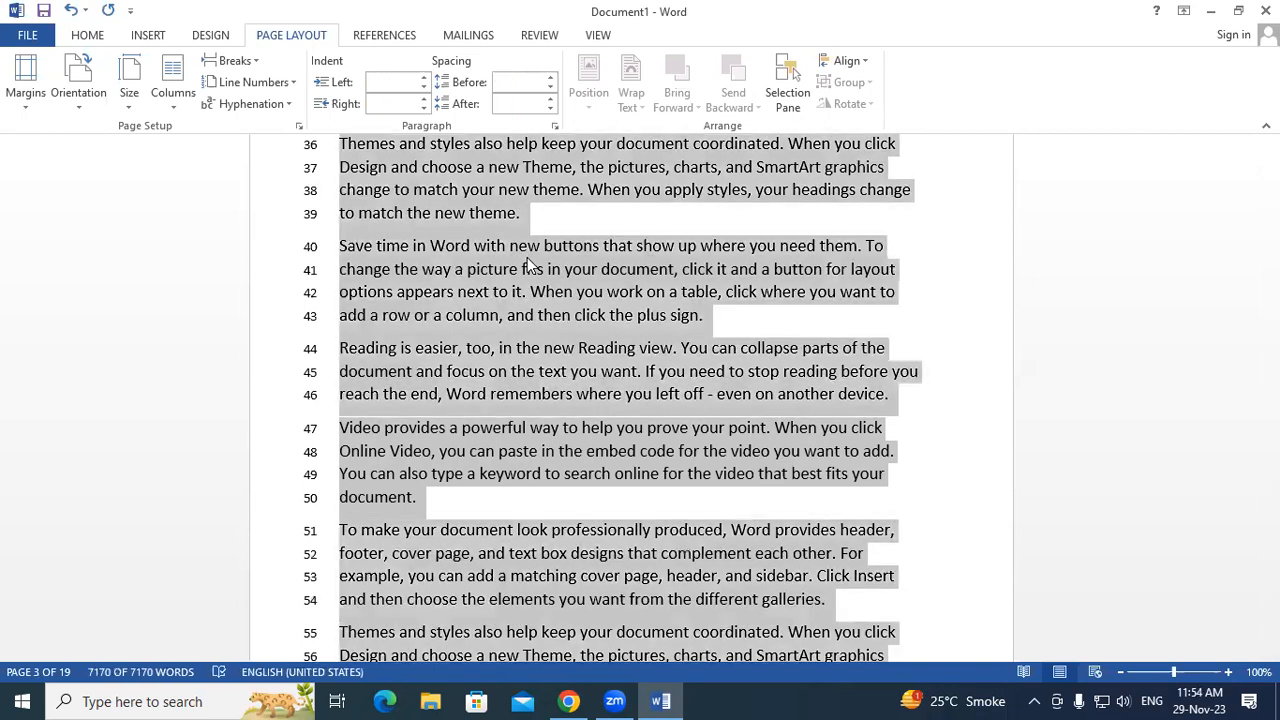
key("Delete")
left_click(282, 106)
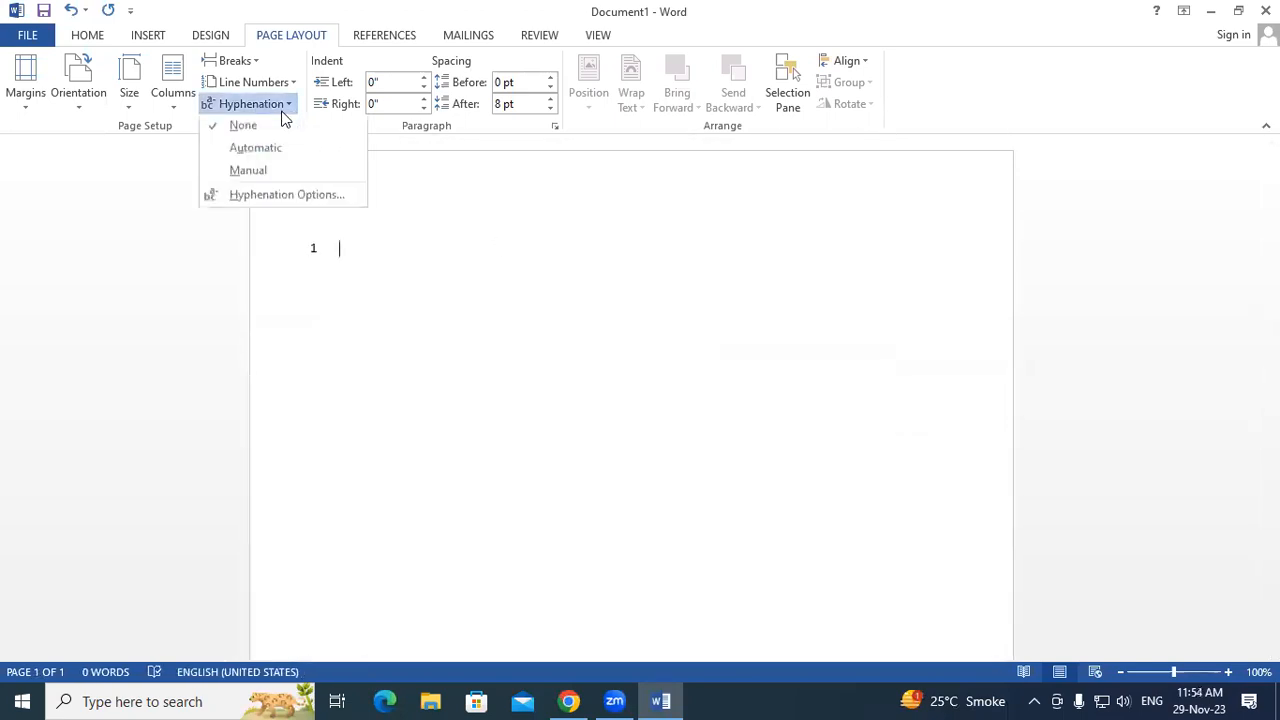
left_click(281, 90)
left_click(245, 105)
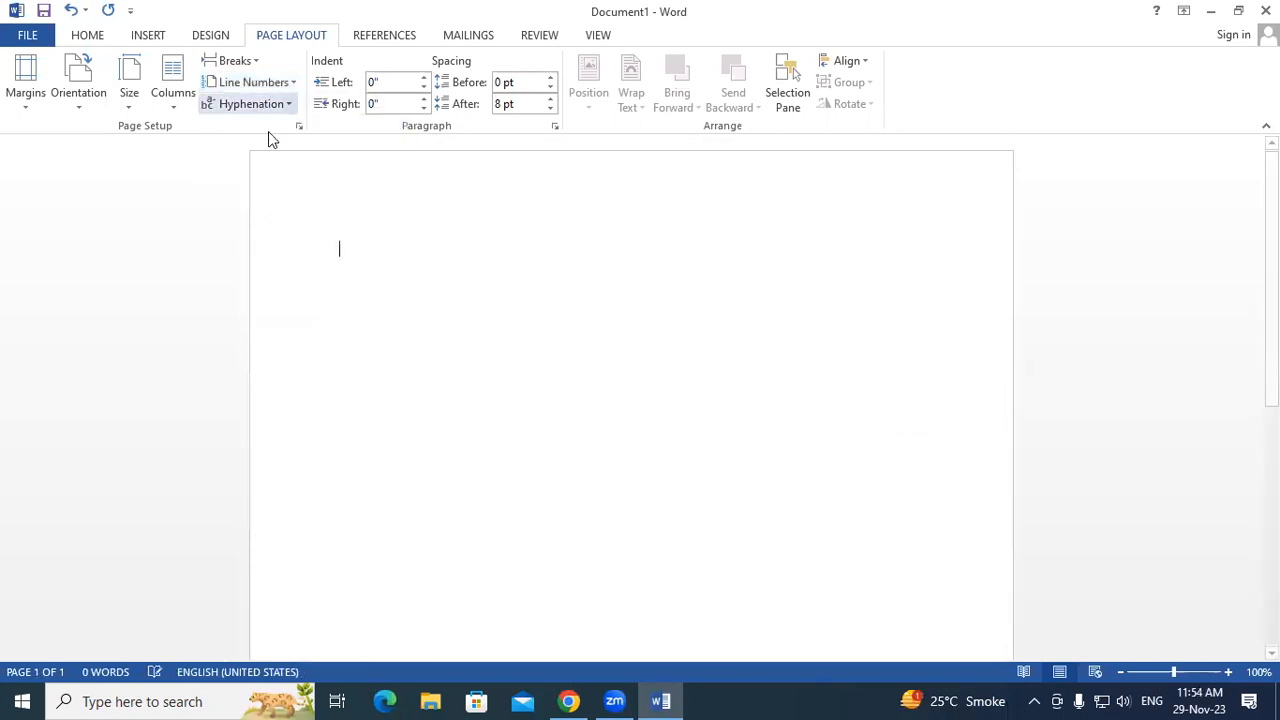
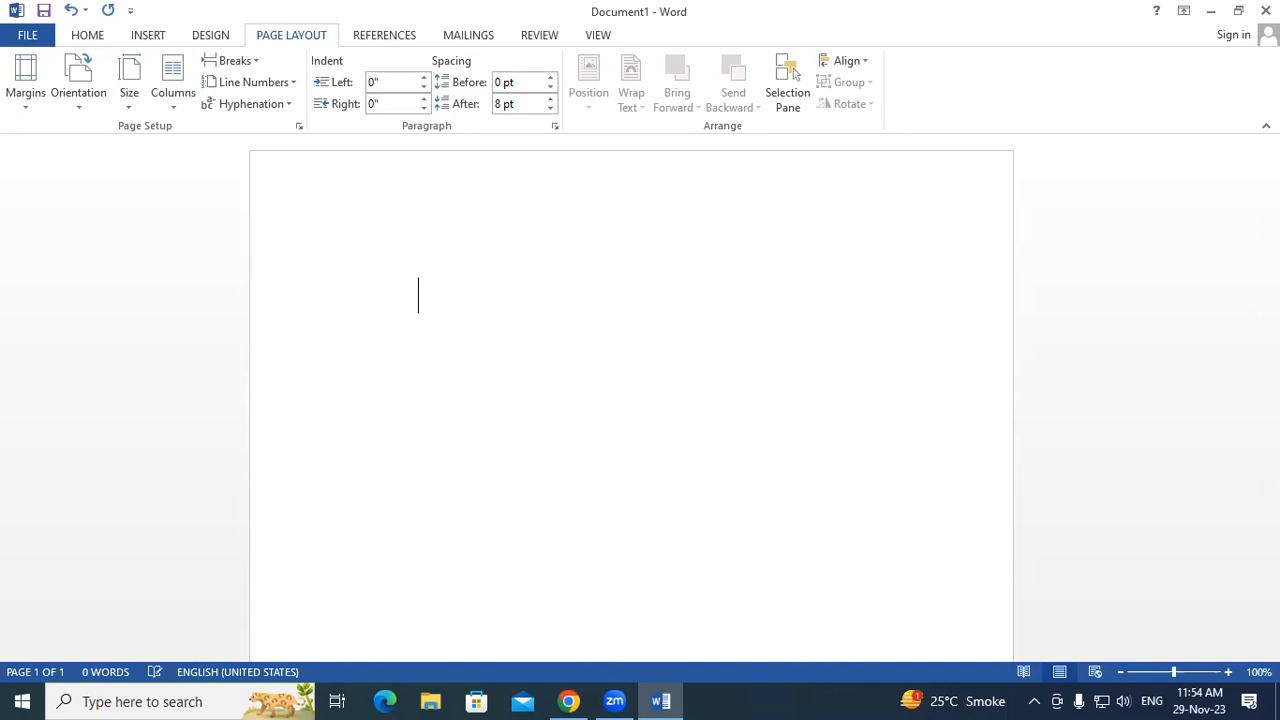
Enter the test letters "com" at the end of the first line and remove the "m".
key("BackSpace")
type("com")
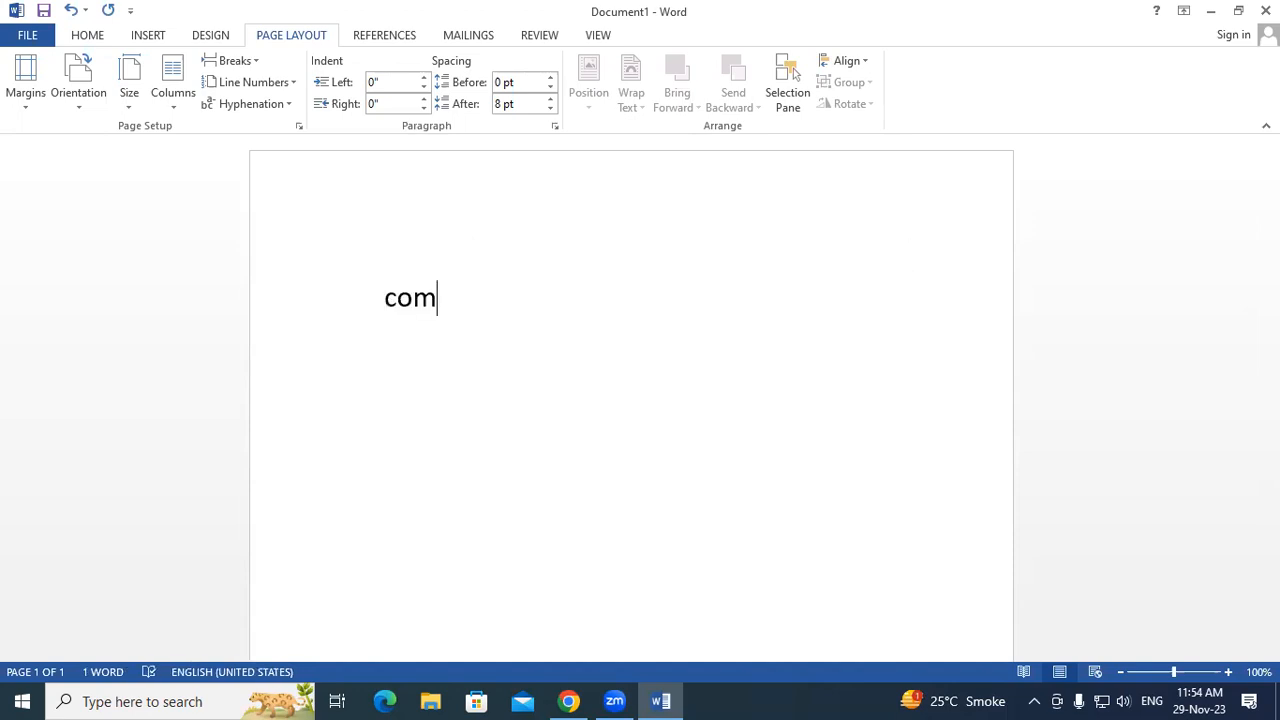
key("BackSpace")
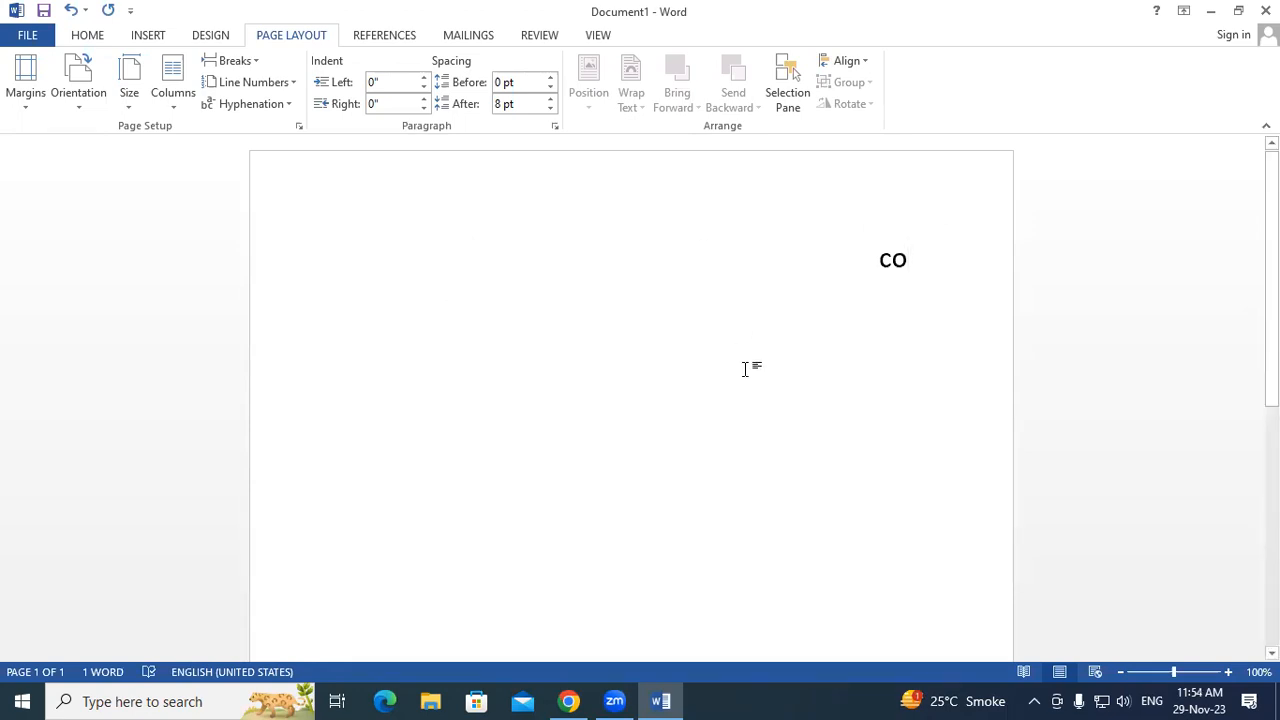
Set the document's hyphenation to Automatic and return the cursor to the end of "co".
key("ctrl+a")
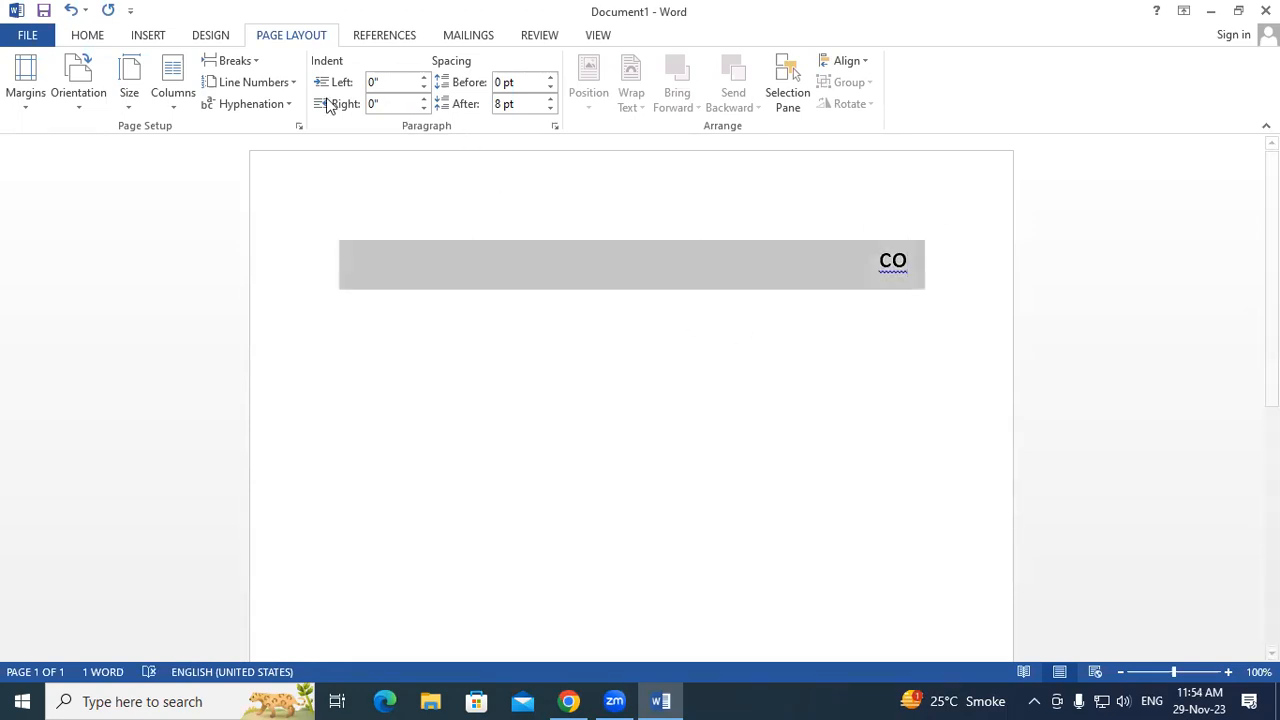
left_click(270, 119)
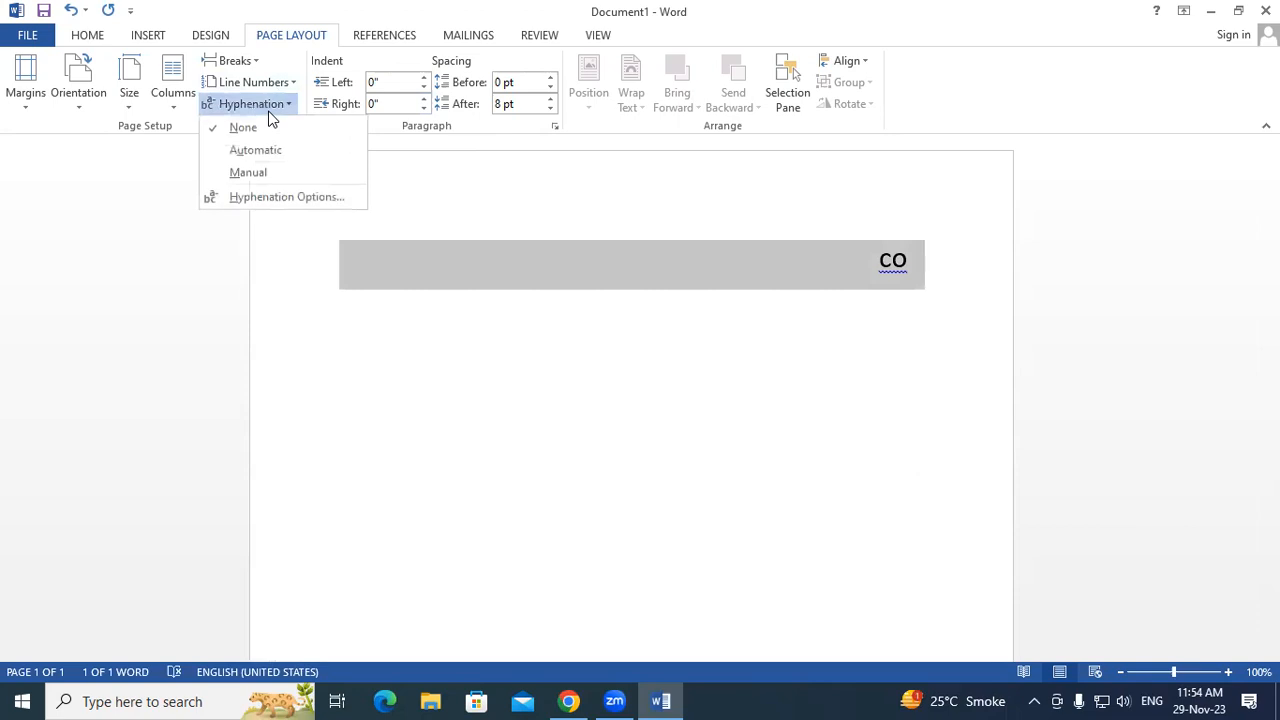
left_click(254, 154)
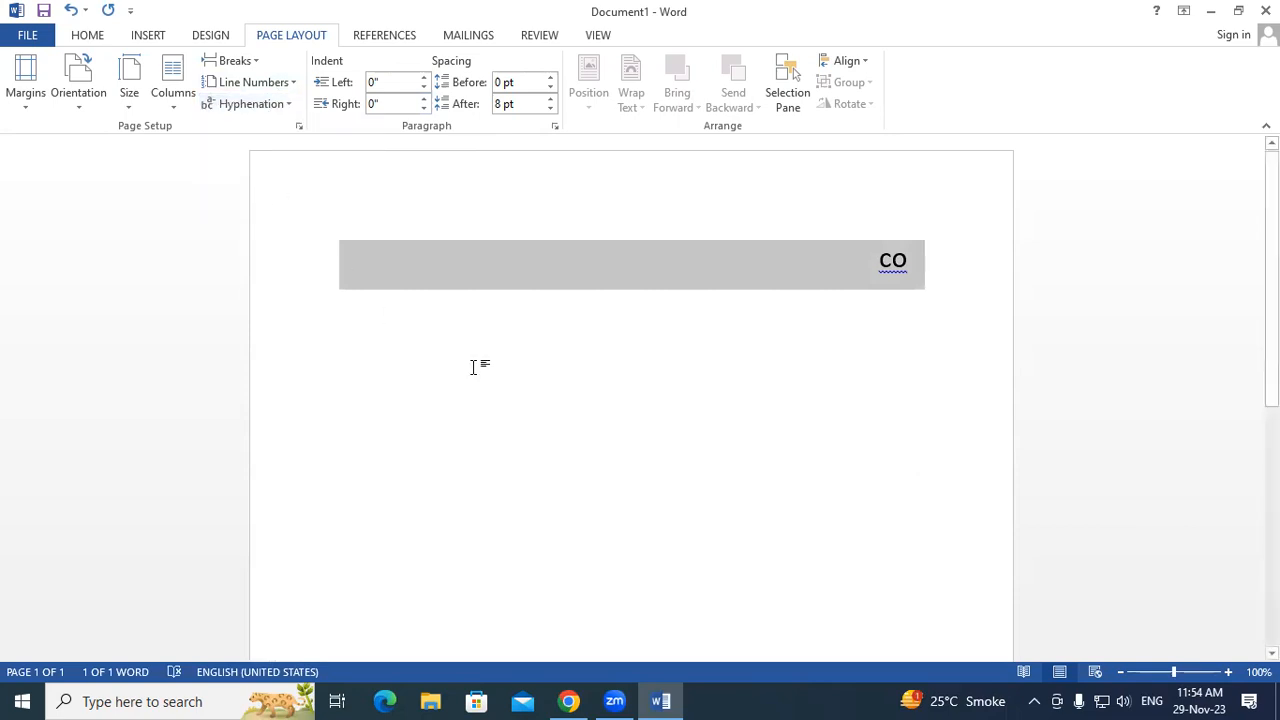
left_click(593, 391)
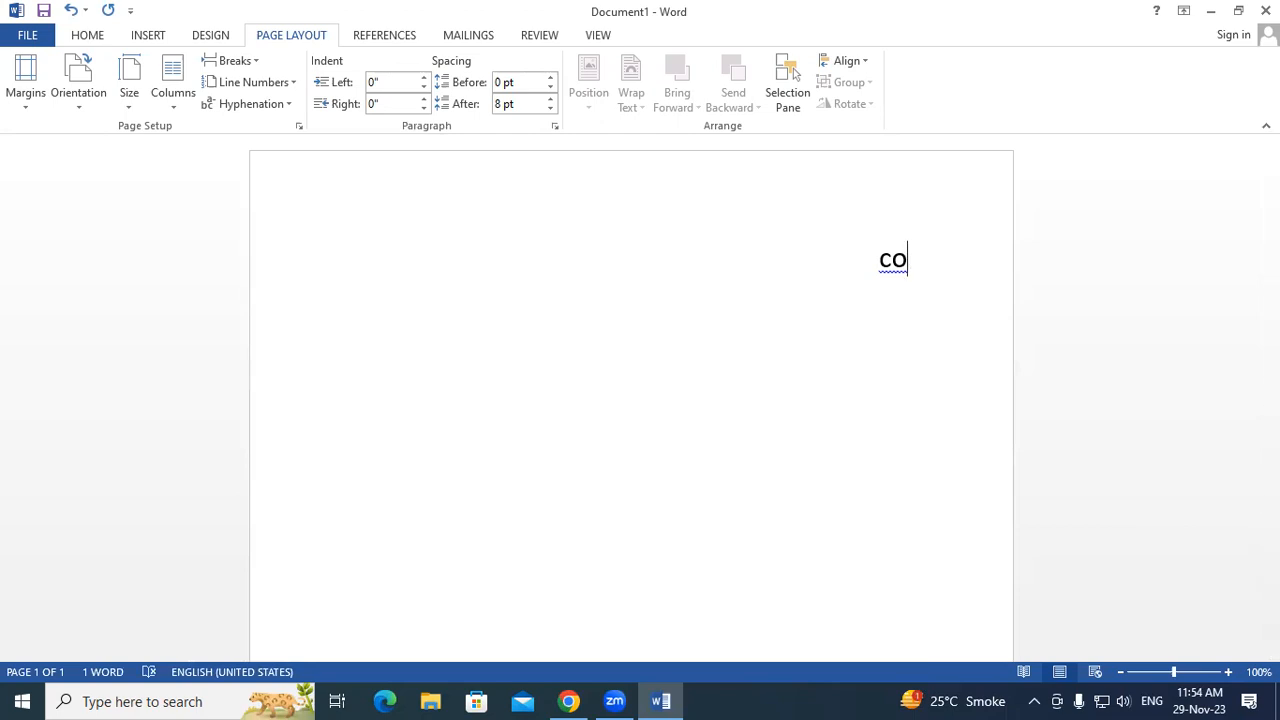
Try to get "computer" hyphenated at the line end by erasing and retyping it, finishing with "compu".
type("m")
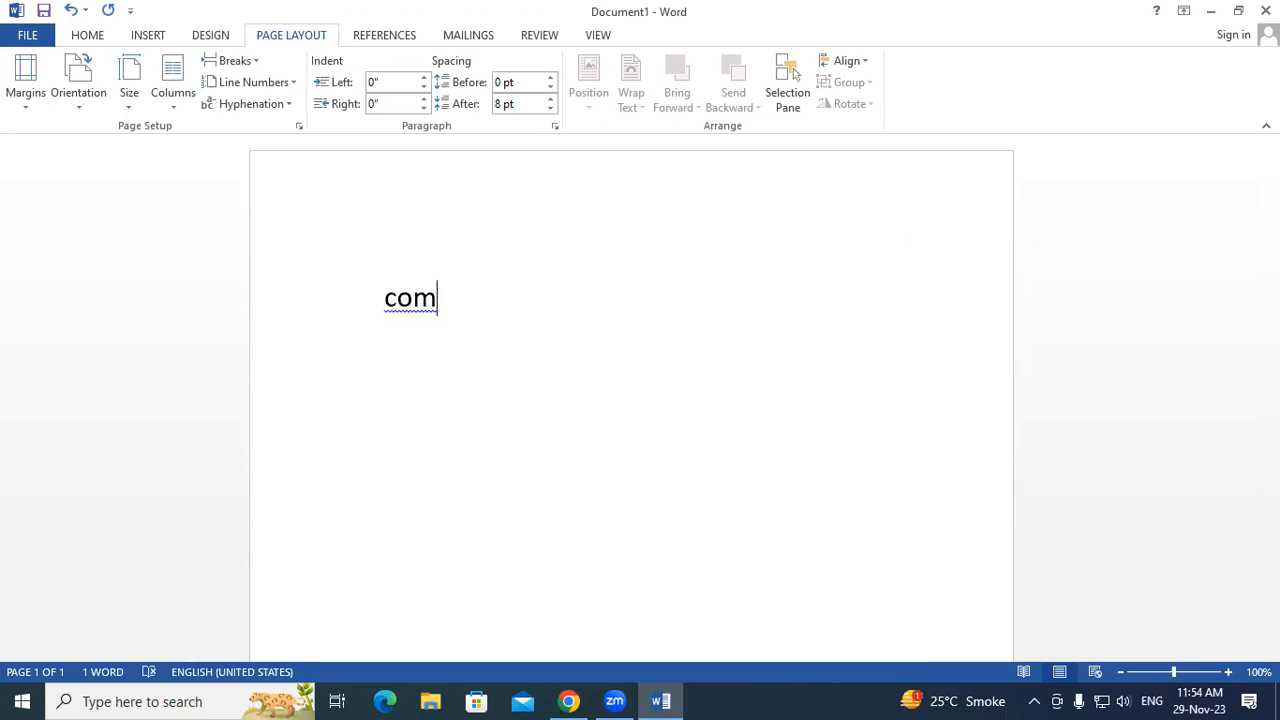
key("BackSpace")
key("BackSpace")
key("BackSpace")
type("computer")
key("BackSpace")
key("BackSpace")
key("BackSpace")
key("BackSpace")
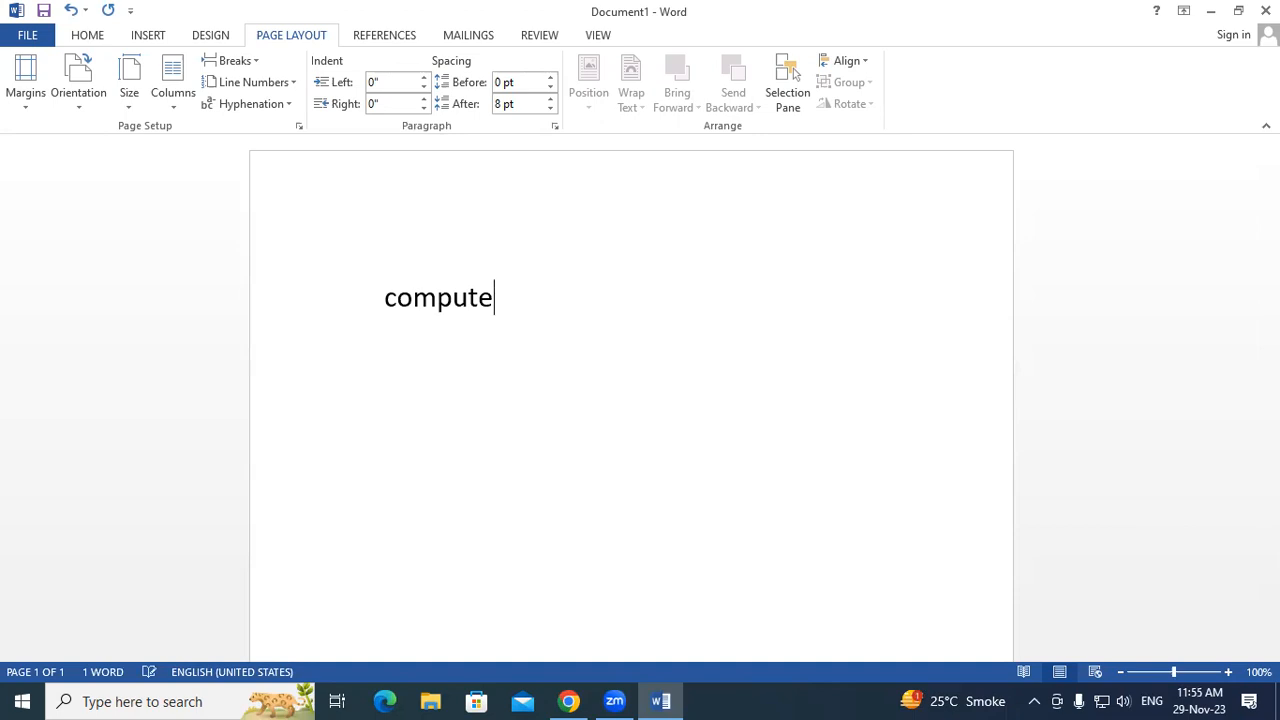
key("BackSpace")
key("BackSpace")
key("BackSpace")
key("BackSpace")
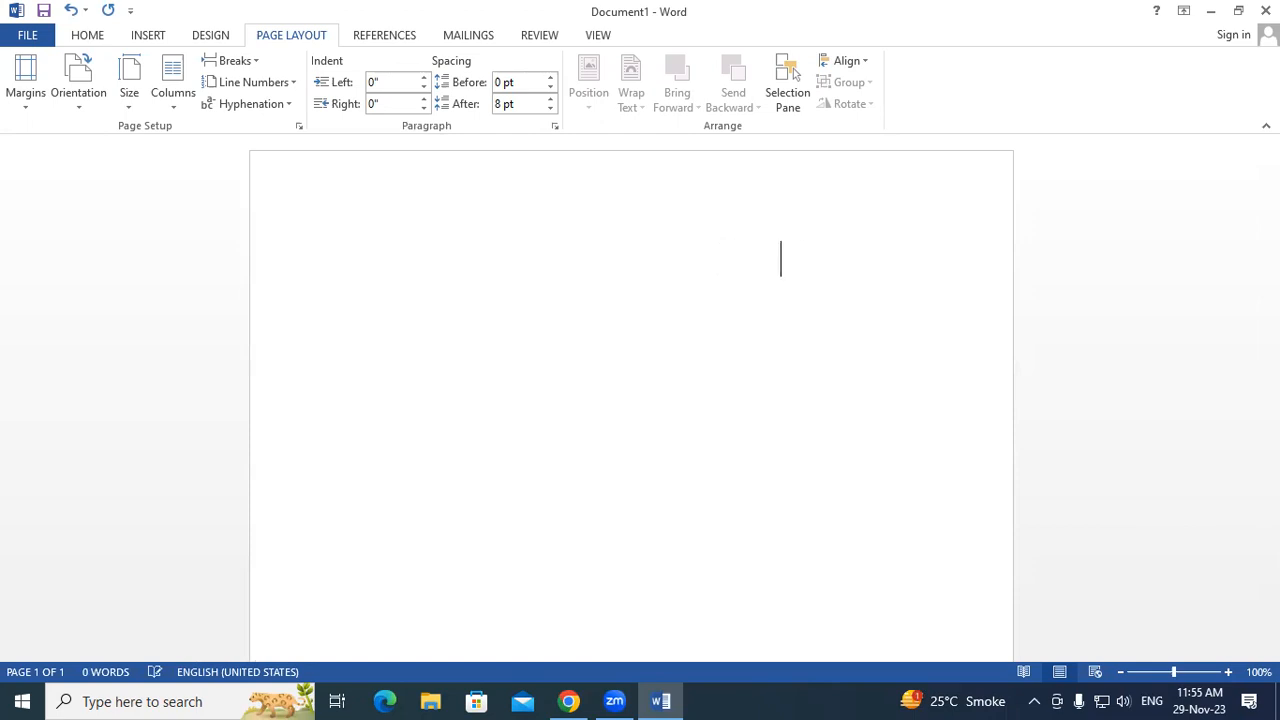
type("comp")
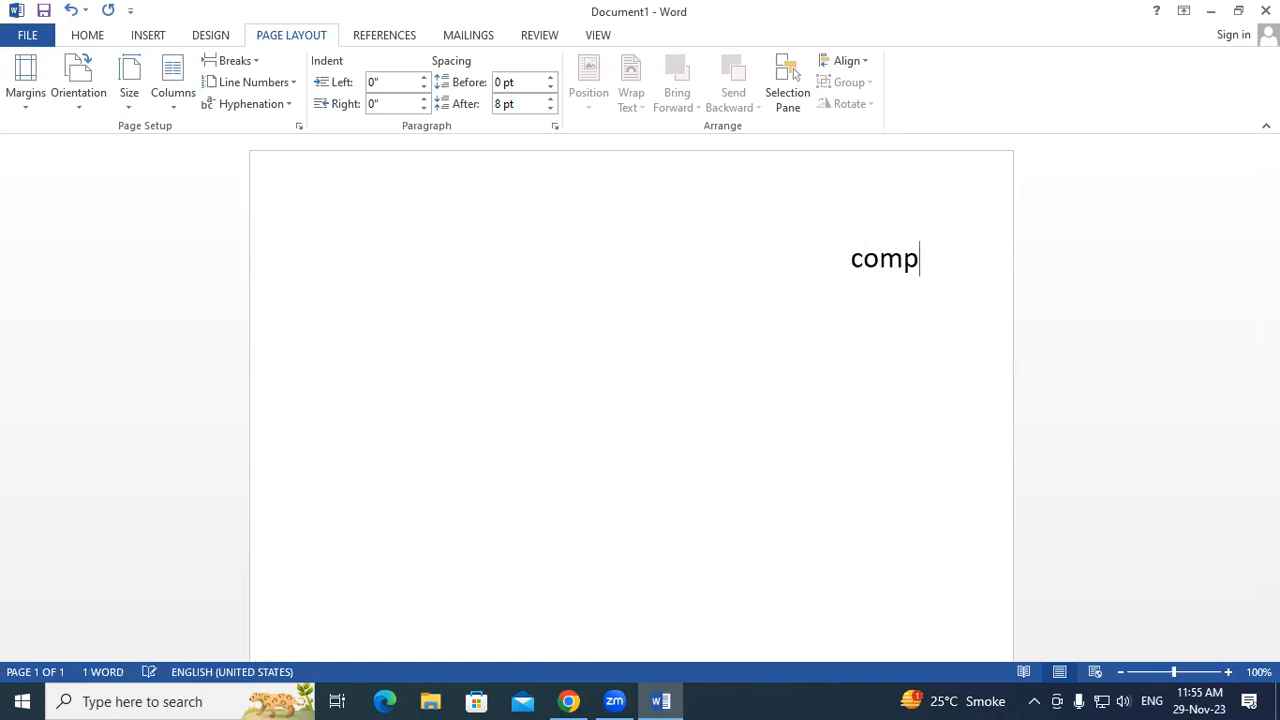
type("u")
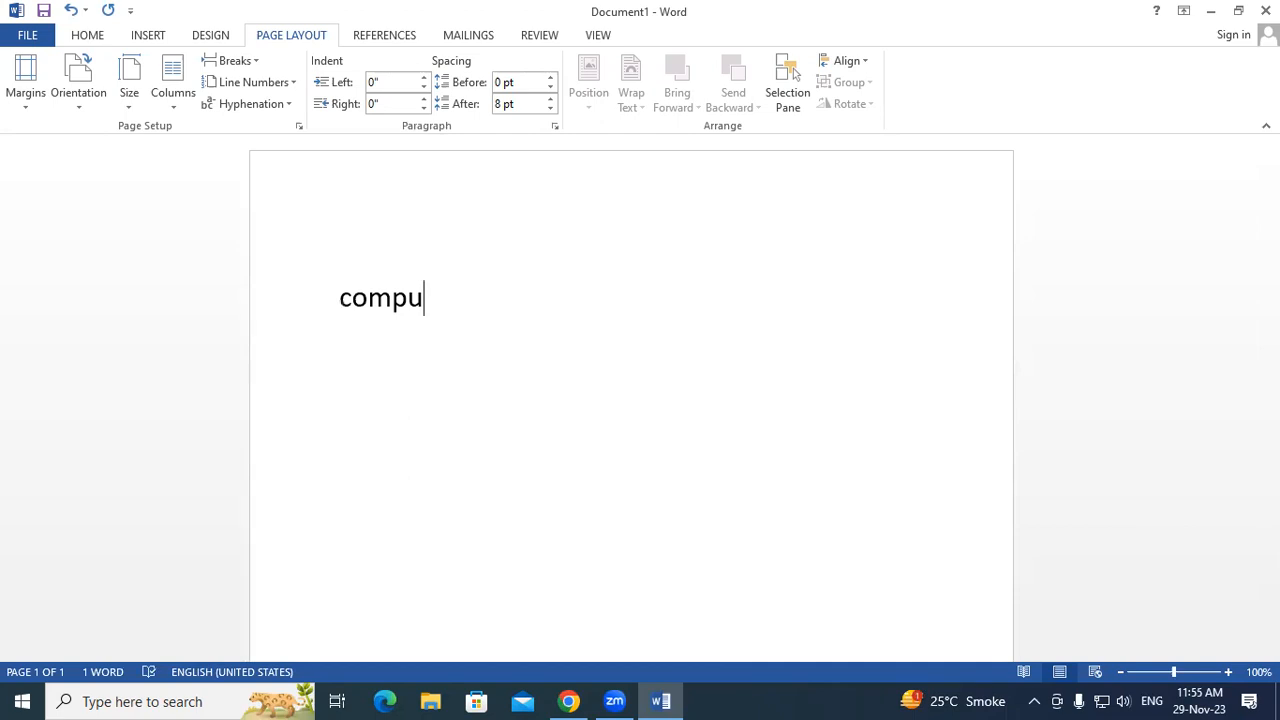
Replace the test text with sample paragraphs generated by =rand() and check their line ends for hyphenated words.
key("ctrl+a")
type("\\")
key("BackSpace")
type("=")
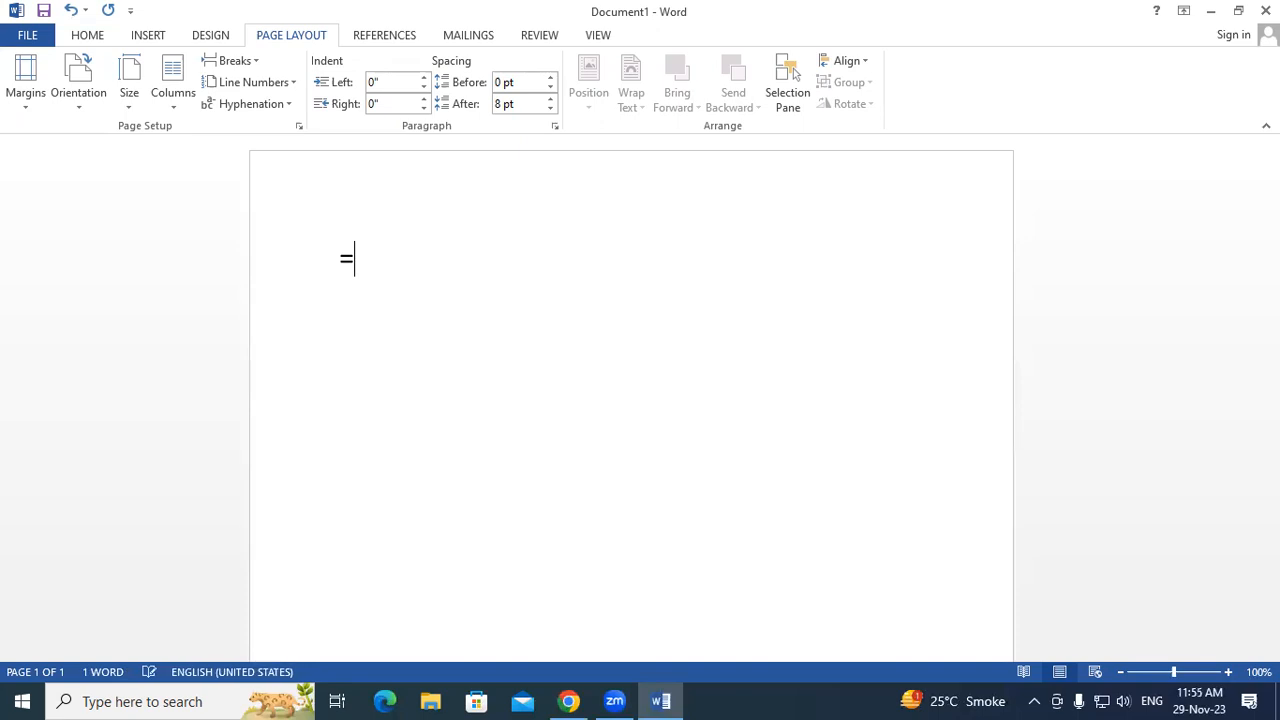
type("rand()")
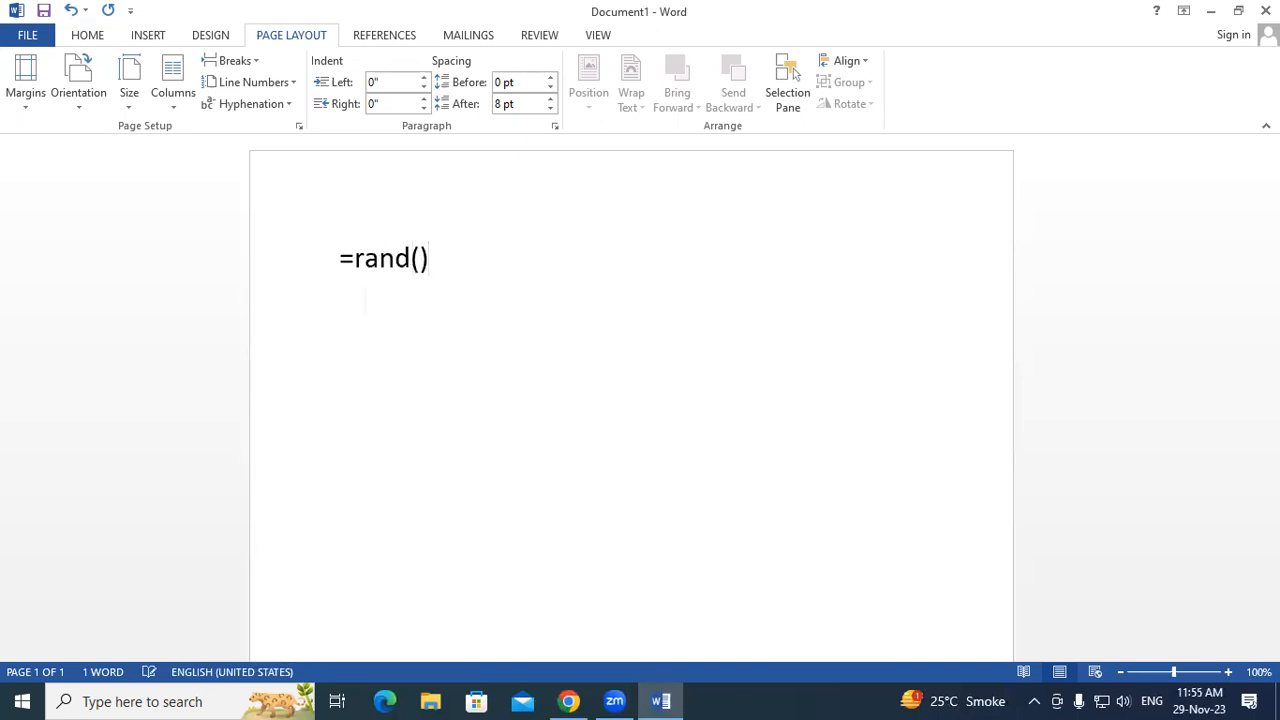
key("Return")
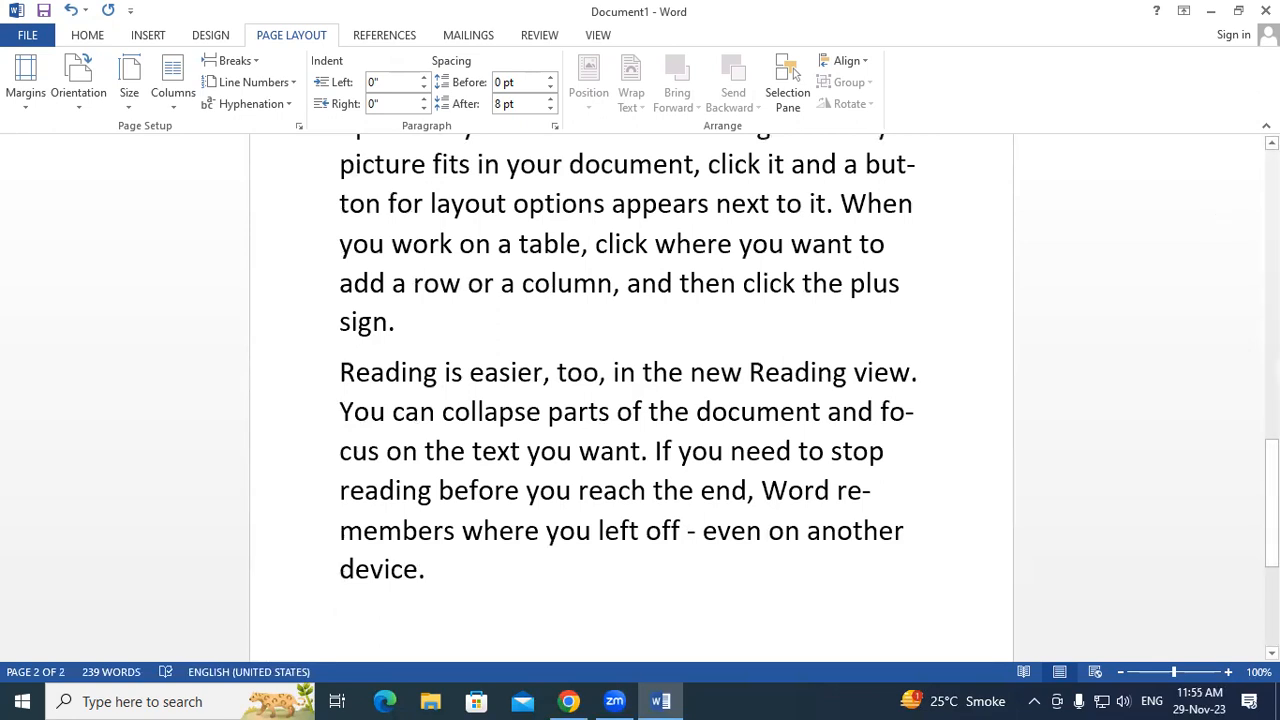
scroll(1013, 435, "up", 10)
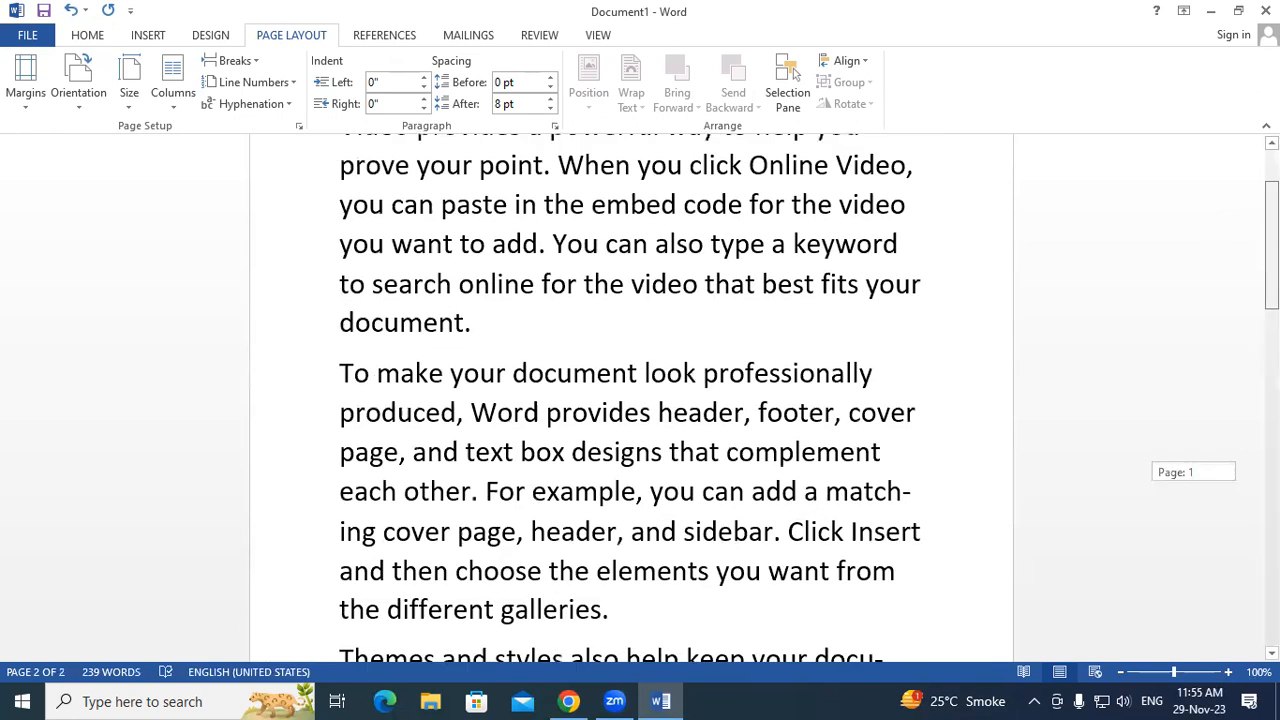
scroll(757, 371, "up", 3)
scroll(891, 360, "down", 6)
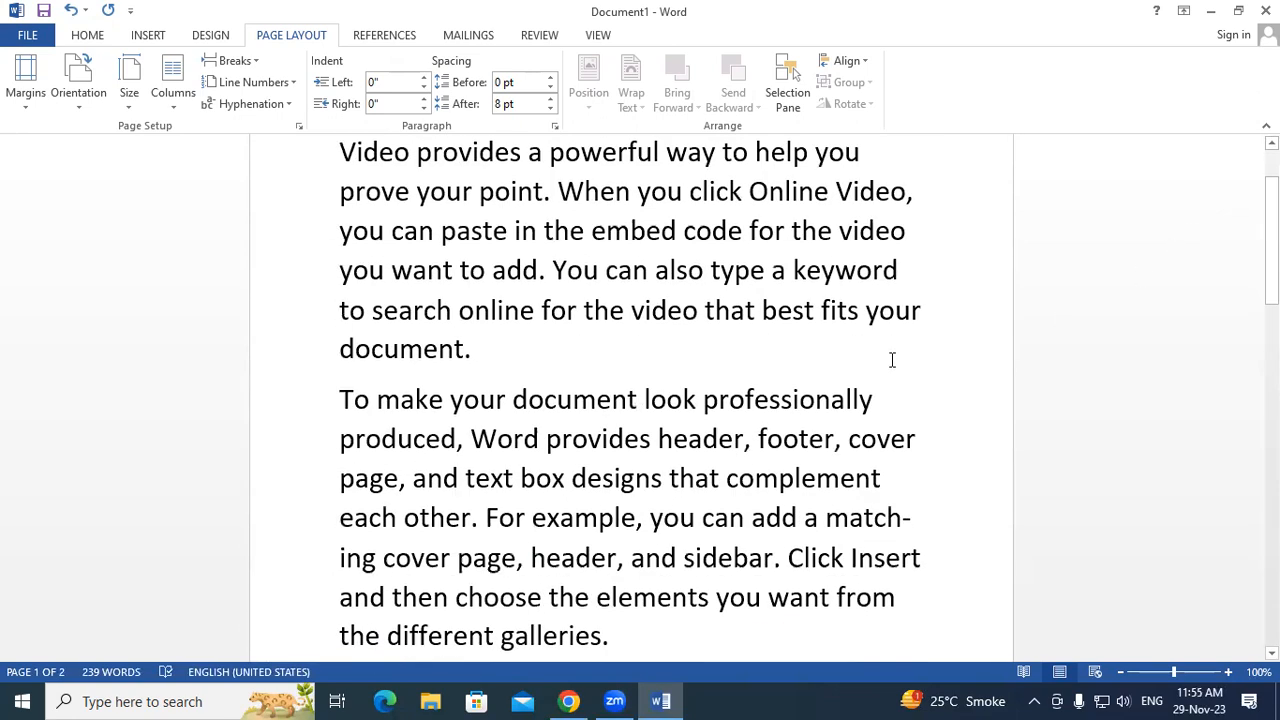
scroll(905, 315, "down", 3)
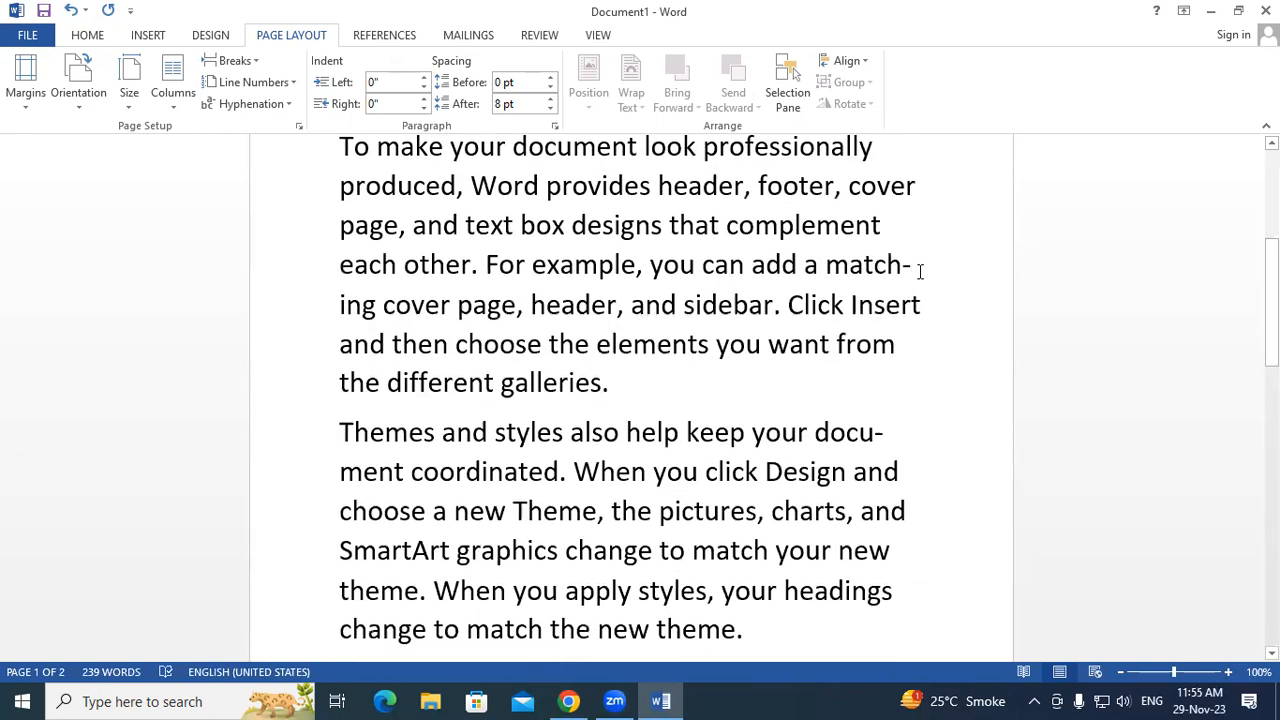
Examine the words split across line ends throughout the sample paragraphs, such as "matching", "document", "button" and "remembers".
left_click_drag(336, 304, 368, 305)
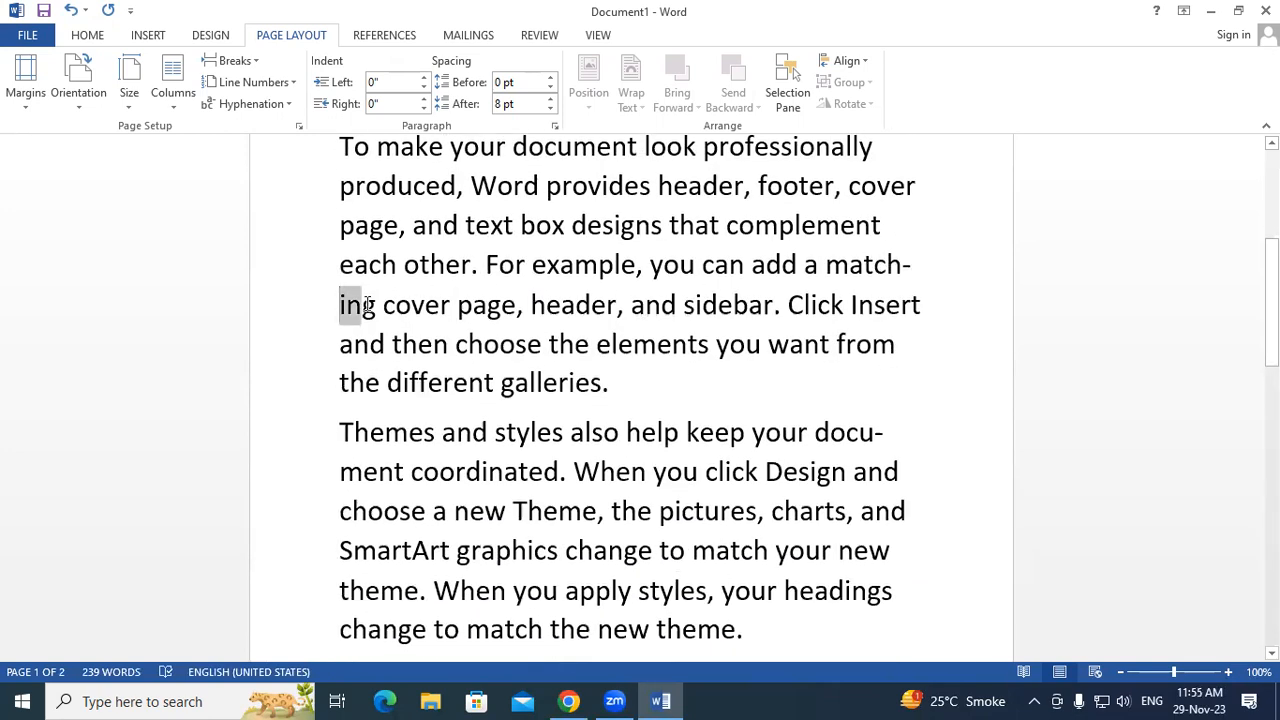
scroll(780, 343, "down", 3)
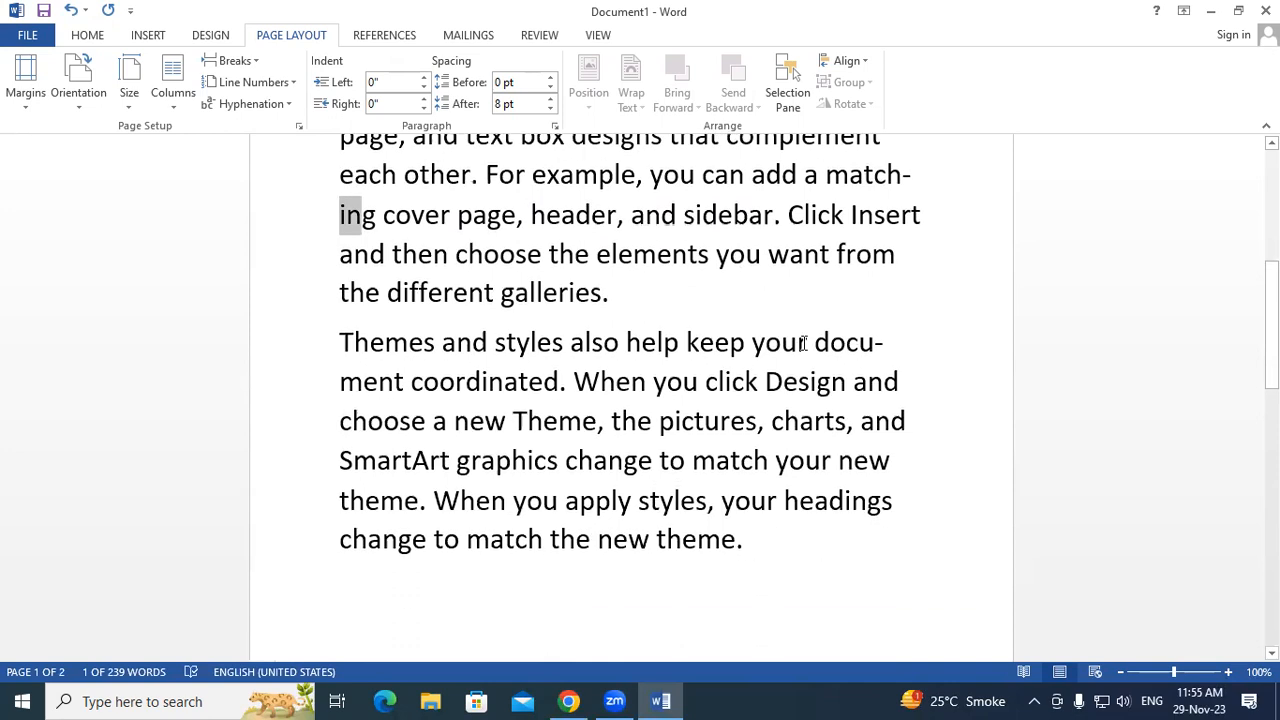
left_click_drag(803, 343, 911, 349)
left_click(380, 384)
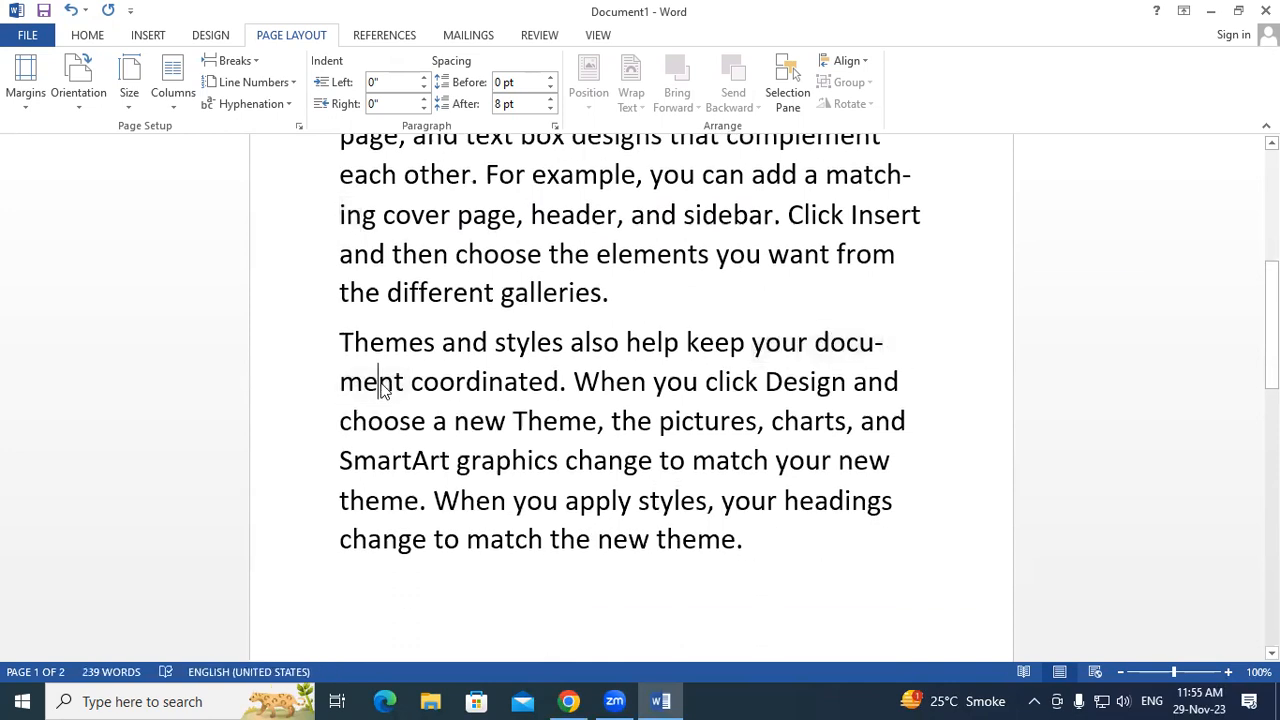
scroll(380, 384, "down", 5)
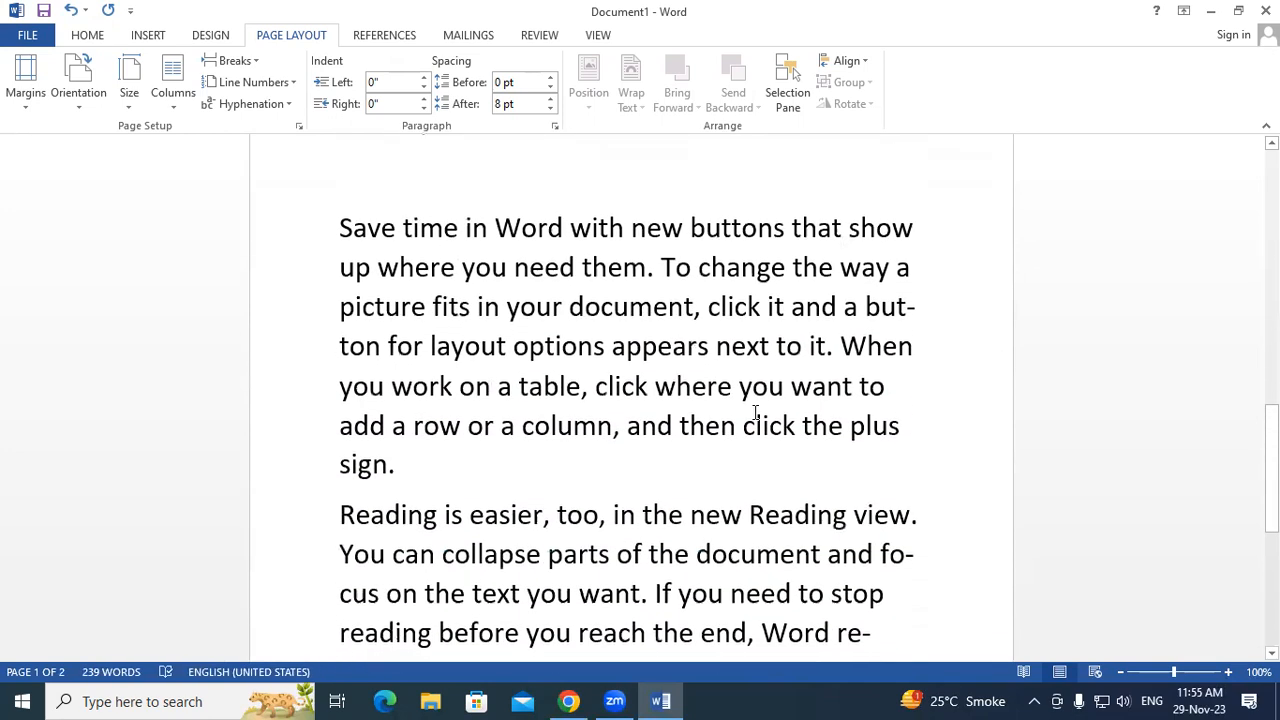
left_click_drag(867, 307, 916, 307)
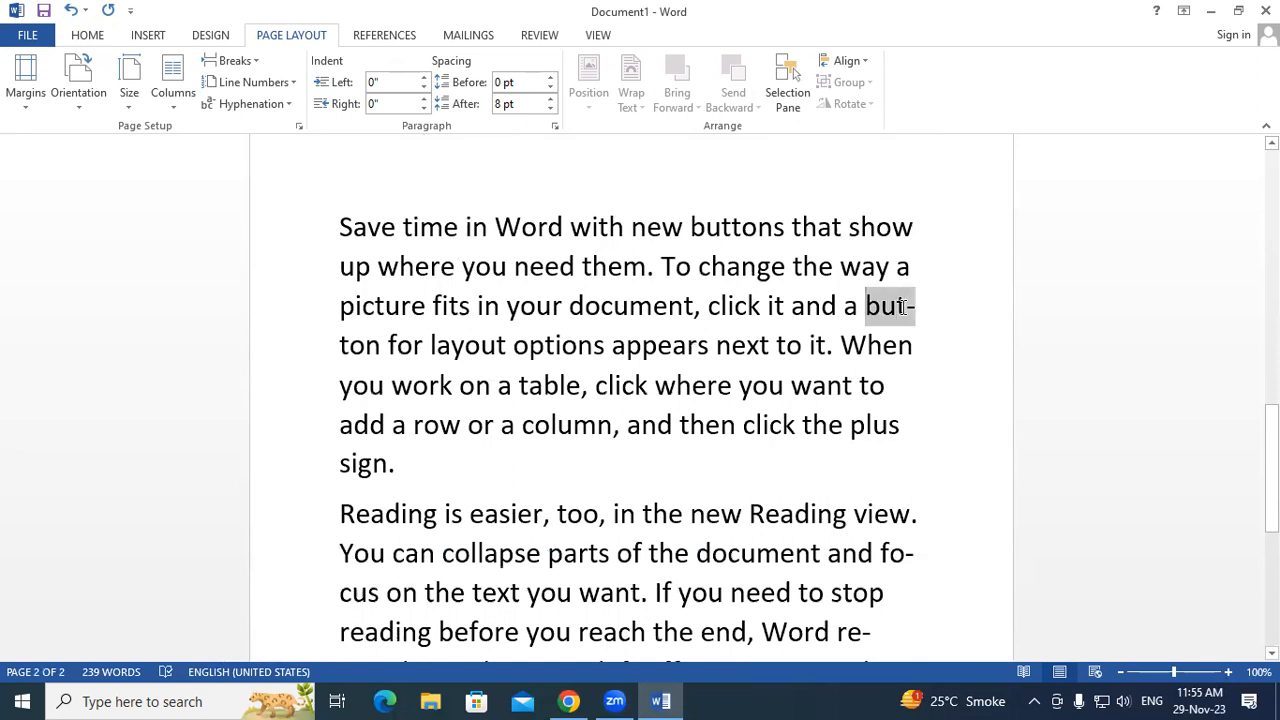
scroll(343, 355, "down", 3)
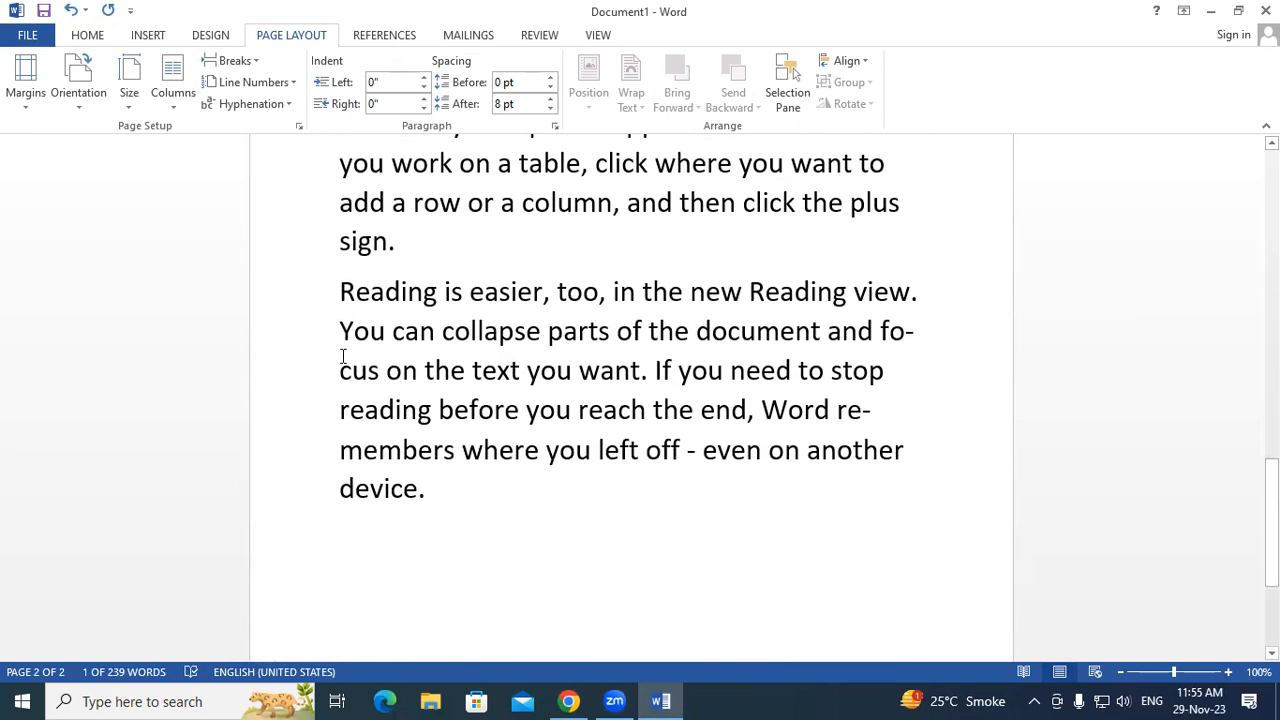
left_click_drag(841, 317, 871, 318)
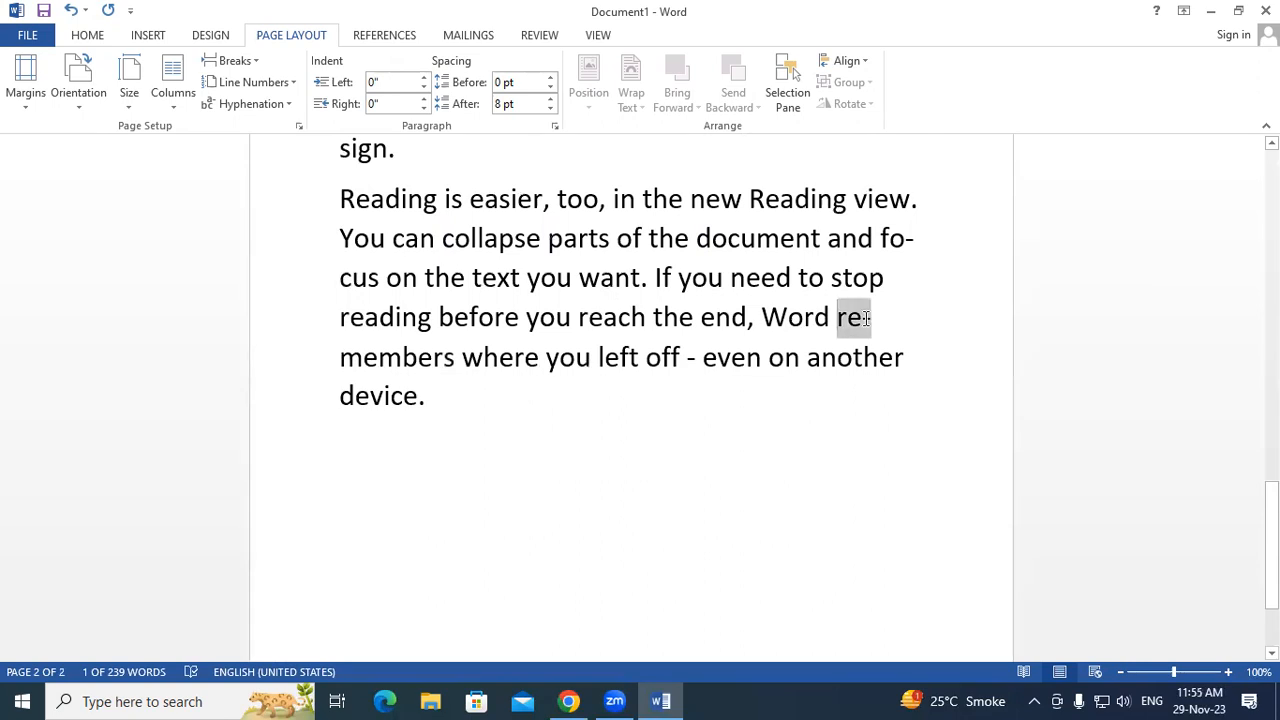
left_click_drag(341, 357, 415, 360)
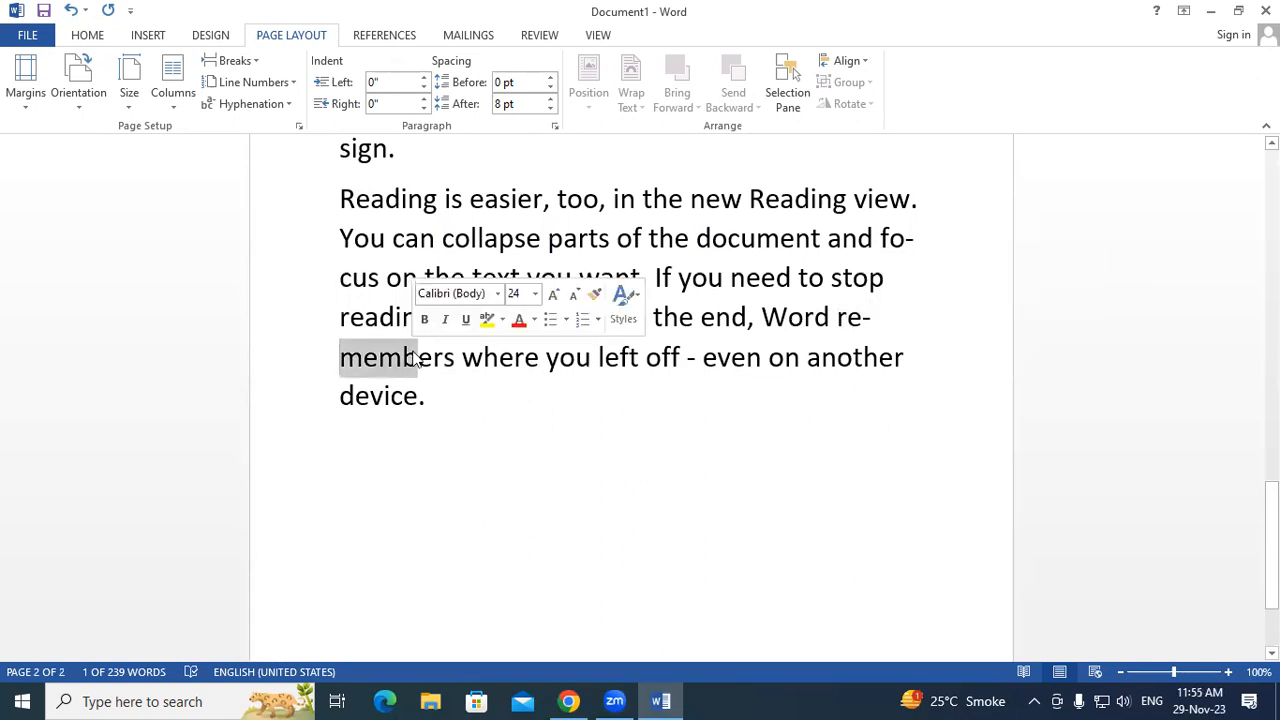
Select the whole document, set its hyphenation to None and check the line ends.
key("ctrl+a")
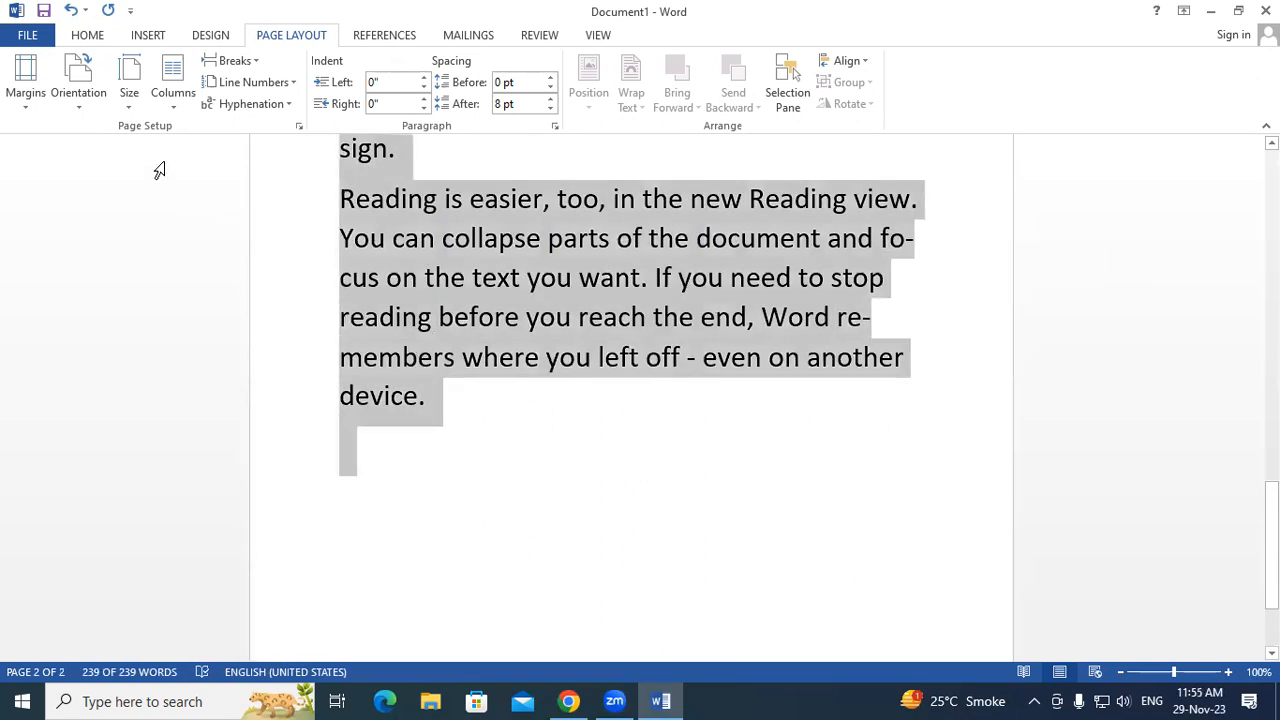
left_click(281, 106)
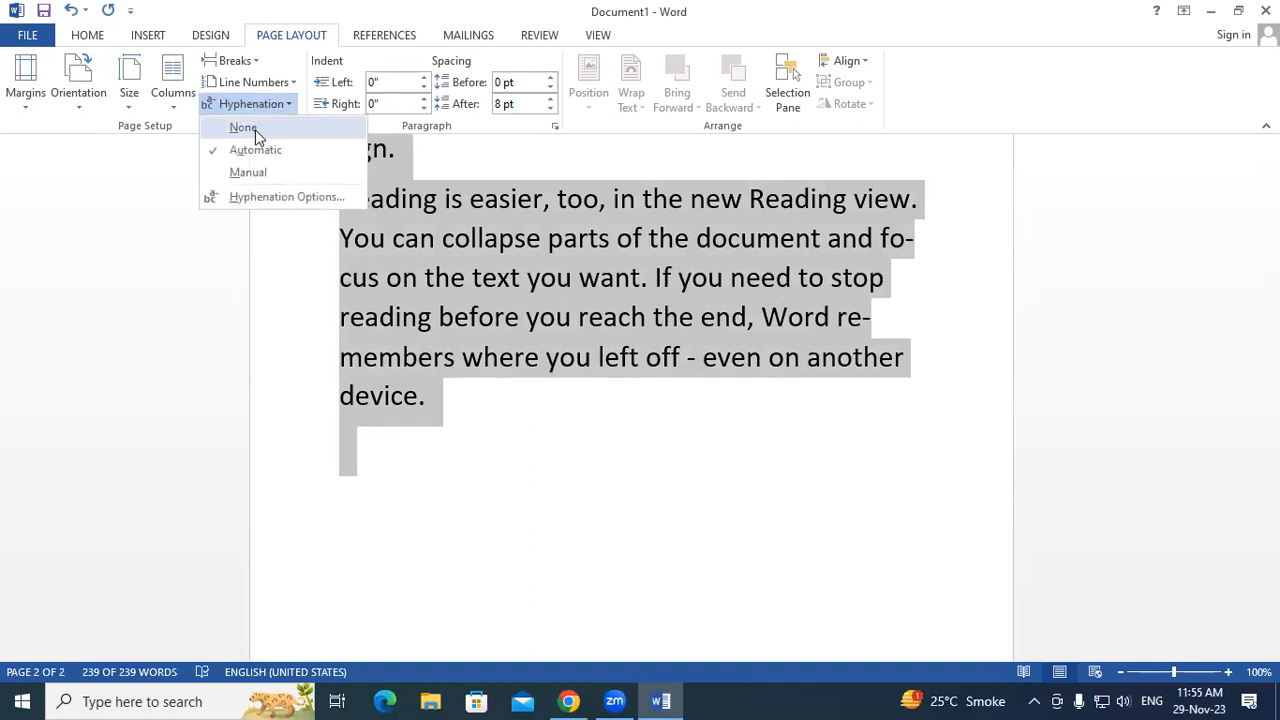
left_click(255, 128)
scroll(544, 336, "up", 10)
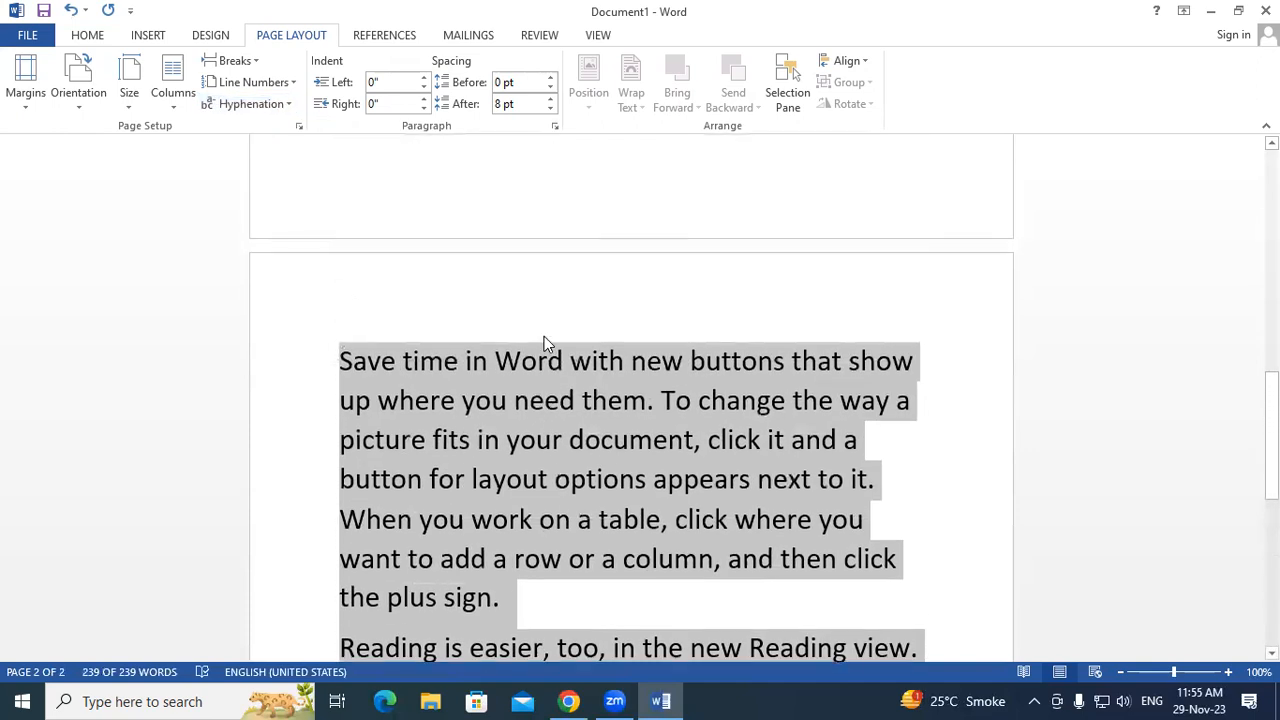
scroll(729, 257, "up", 5)
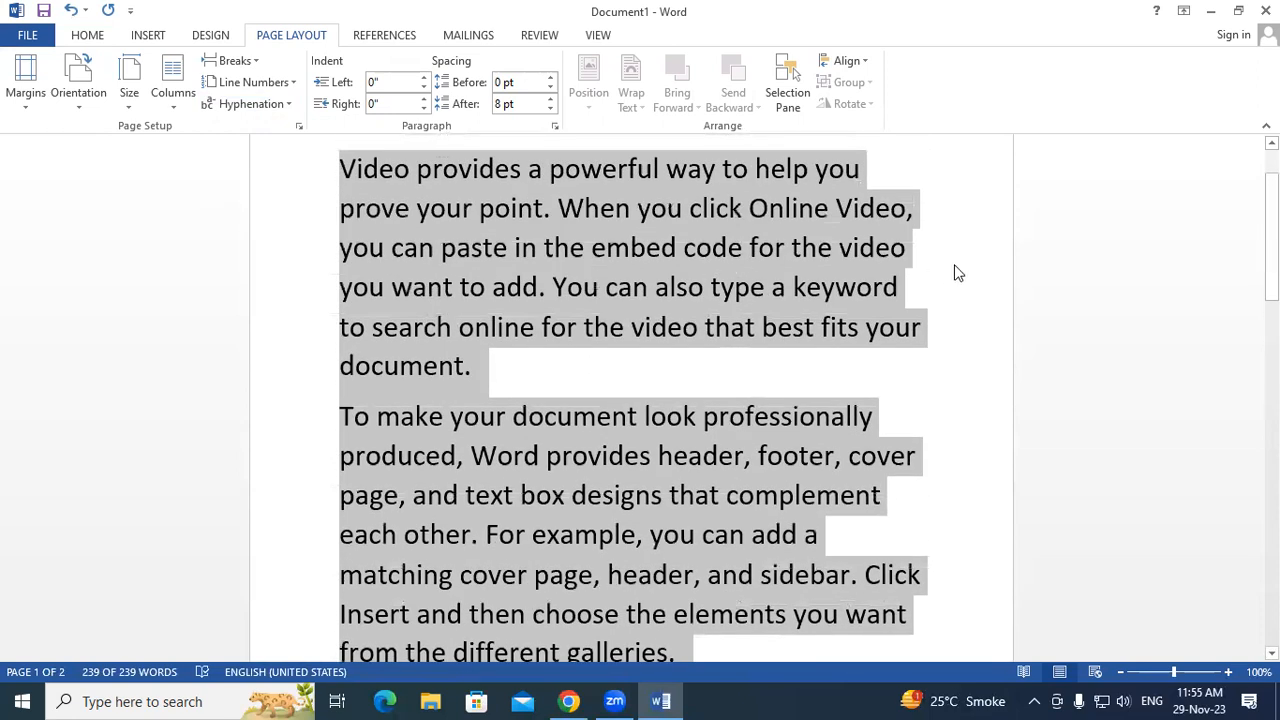
Set the selected text's hyphenation to Automatic and check the line ends on both pages.
left_click(255, 104)
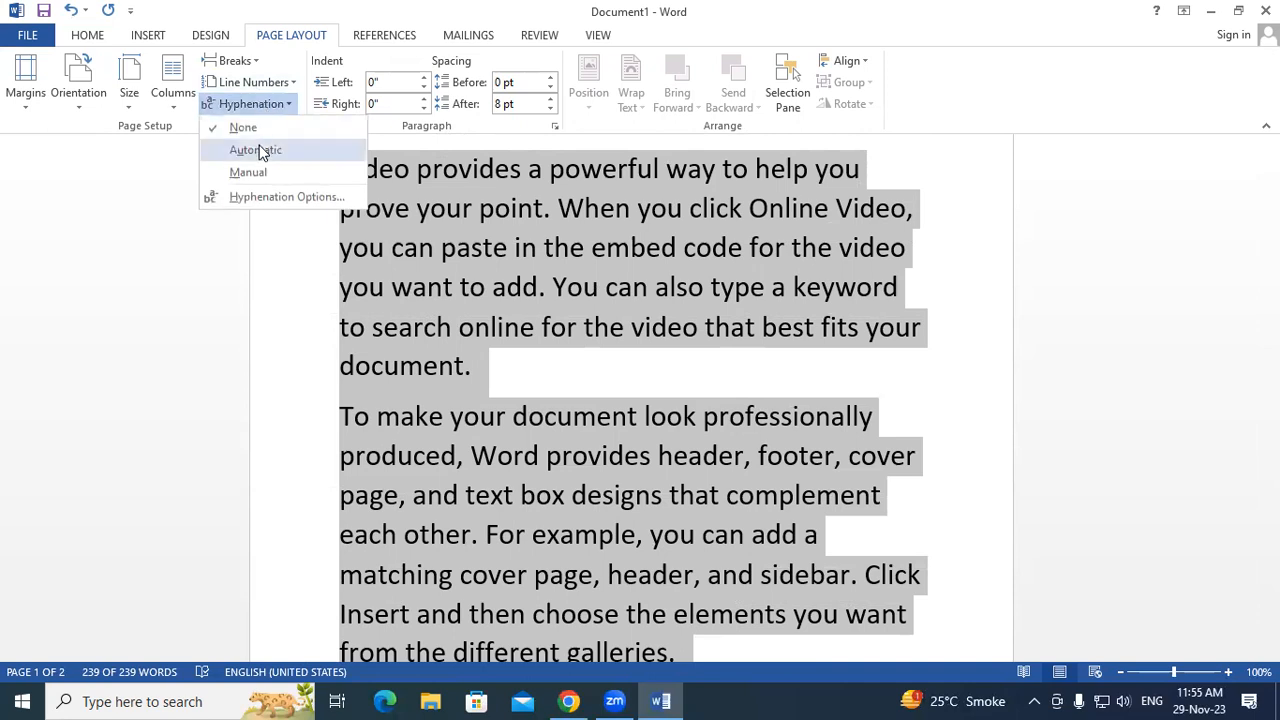
left_click(258, 150)
scroll(684, 396, "down", 4)
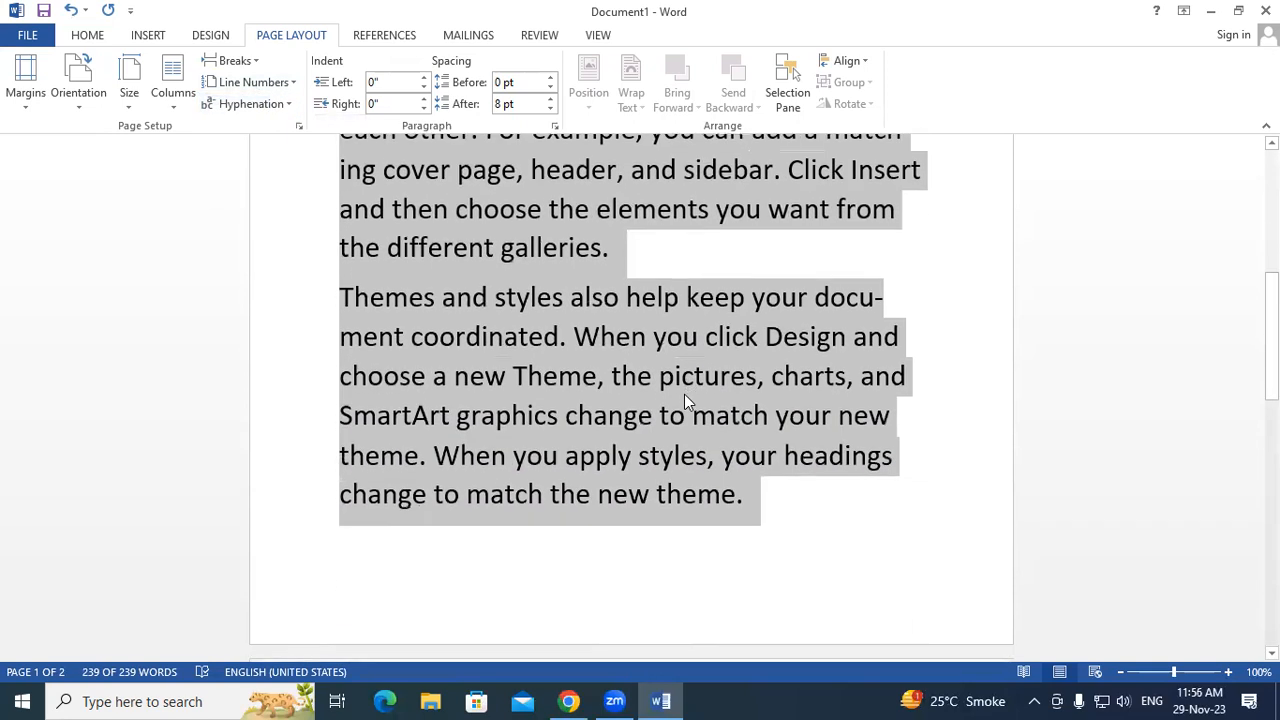
scroll(684, 396, "down", 4)
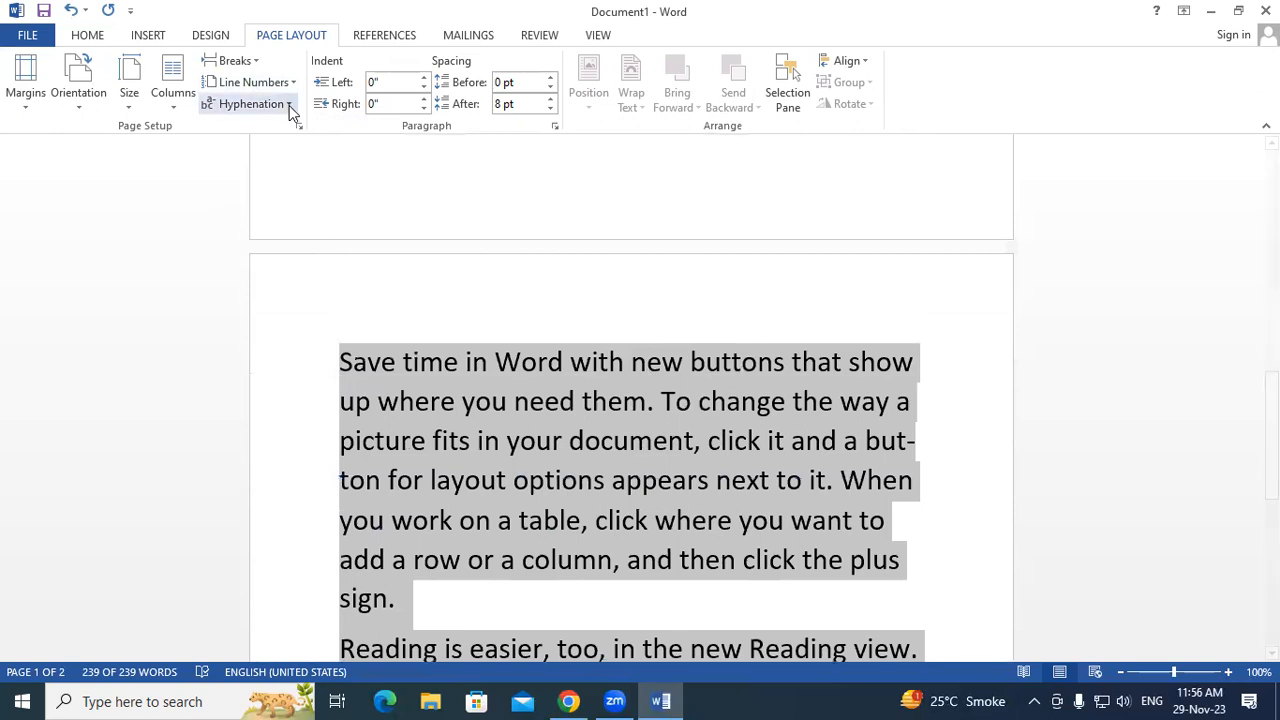
Run a manual hyphenation pass on the selected text, then set hyphenation to None.
left_click(289, 105)
left_click(279, 173)
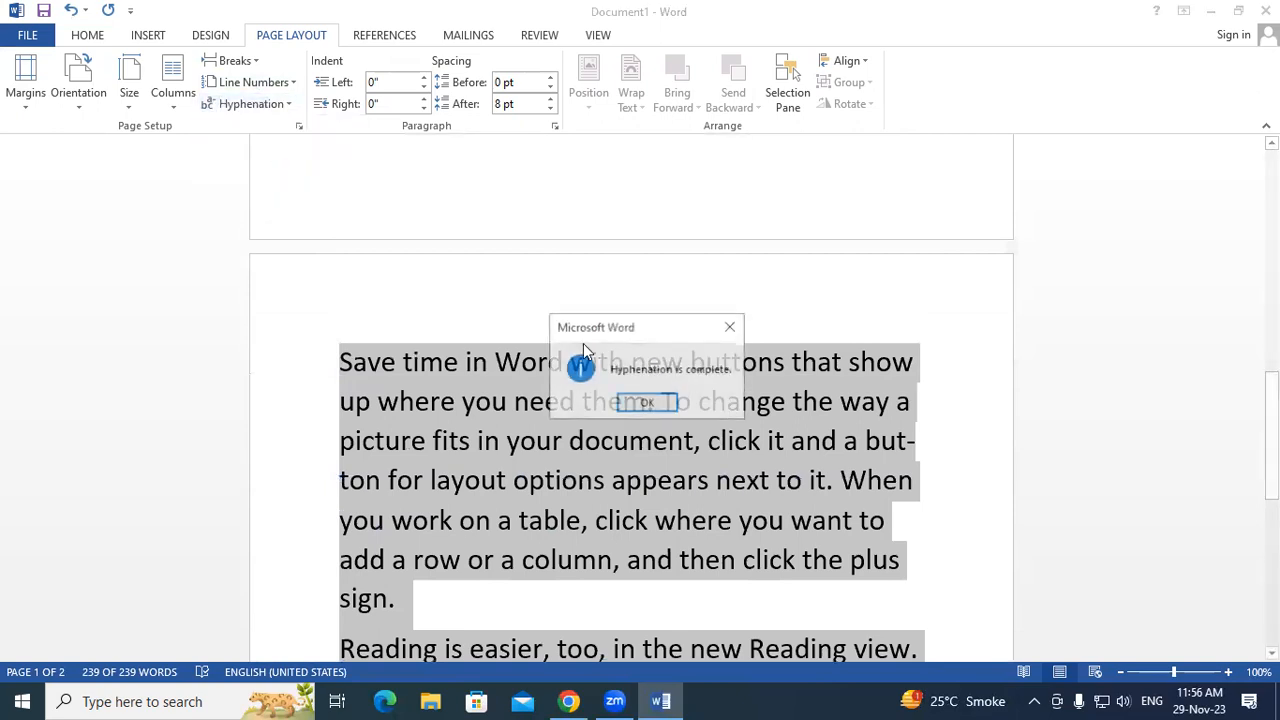
left_click(645, 403)
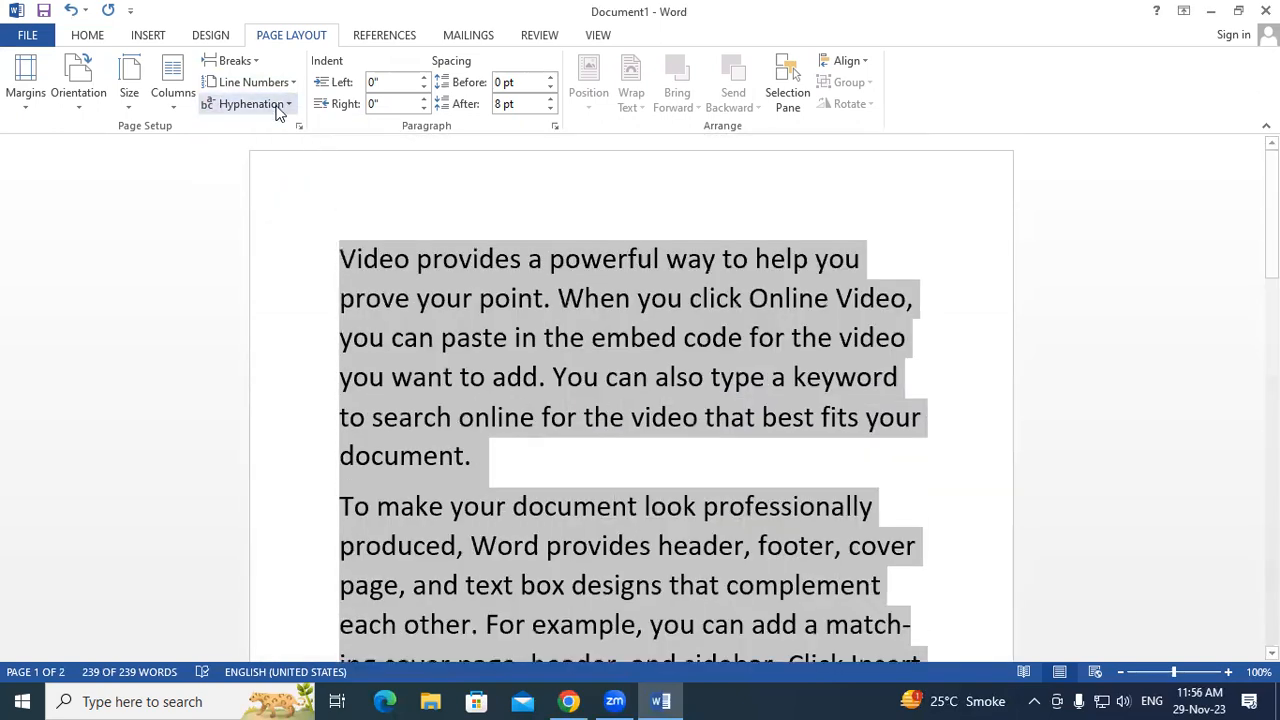
left_click(250, 104)
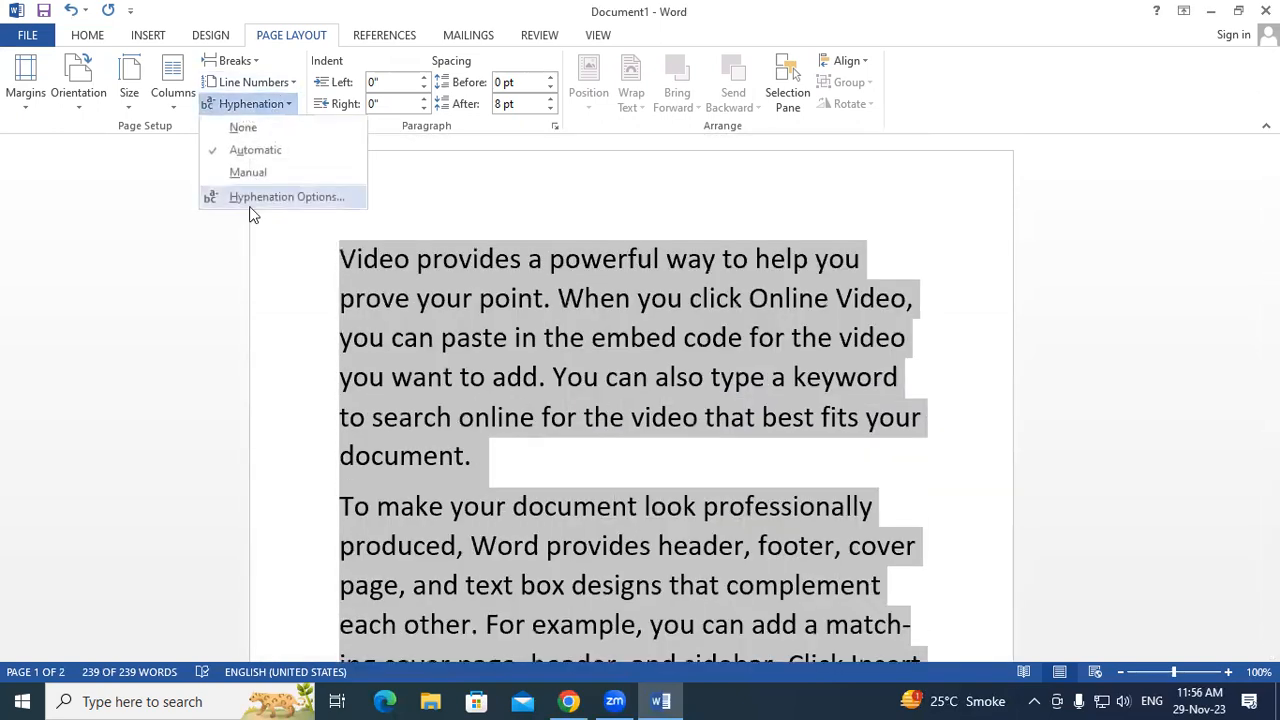
left_click(272, 132)
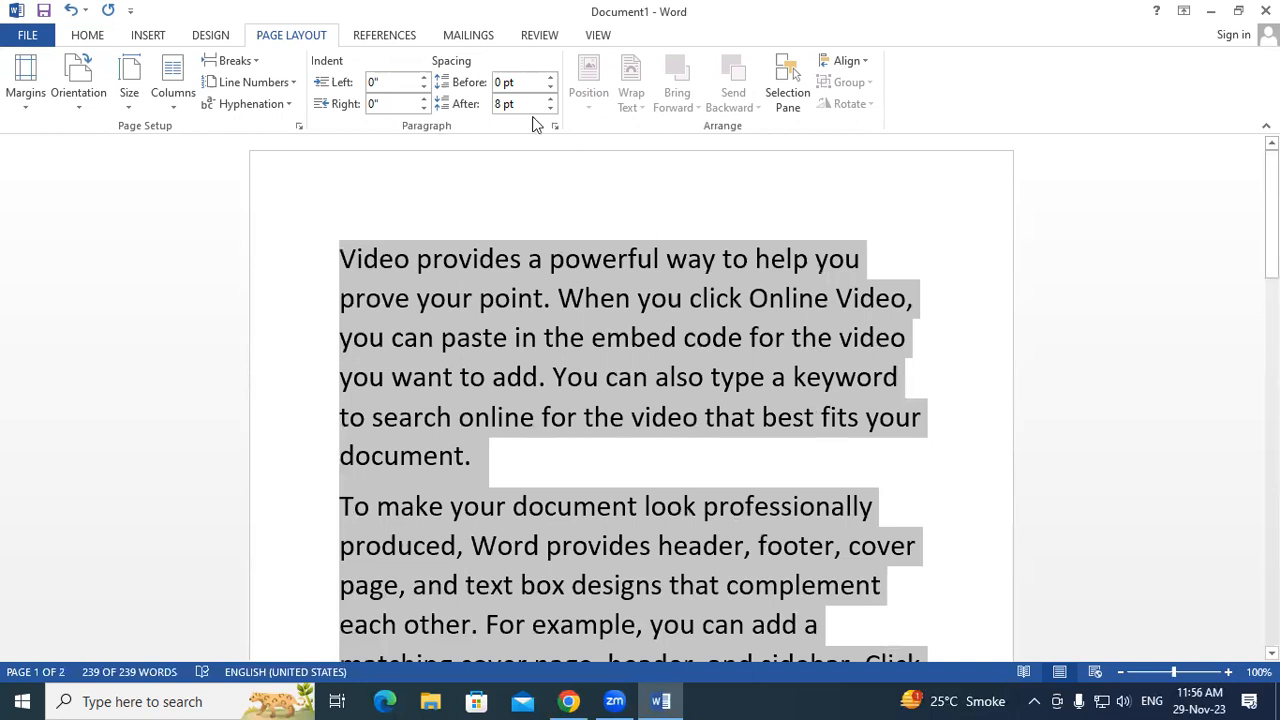
Demonstrate the left indent on all paragraphs by raising it above 1.3" and settling on 0.5".
left_click(424, 77)
left_click(424, 77)
left_click(424, 77)
left_click(424, 77)
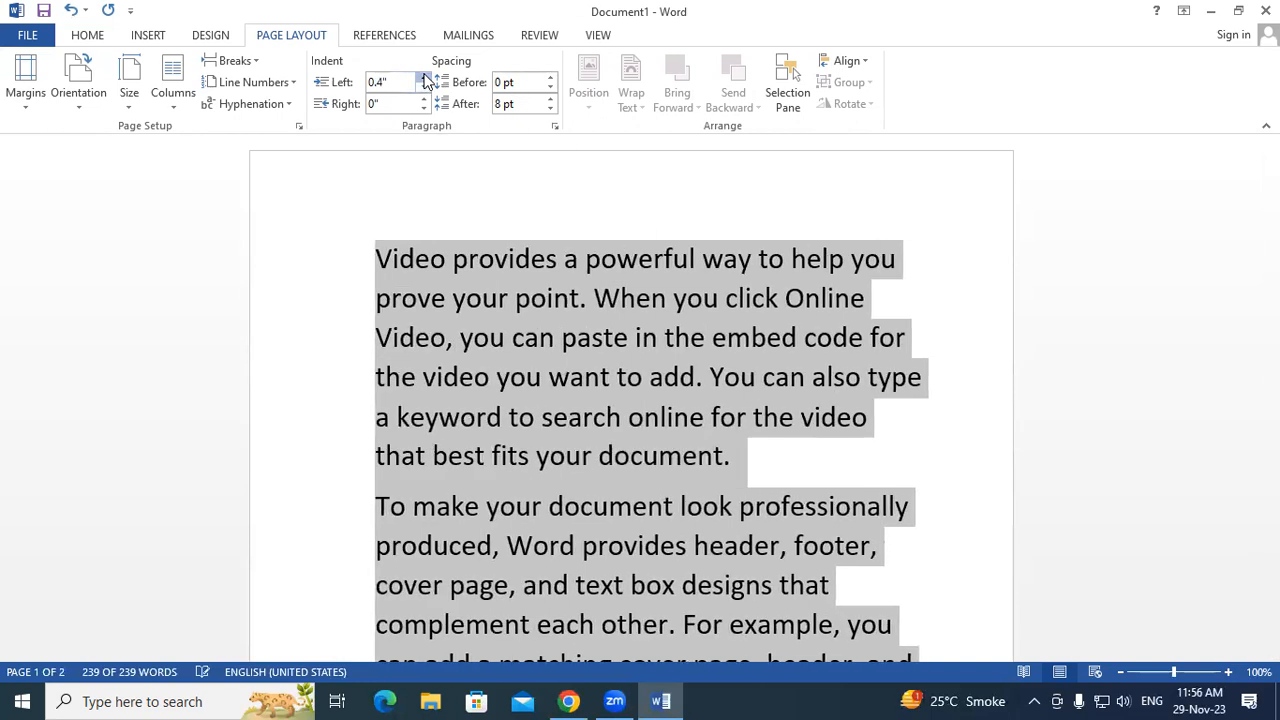
left_click(424, 77)
left_click(424, 77)
left_click(424, 77)
left_click(424, 77)
left_click(424, 77)
left_click(424, 77)
left_click(424, 77)
left_click(424, 77)
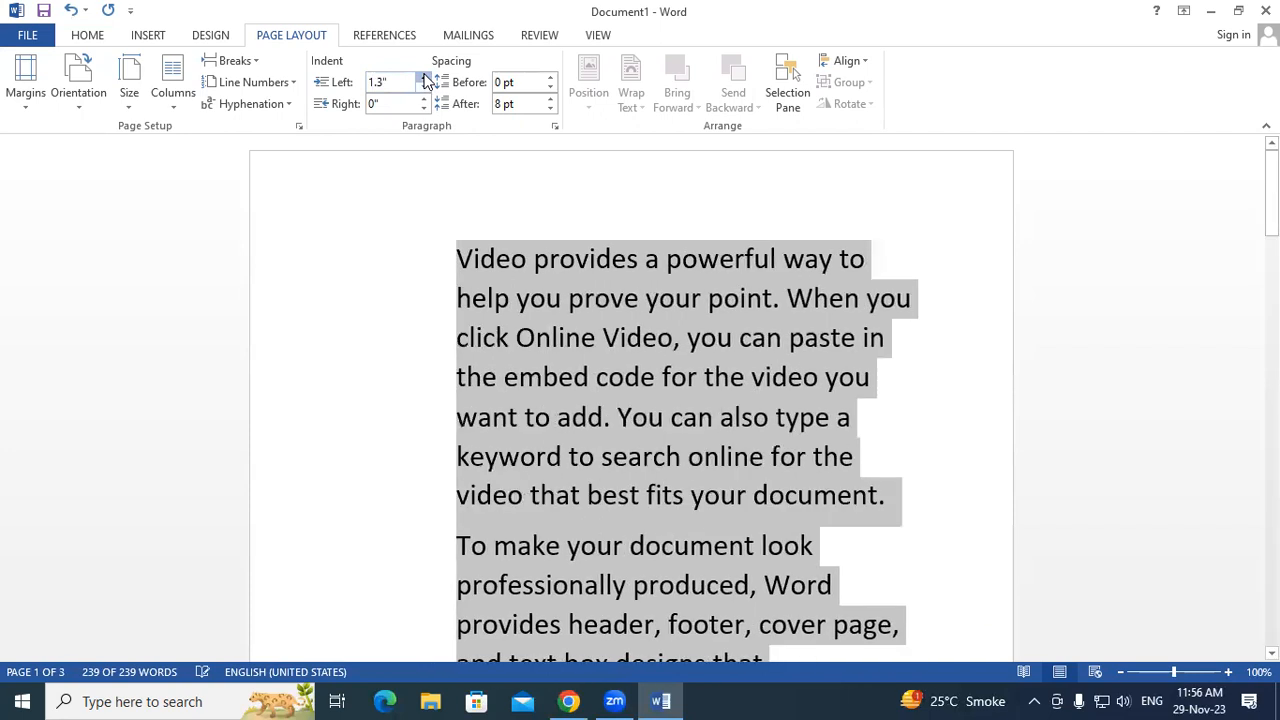
left_click(424, 77)
left_click(424, 77)
left_click(424, 88)
left_click(424, 88)
left_click(424, 88)
left_click(424, 88)
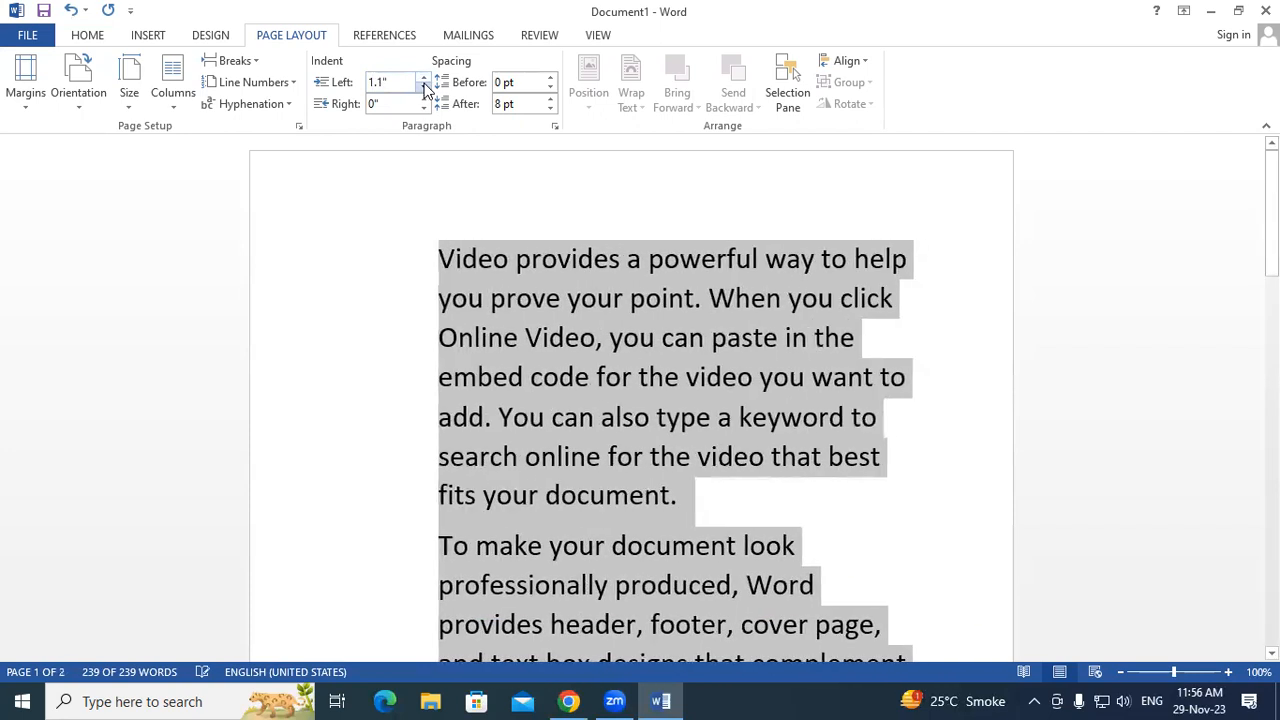
triple_click(424, 88)
triple_click(424, 88)
Demonstrate the right indent on all paragraphs by raising it to 0.4" and reducing it to 0.1".
left_click(424, 99)
triple_click(424, 99)
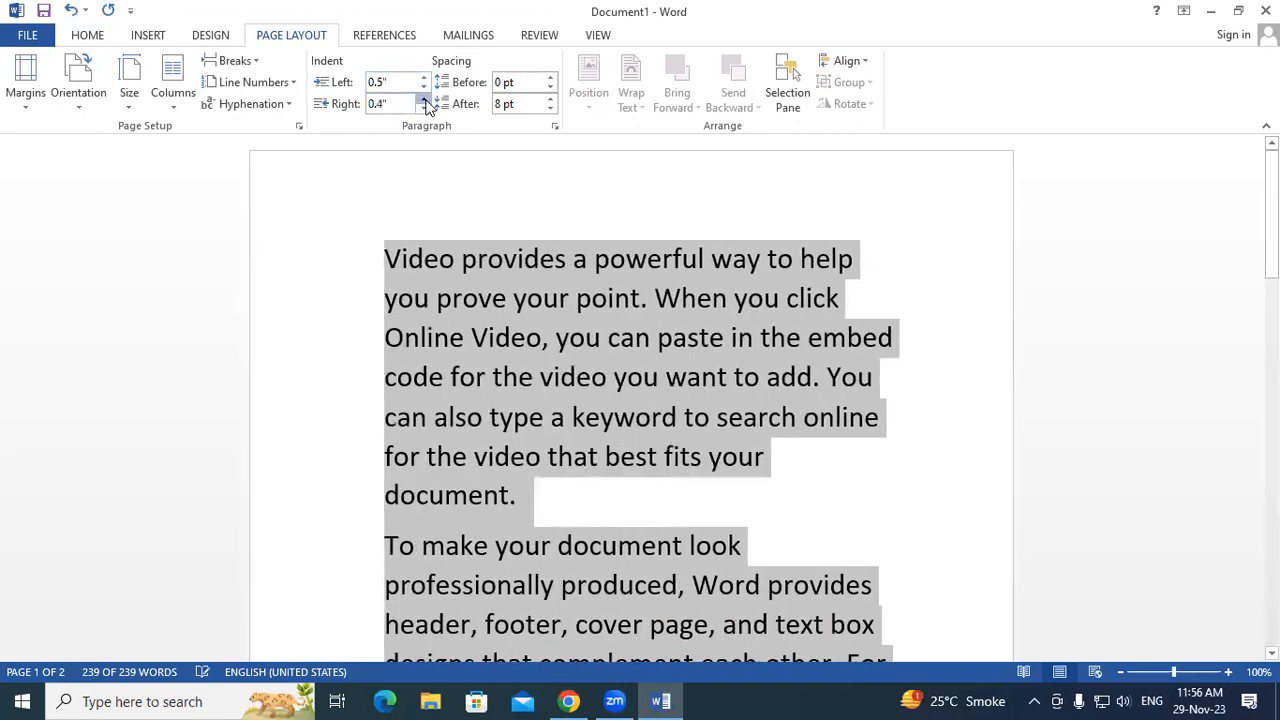
left_click(424, 108)
left_click(424, 108)
left_click(424, 108)
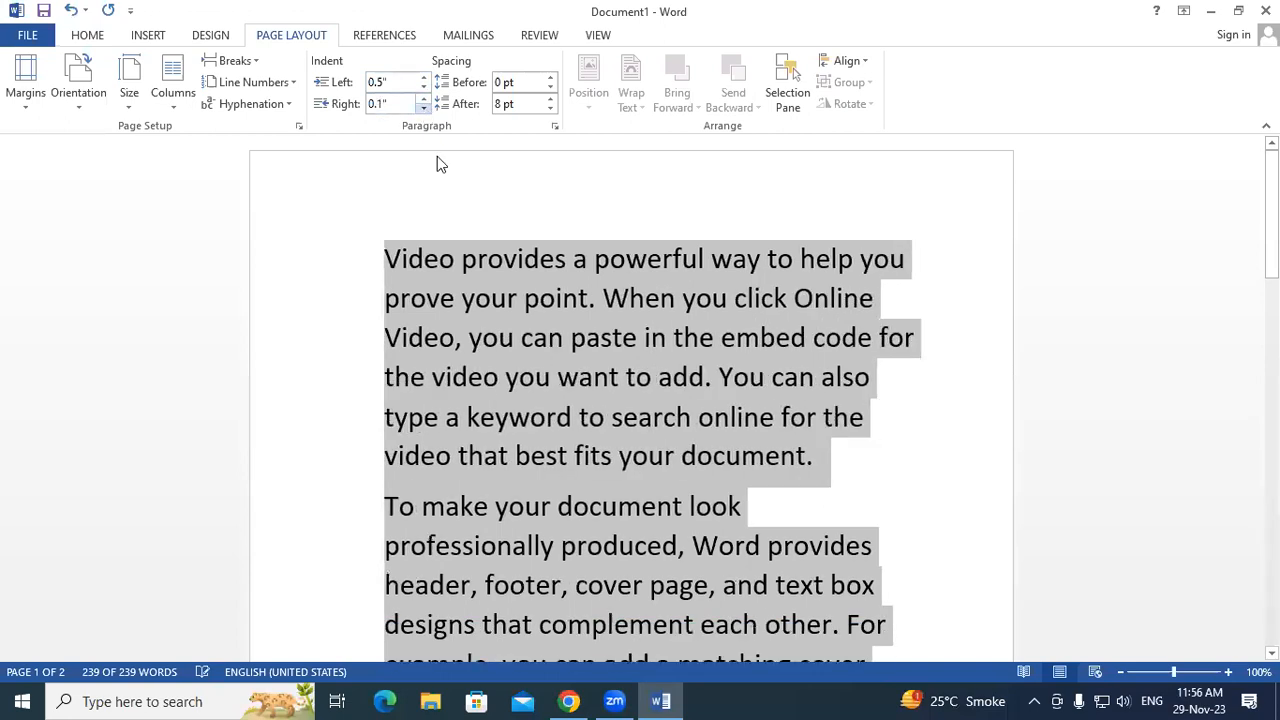
Set the first paragraph's spacing to 72 pt before and Auto after.
scroll(559, 291, "down", 4)
left_click(846, 232)
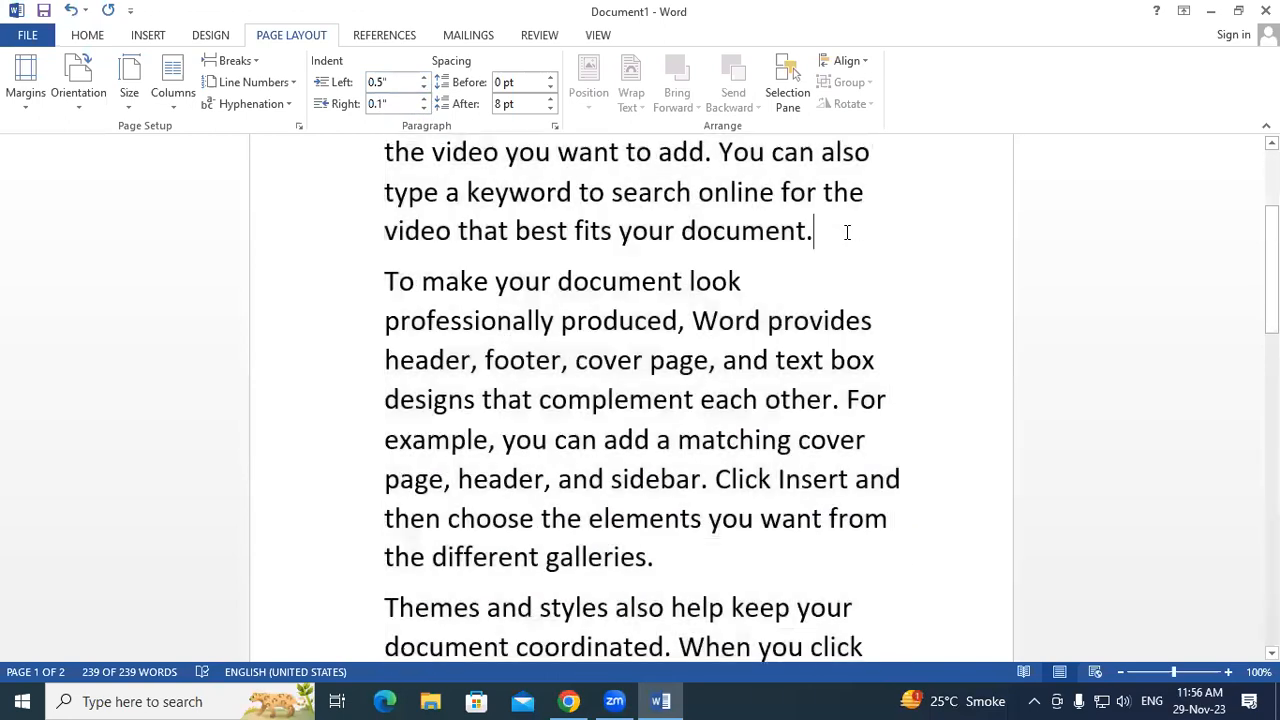
left_click(550, 79)
left_click(550, 79)
left_click(550, 79)
left_click(550, 79)
left_click(550, 79)
left_click(550, 79)
left_click(550, 79)
left_click(550, 79)
left_click(550, 79)
left_click(550, 79)
left_click(550, 79)
left_click(549, 109)
left_click(549, 109)
left_click(549, 109)
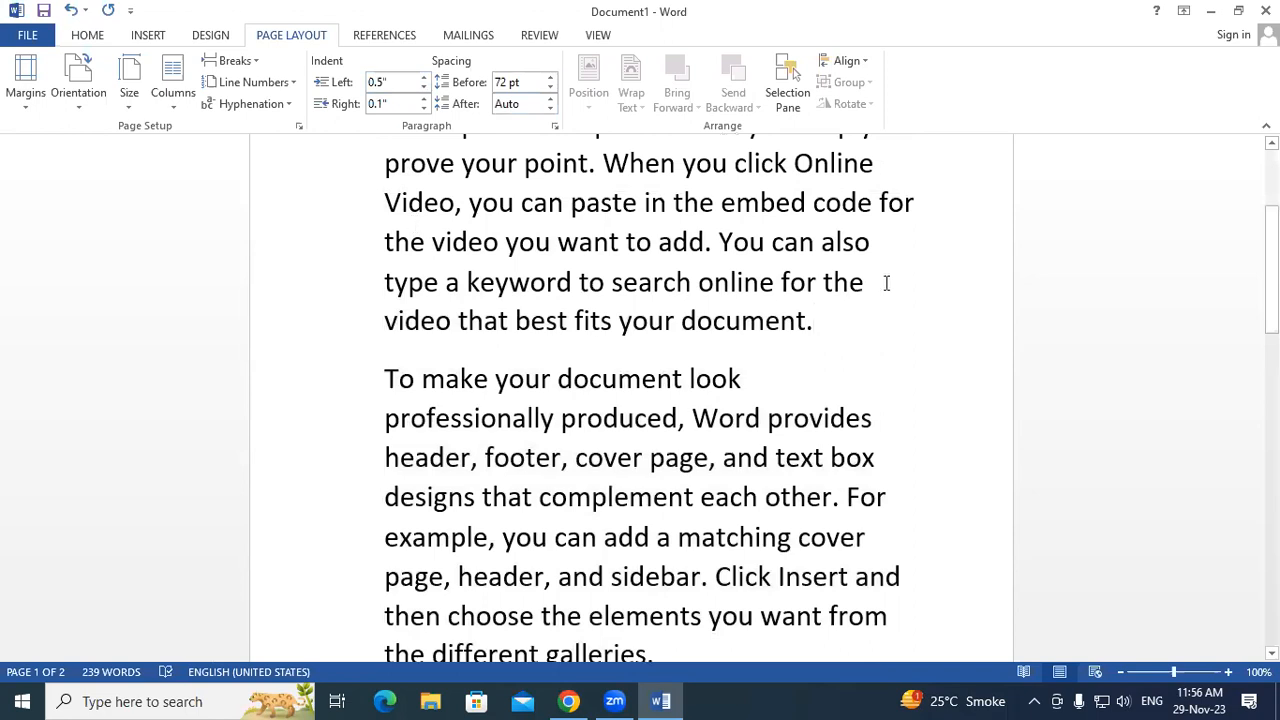
left_click(100, 38)
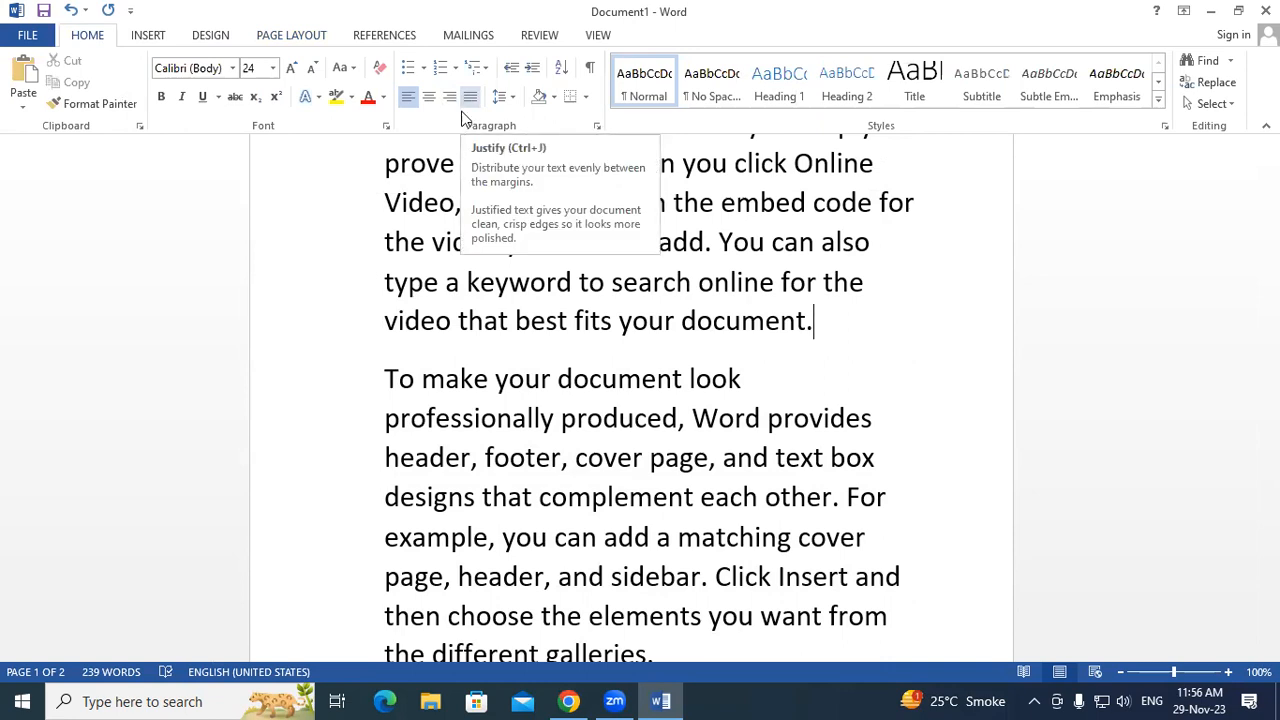
left_click(603, 457)
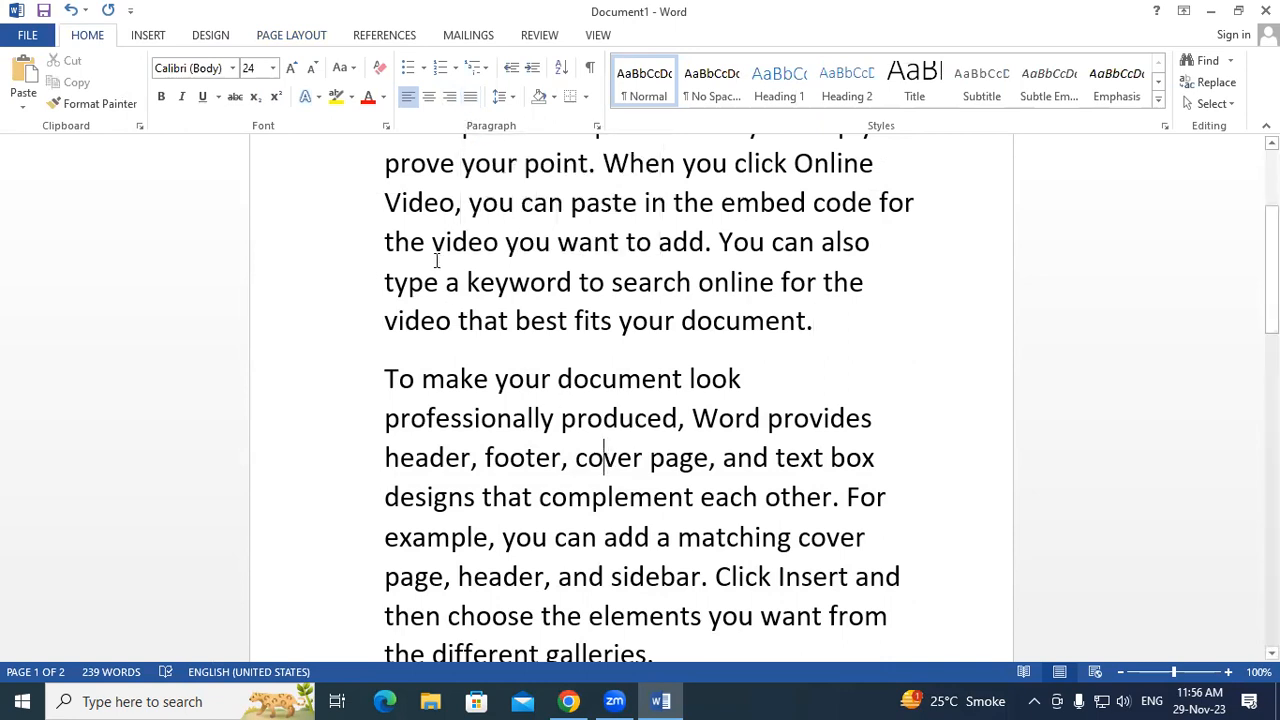
Select the whole document and increase its left indent in half-inch increments to 5.5".
key("ctrl+a")
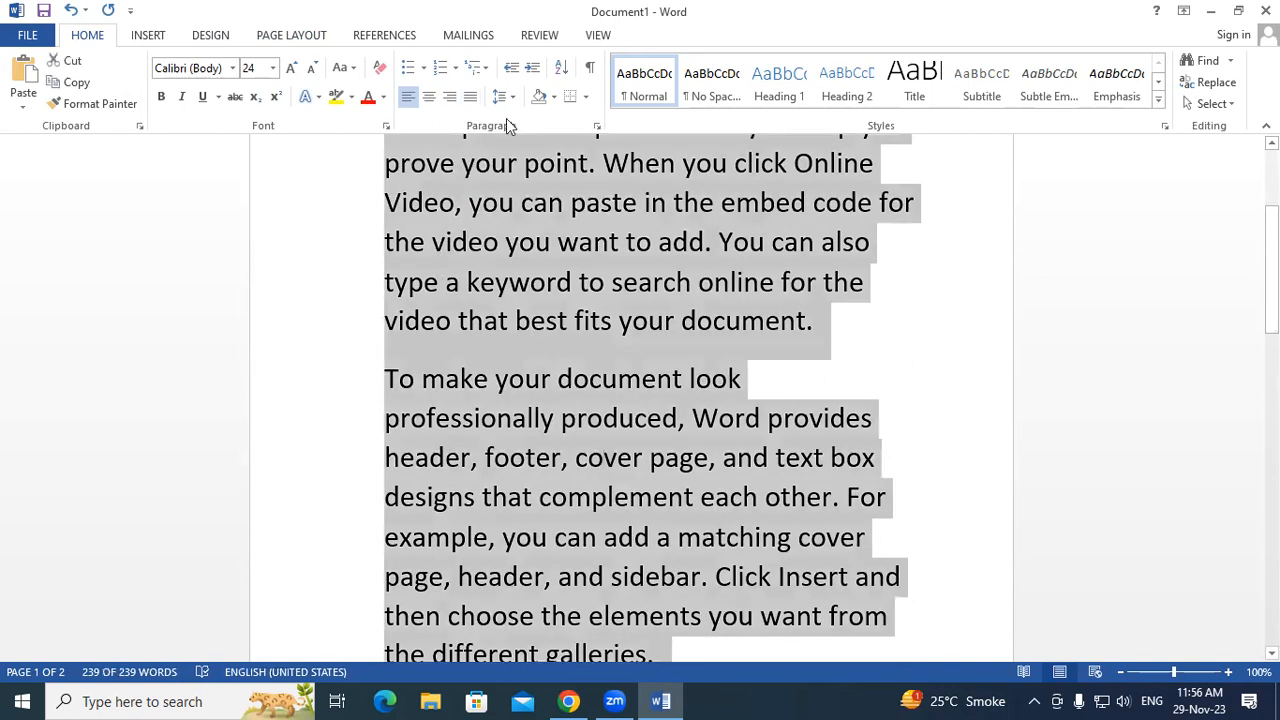
left_click(320, 35)
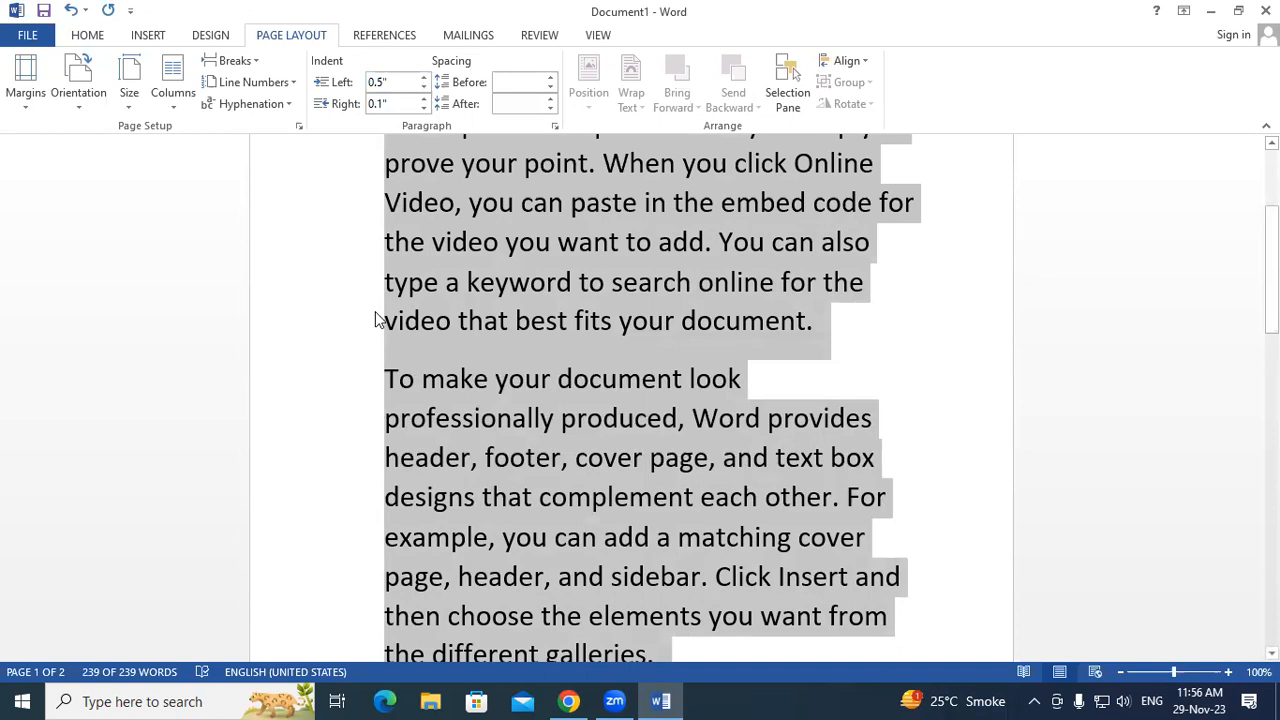
key("ctrl+m")
key("ctrl+m")
key("ctrl+m")
key("ctrl+m")
key("ctrl+m")
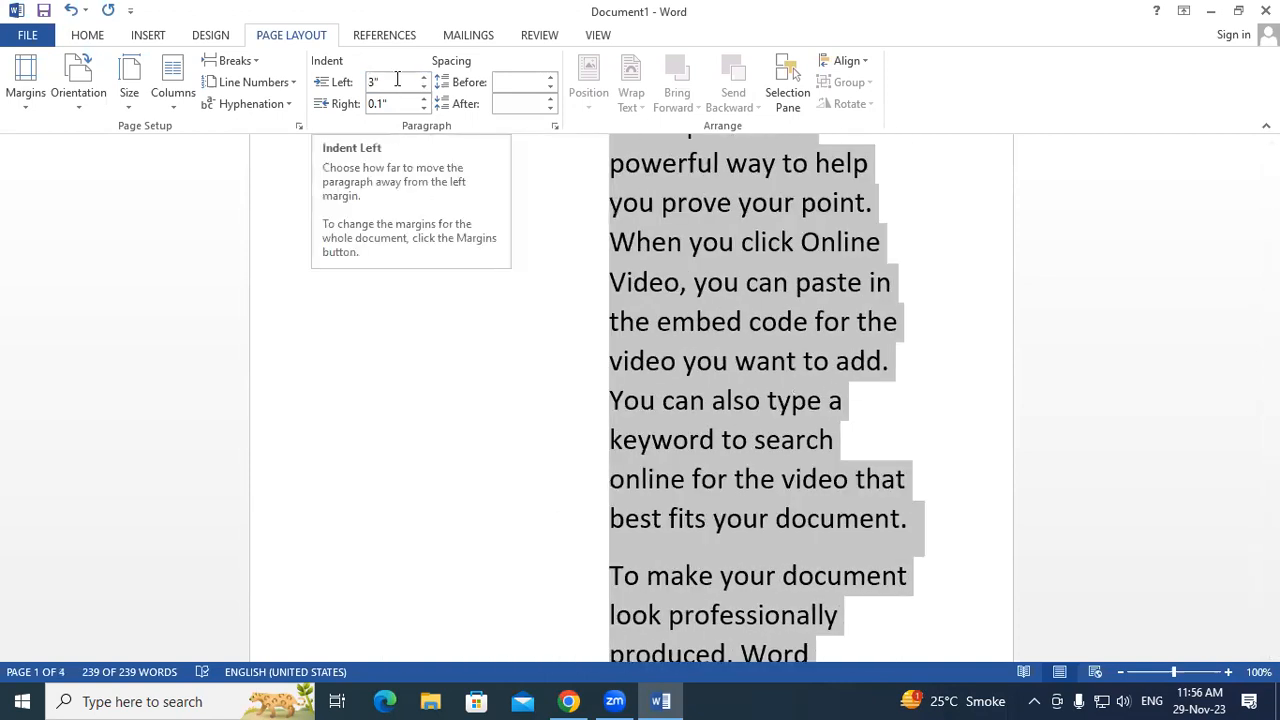
key("ctrl+m")
key("ctrl+m")
key("ctrl+m")
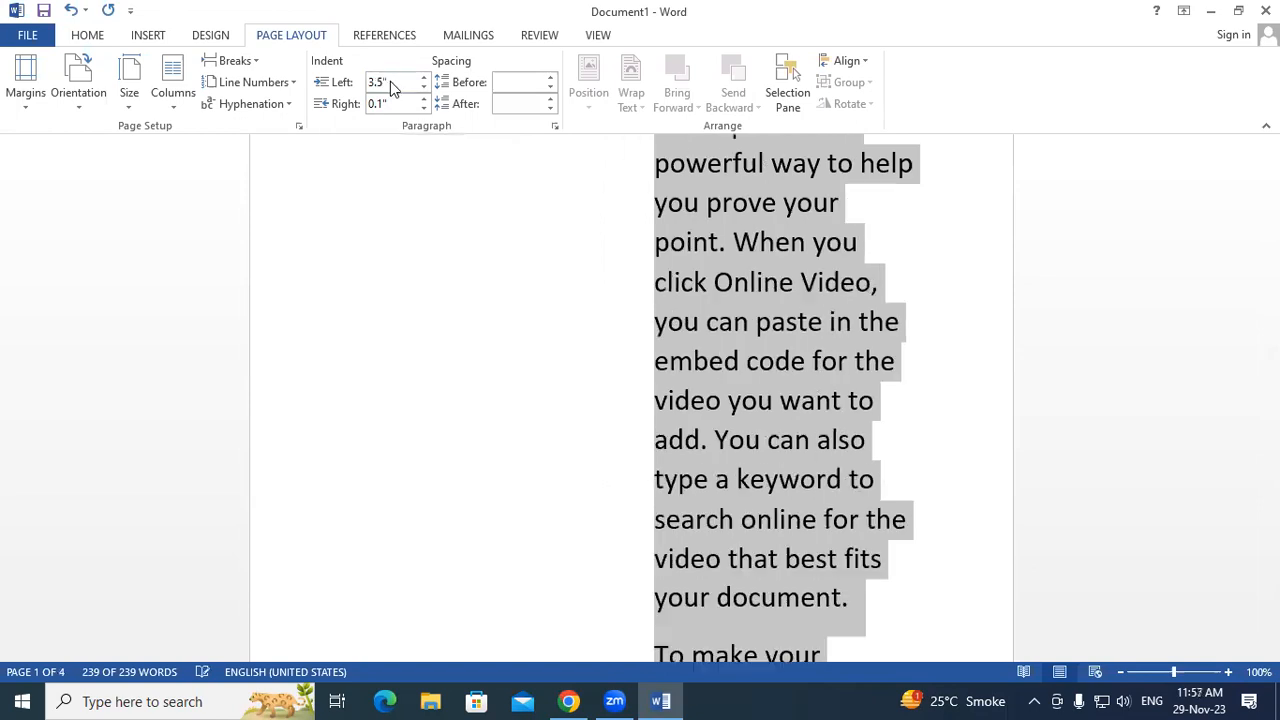
key("ctrl+m")
key("ctrl+m")
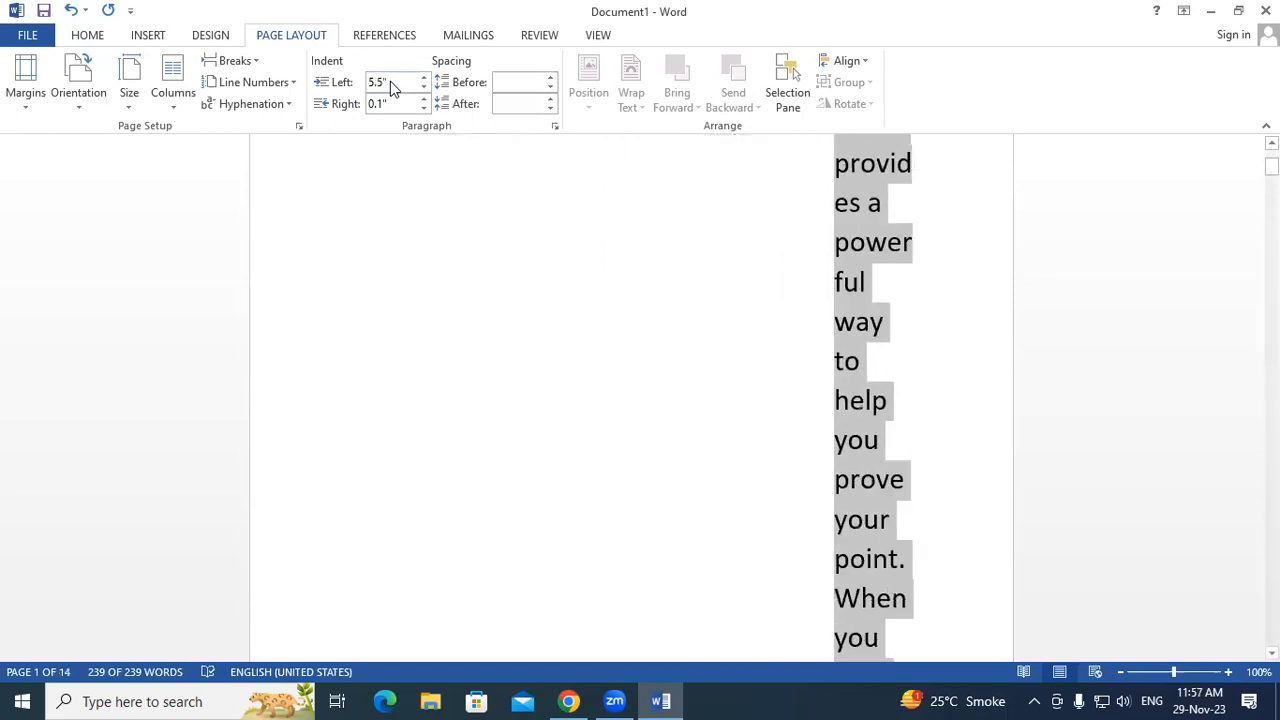
Reset the paragraph formatting of the whole selected document and raise its spacing before paragraphs to 114 pt.
key("ctrl+q")
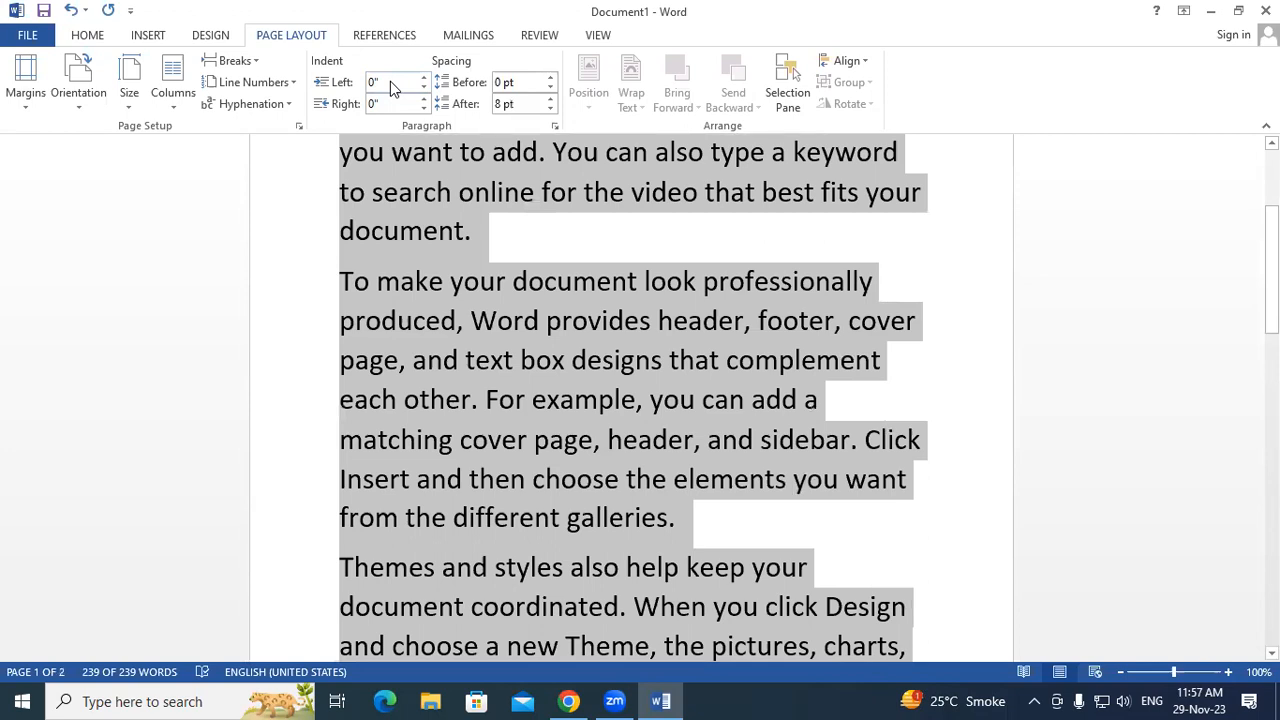
left_click(551, 78)
left_click(551, 78)
left_click(551, 78)
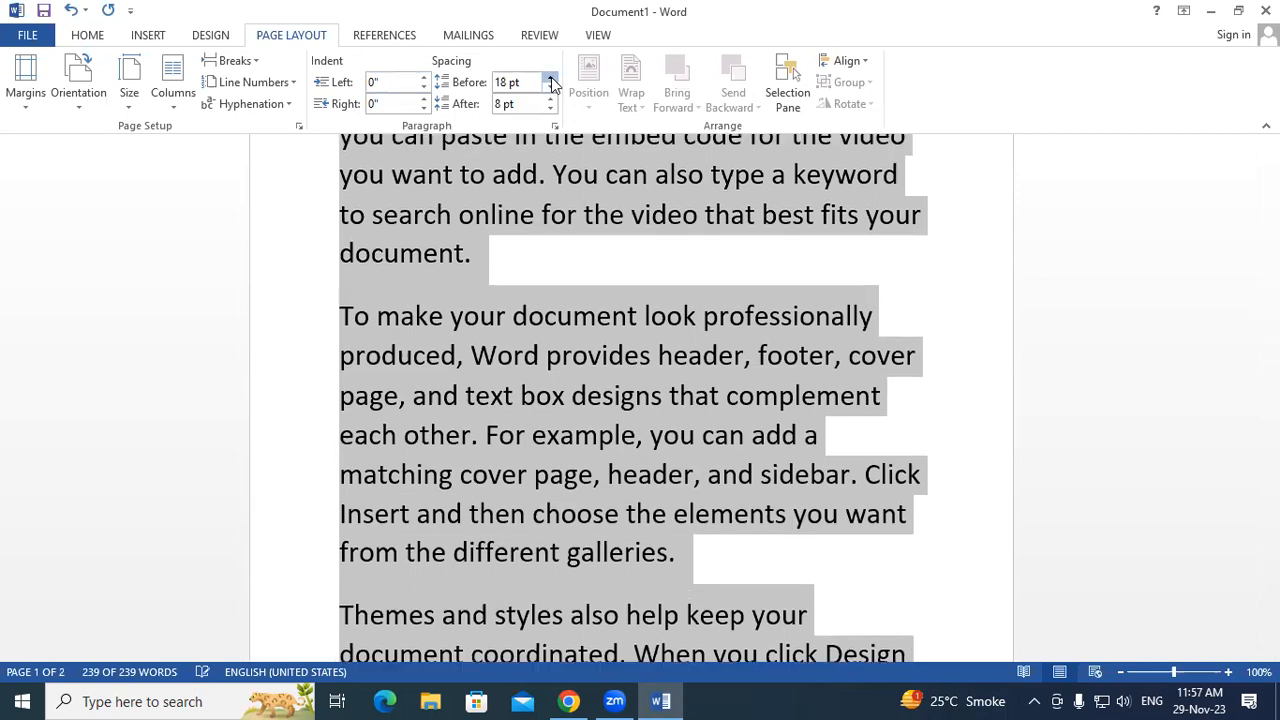
left_click(551, 78)
left_click(551, 78)
left_click(551, 78)
left_click(551, 78)
left_click(551, 78)
left_click(551, 78)
left_click(551, 78)
left_click(551, 78)
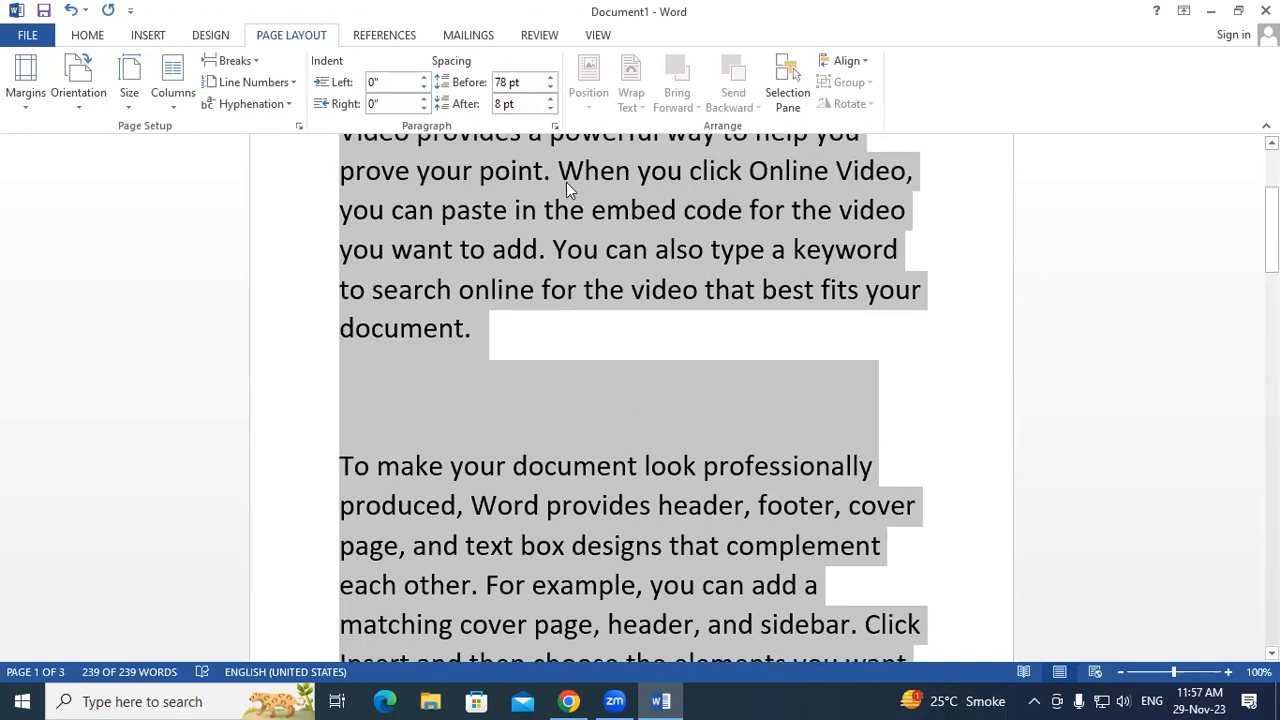
left_click(551, 78)
left_click(551, 78)
left_click(551, 78)
left_click(551, 78)
left_click(551, 78)
left_click(551, 78)
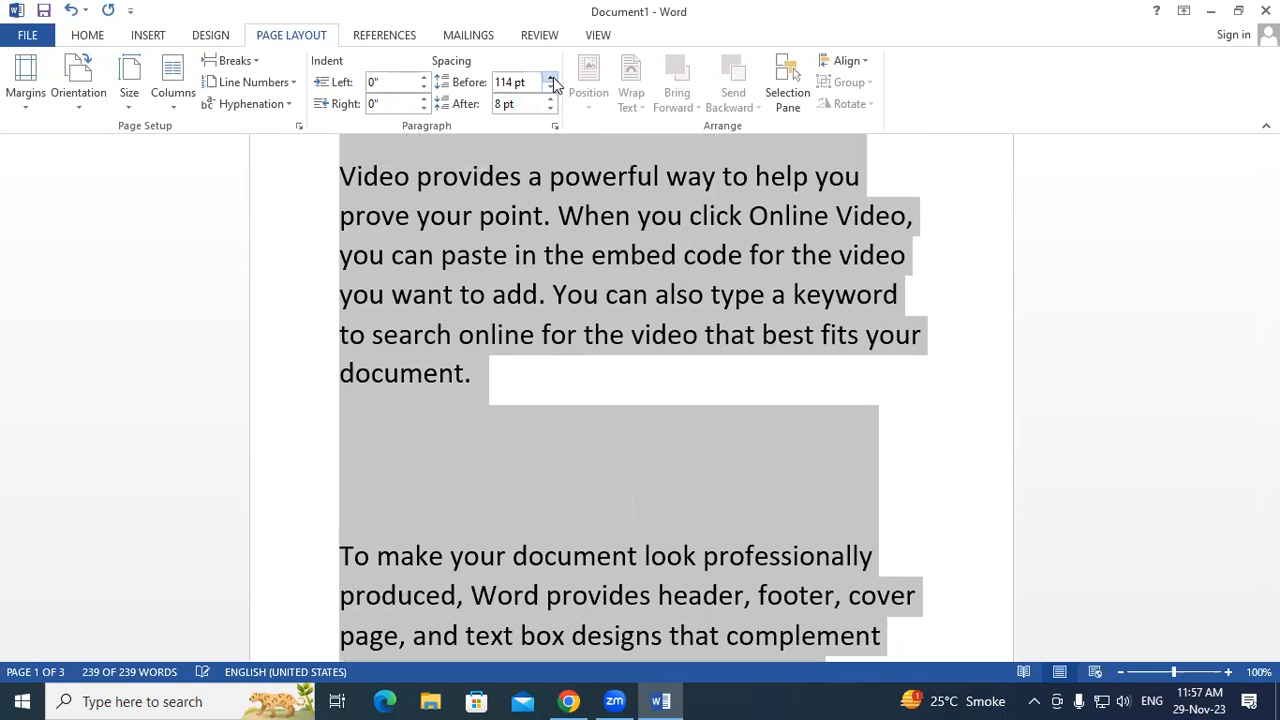
Increase the spacing after all selected paragraphs to 60 pt.
double_click(550, 100)
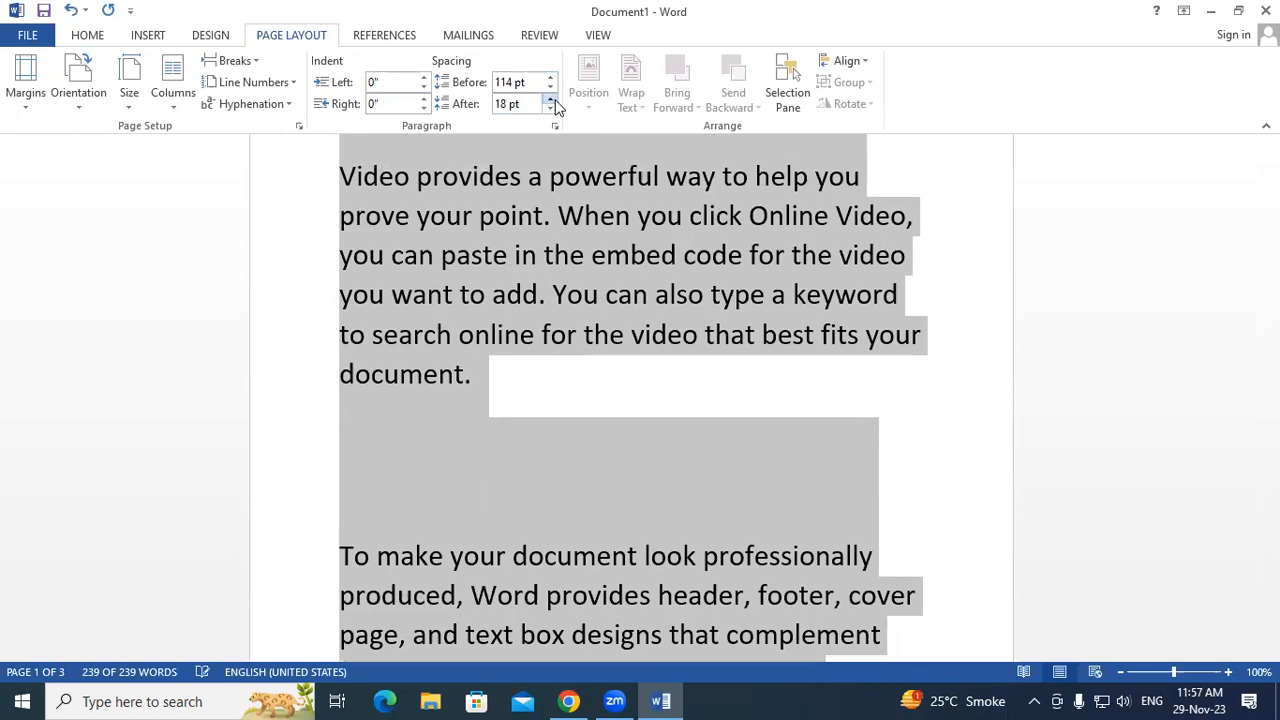
left_click(550, 100)
double_click(550, 100)
left_click(550, 100)
double_click(550, 100)
left_click(550, 100)
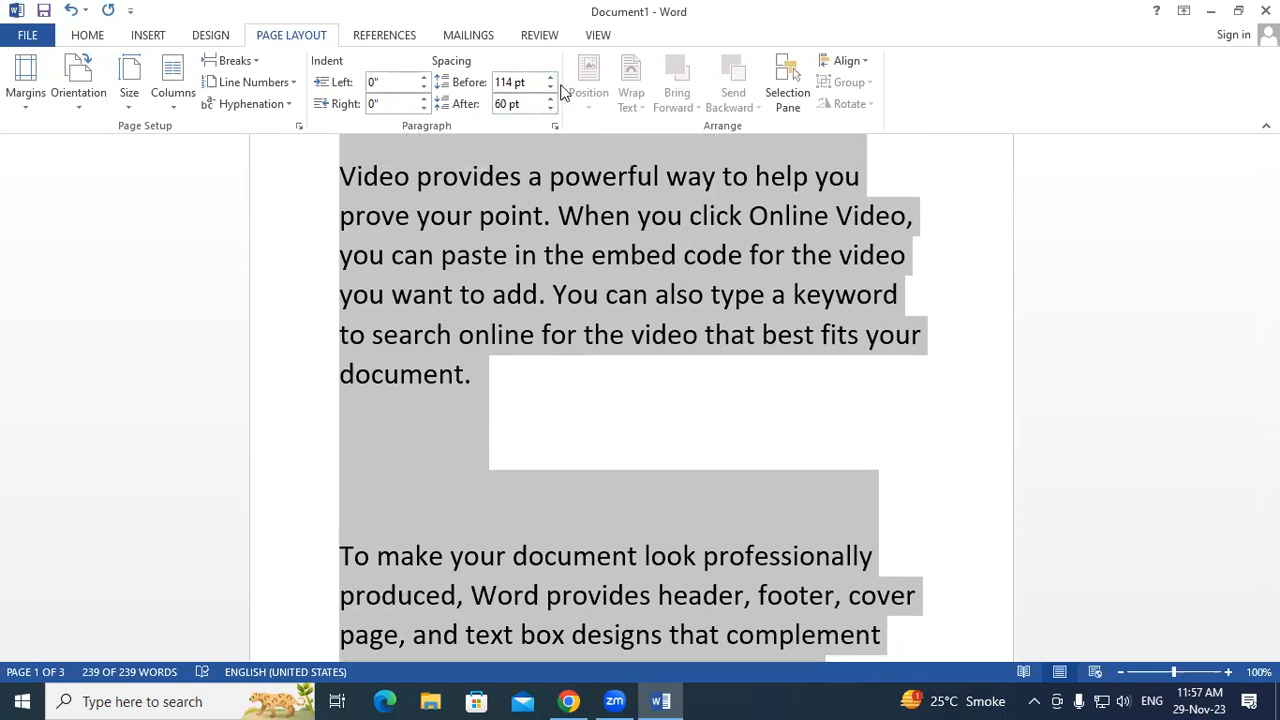
Reduce the spacing before all selected paragraphs to 0 pt.
double_click(551, 87)
double_click(551, 87)
double_click(551, 87)
left_click(551, 87)
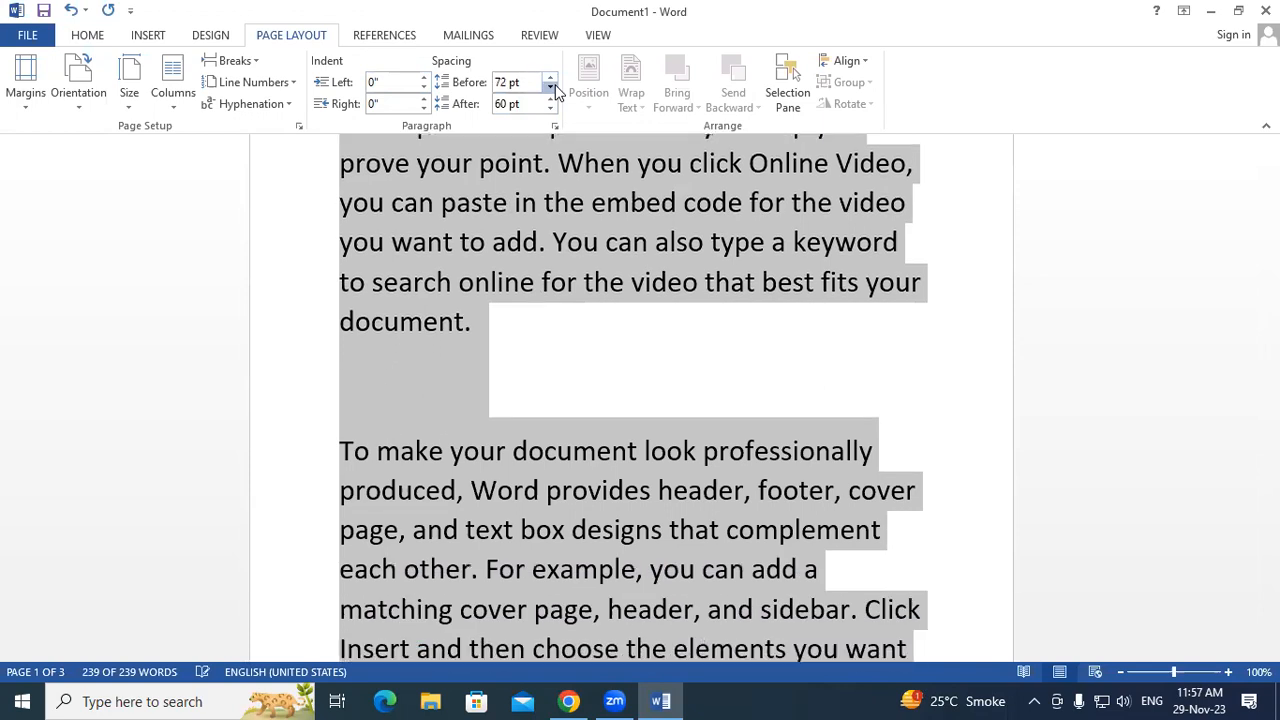
double_click(551, 87)
double_click(551, 87)
double_click(551, 87)
double_click(551, 87)
double_click(551, 87)
left_click(551, 87)
double_click(551, 87)
Raise the spacing before all selected paragraphs to 252 pt, review the pages, and deselect the text.
left_click(553, 78)
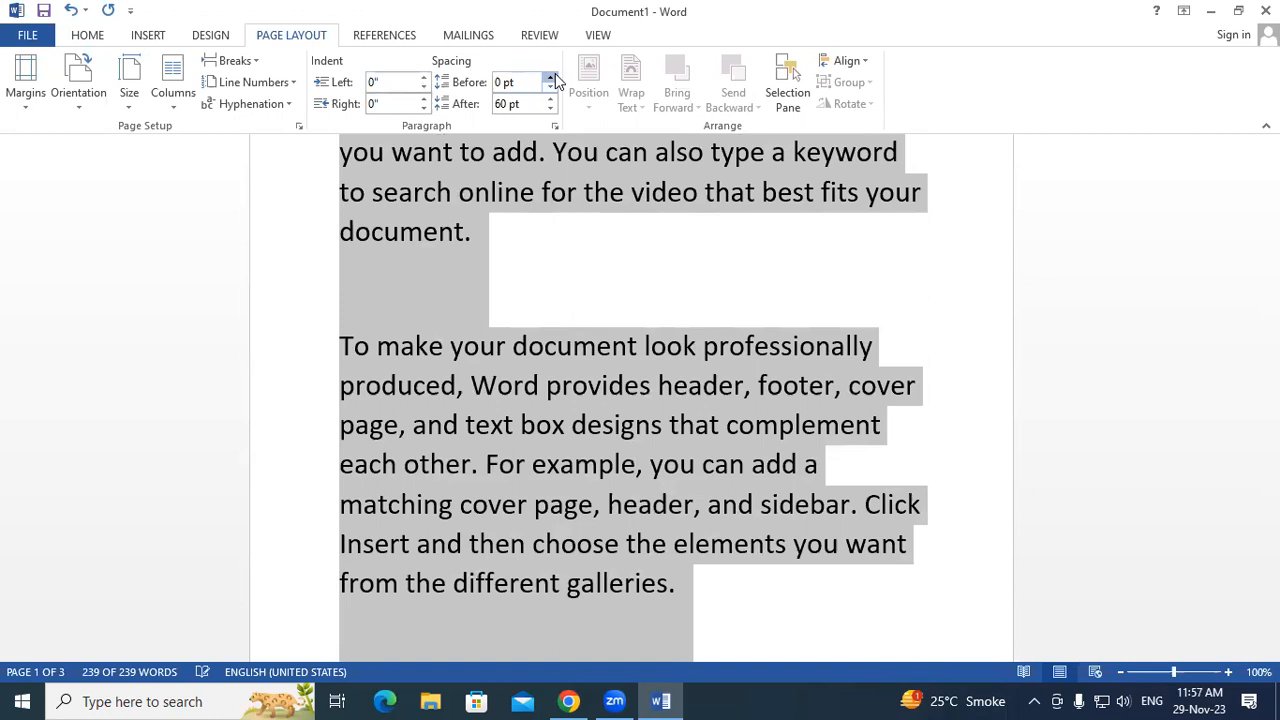
left_click(553, 78)
left_click_drag(553, 78, 553, 78)
scroll(530, 281, "up", 3)
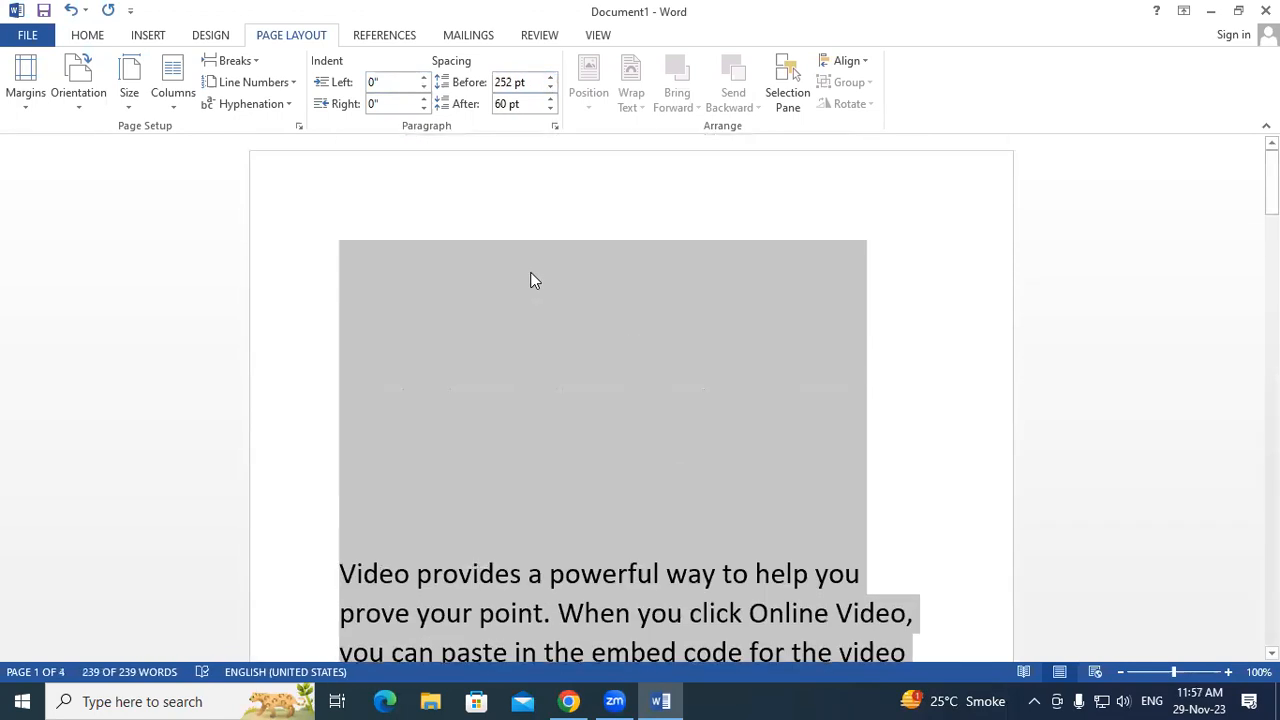
scroll(530, 281, "down", 12)
scroll(530, 281, "down", 10)
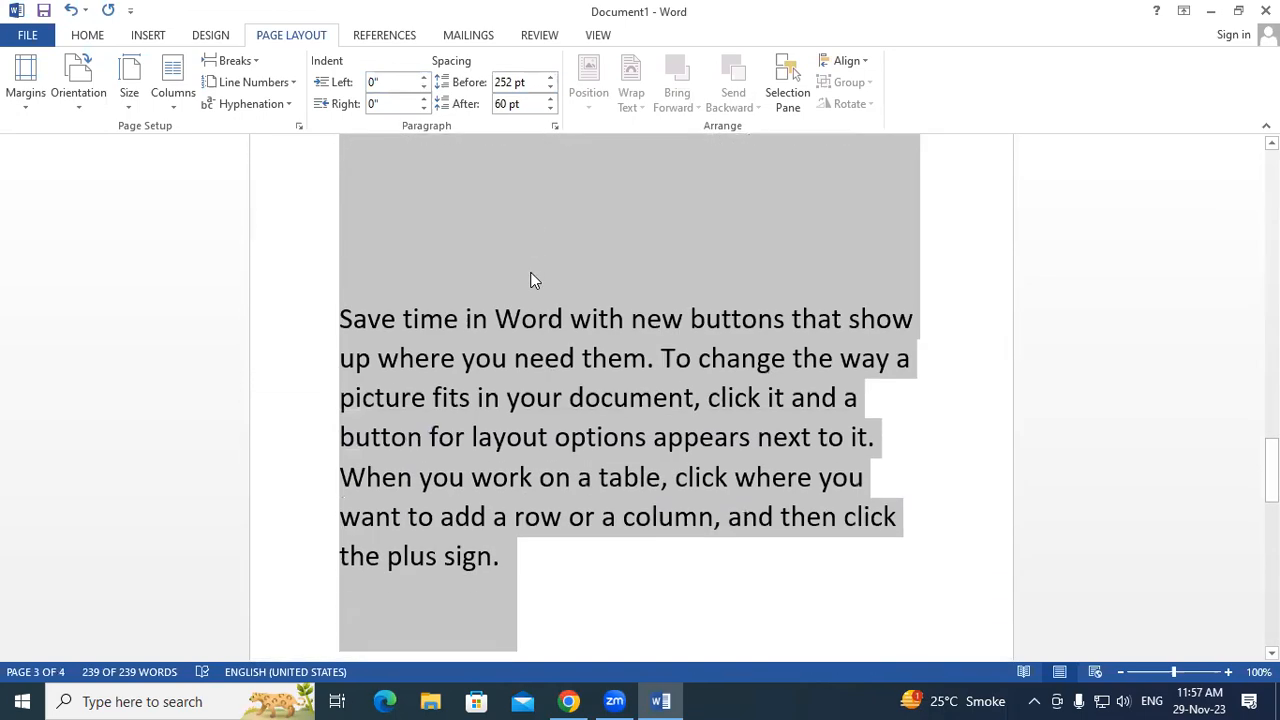
scroll(540, 278, "down", 2)
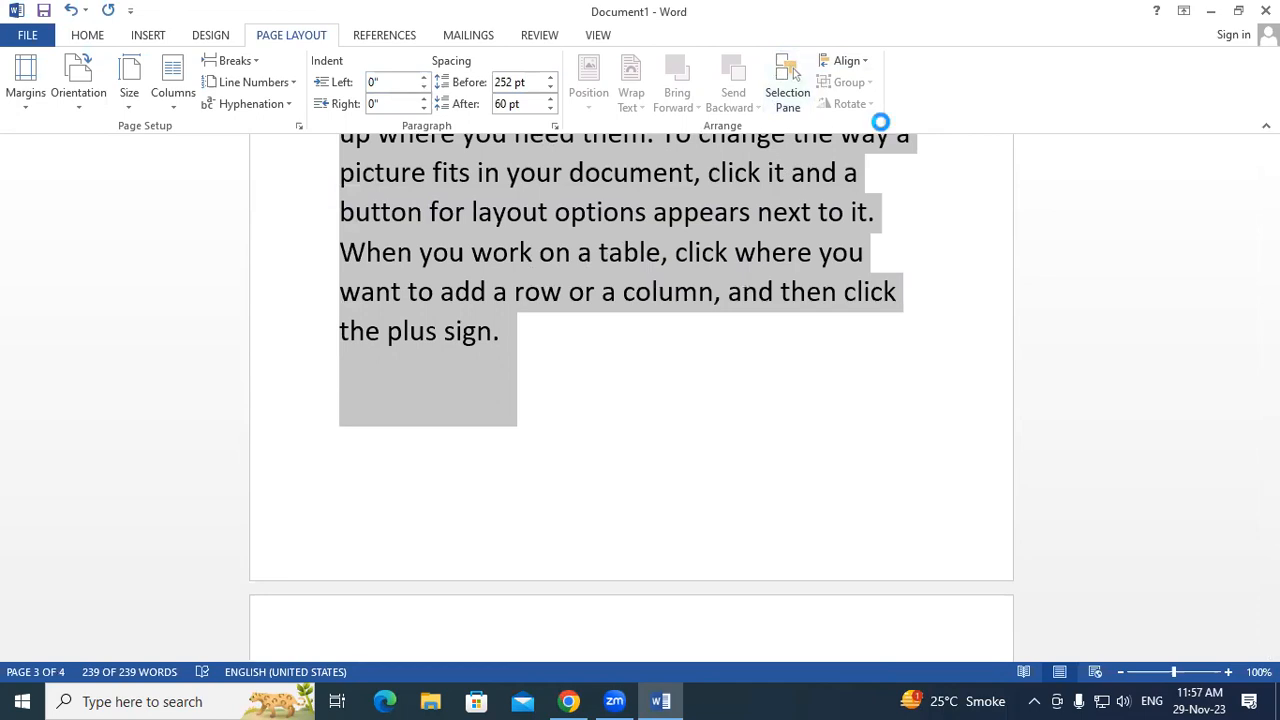
left_click(586, 346)
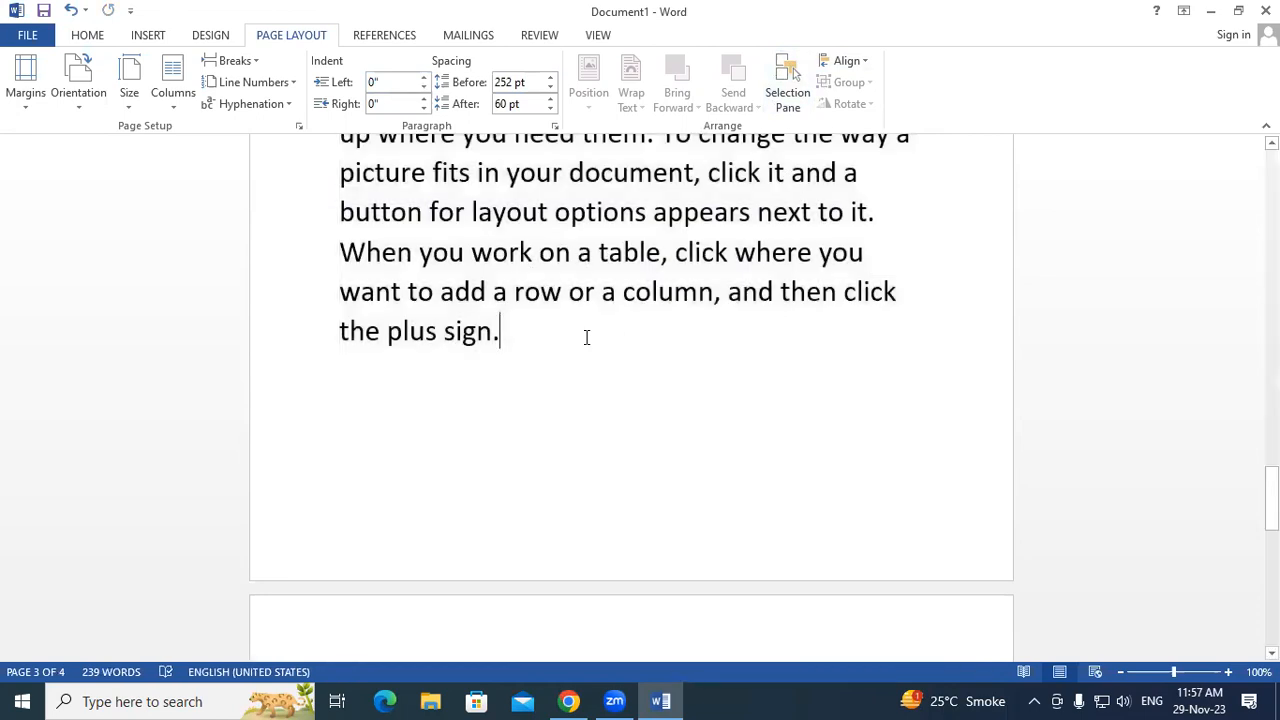
scroll(586, 340, "up", 4)
scroll(586, 337, "up", 8)
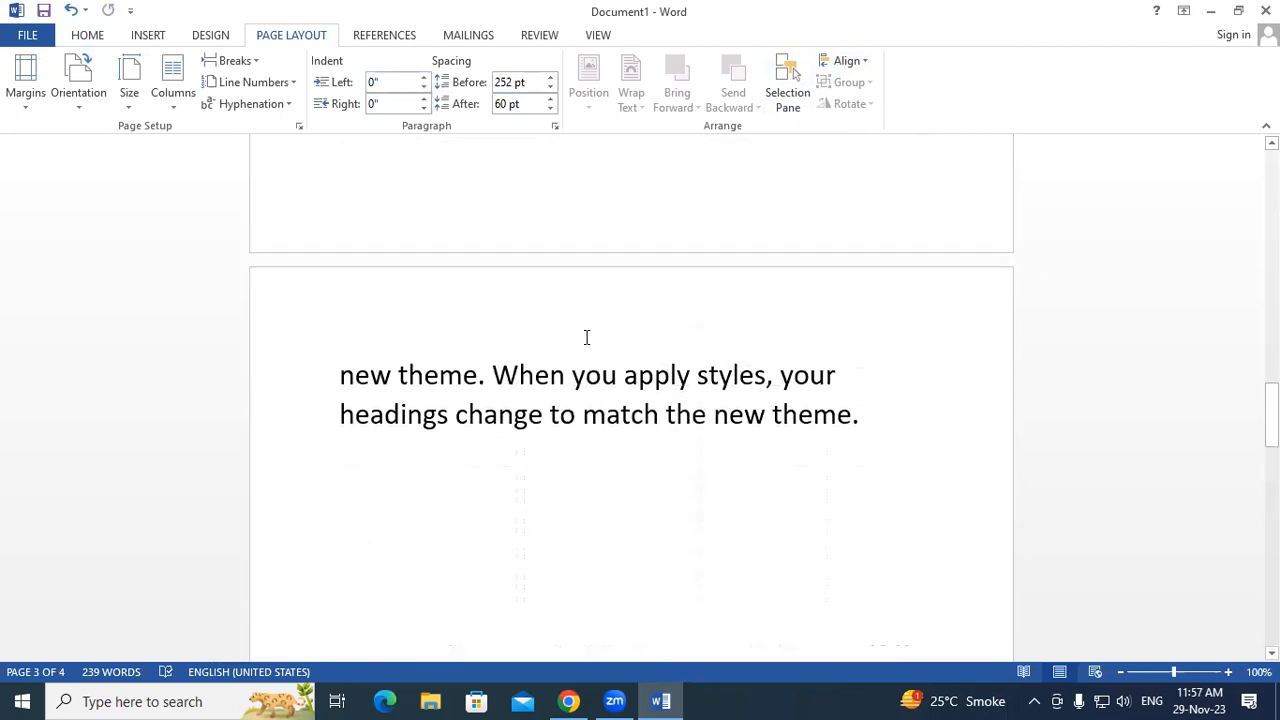
left_click(812, 690)
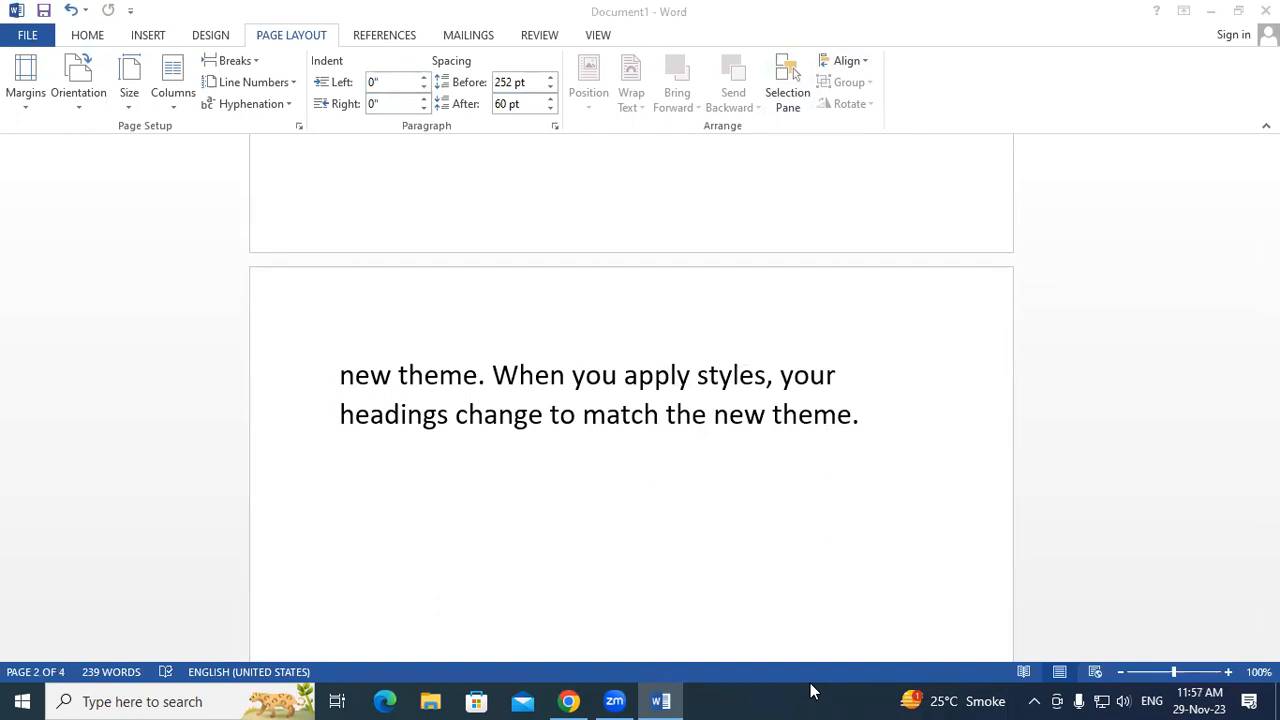